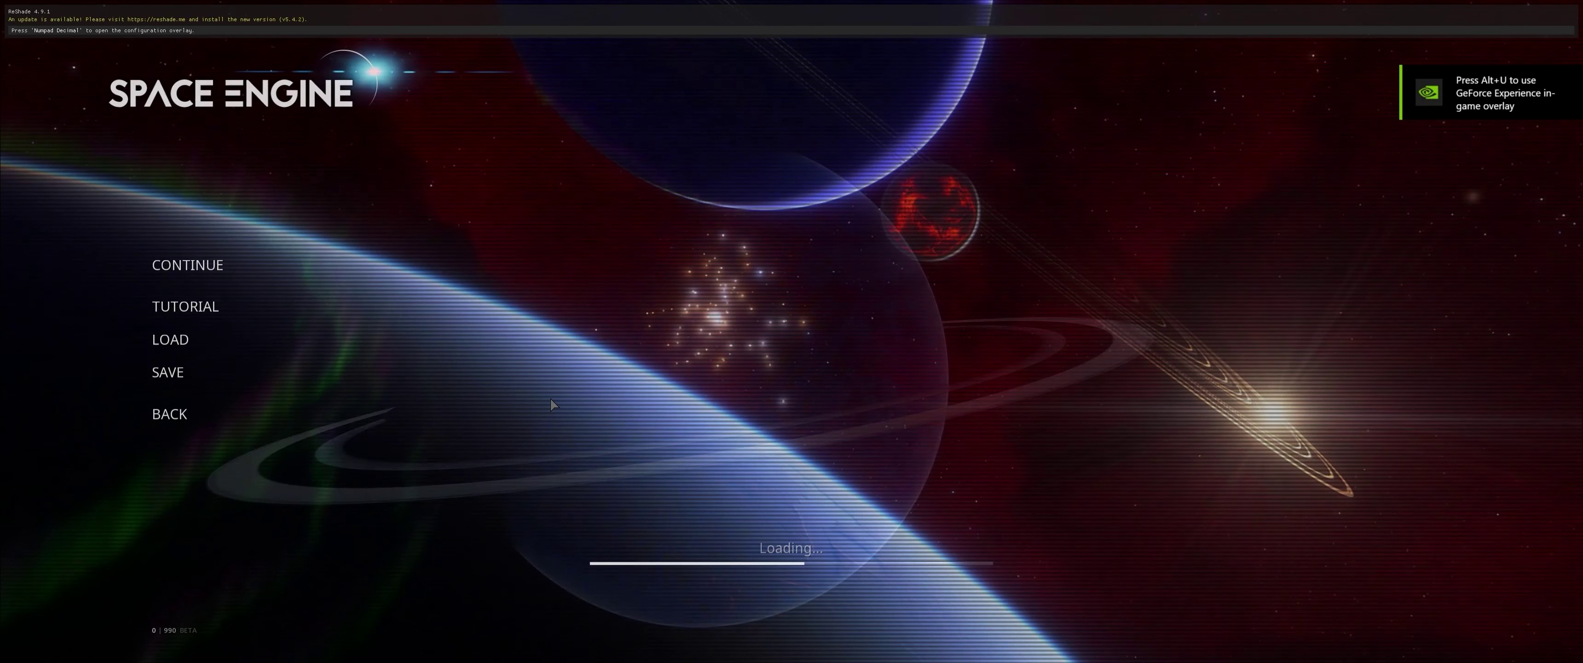
Search the object finder for "lu" and select the star Lujo0707
{"action": "key", "text": "F3"}
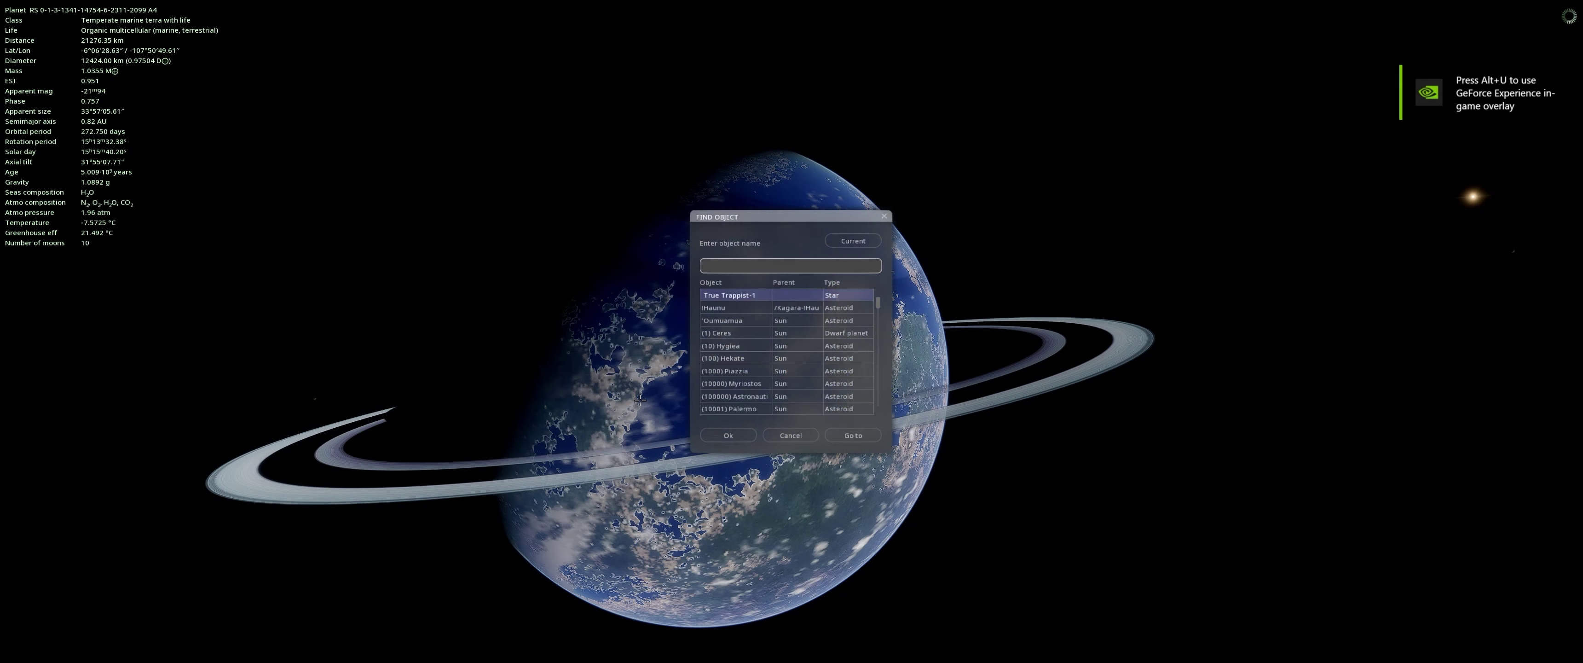
{"action": "type", "text": "lu"}
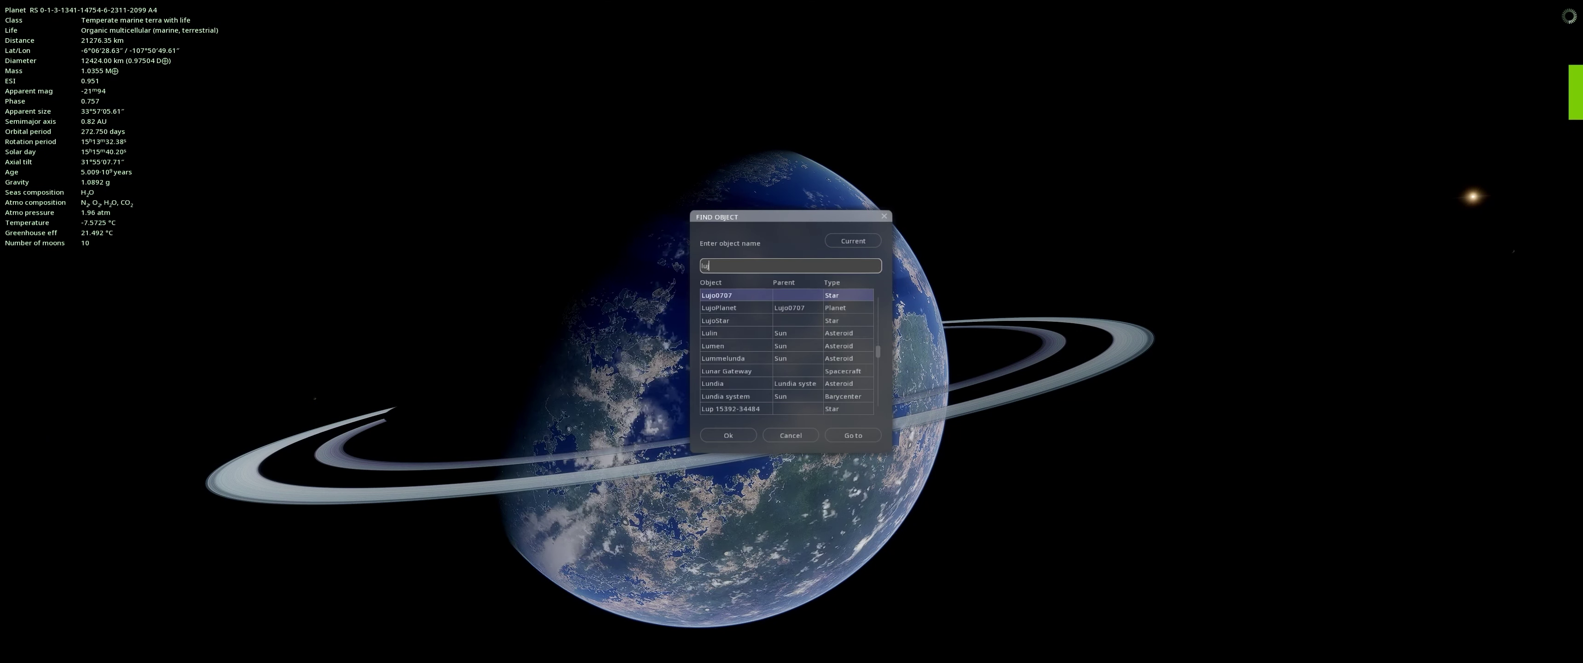
{"action": "left_click", "coordinate": [736, 295]}
{"action": "left_click", "coordinate": [726, 434]}
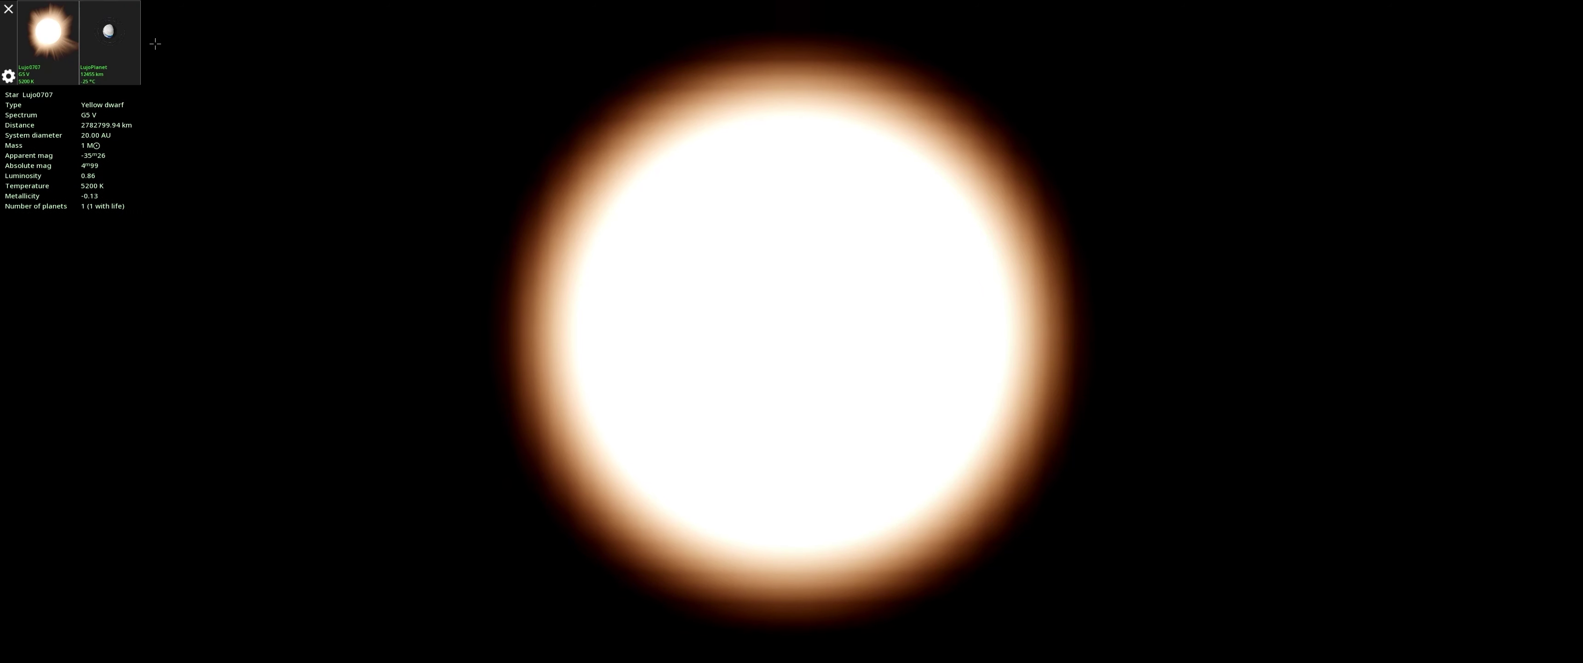
Travel to LujoPlanet in the Lujo0707 system and descend to its surface
{"action": "left_click", "coordinate": [109, 33]}
{"action": "key", "text": "g"}
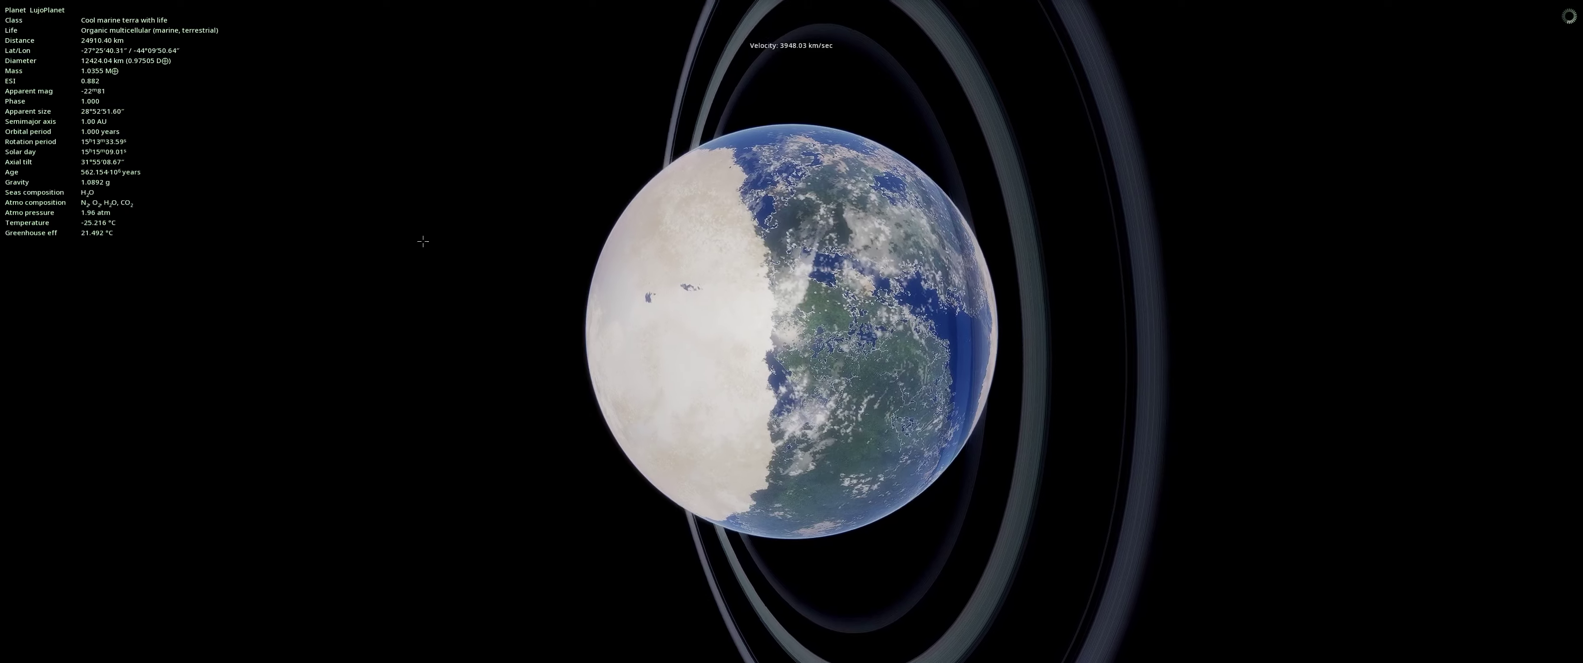
{"action": "left_click_drag", "start_coordinate": [423, 241], "coordinate": [416, 250]}
{"action": "key", "text": "w"}
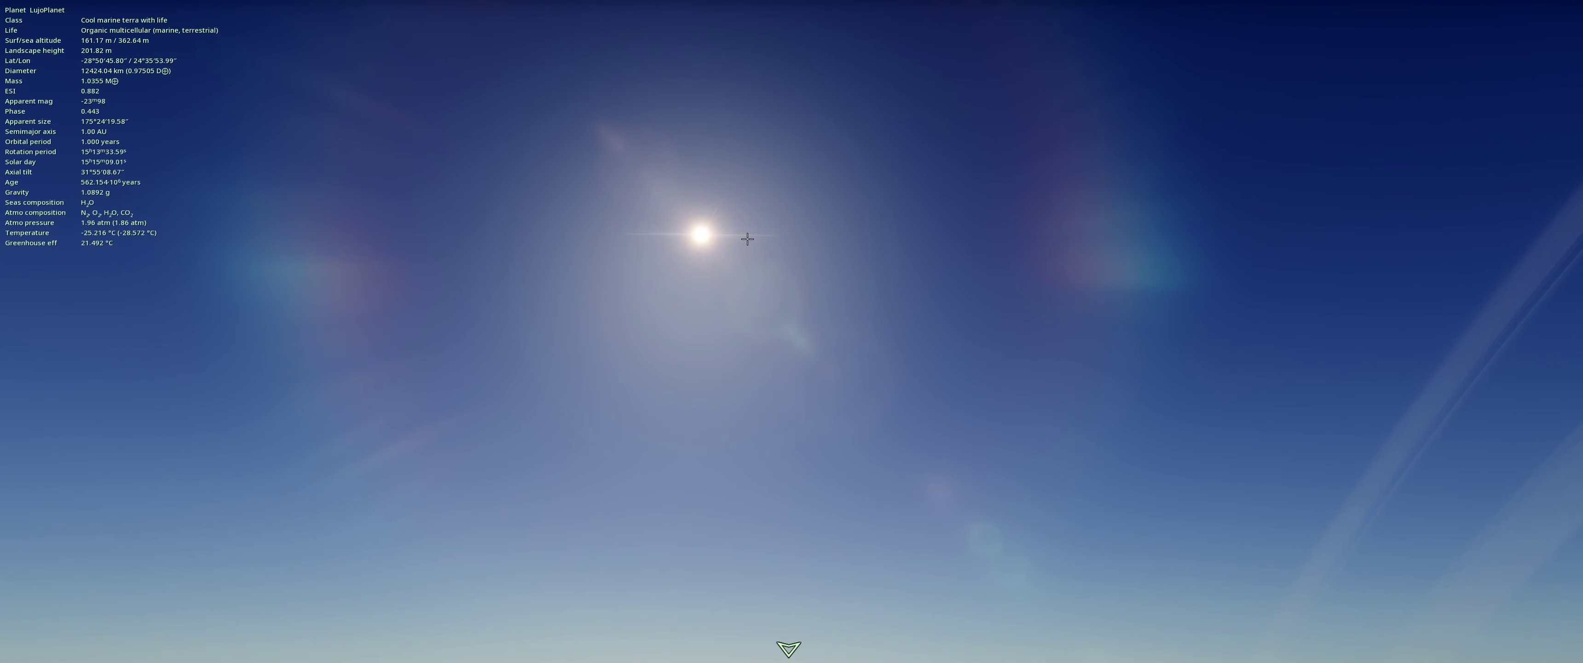
Examine the sun from LujoPlanet's surface, zoomed in, with object labels displayed and the exposure lowered
{"action": "key", "text": "l"}
{"action": "left_click_drag", "start_coordinate": [740, 264], "coordinate": [830, 522]}
{"action": "scroll", "coordinate": [792, 331], "scroll_direction": "up", "scroll_amount": 3}
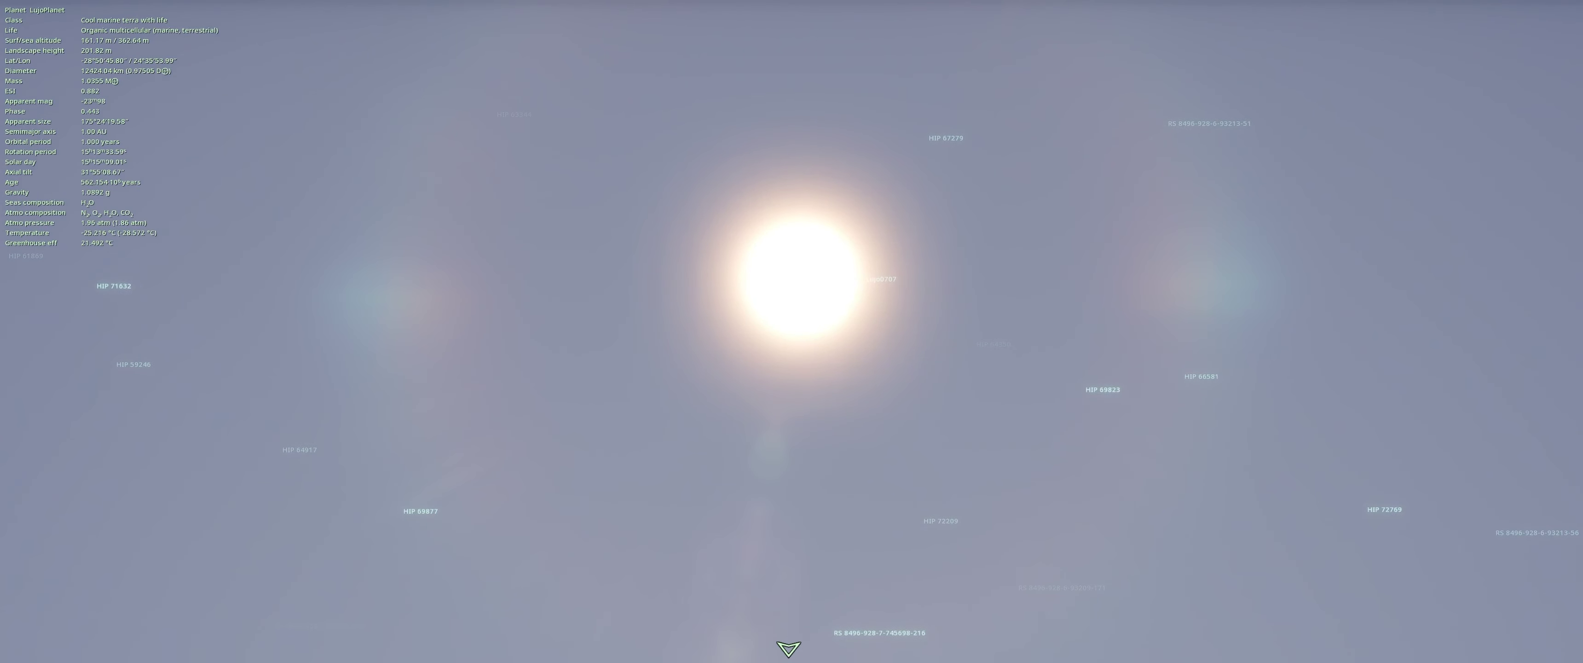
{"action": "key", "text": "comma"}
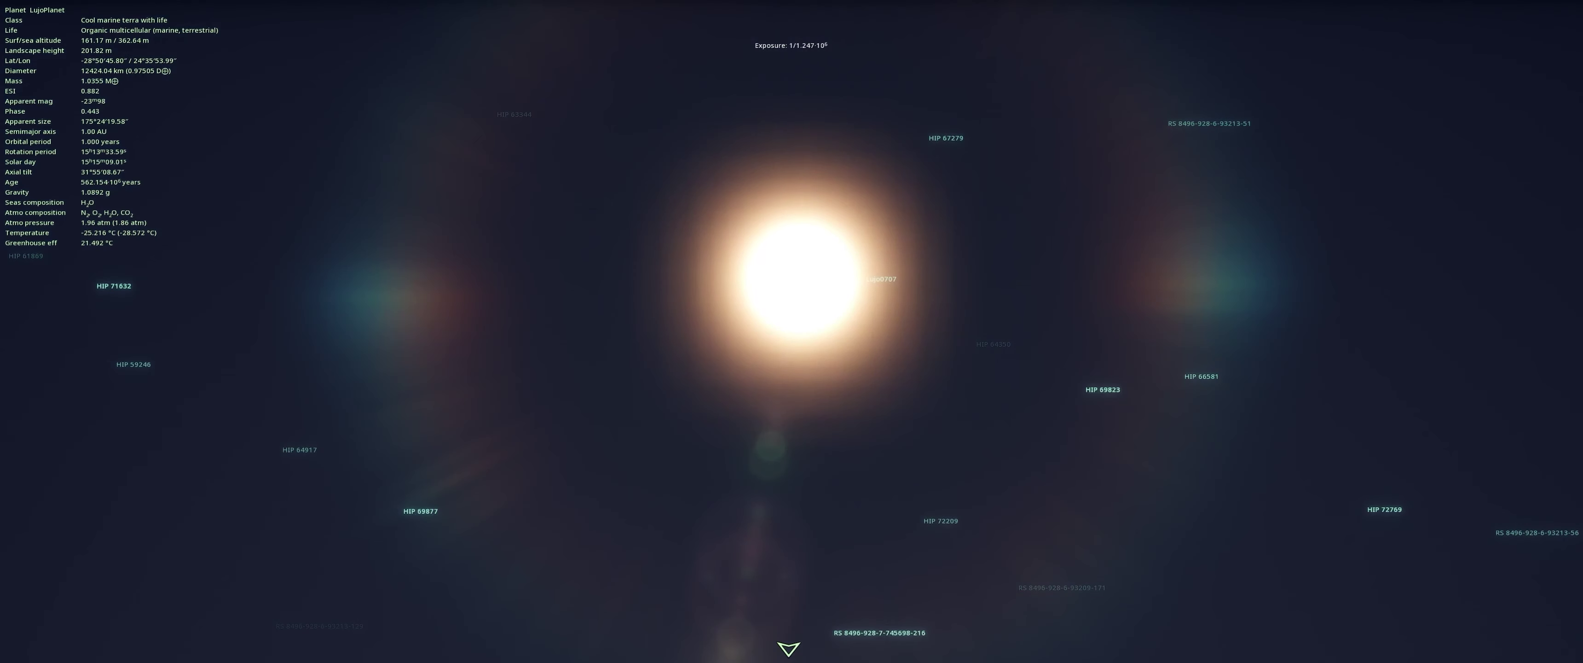
{"action": "key", "text": "shift+l"}
{"action": "key", "text": "shift+l"}
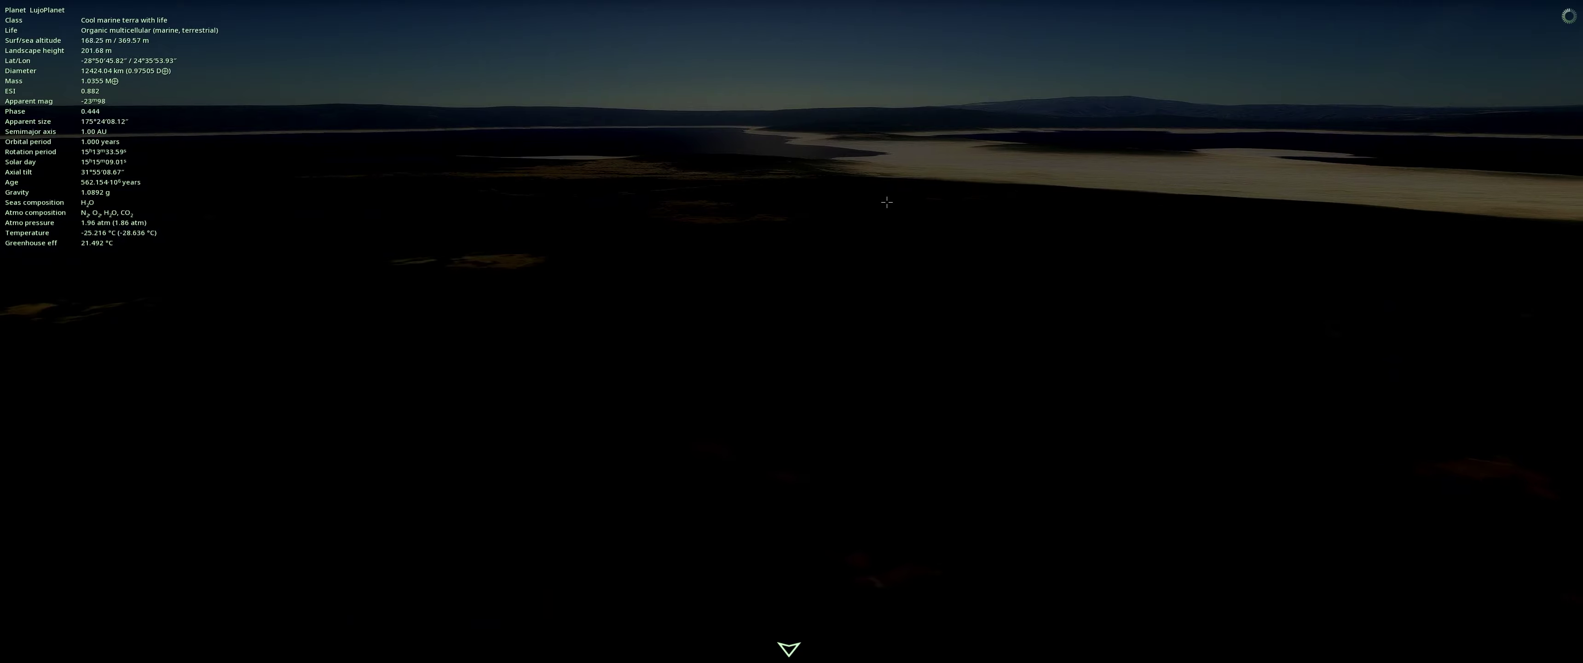
Raise the exposure and fly back out to view LujoPlanet and its rings from space
{"action": "key", "text": "period"}
{"action": "scroll", "coordinate": [886, 202], "scroll_direction": "up", "scroll_amount": 5}
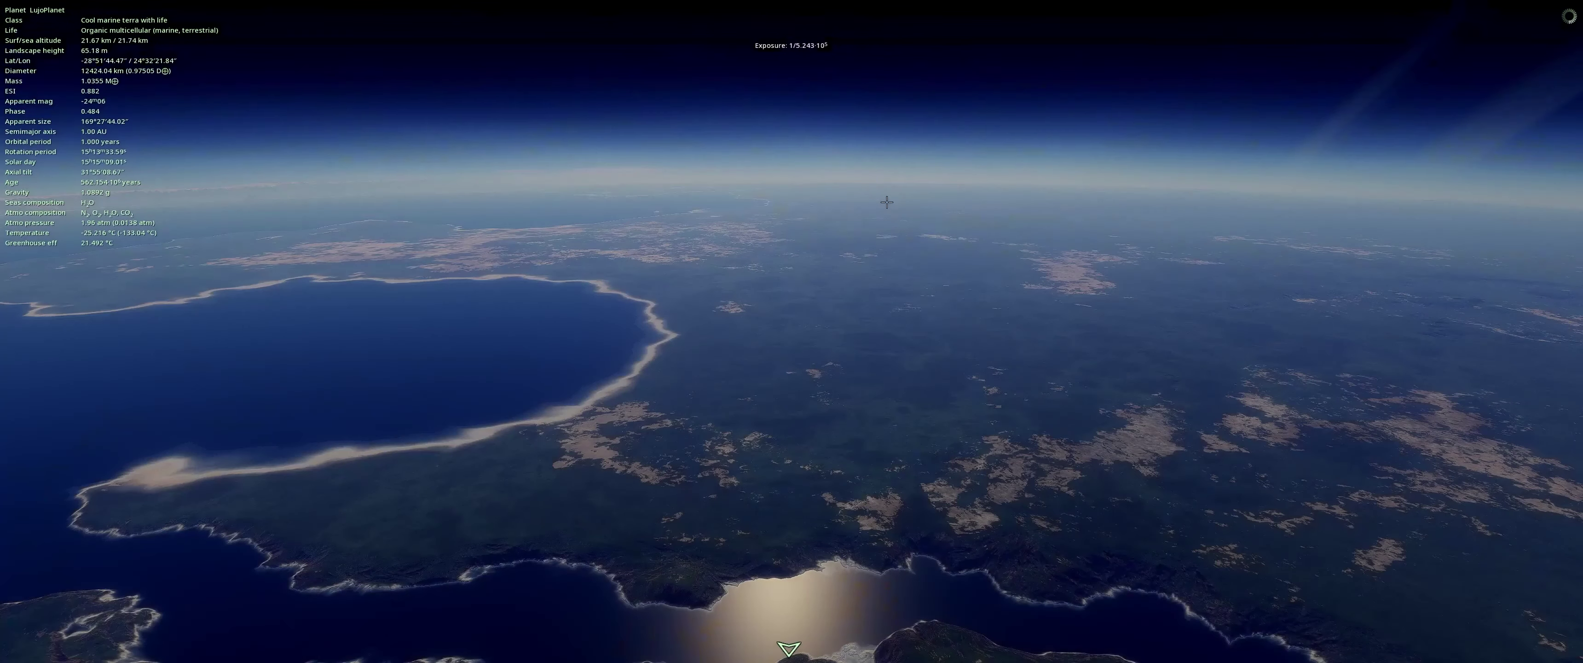
{"action": "scroll", "coordinate": [881, 239], "scroll_direction": "up", "scroll_amount": 5}
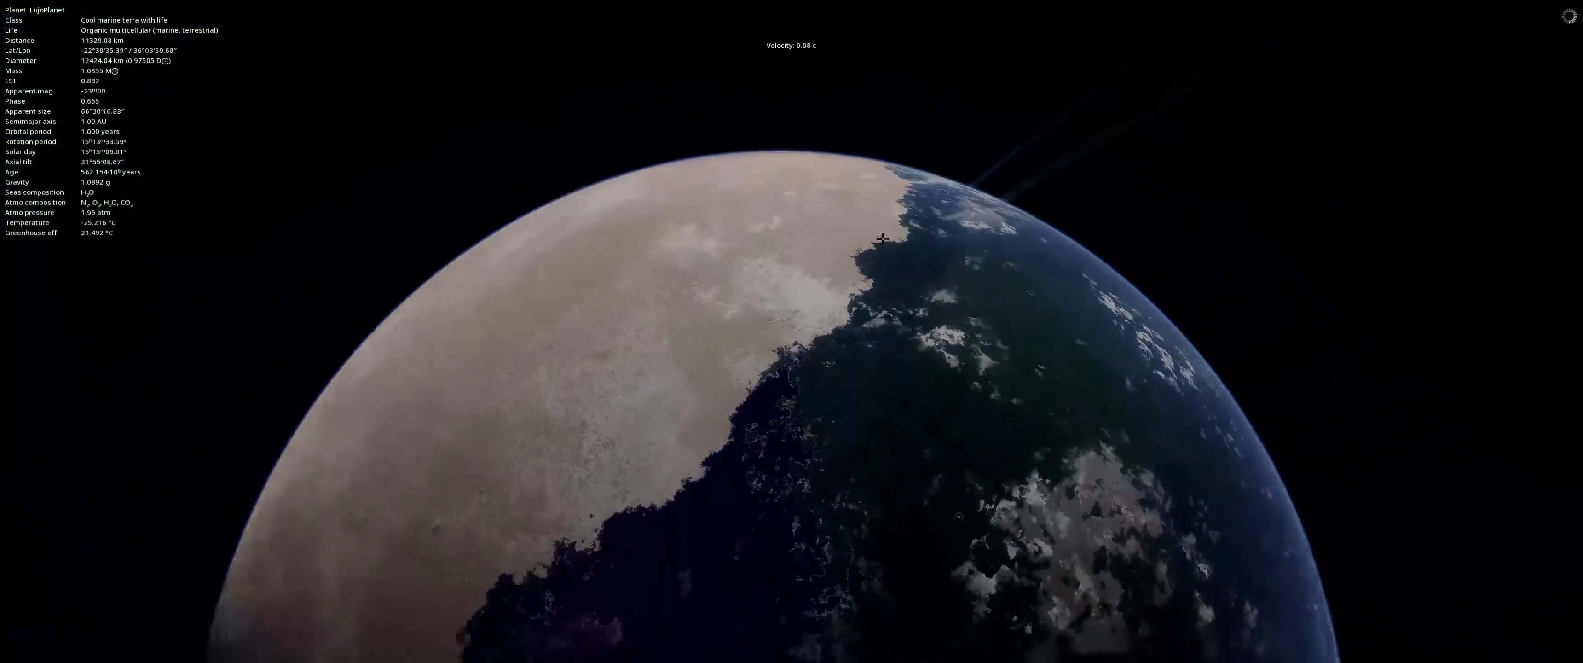
{"action": "key", "text": "period"}
{"action": "scroll", "coordinate": [883, 234], "scroll_direction": "down", "scroll_amount": 3}
{"action": "key", "text": "period"}
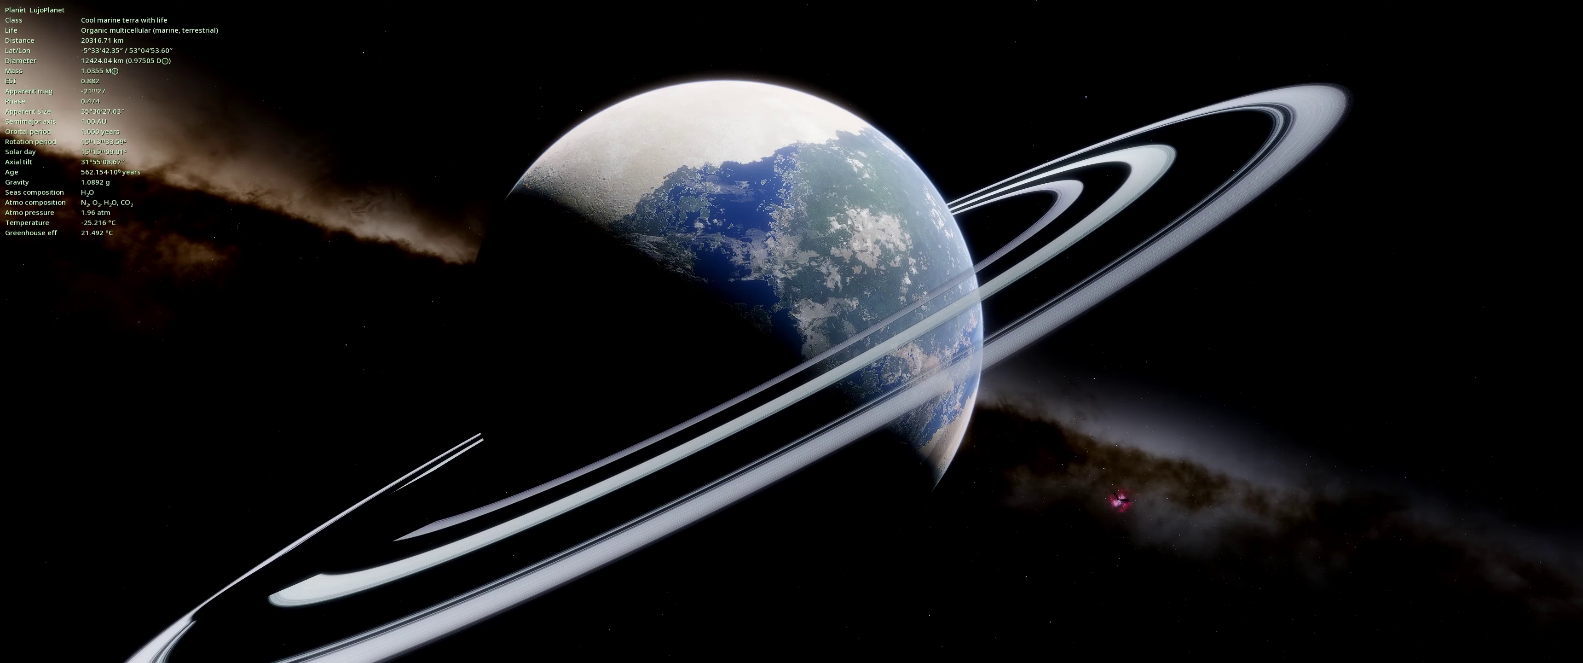
Exit Space Engine and extract the City-Lights-Brushes archive into its own folder on the desktop
{"action": "key", "text": "Escape"}
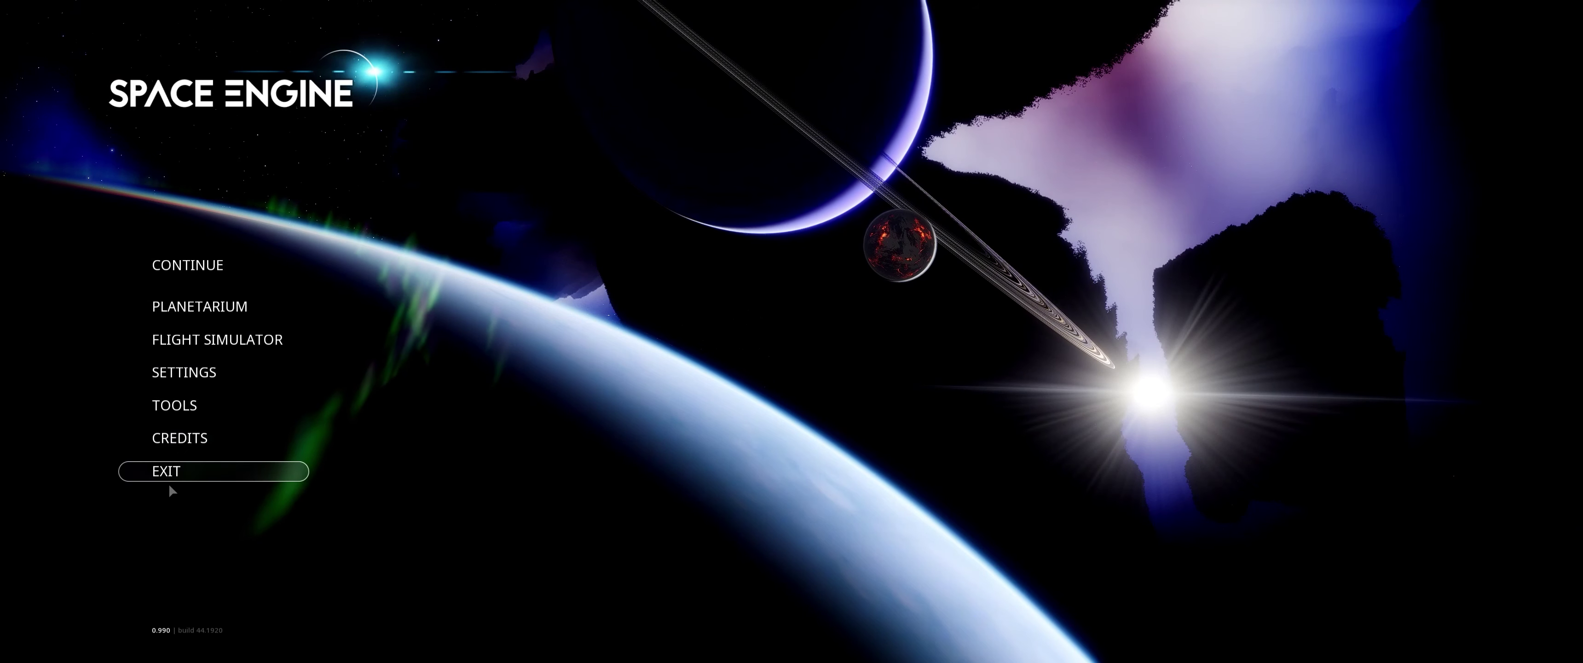
{"action": "left_click", "coordinate": [172, 470]}
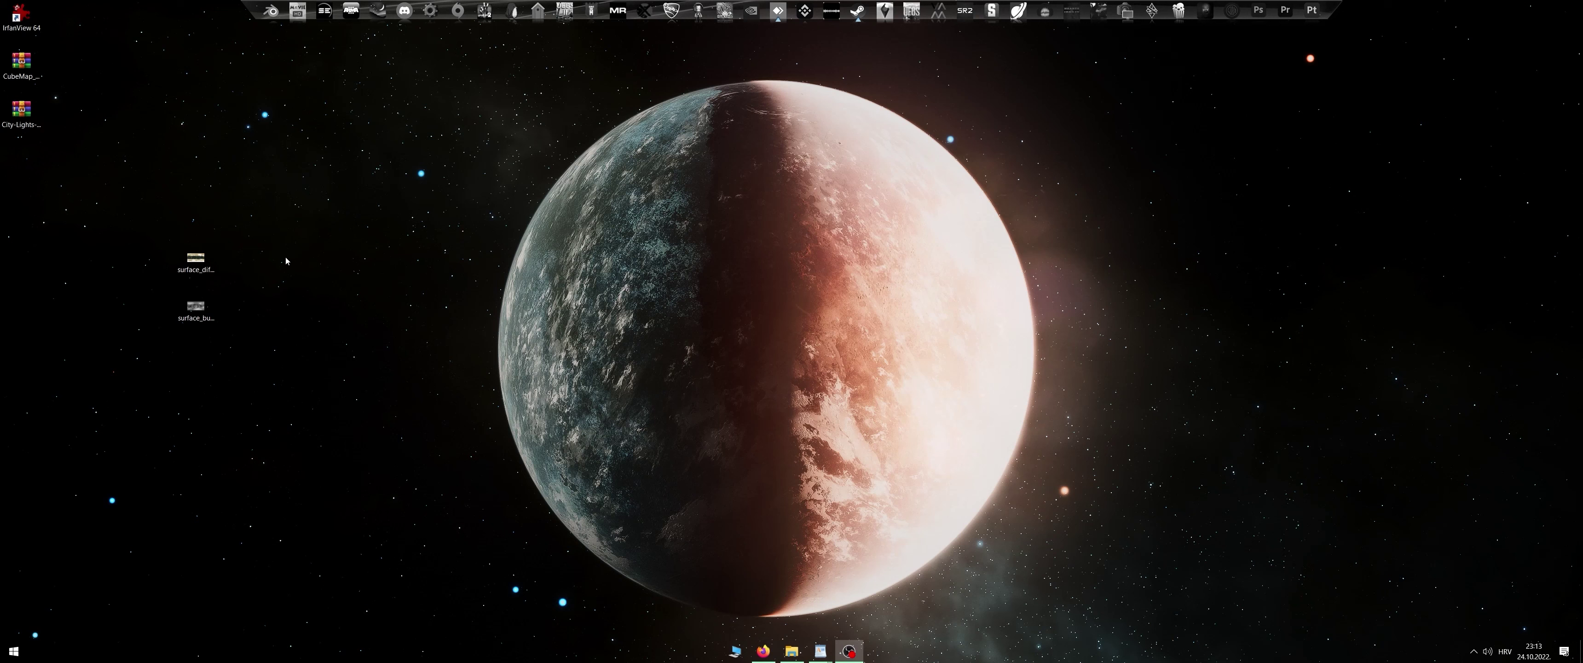
{"action": "right_click", "coordinate": [25, 117]}
{"action": "left_click", "coordinate": [31, 136]}
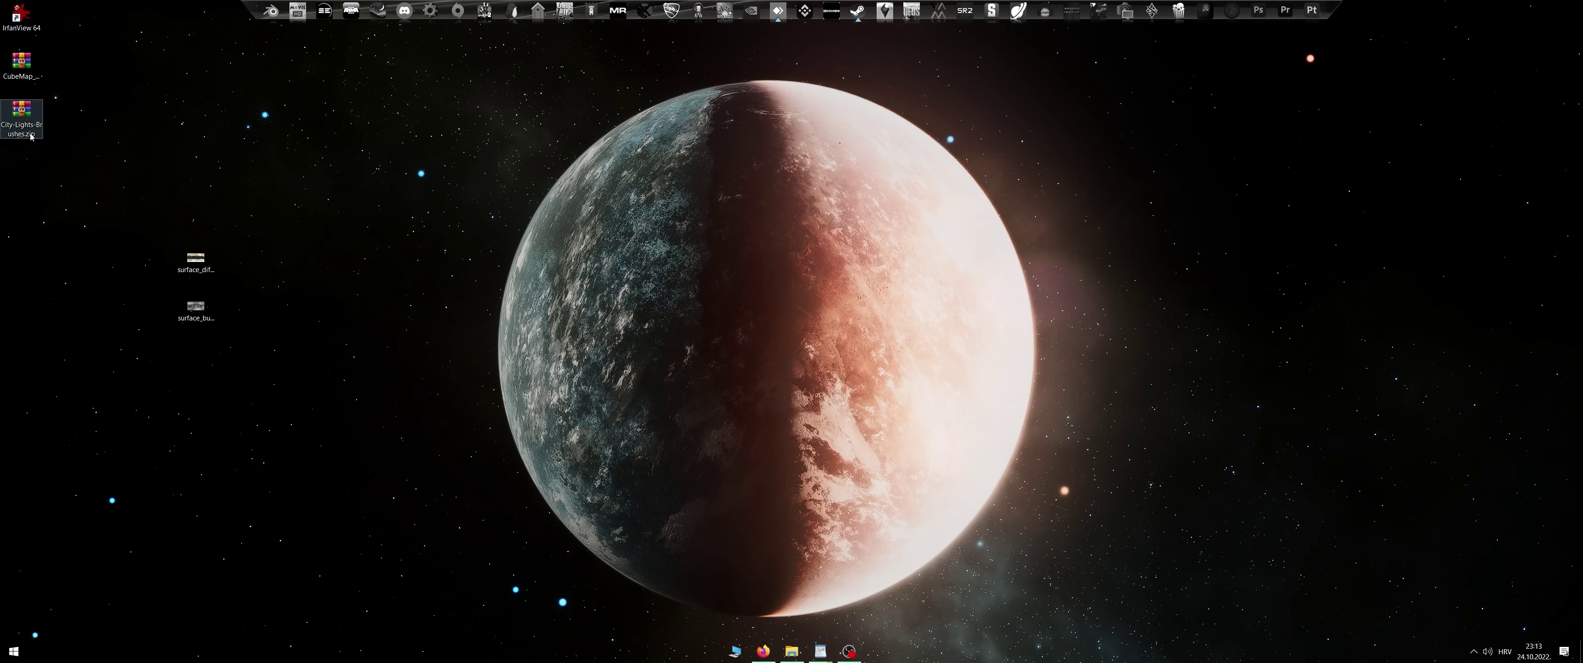
{"action": "right_click", "coordinate": [31, 136]}
{"action": "left_click", "coordinate": [76, 180]}
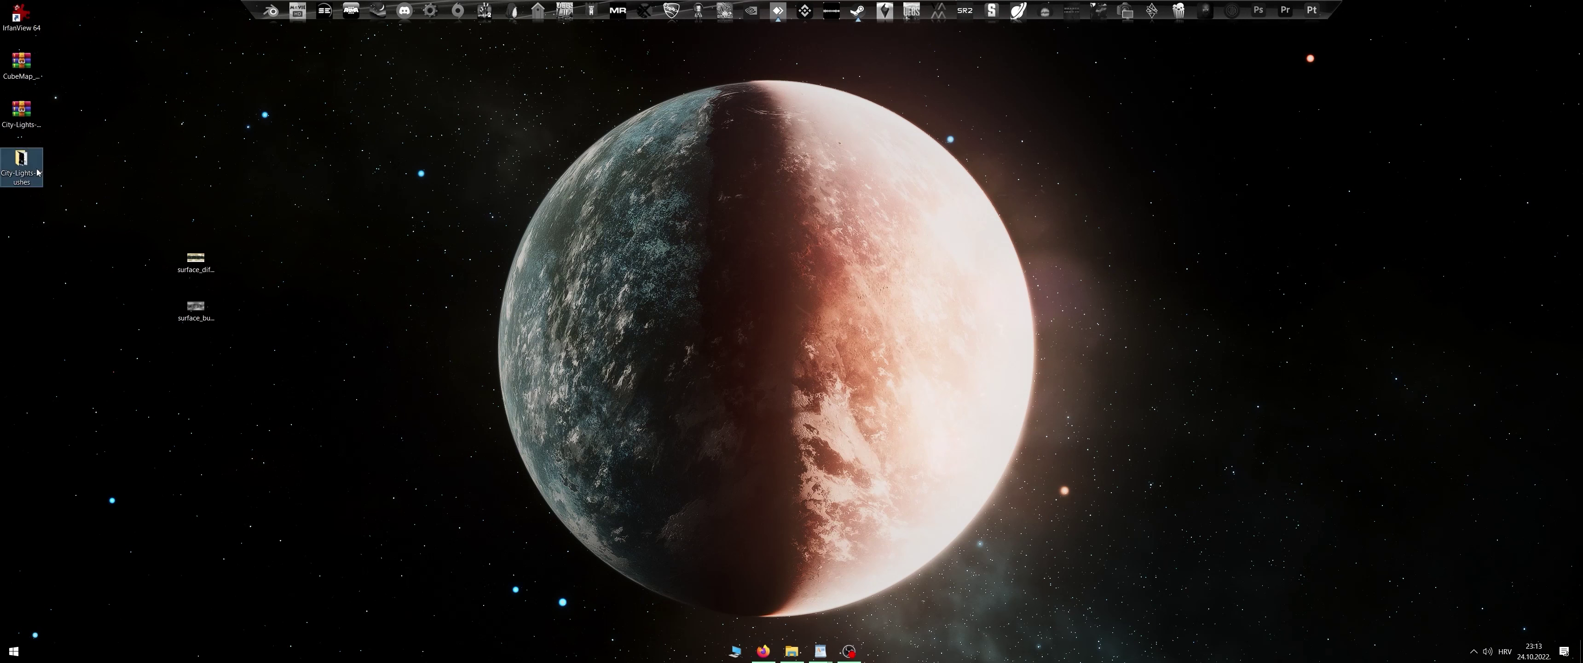
Switch to Photoshop and create a new 8192 x 4096 px RGB document at 72 ppi with a white background
{"action": "left_click", "coordinate": [1258, 24]}
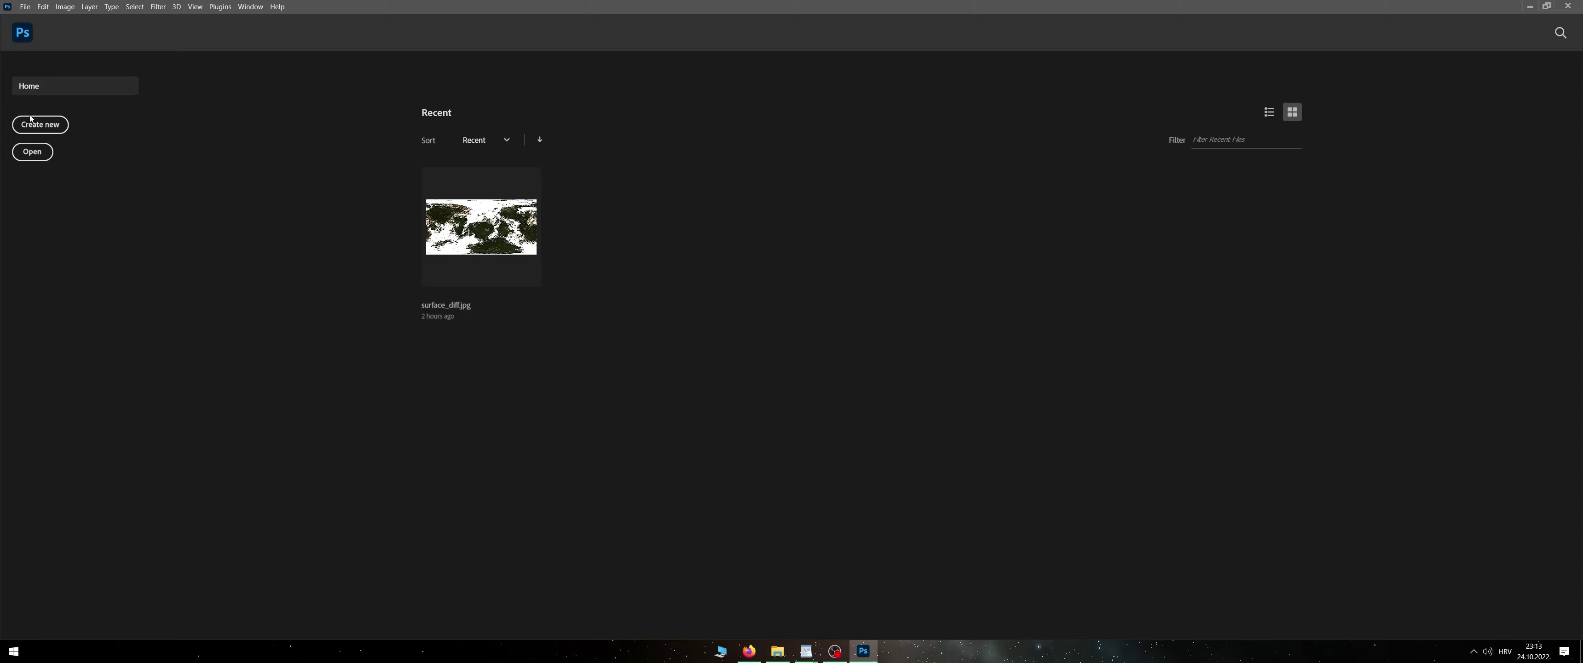
{"action": "left_click", "coordinate": [31, 120]}
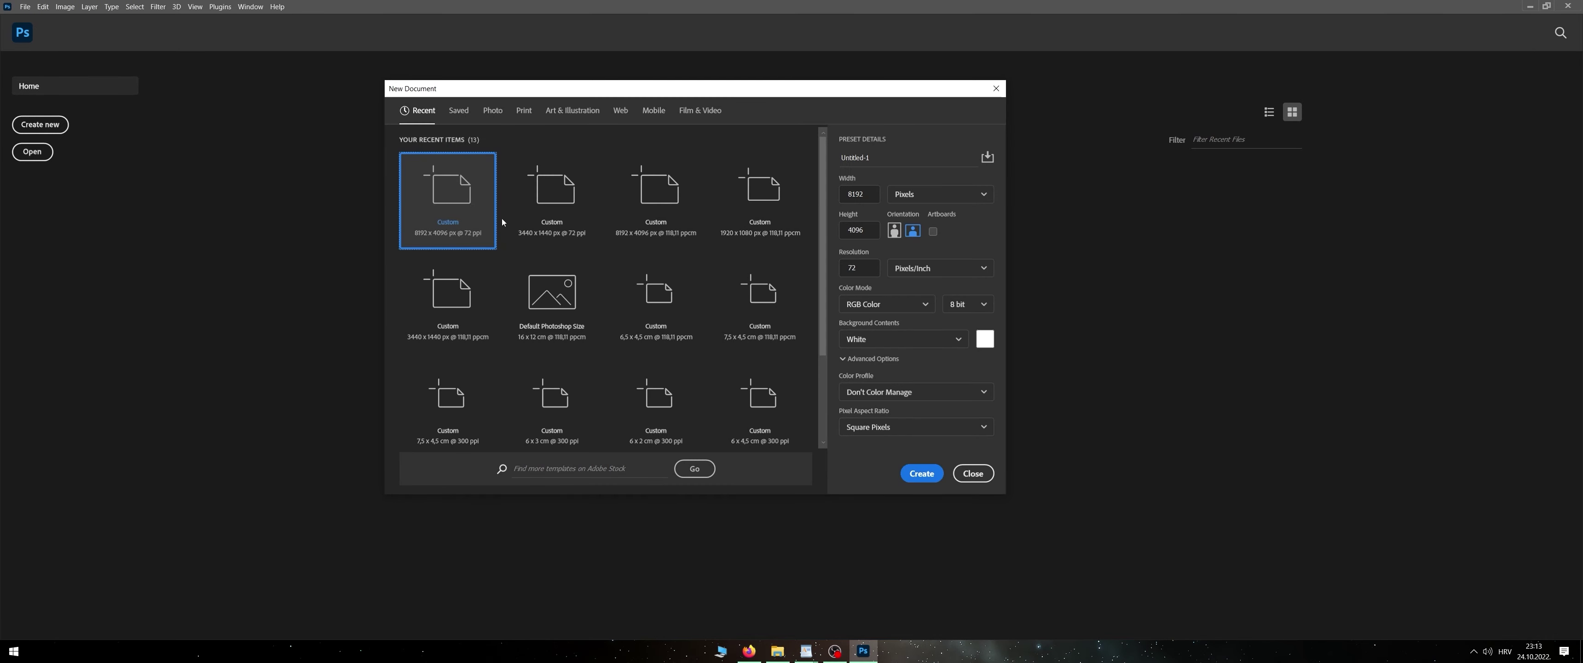
{"action": "left_click", "coordinate": [867, 196]}
{"action": "left_click", "coordinate": [870, 233]}
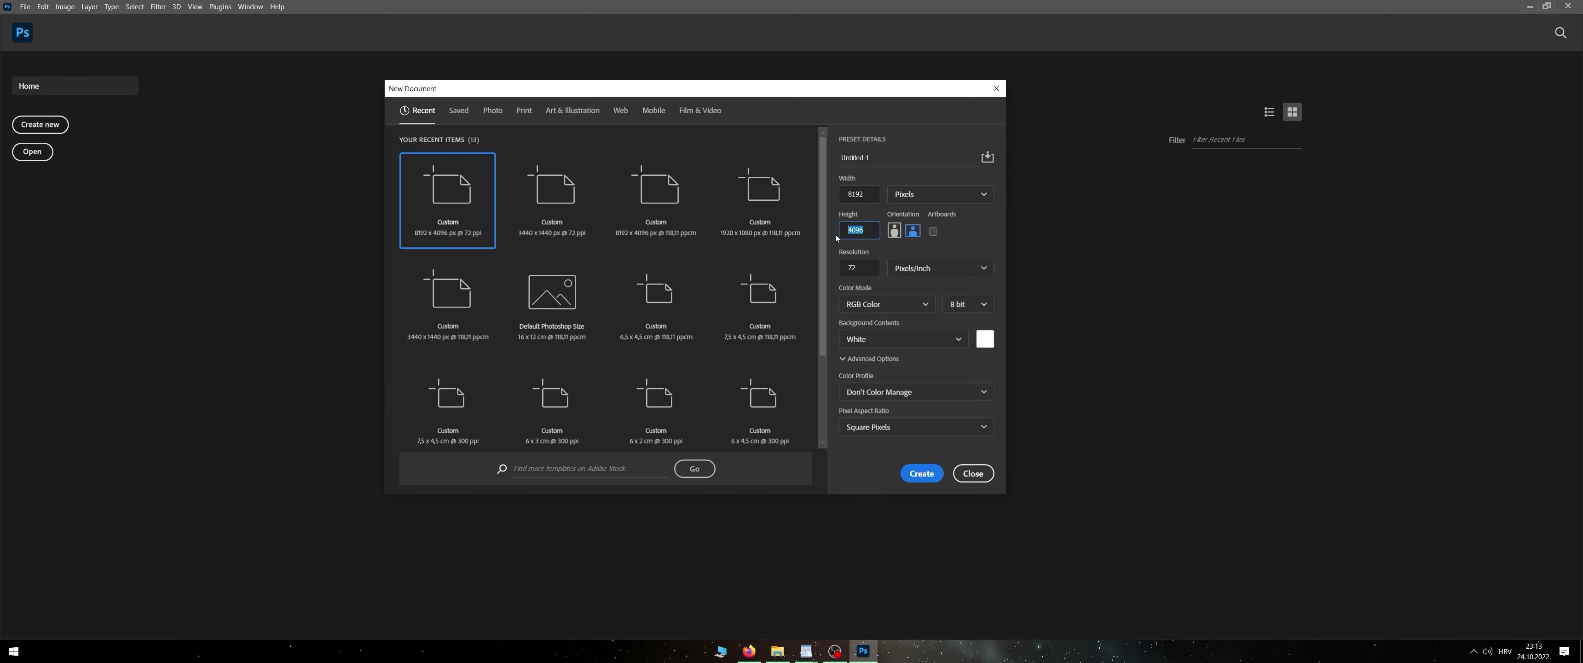
{"action": "left_click", "coordinate": [849, 195]}
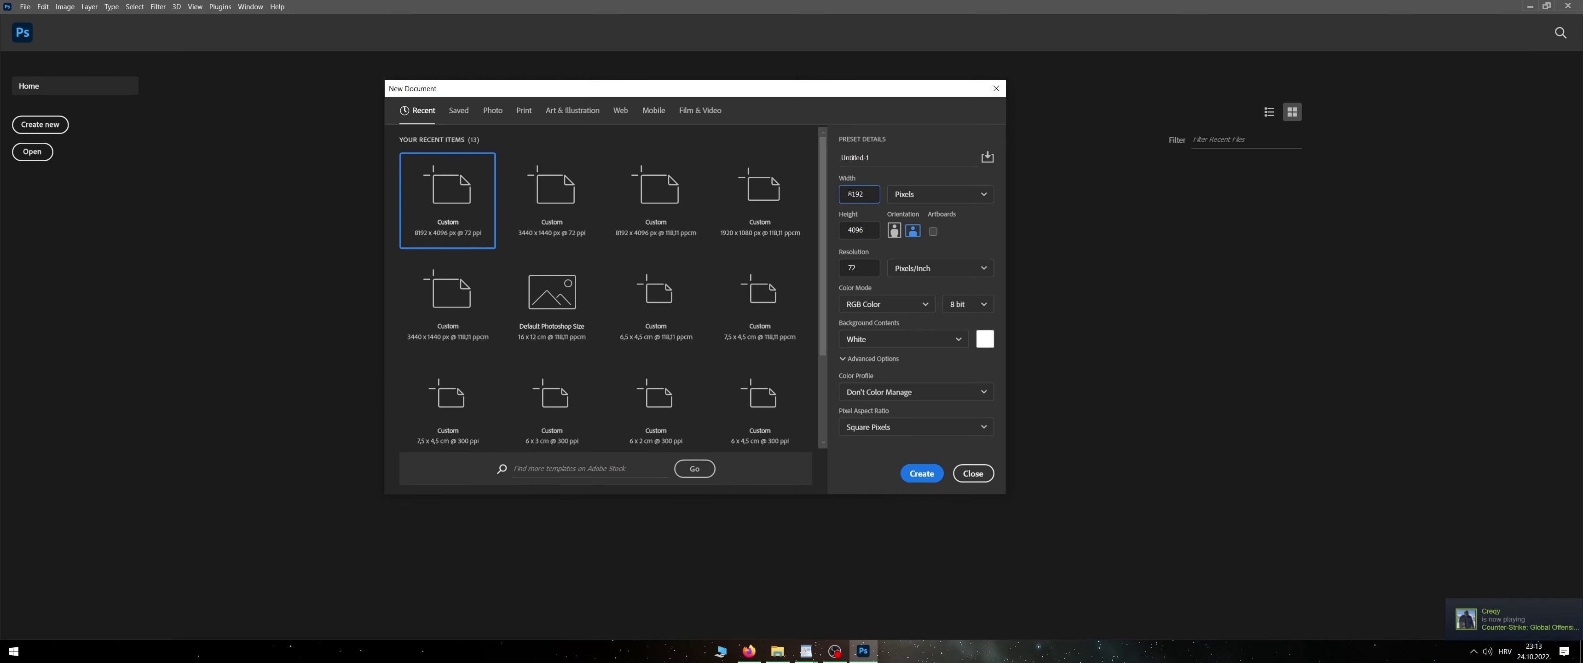
{"action": "left_click", "coordinate": [844, 233]}
{"action": "left_click", "coordinate": [926, 475]}
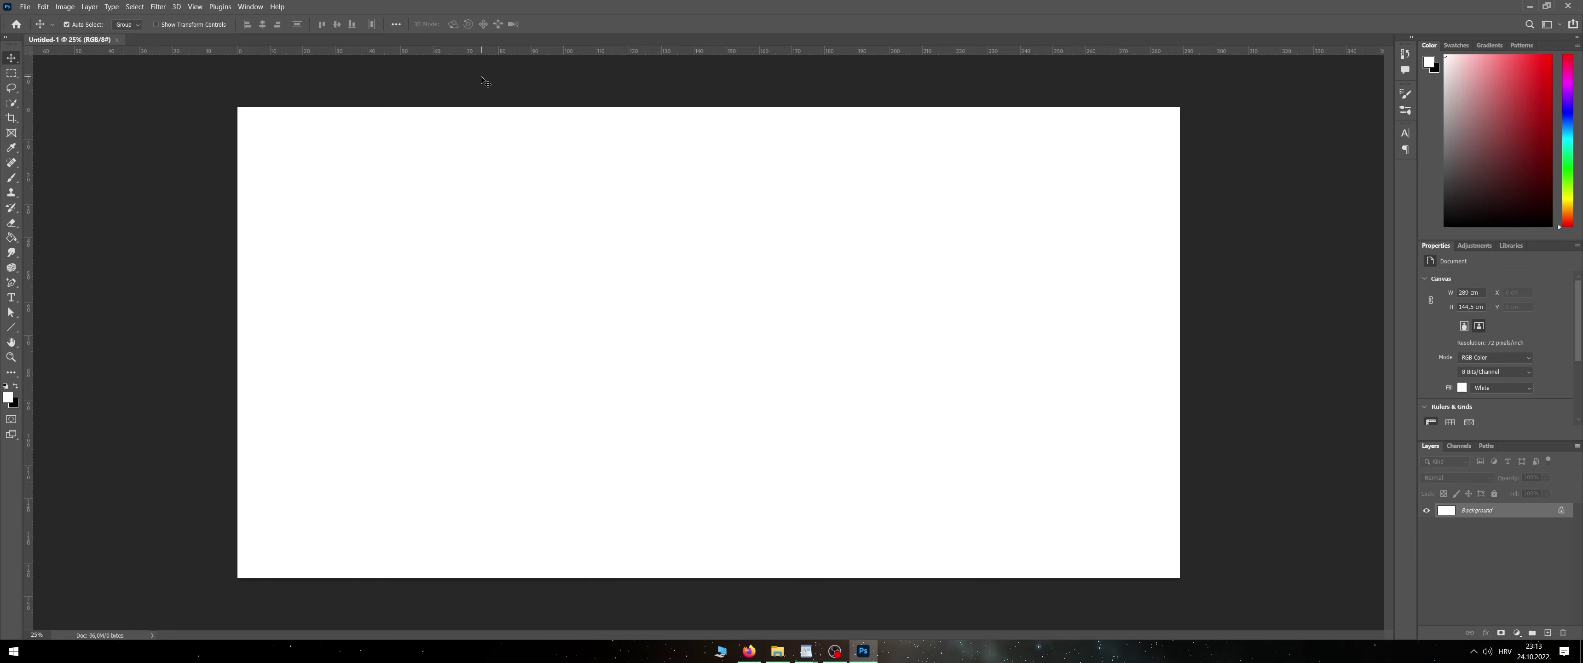
Import the city brushes ABR file from the desktop's City-Lights-Brushes folder and select a recently used city brush
{"action": "left_click", "coordinate": [251, 7]}
{"action": "left_click", "coordinate": [300, 114]}
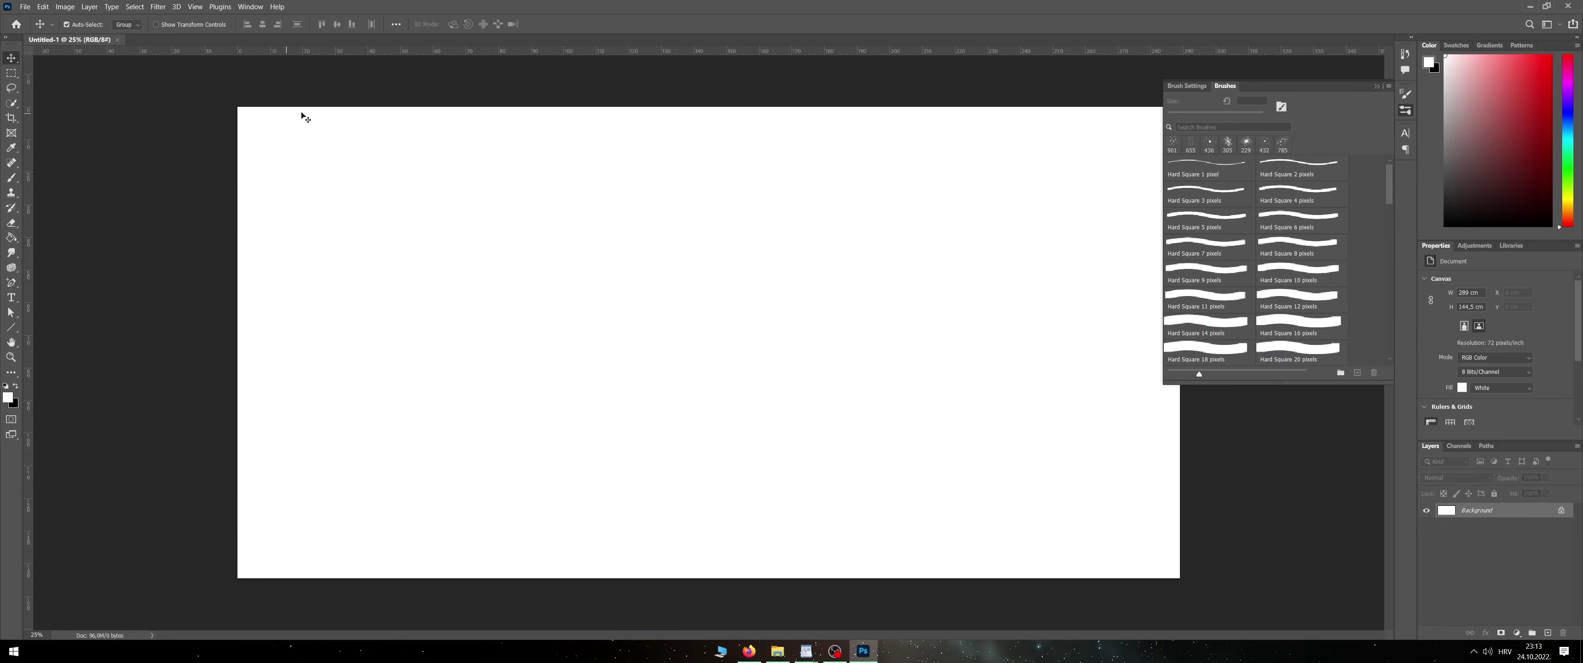
{"action": "left_click", "coordinate": [1389, 86]}
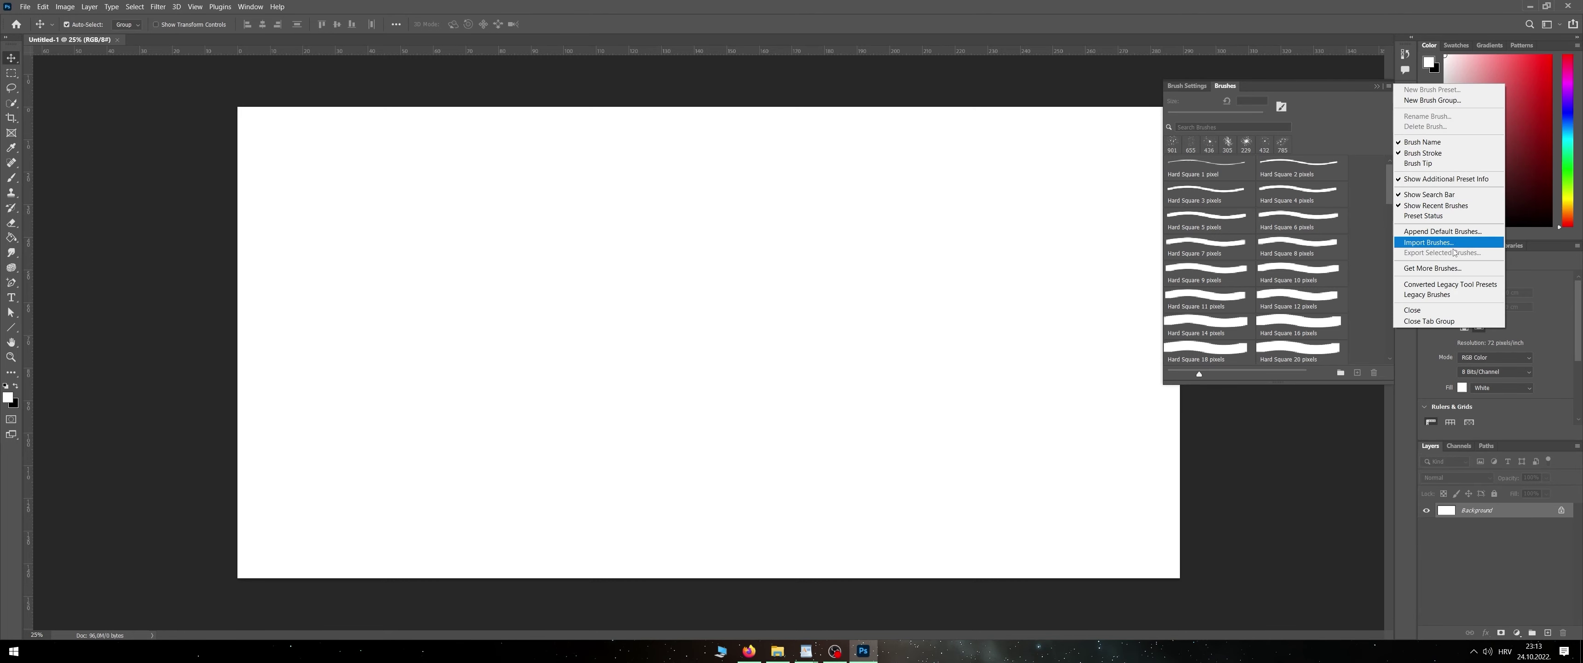
{"action": "left_click", "coordinate": [1428, 242]}
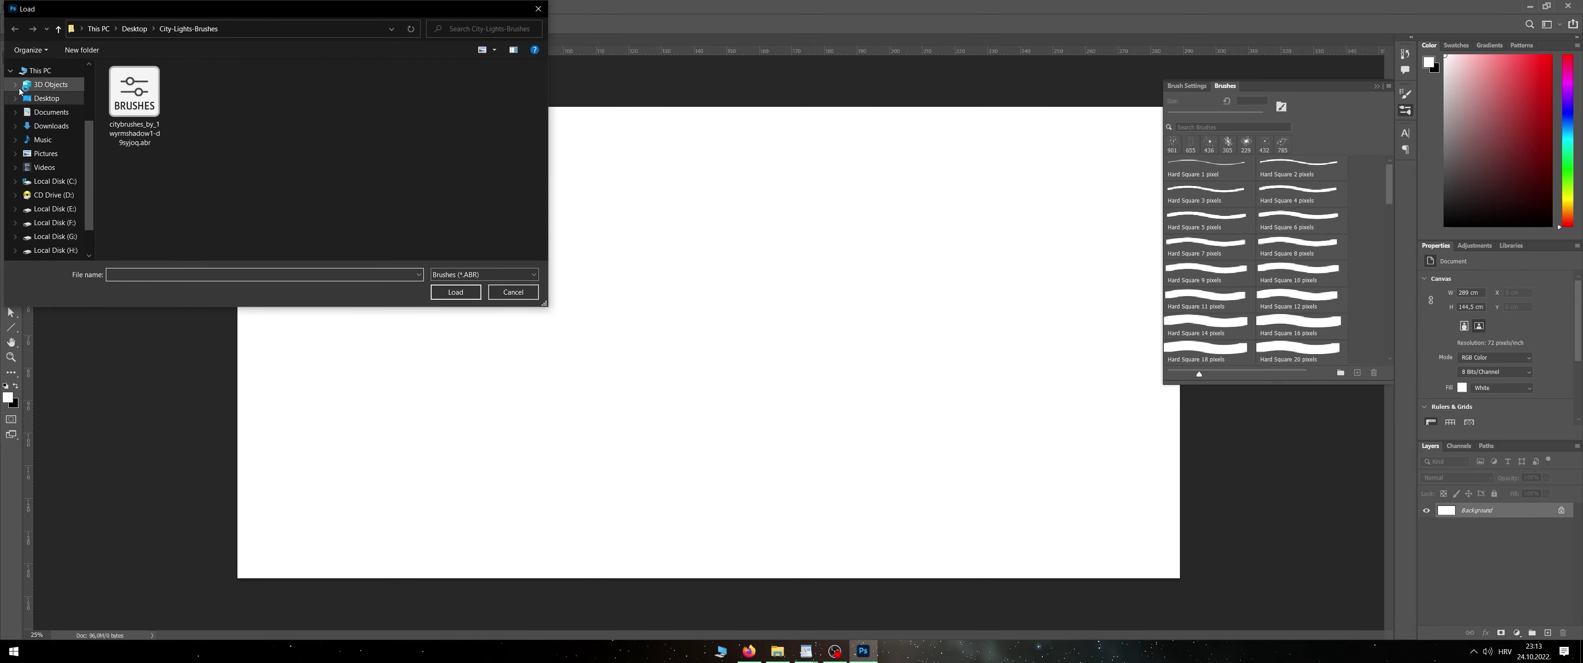
{"action": "left_click", "coordinate": [46, 97]}
{"action": "double_click", "coordinate": [201, 112]}
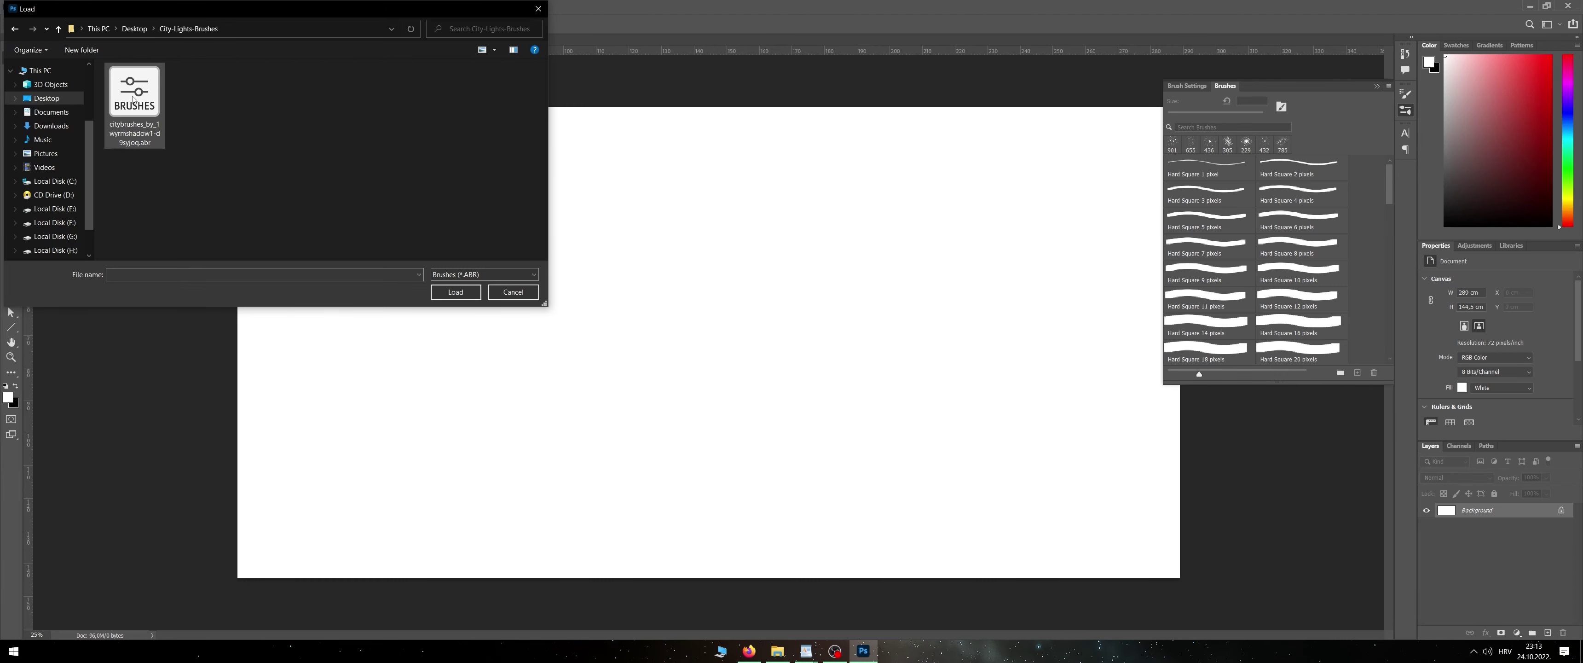
{"action": "left_click", "coordinate": [134, 92]}
{"action": "left_click", "coordinate": [455, 291]}
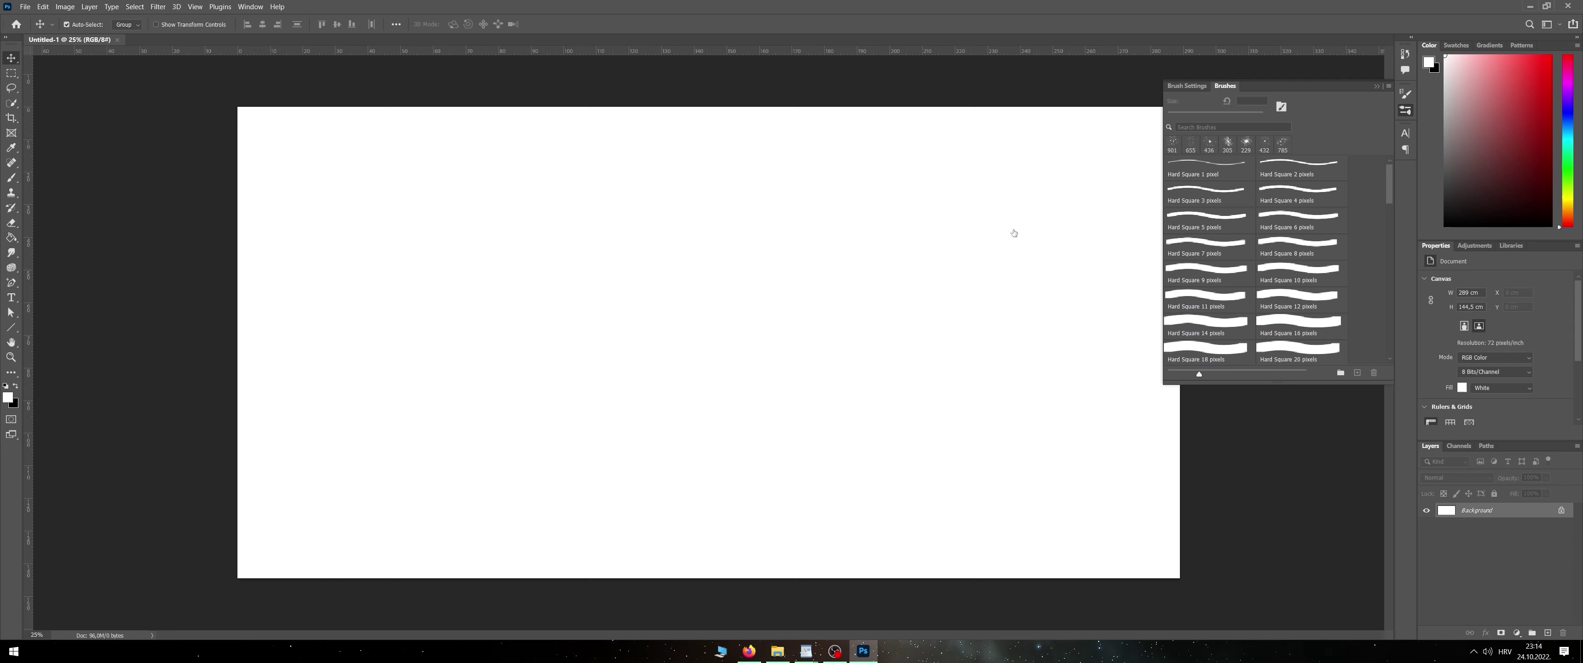
{"action": "left_click", "coordinate": [1228, 143]}
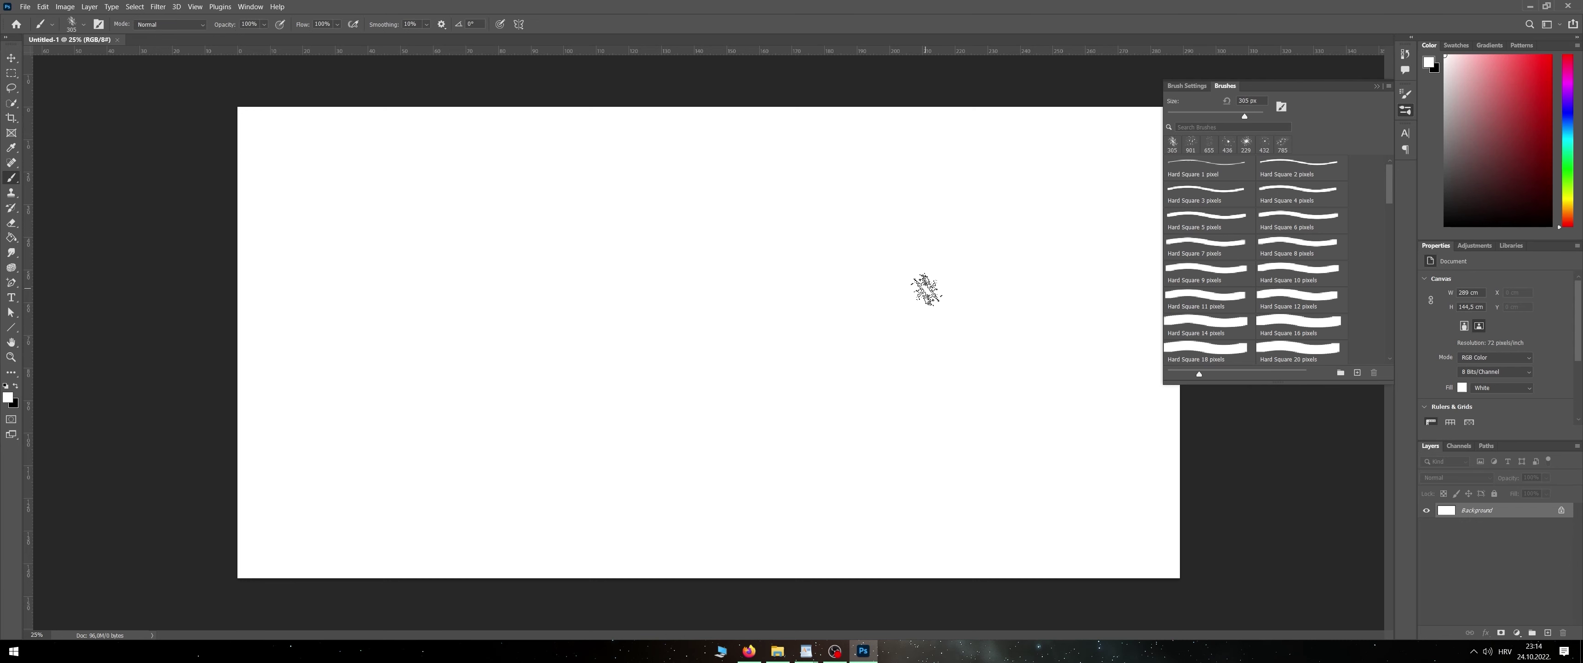
{"action": "left_click", "coordinate": [1379, 86]}
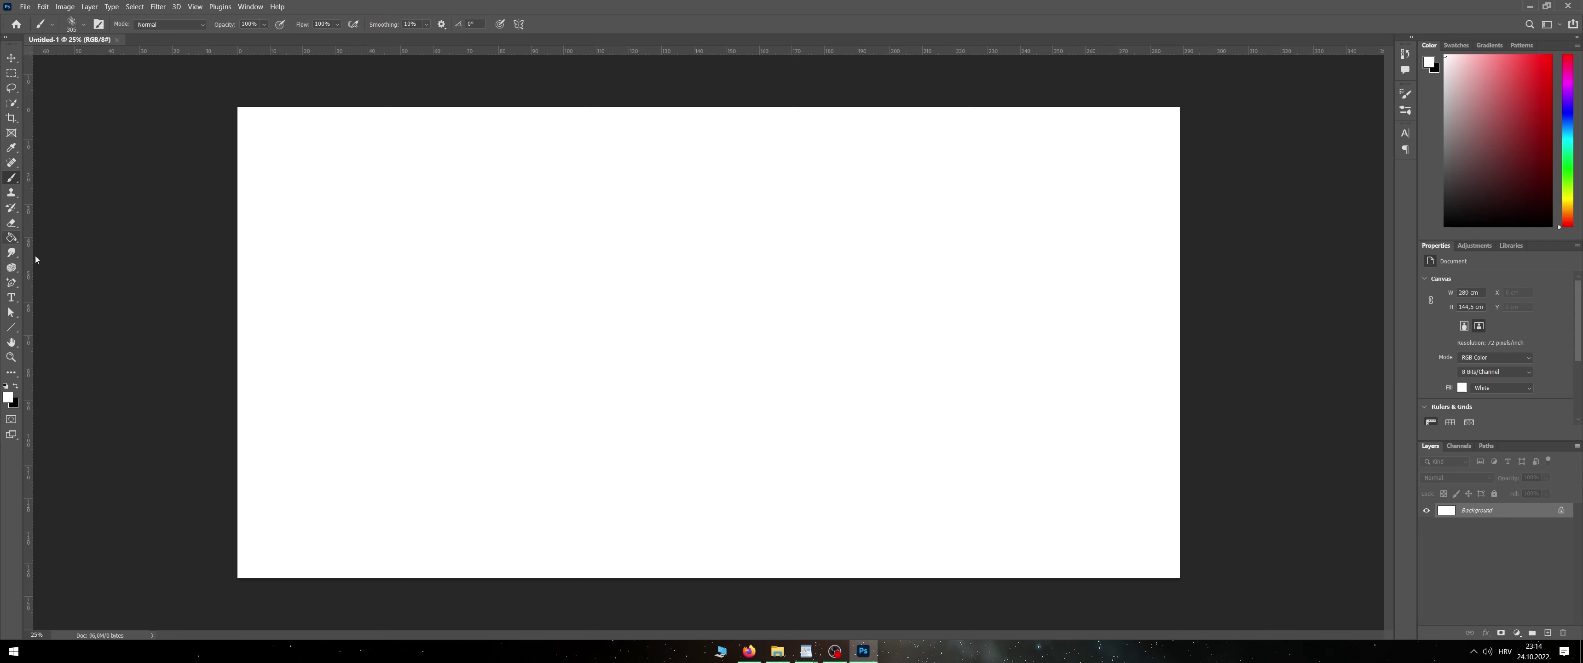
Fill the whole Background layer with black using the Paint Bucket
{"action": "left_click", "coordinate": [16, 386]}
{"action": "left_click", "coordinate": [11, 238]}
{"action": "left_click", "coordinate": [244, 333]}
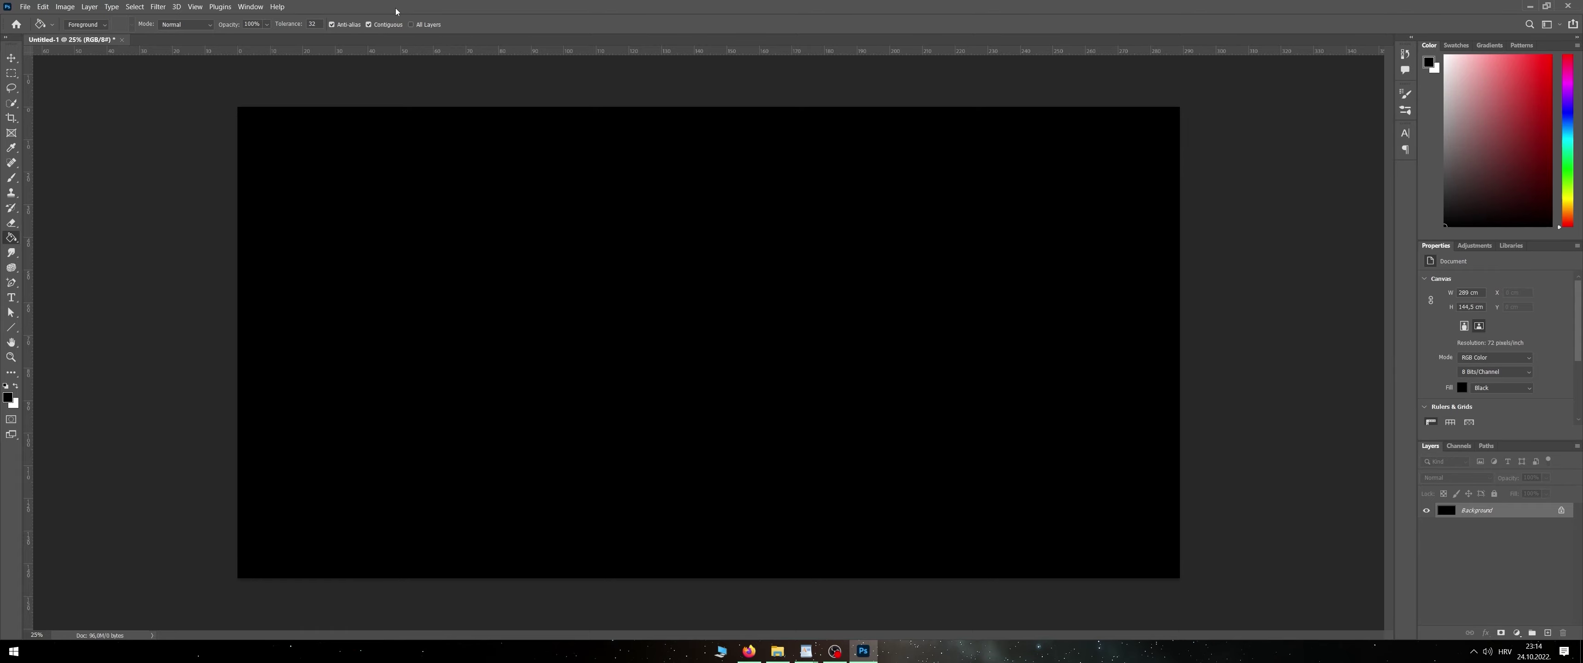
Open surface_diff.jpg from the desktop as a second Photoshop document
{"action": "left_click_drag", "start_coordinate": [396, 11], "coordinate": [685, 94]}
{"action": "left_click", "coordinate": [194, 263]}
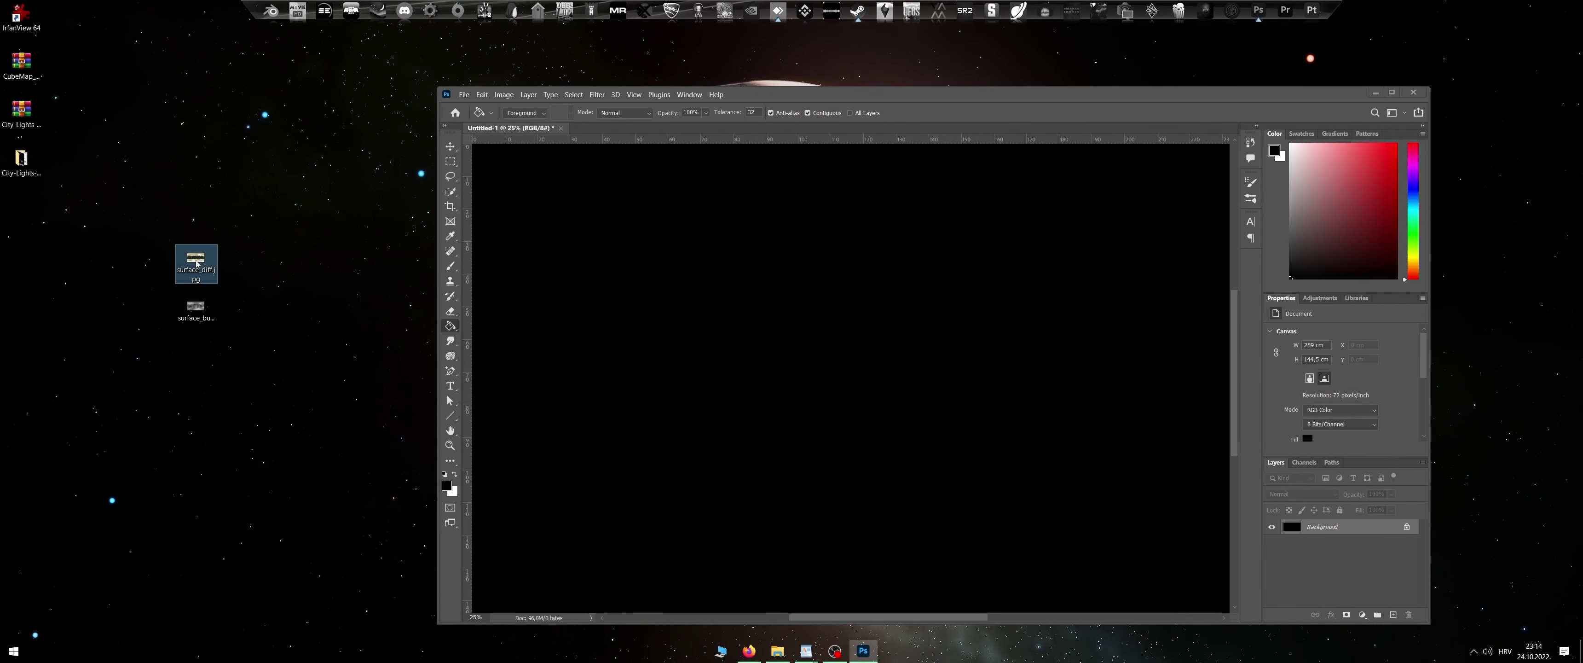
{"action": "double_click", "coordinate": [194, 264]}
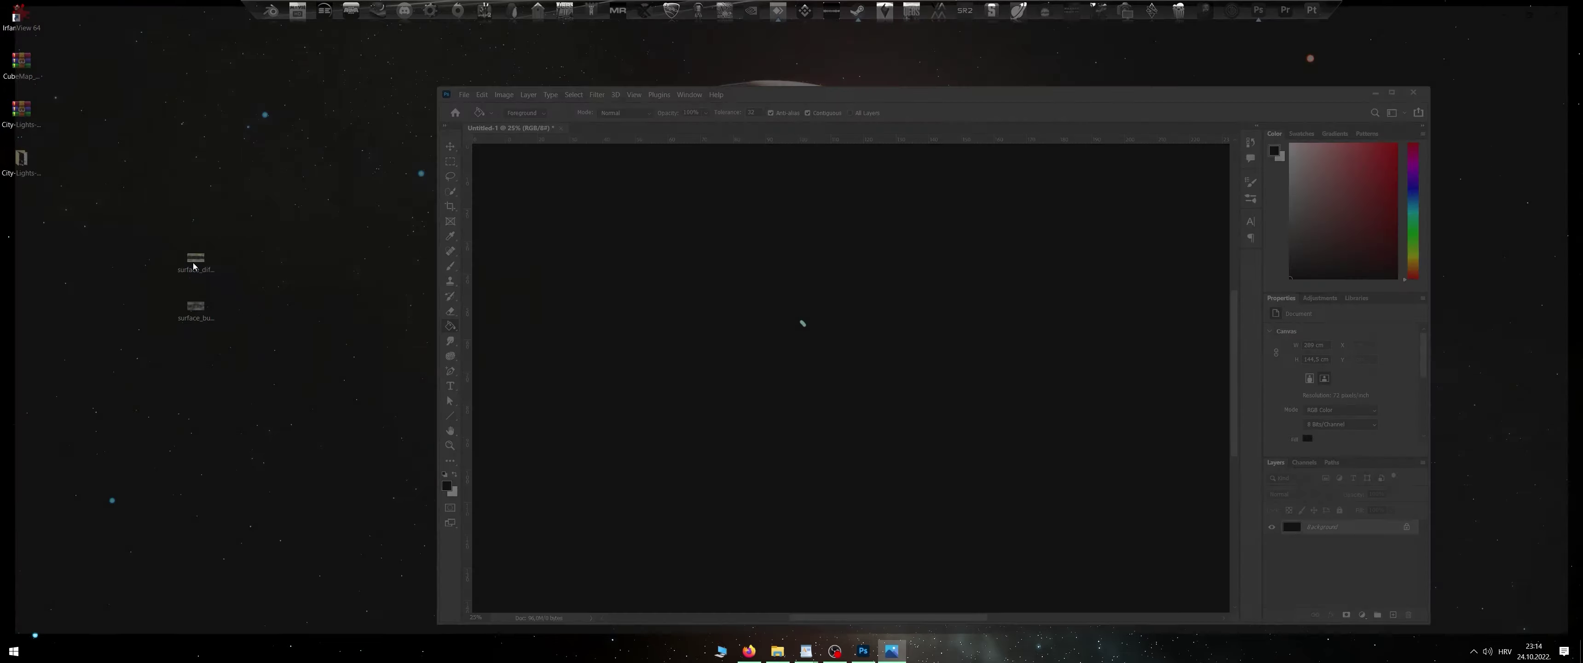
{"action": "left_click", "coordinate": [1565, 9]}
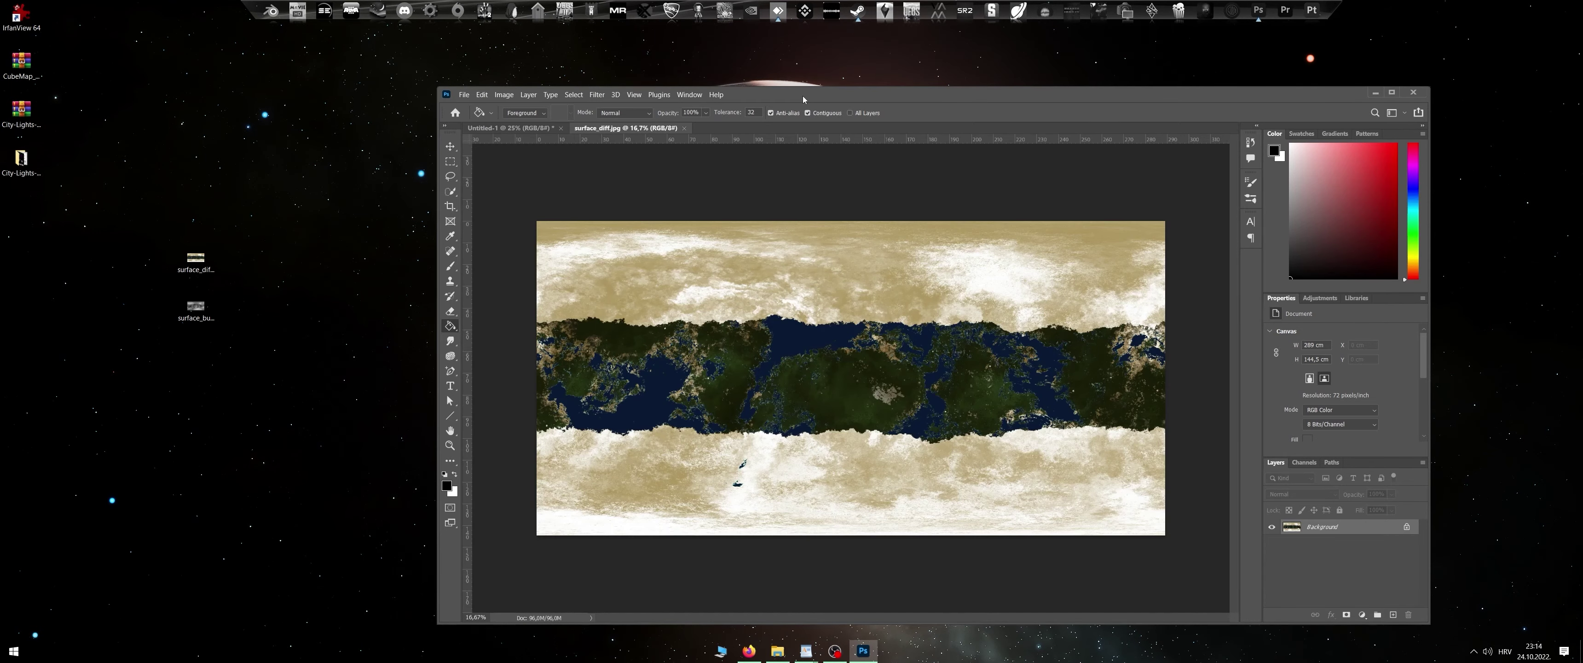
{"action": "double_click", "coordinate": [803, 95]}
Unlock the surface_diff.jpg background and copy its layer into Untitled-1, aligned to cover the full canvas
{"action": "left_click", "coordinate": [1561, 509]}
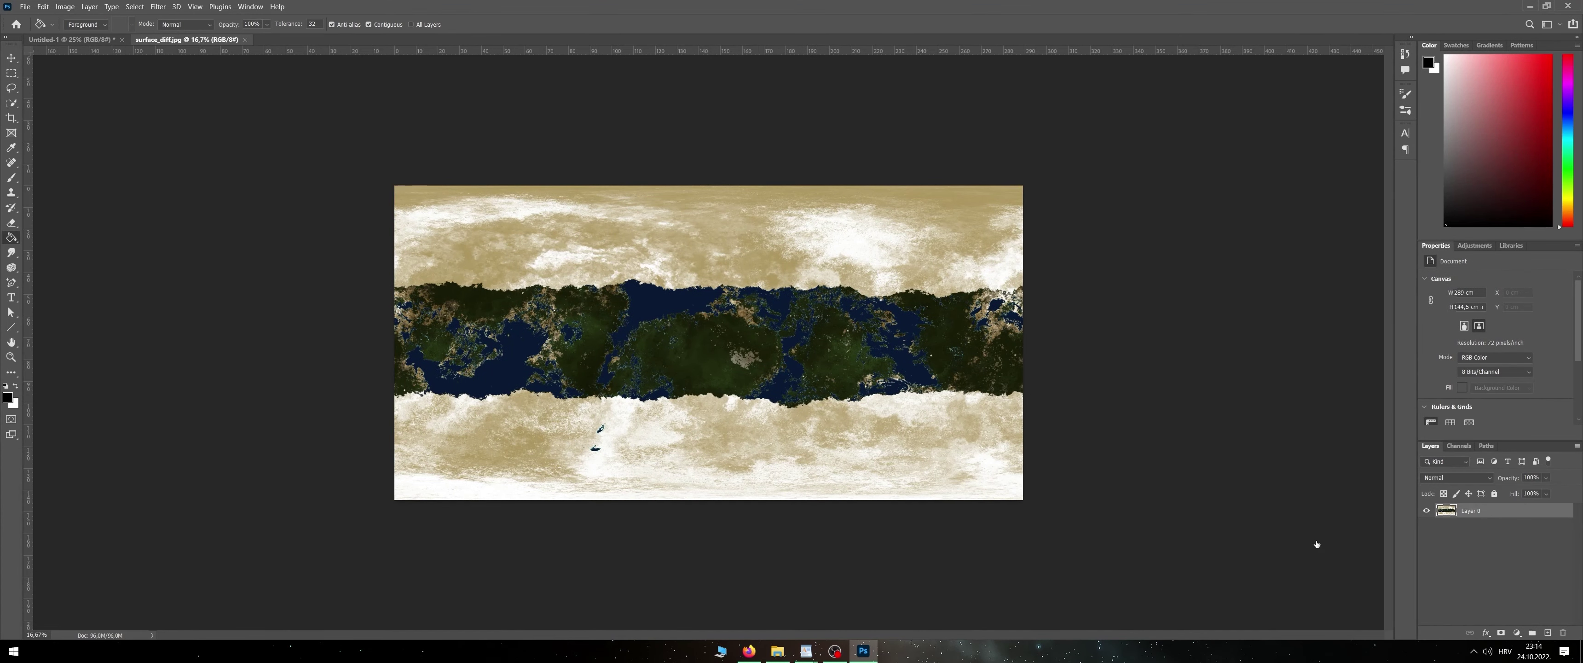
{"action": "key", "text": "Escape"}
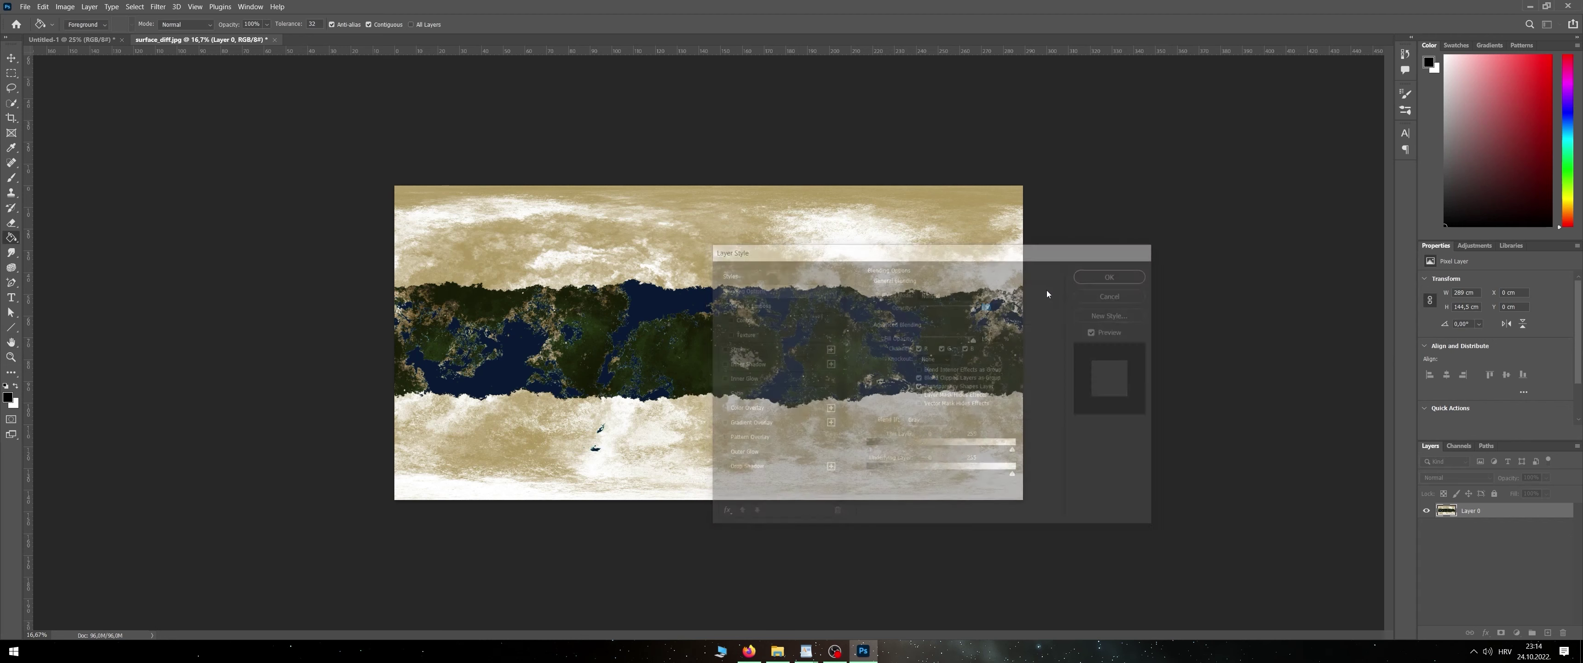
{"action": "key", "text": "v"}
{"action": "mouse_move", "coordinate": [727, 331]}
{"action": "left_mouse_down"}
{"action": "mouse_move", "coordinate": [538, 189]}
{"action": "mouse_move", "coordinate": [178, 53]}
{"action": "mouse_move", "coordinate": [74, 39]}
{"action": "mouse_move", "coordinate": [799, 358]}
{"action": "mouse_move", "coordinate": [709, 346]}
{"action": "left_mouse_up"}
{"action": "left_click_drag", "start_coordinate": [880, 403], "coordinate": [881, 409]}
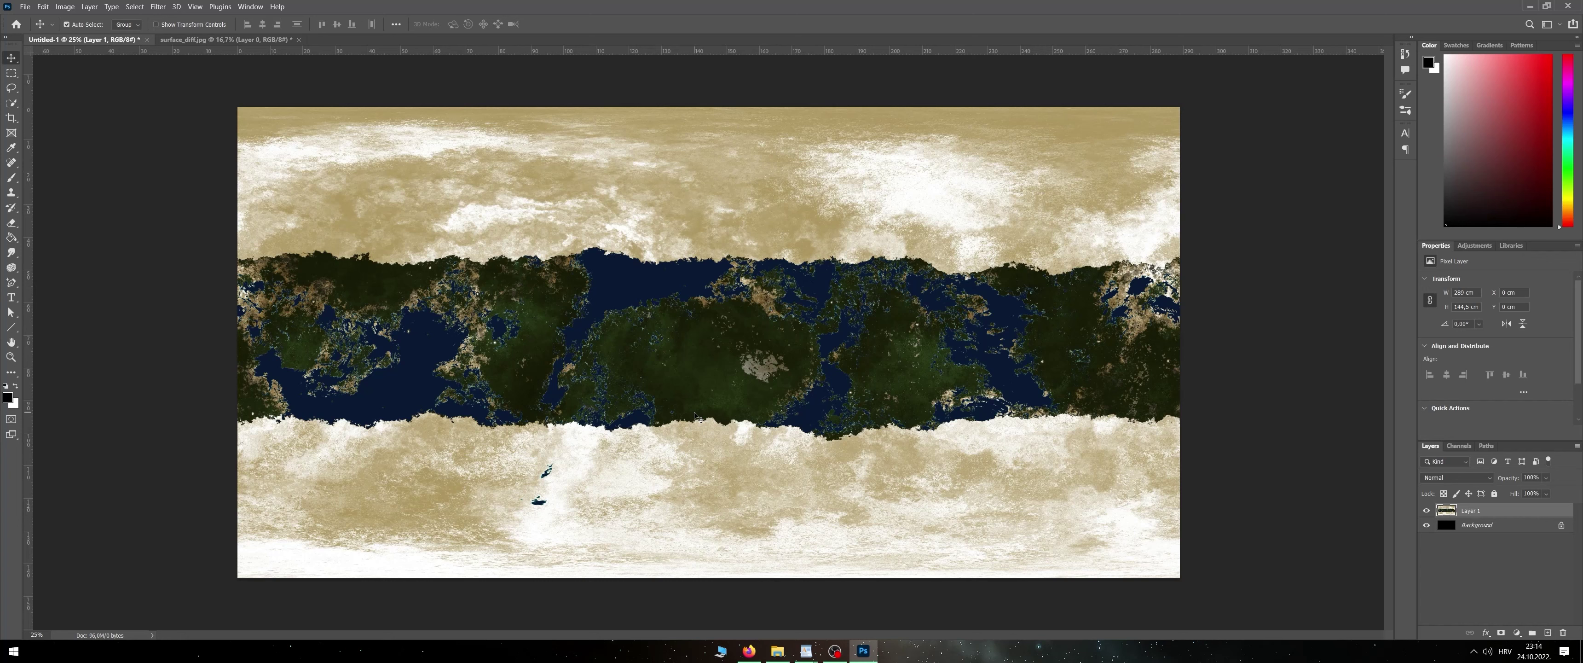
{"action": "left_click_drag", "start_coordinate": [699, 417], "coordinate": [689, 366]}
Unlock the black Background layer in Untitled-1 and select it beneath the planet surface layer
{"action": "left_click", "coordinate": [1561, 527]}
{"action": "left_click", "coordinate": [1449, 514]}
{"action": "left_click", "coordinate": [1447, 528]}
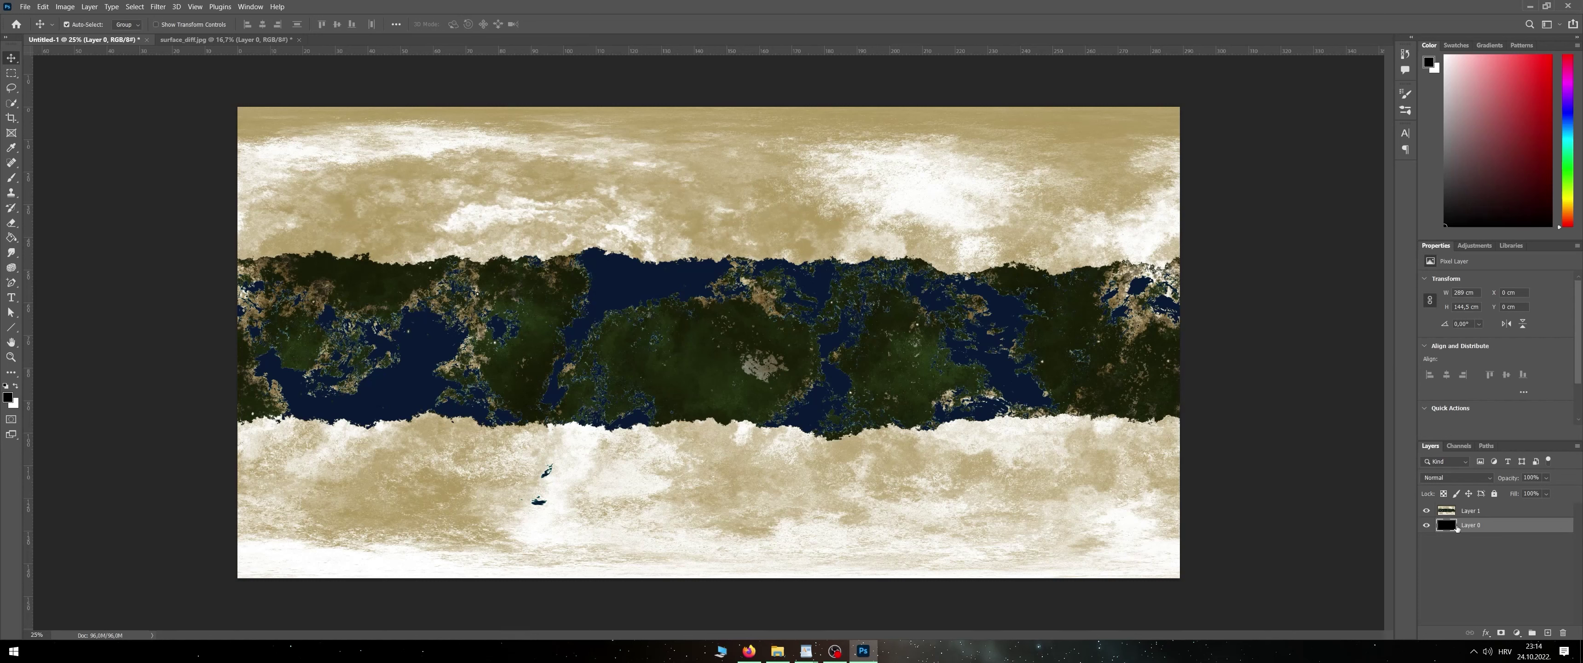
Move the black Layer 0 above the planet map layer and lower its opacity to about a third
{"action": "left_click_drag", "start_coordinate": [1451, 527], "coordinate": [1454, 509]}
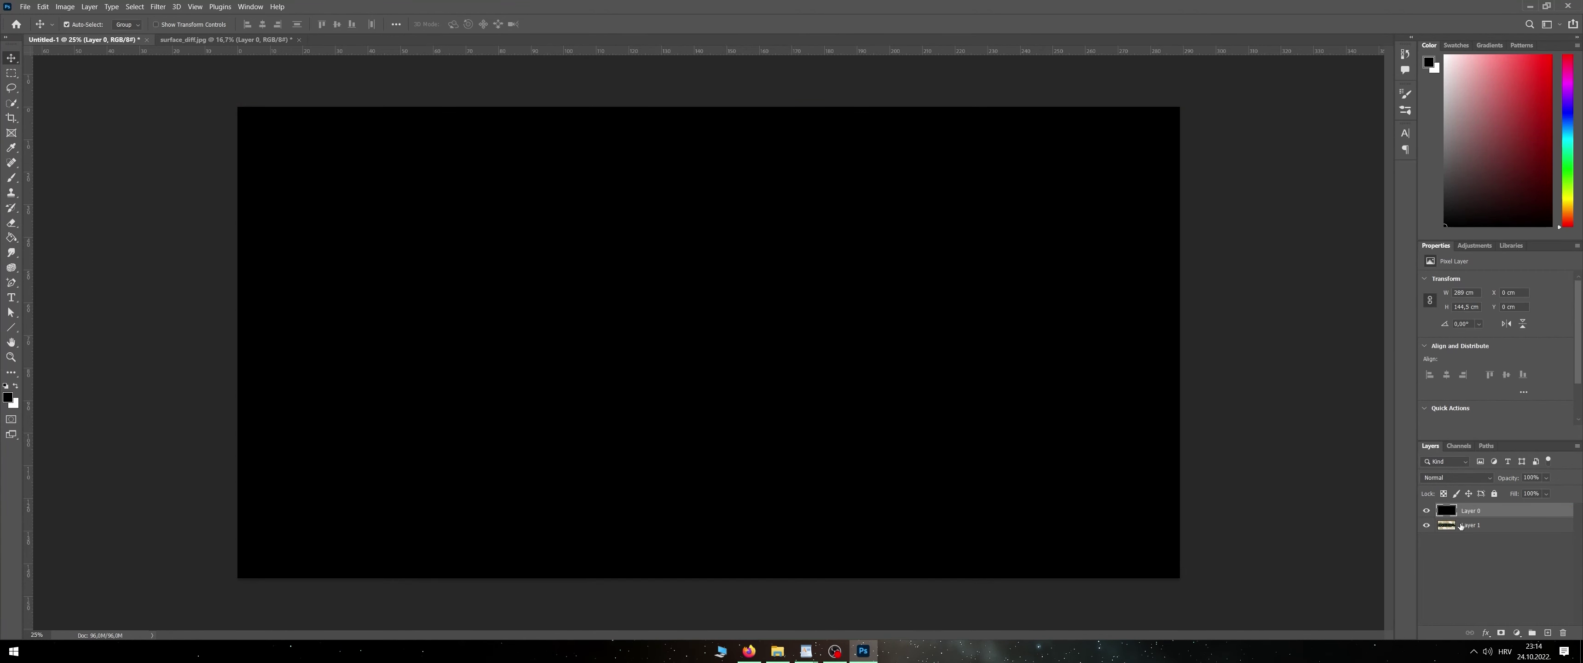
{"action": "left_click", "coordinate": [1548, 479]}
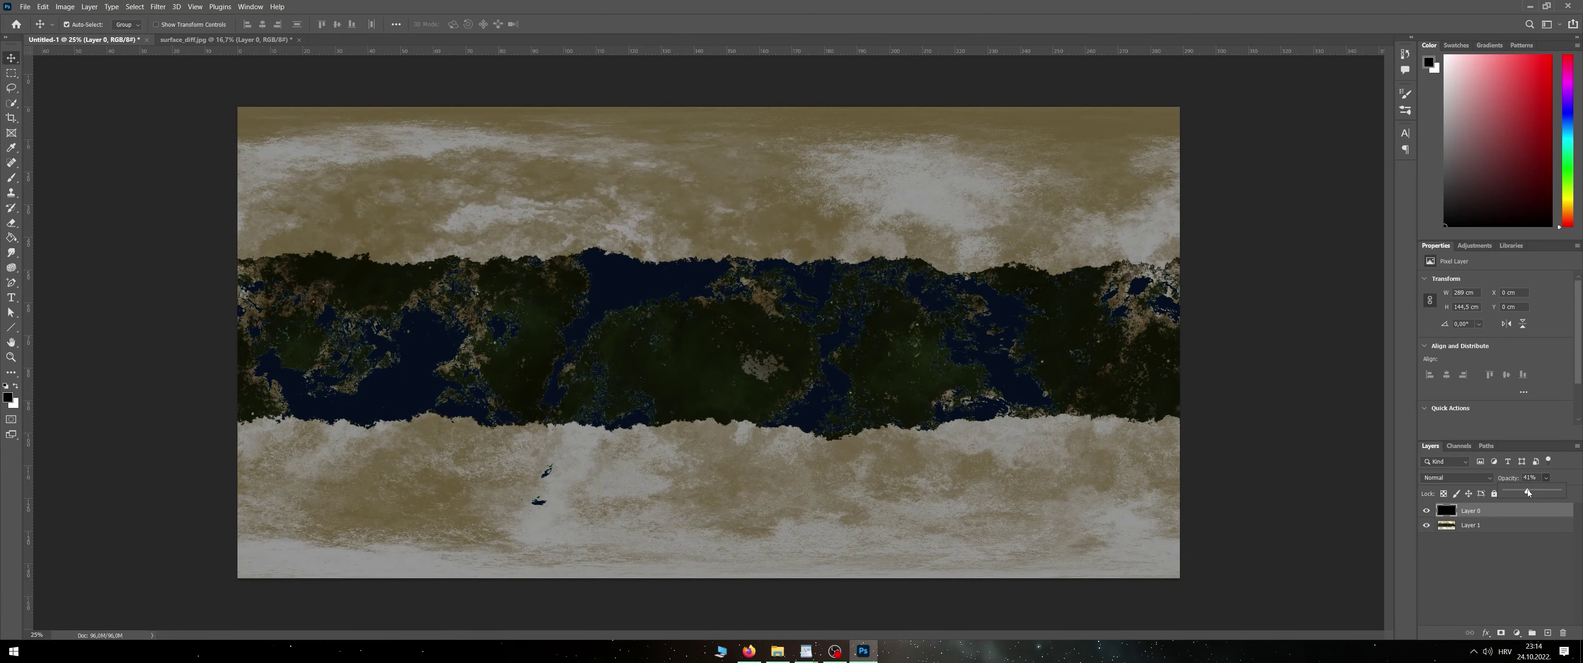
{"action": "left_click_drag", "start_coordinate": [1527, 491], "coordinate": [1530, 492]}
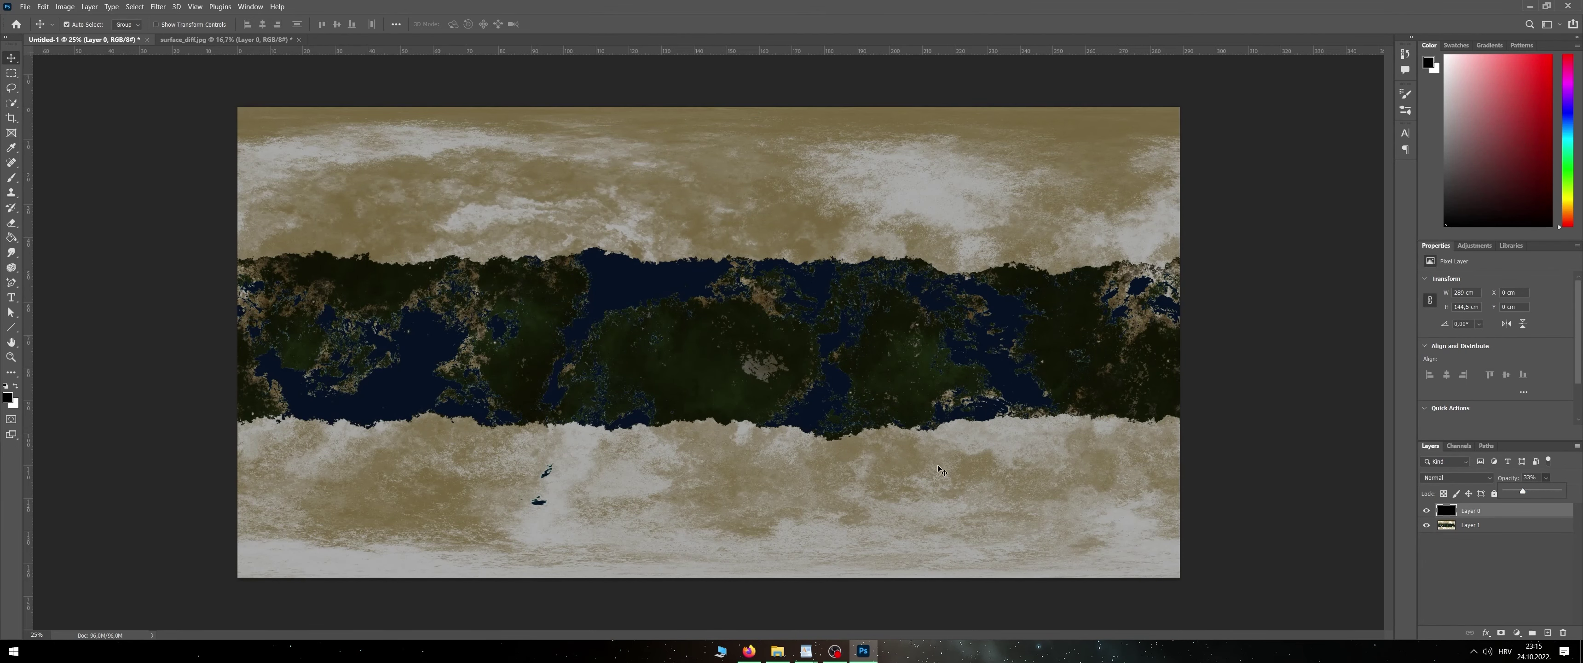
With the Brush tool, a white foreground and a radial city brush tip, stamp a city on the central continent's northern coast
{"action": "left_click", "coordinate": [14, 183]}
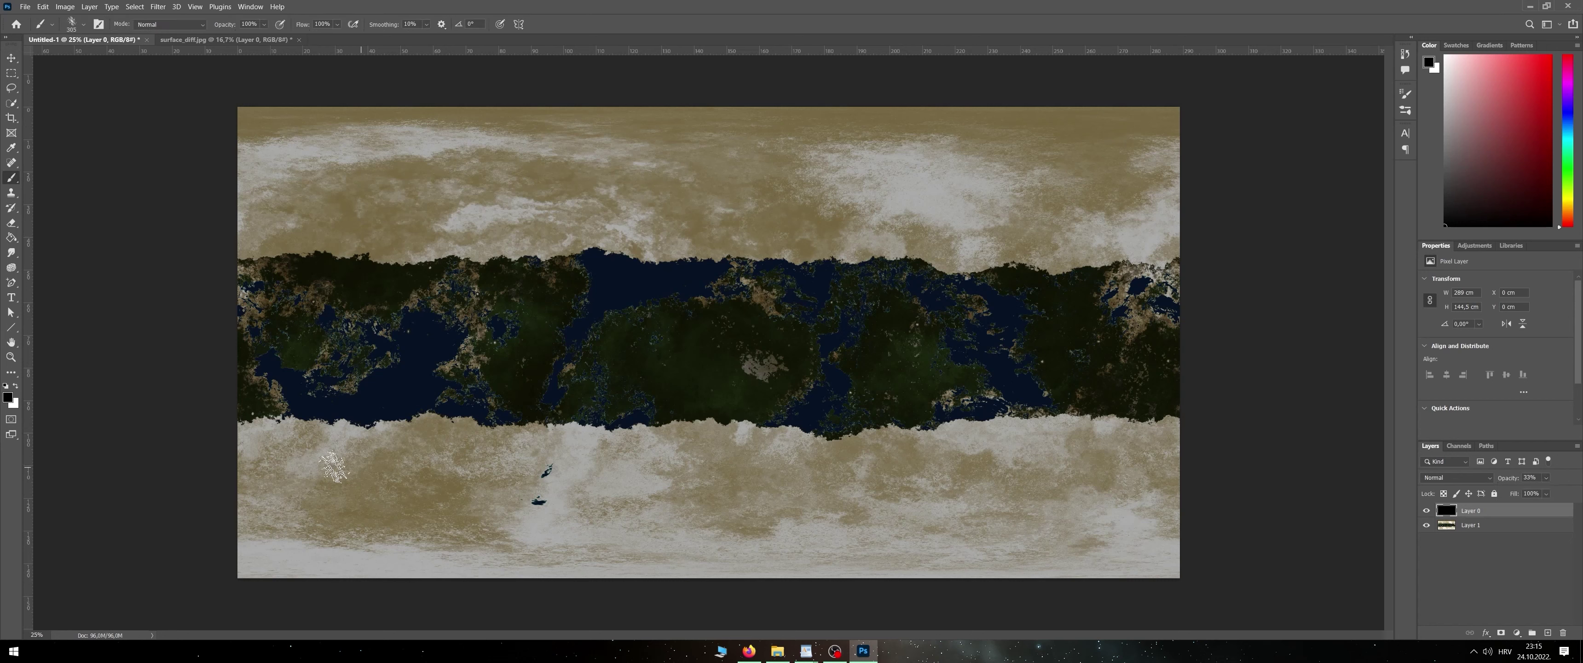
{"action": "scroll", "coordinate": [520, 388], "scroll_direction": "up", "scroll_amount": 5}
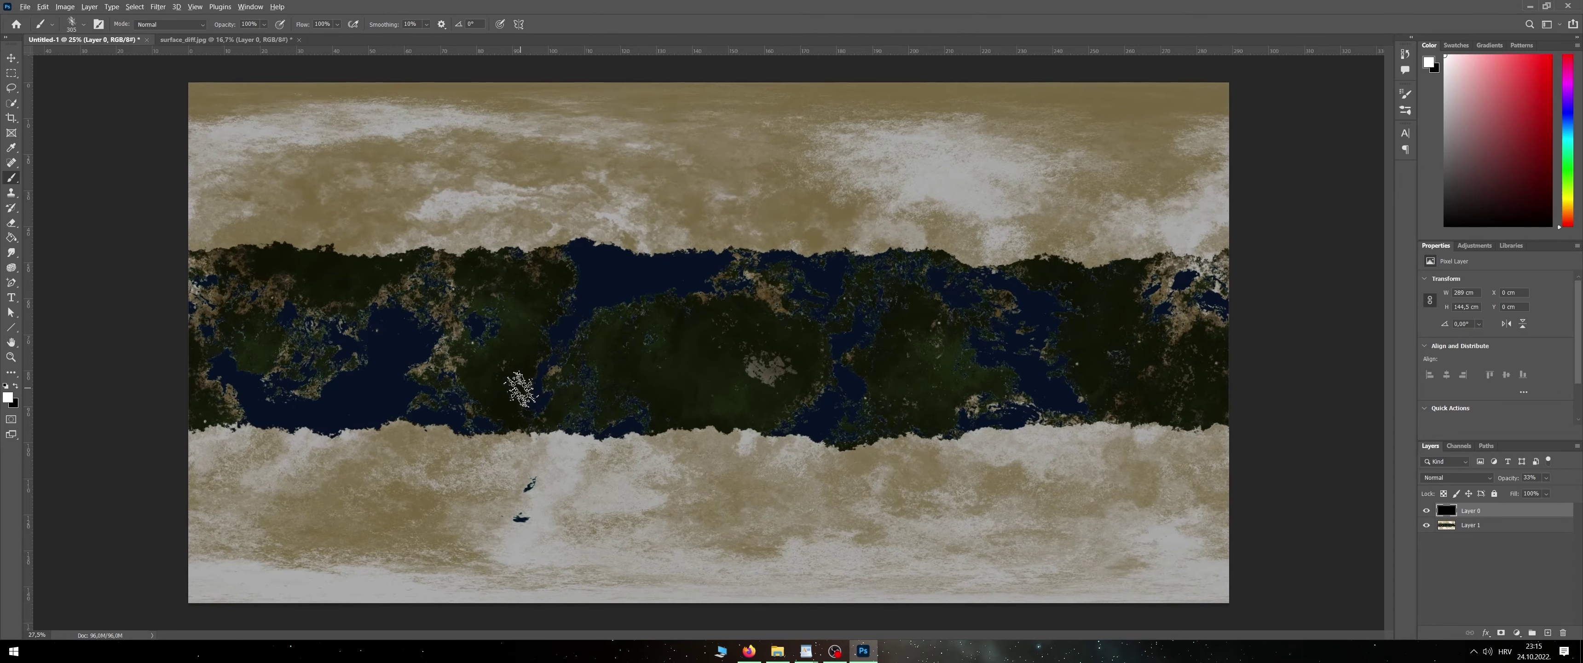
{"action": "scroll", "coordinate": [520, 388], "scroll_direction": "up", "scroll_amount": 2}
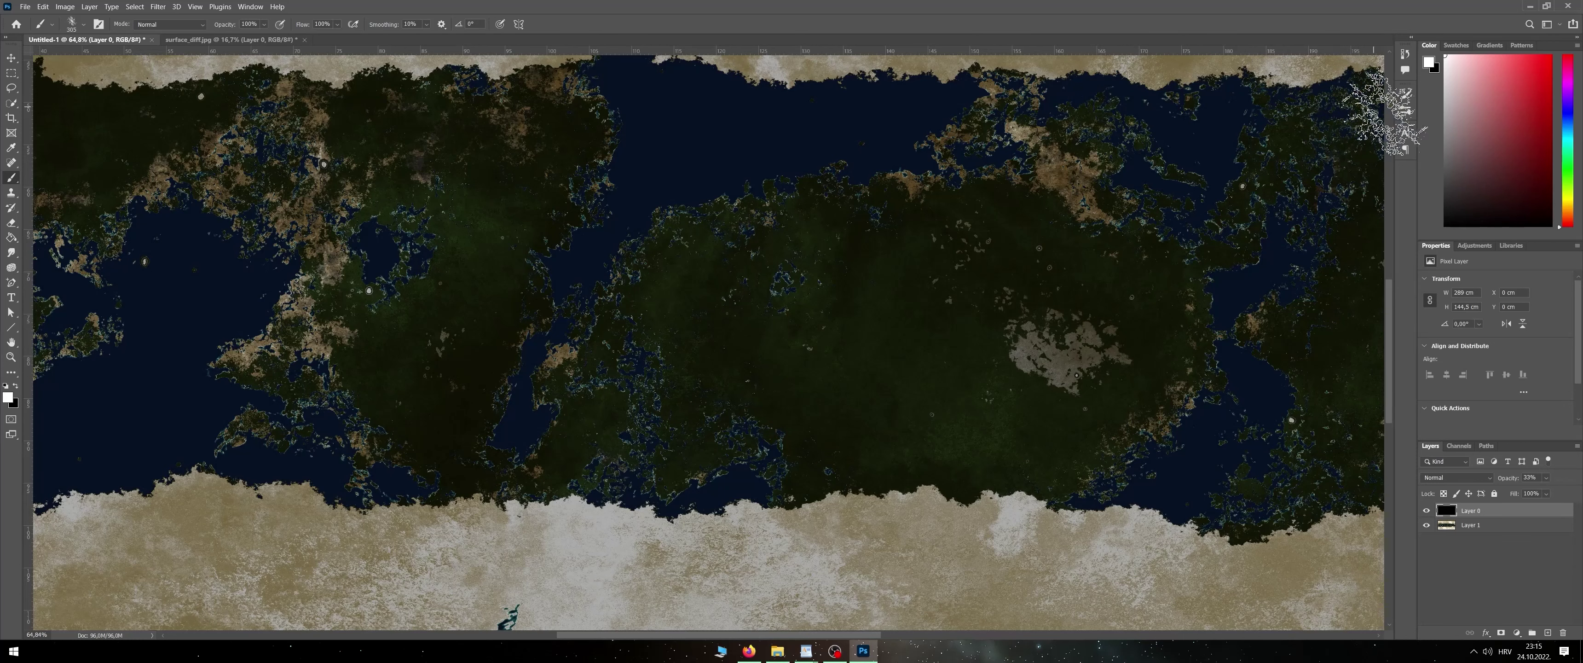
{"action": "left_click", "coordinate": [1405, 110]}
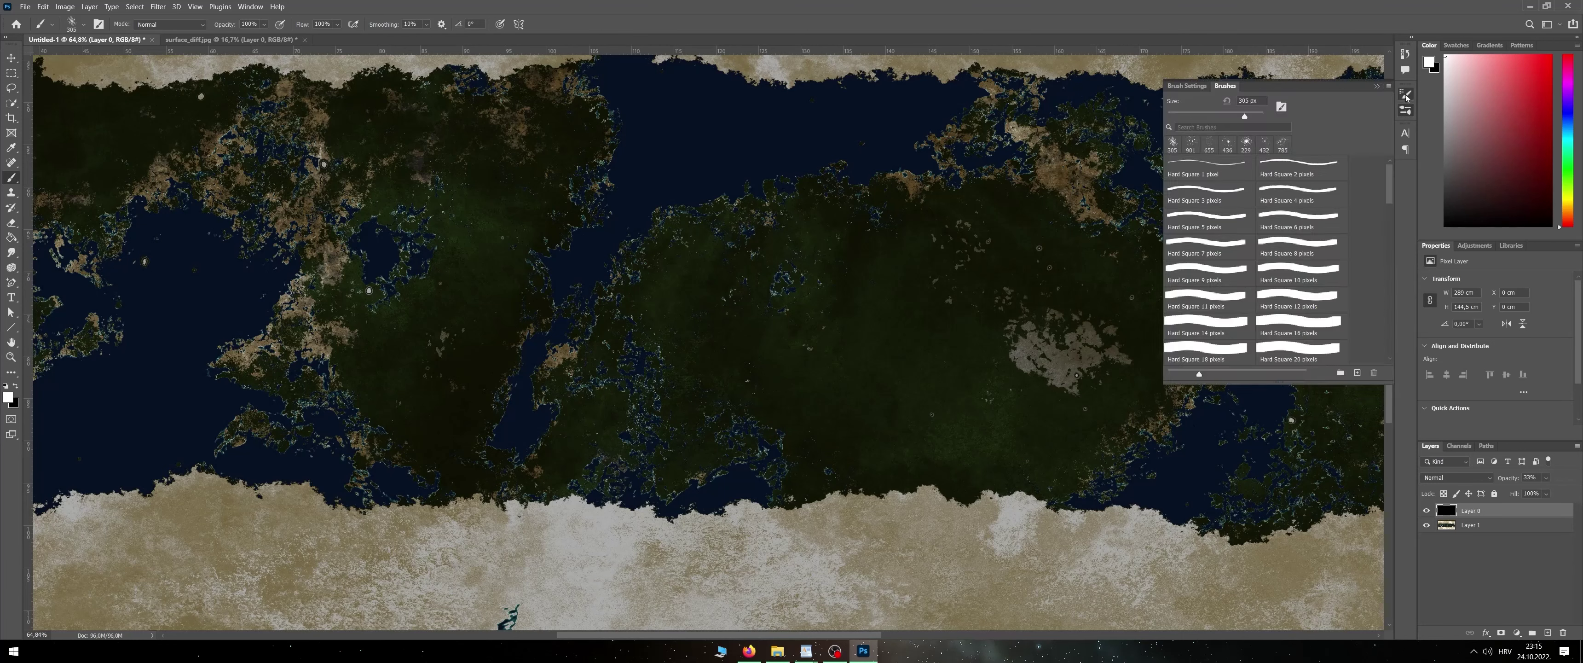
{"action": "left_click", "coordinate": [1406, 96]}
{"action": "scroll", "coordinate": [1348, 136], "scroll_direction": "down", "scroll_amount": 1}
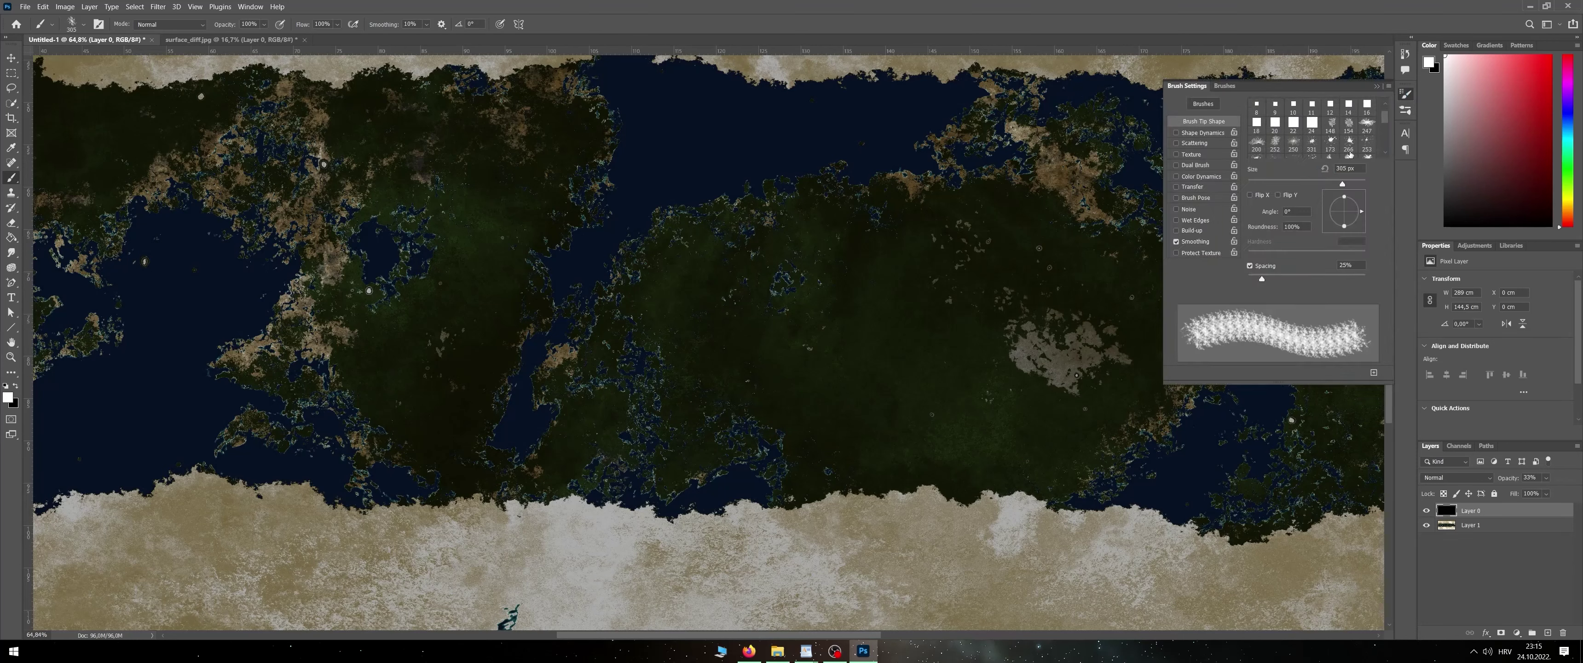
{"action": "left_click", "coordinate": [1294, 145]}
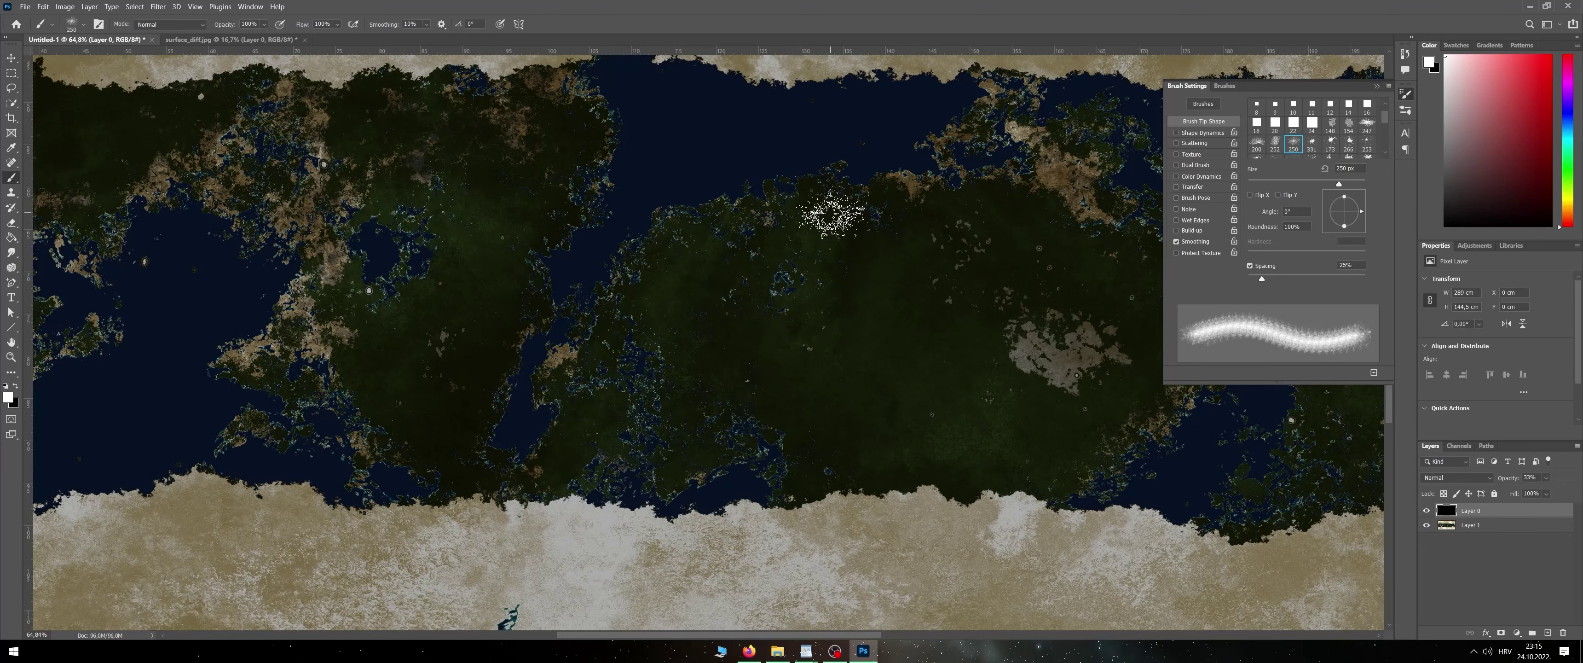
{"action": "left_click", "coordinate": [813, 218]}
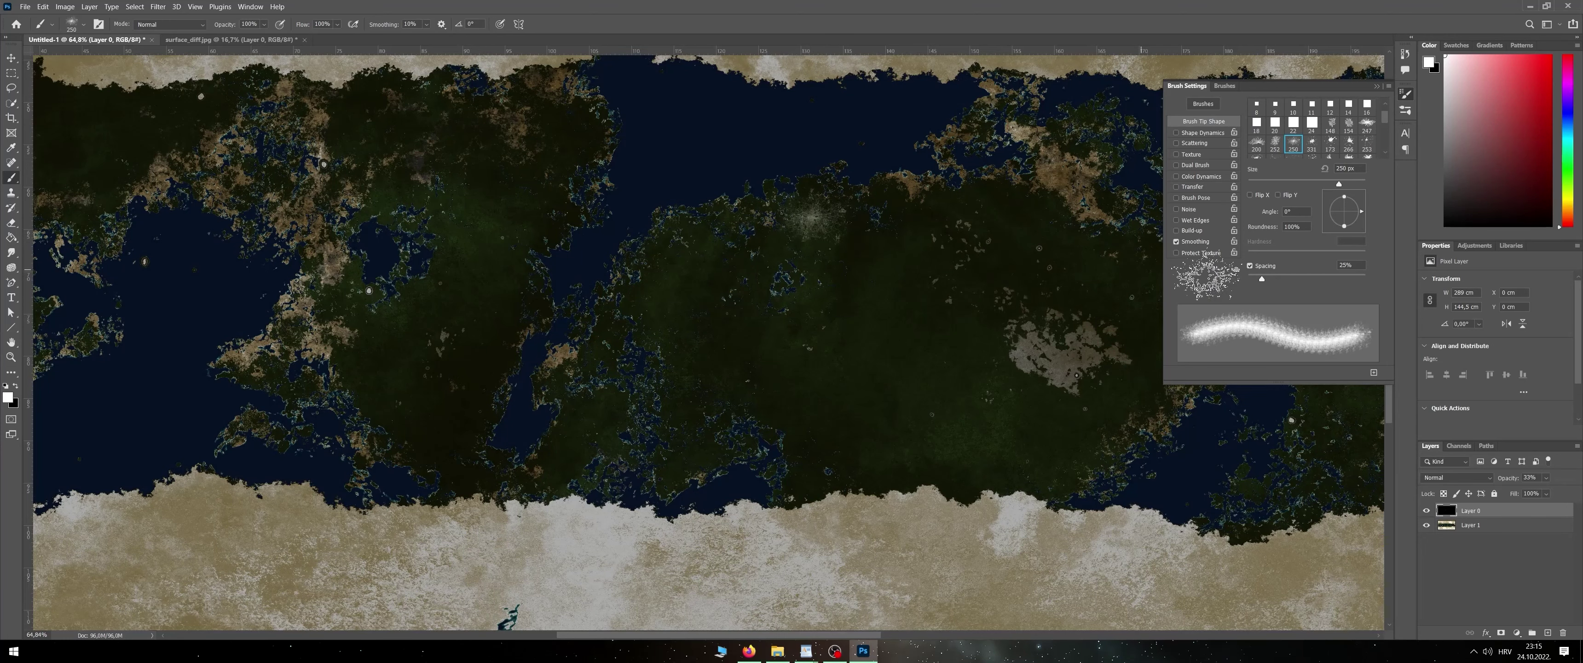
Stamp a 436 px dense-core city southeast of the first one and raise Layer 0's opacity to 51%
{"action": "scroll", "coordinate": [866, 265], "scroll_direction": "up", "scroll_amount": 1}
{"action": "scroll", "coordinate": [872, 280], "scroll_direction": "up", "scroll_amount": 2, "text": "alt"}
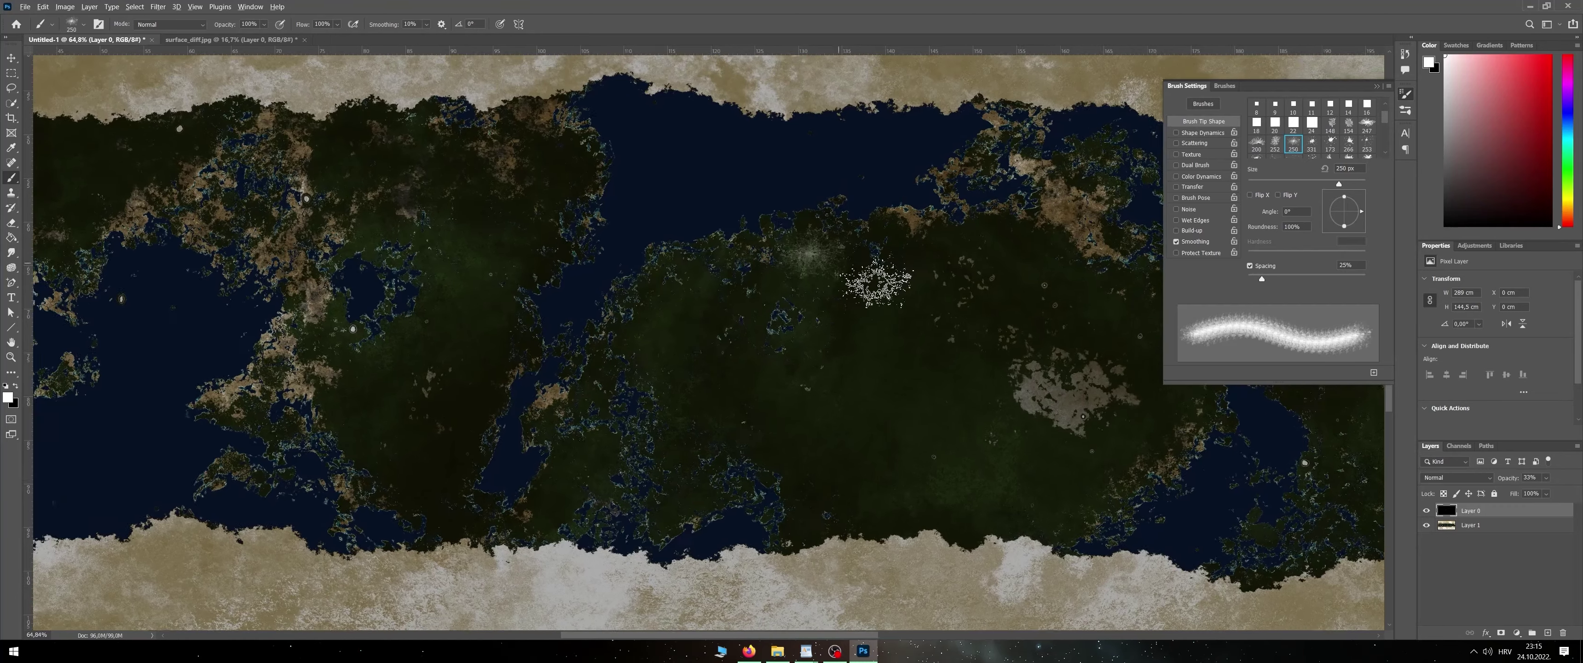
{"action": "scroll", "coordinate": [877, 282], "scroll_direction": "up", "scroll_amount": 2, "text": "alt"}
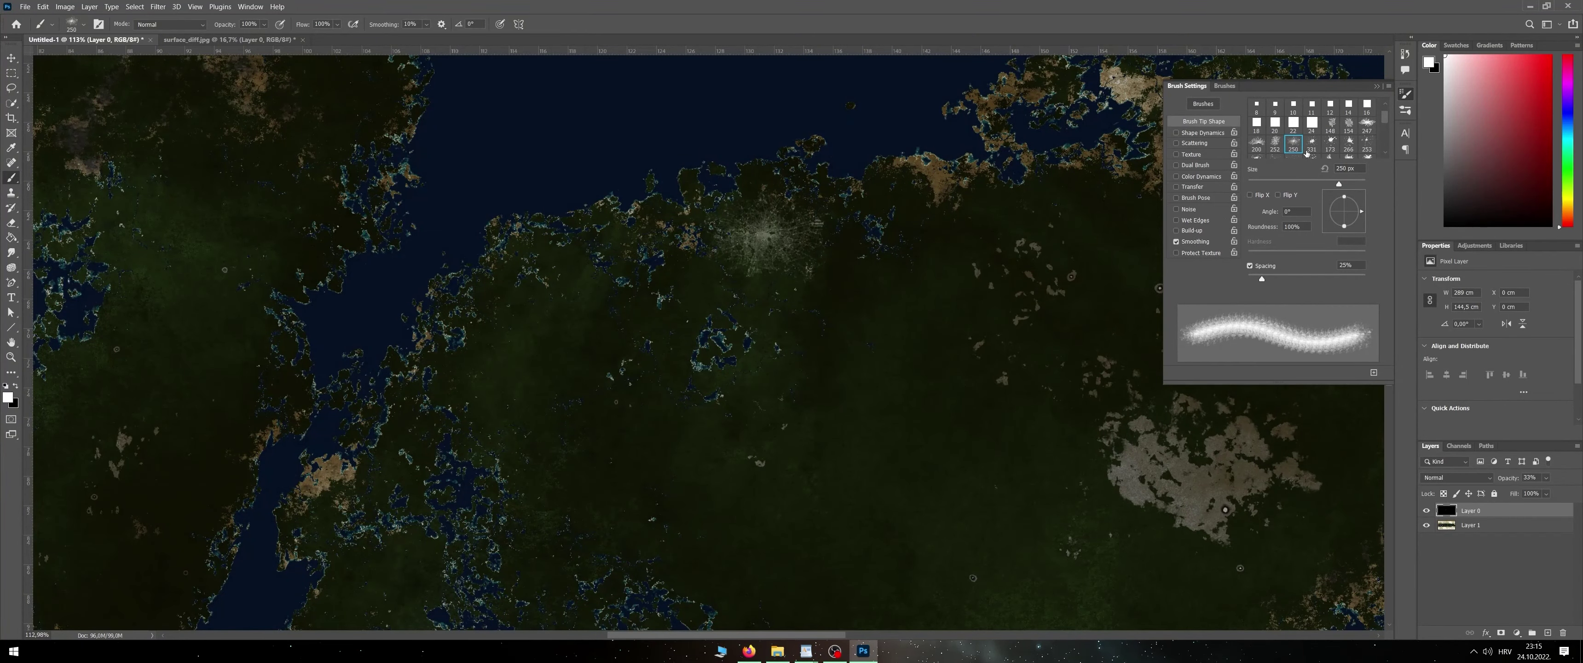
{"action": "scroll", "coordinate": [1306, 154], "scroll_direction": "down", "scroll_amount": 1}
{"action": "left_click", "coordinate": [1293, 147]}
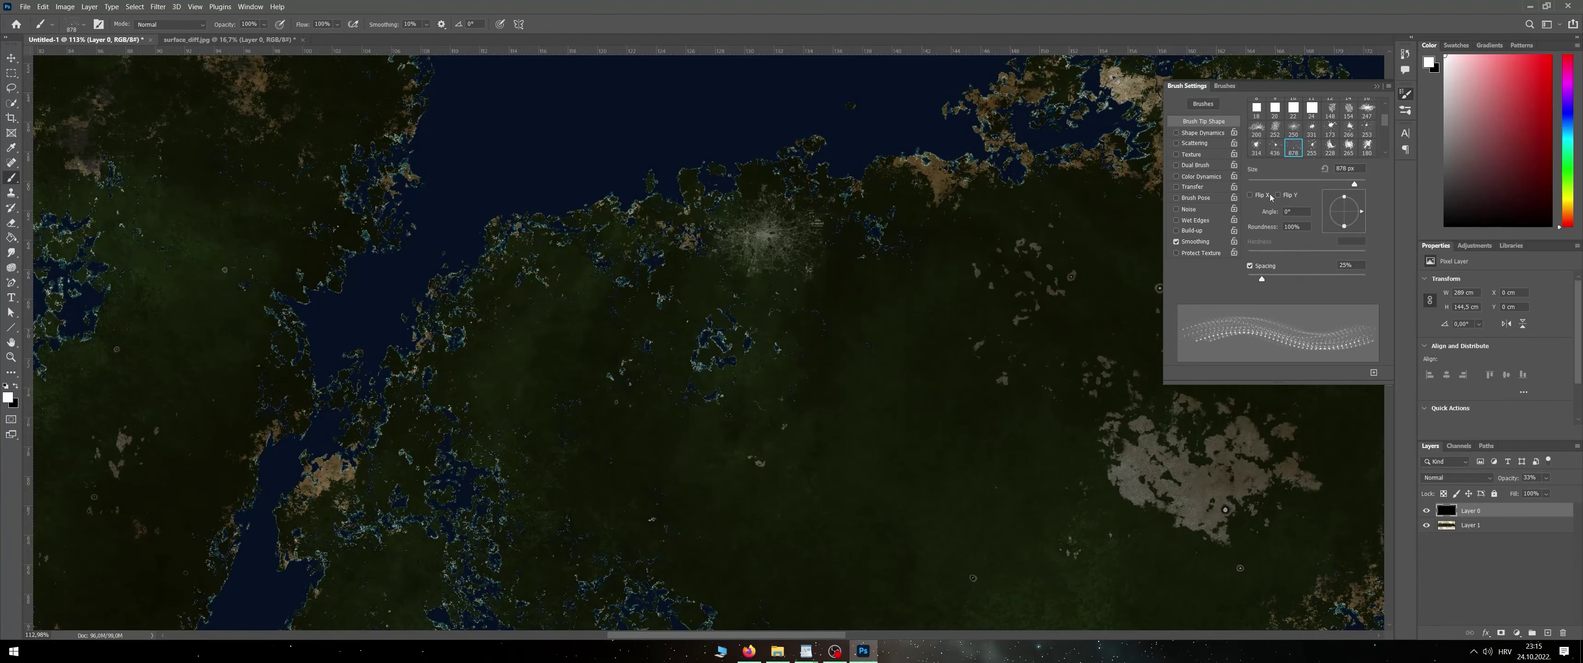
{"action": "left_click", "coordinate": [1275, 147]}
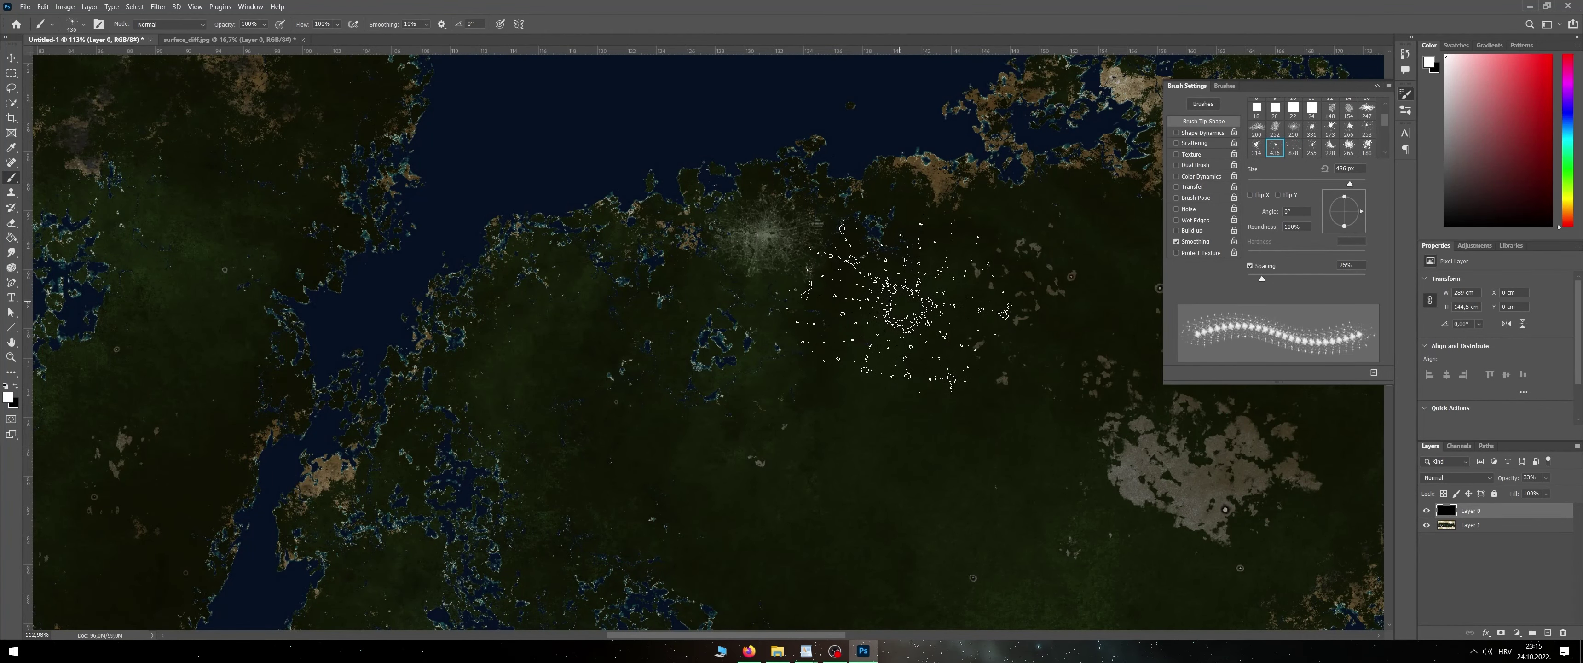
{"action": "left_click", "coordinate": [899, 327]}
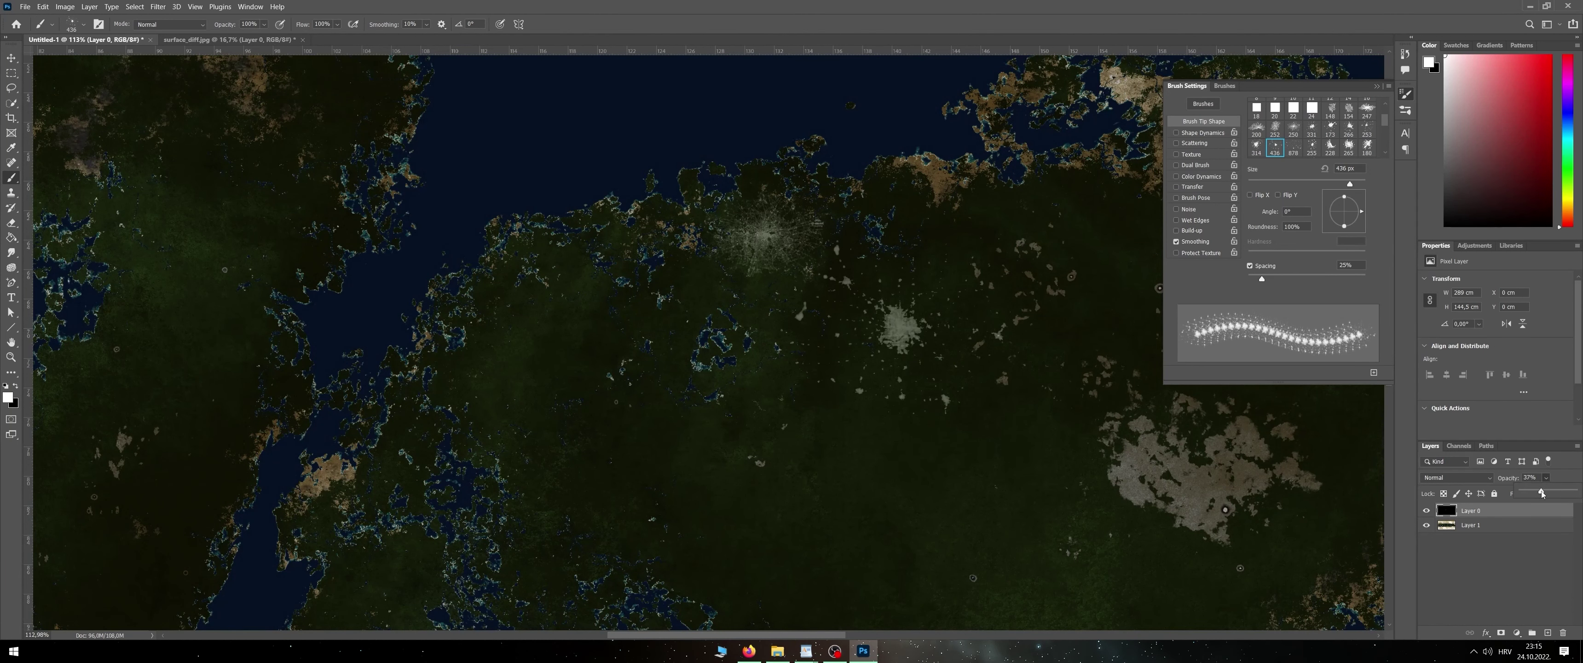
{"action": "mouse_move", "coordinate": [1546, 492]}
{"action": "left_mouse_down"}
{"action": "mouse_move", "coordinate": [1574, 491]}
{"action": "mouse_move", "coordinate": [1548, 493]}
{"action": "left_mouse_up"}
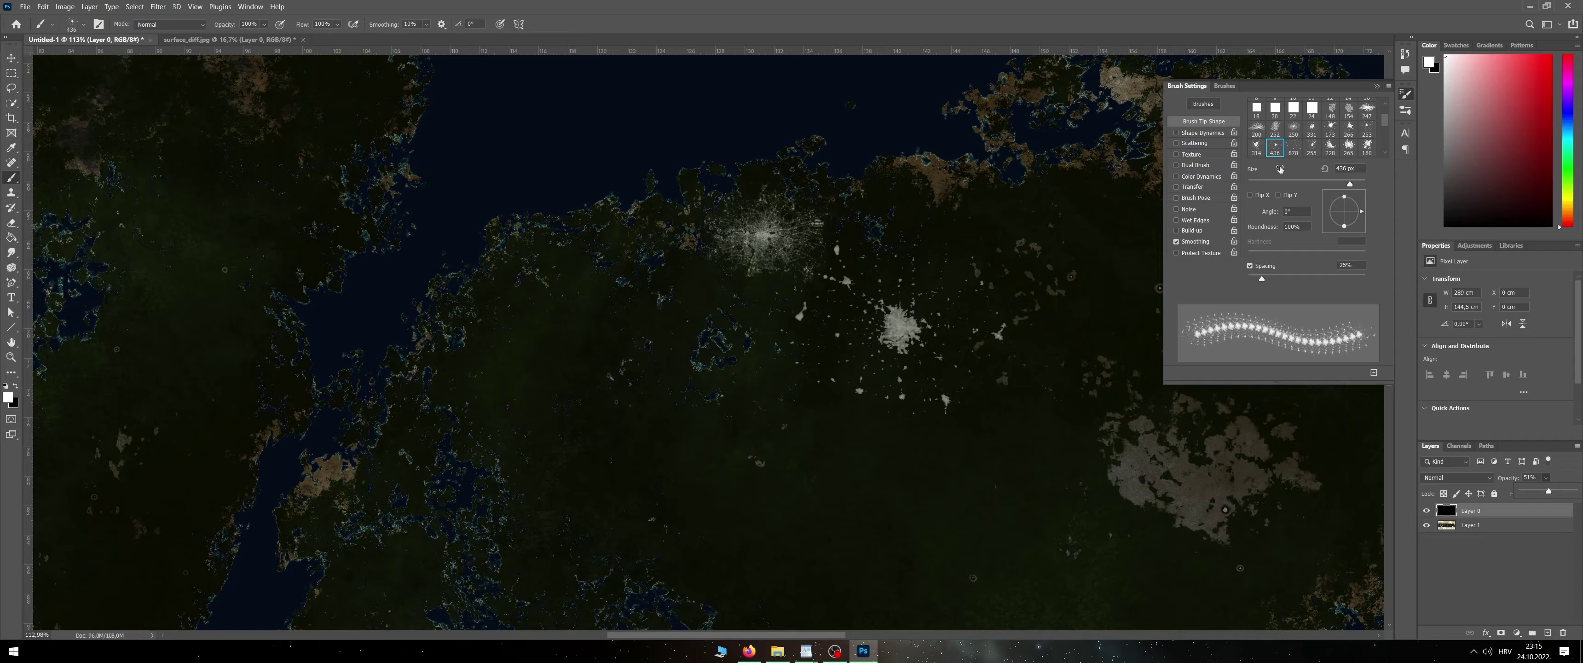
Stamp three reduced dotted-grid light clusters across the central continent and raise Layer 0's opacity to 64%
{"action": "left_click", "coordinate": [1293, 146]}
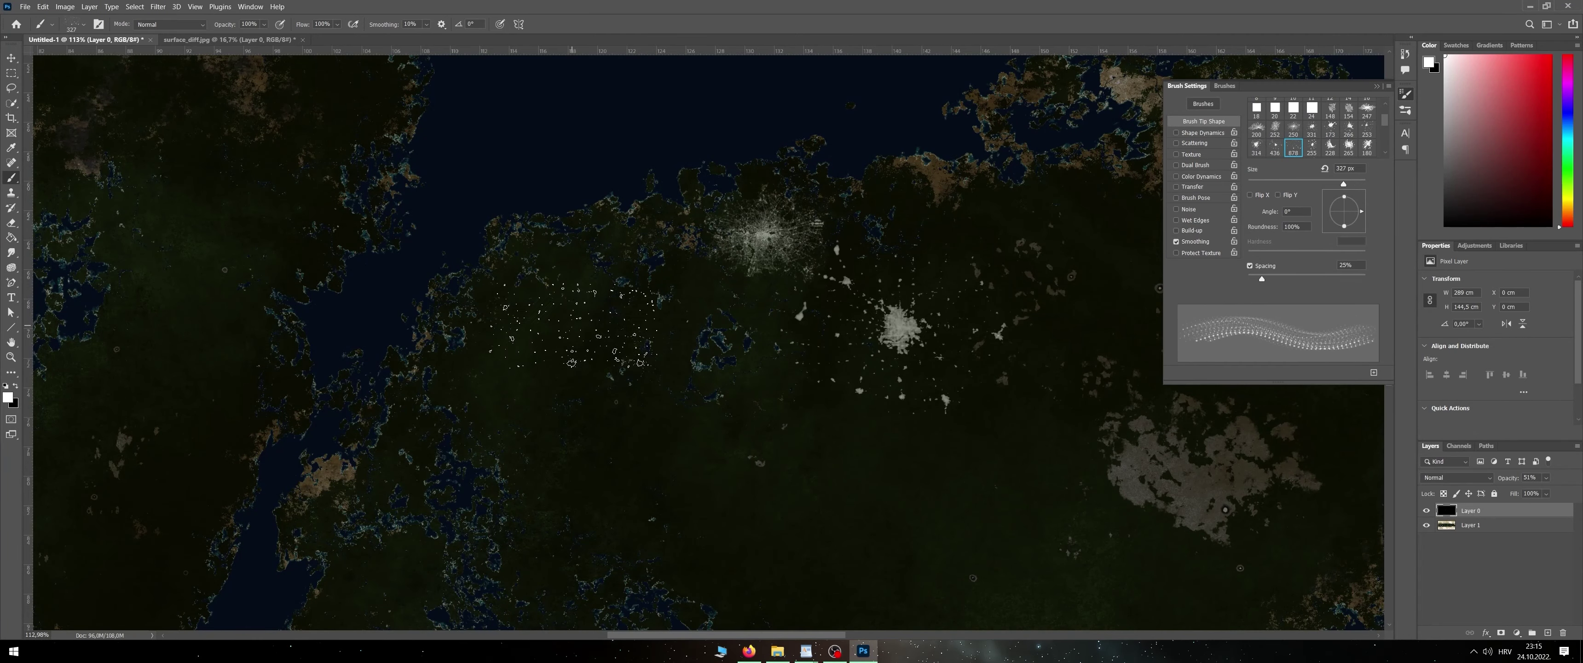
{"action": "left_click", "coordinate": [557, 403]}
{"action": "left_click", "coordinate": [736, 359]}
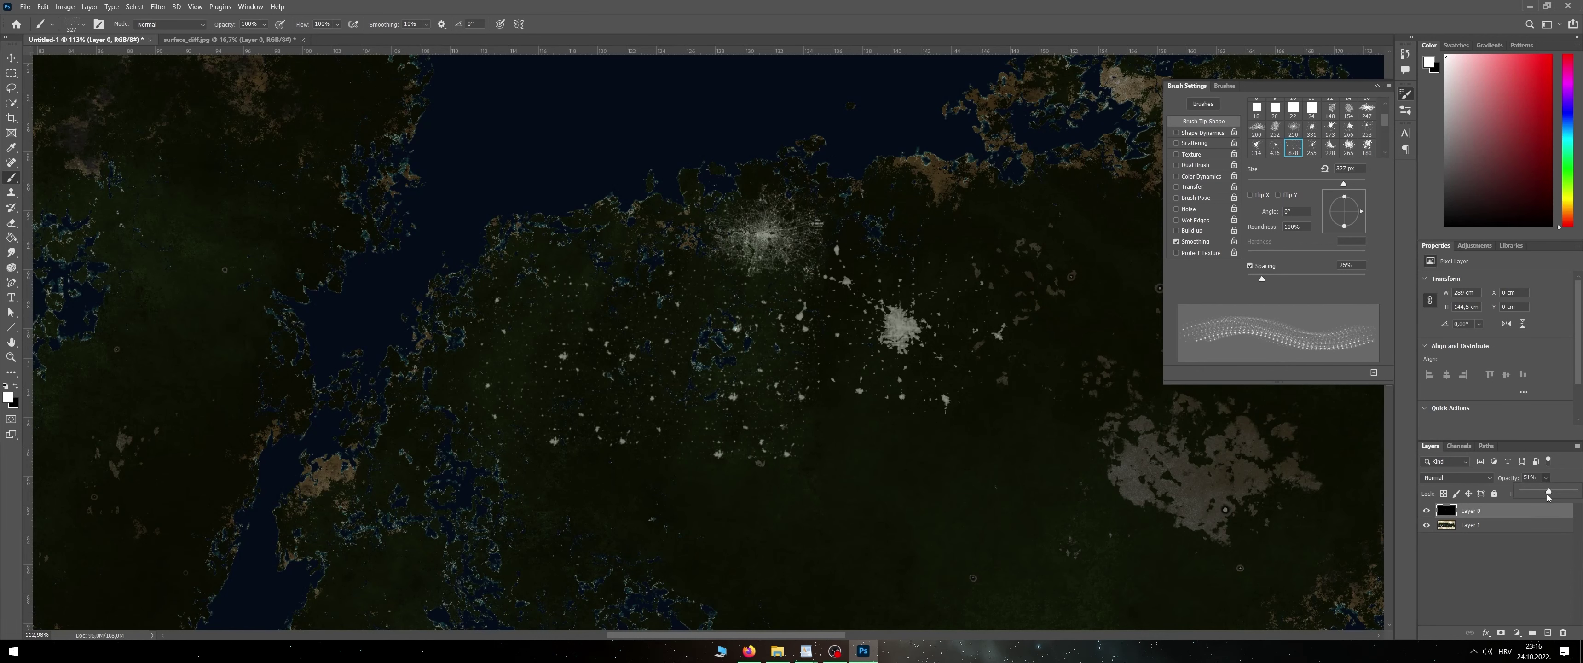
{"action": "mouse_move", "coordinate": [1565, 492]}
{"action": "left_mouse_down"}
{"action": "mouse_move", "coordinate": [1579, 490]}
{"action": "mouse_move", "coordinate": [1555, 492]}
{"action": "left_mouse_up"}
{"action": "left_click", "coordinate": [866, 417]}
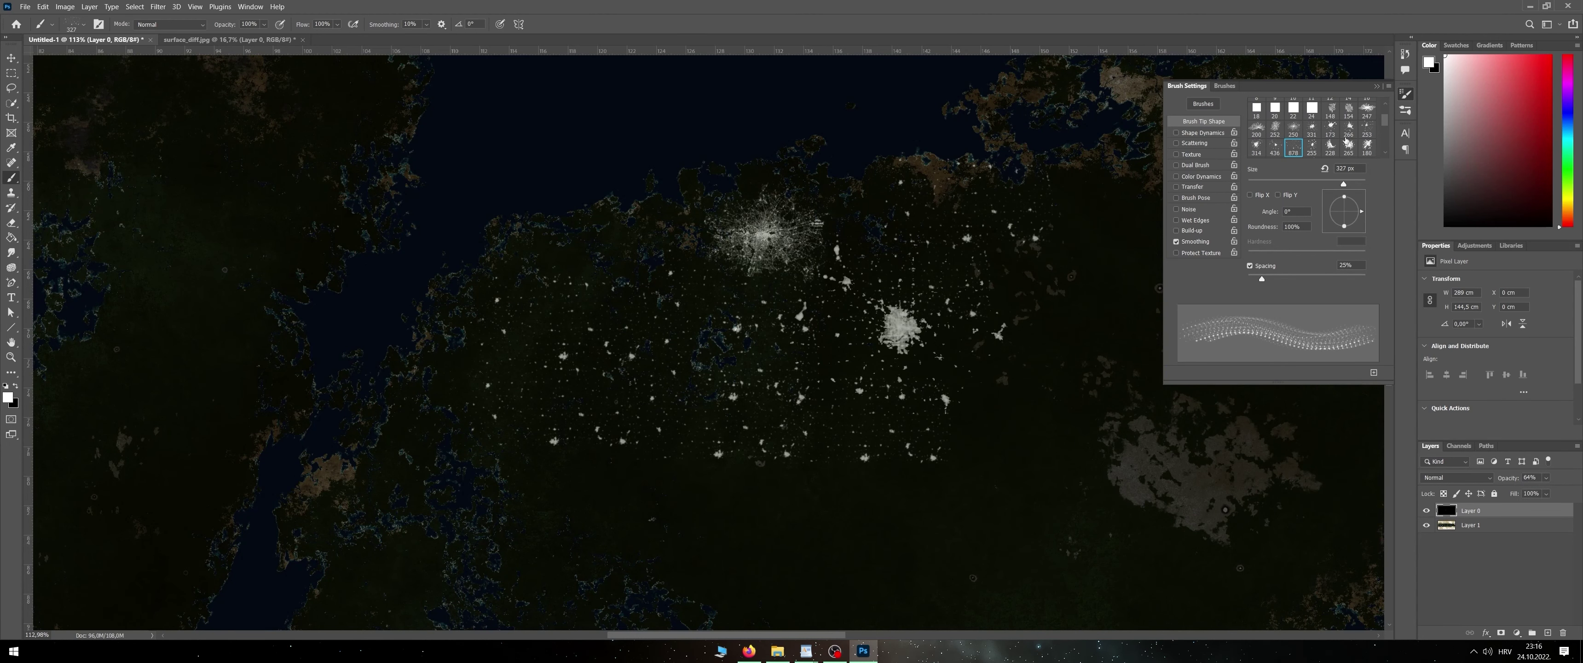
Stamp a 242 px scattered-town brush near the central continent's northeastern coast
{"action": "scroll", "coordinate": [1345, 141], "scroll_direction": "down", "scroll_amount": 1}
{"action": "left_click", "coordinate": [1330, 147]}
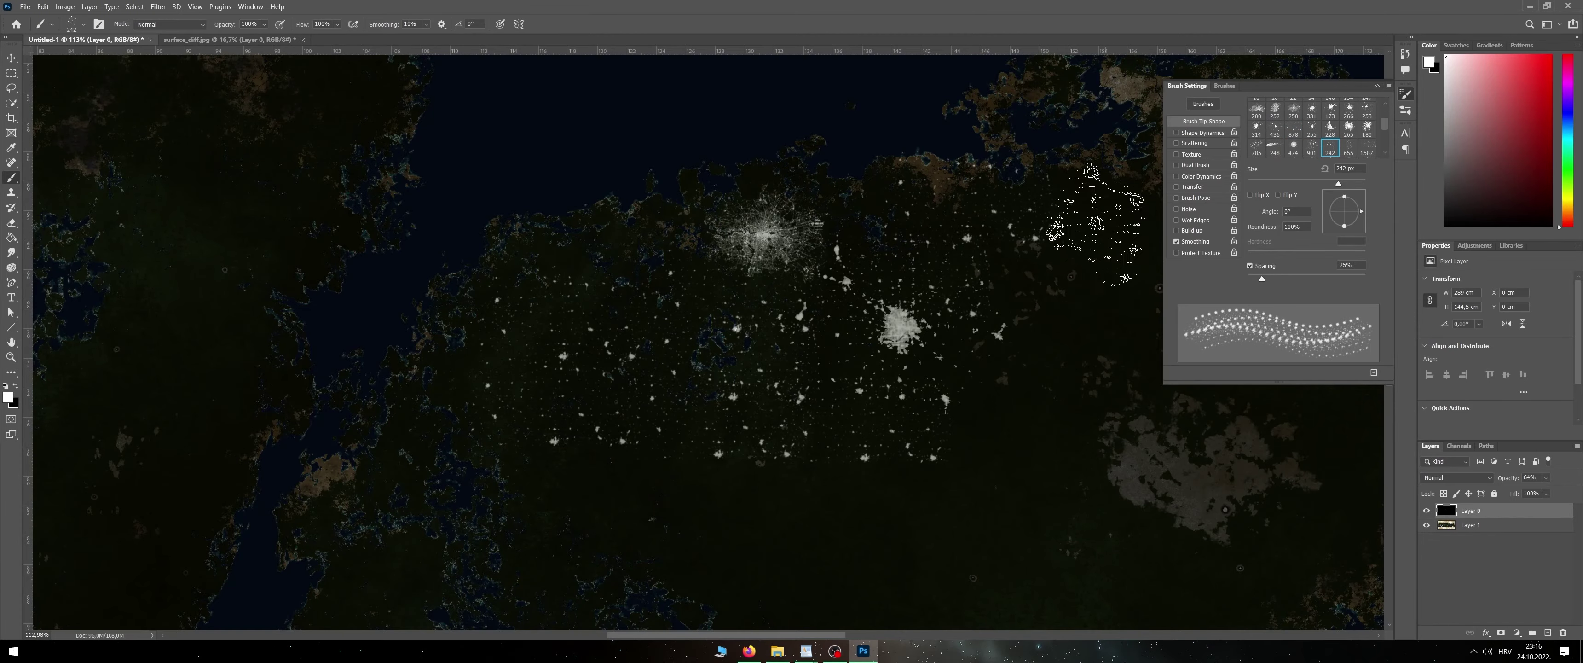
{"action": "left_click", "coordinate": [1079, 216]}
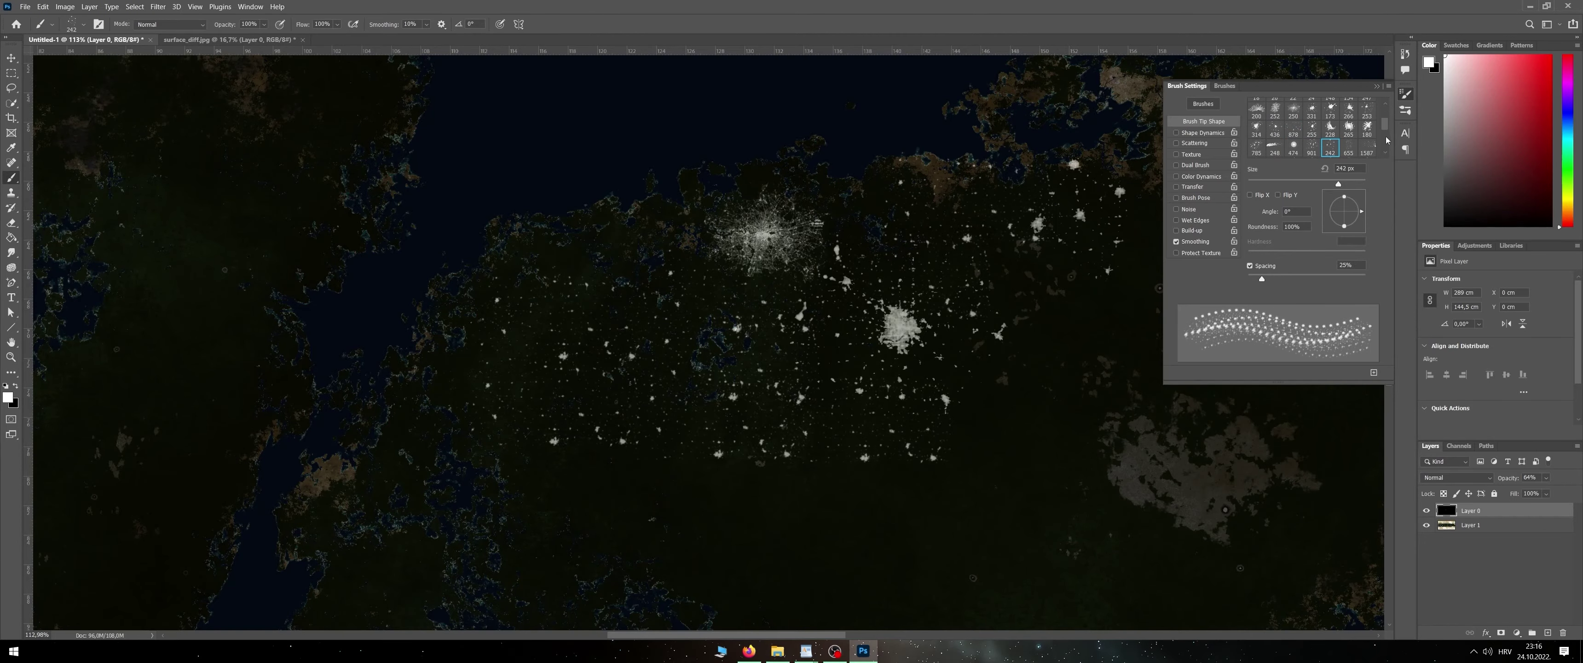
Choose the large branching city brush tip and stamp a metropolis over the western part of the central continent
{"action": "left_click", "coordinate": [1365, 149]}
{"action": "scroll", "coordinate": [856, 367], "scroll_direction": "down", "scroll_amount": 3}
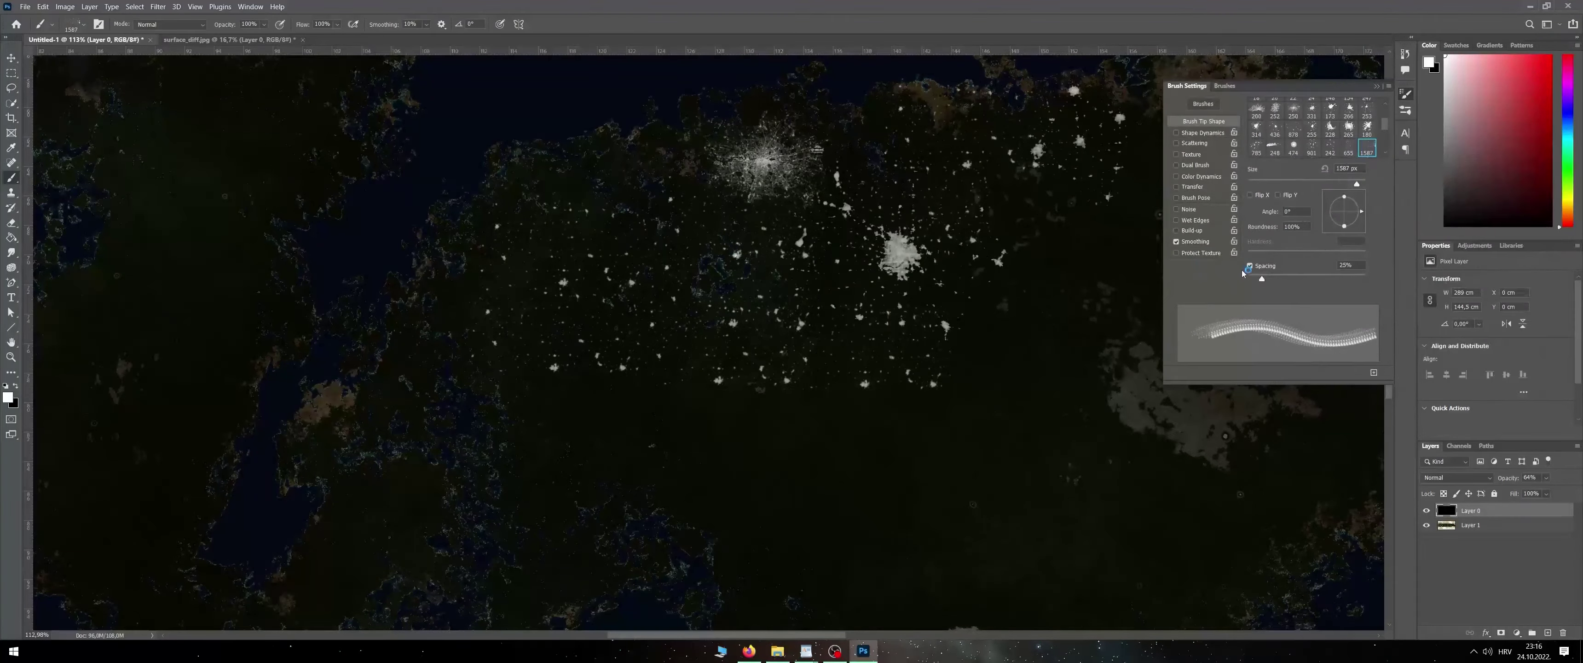
{"action": "scroll", "coordinate": [1330, 151], "scroll_direction": "down", "scroll_amount": 1}
{"action": "left_click", "coordinate": [1271, 141]}
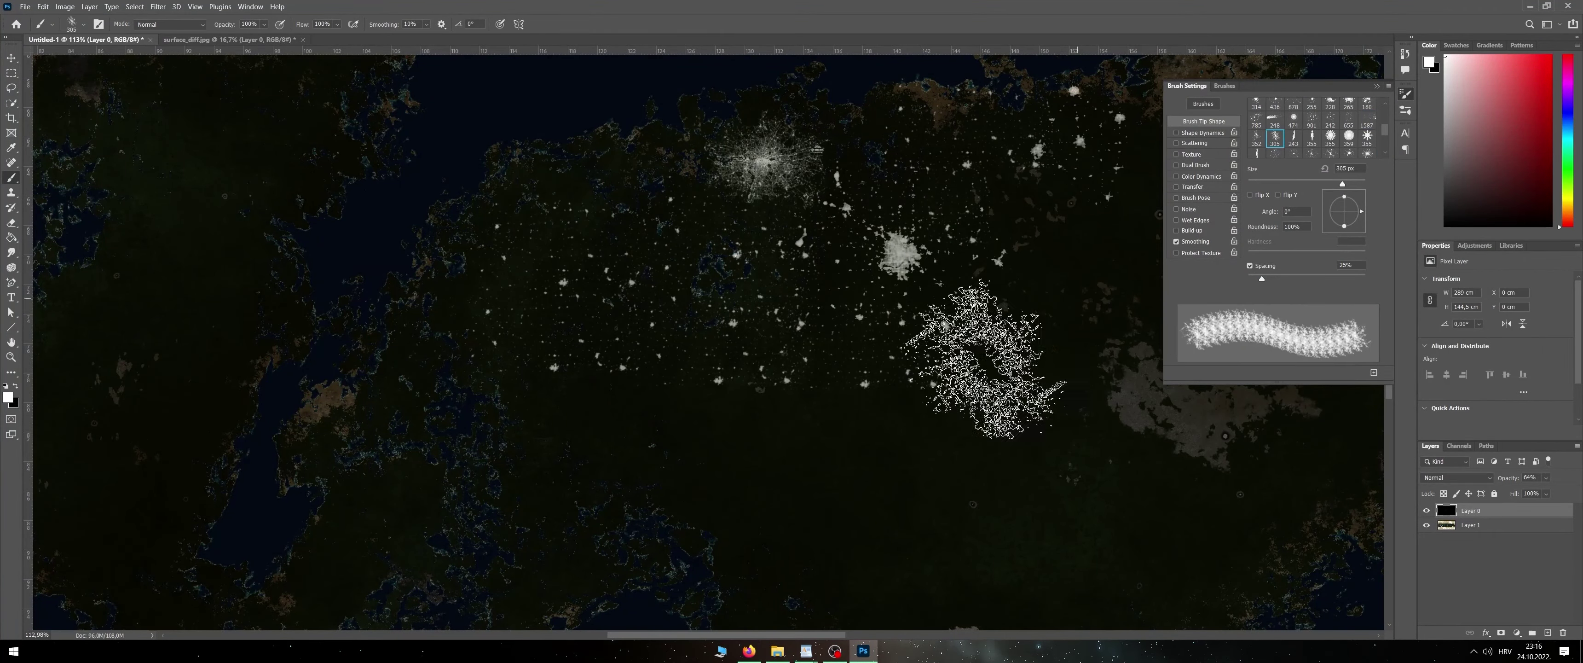
{"action": "left_click", "coordinate": [583, 278]}
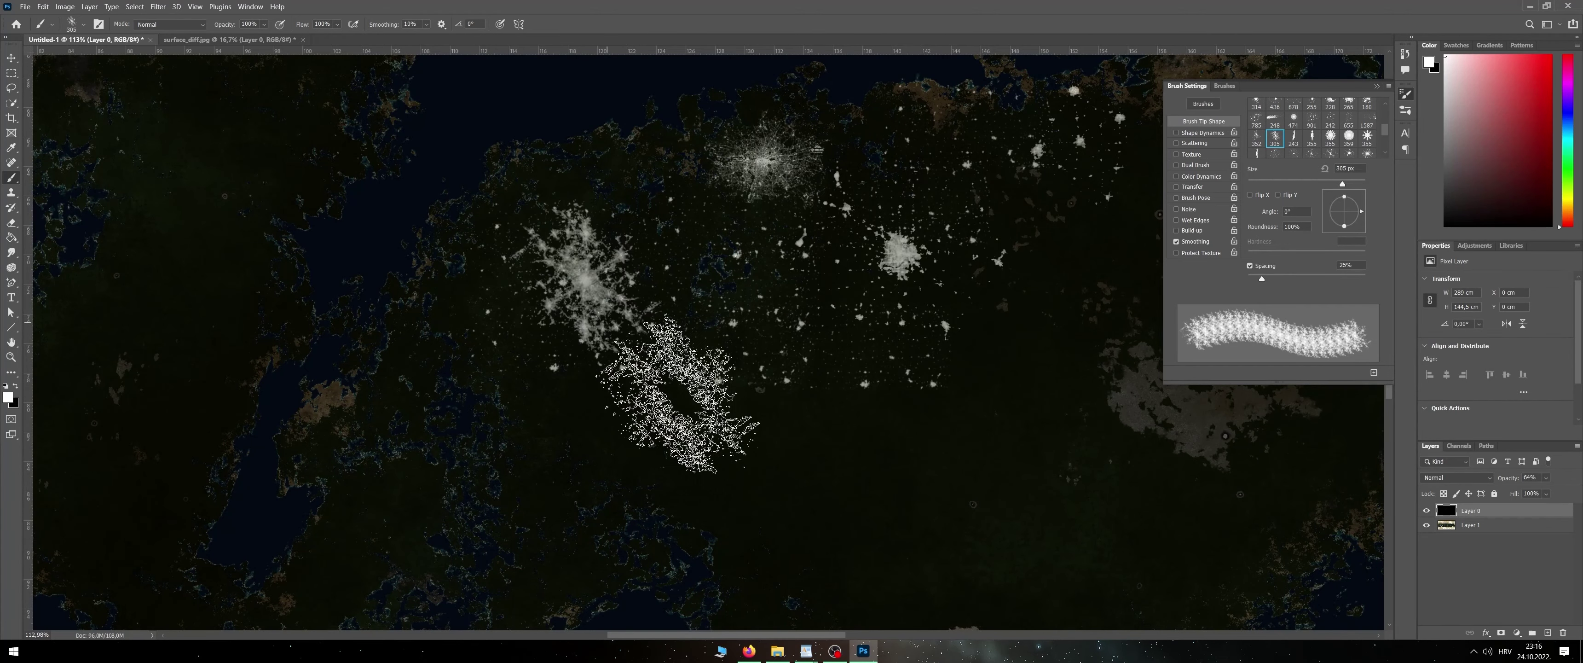
Stamp a large star-shaped city on the southern part of the western landmass, then three smaller 249 px copies north of it
{"action": "scroll", "coordinate": [833, 501], "scroll_direction": "down", "scroll_amount": 5}
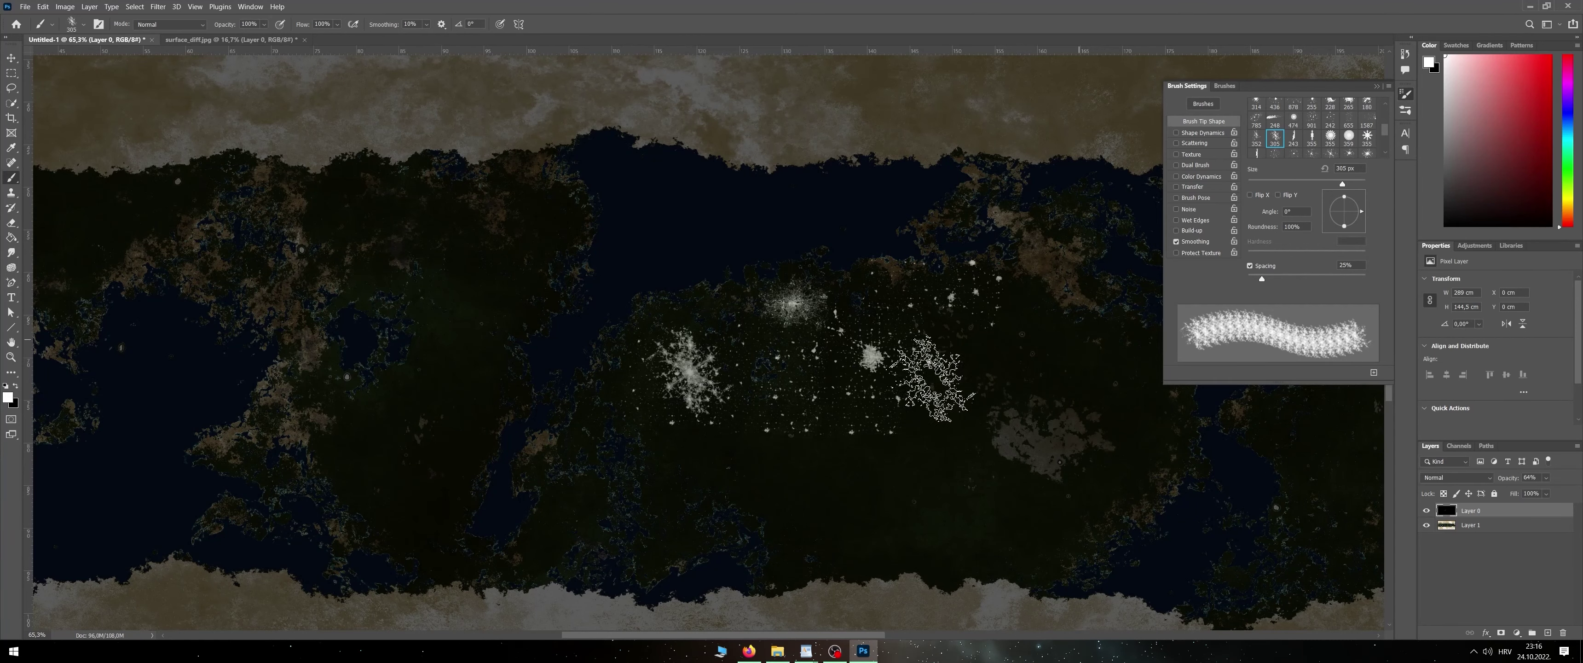
{"action": "scroll", "coordinate": [1313, 143], "scroll_direction": "down", "scroll_amount": 3}
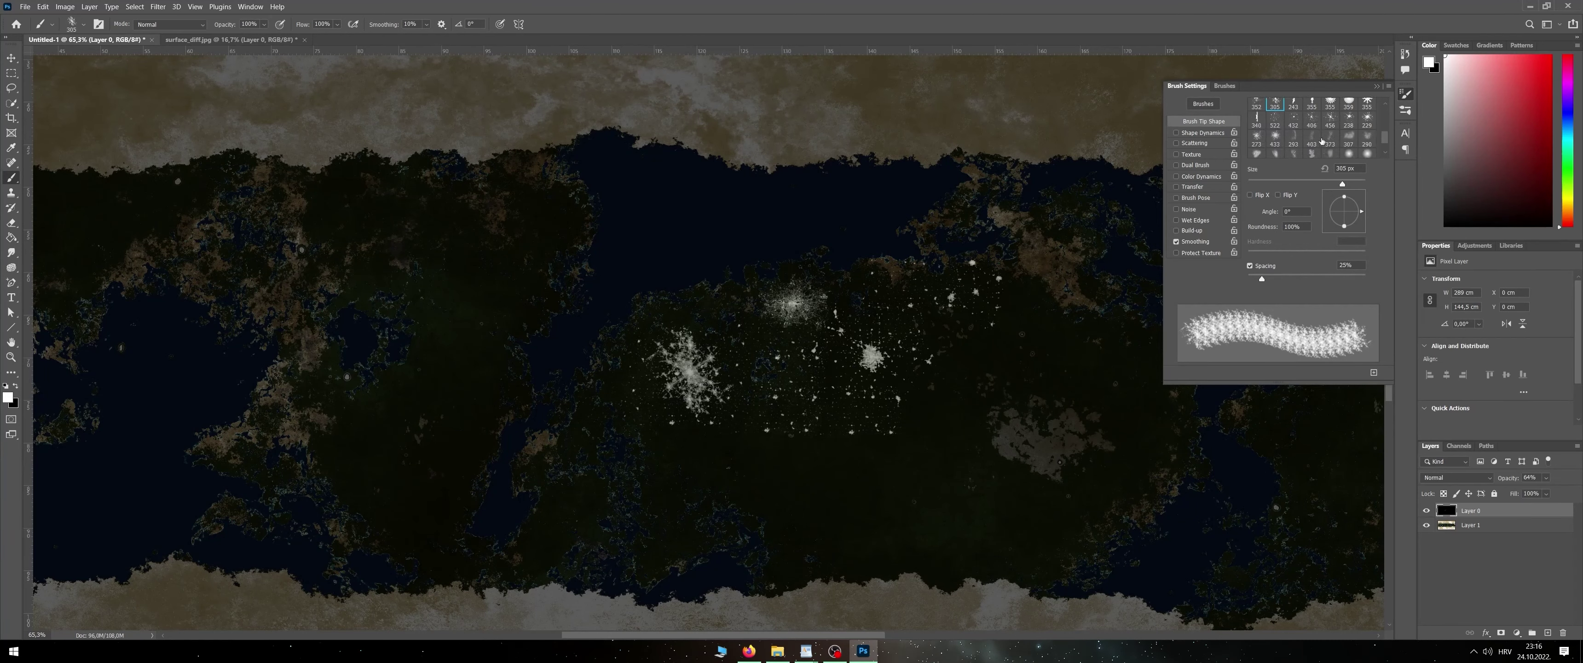
{"action": "left_click", "coordinate": [1333, 130]}
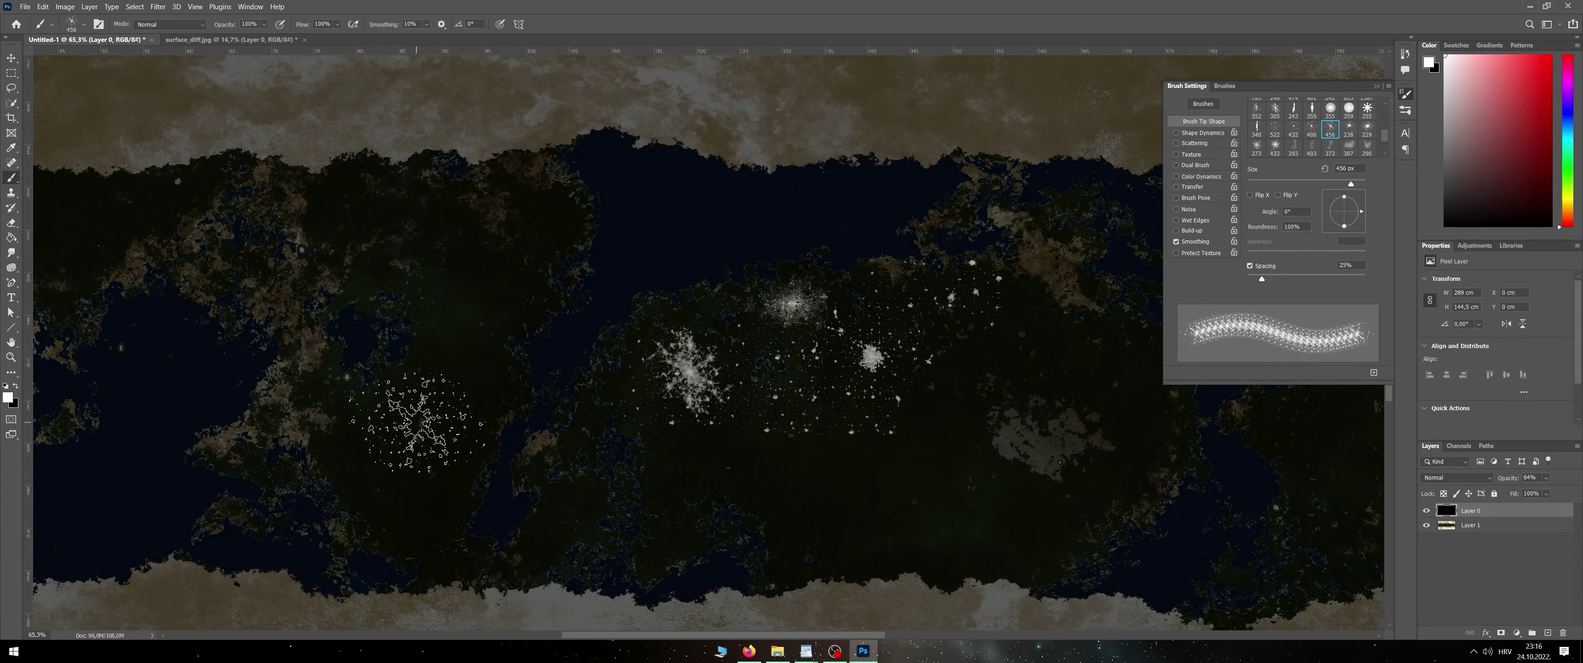
{"action": "left_click", "coordinate": [408, 496]}
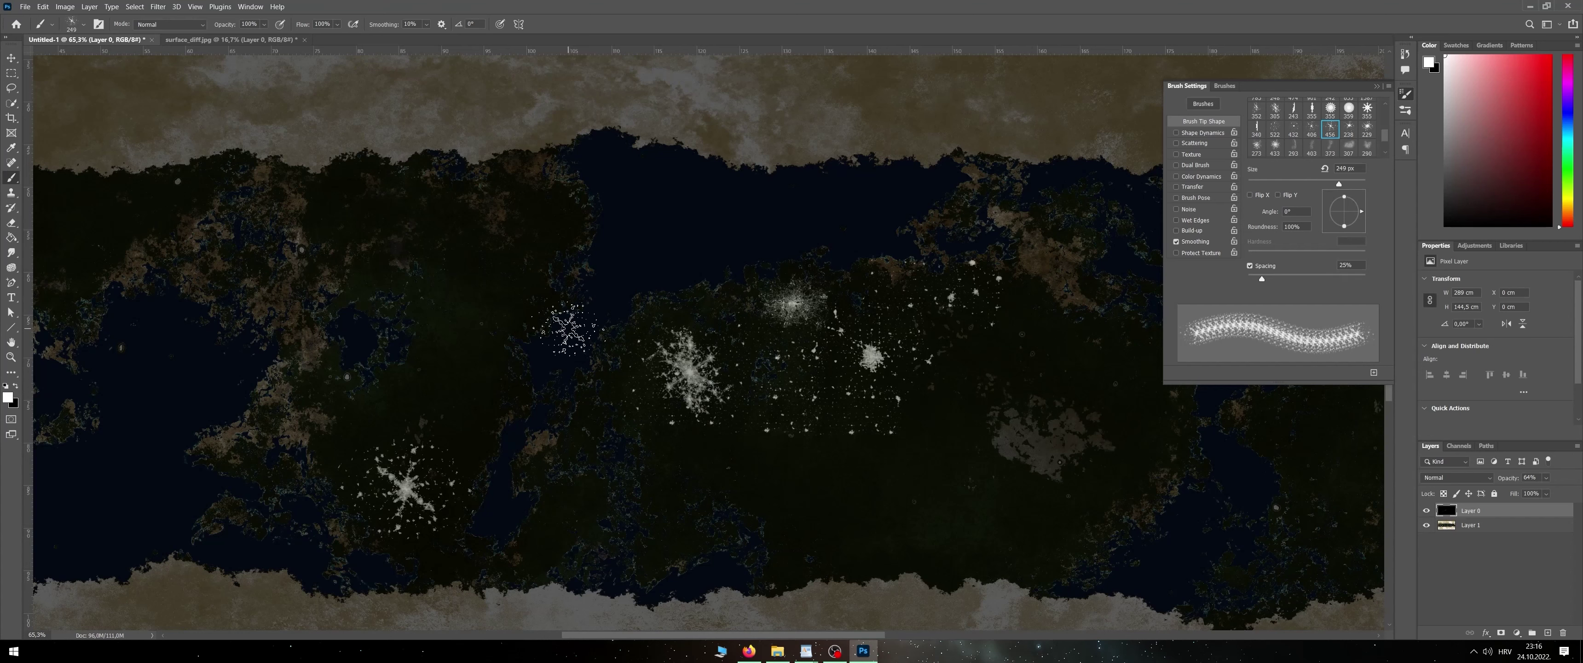
{"action": "left_click", "coordinate": [458, 439]}
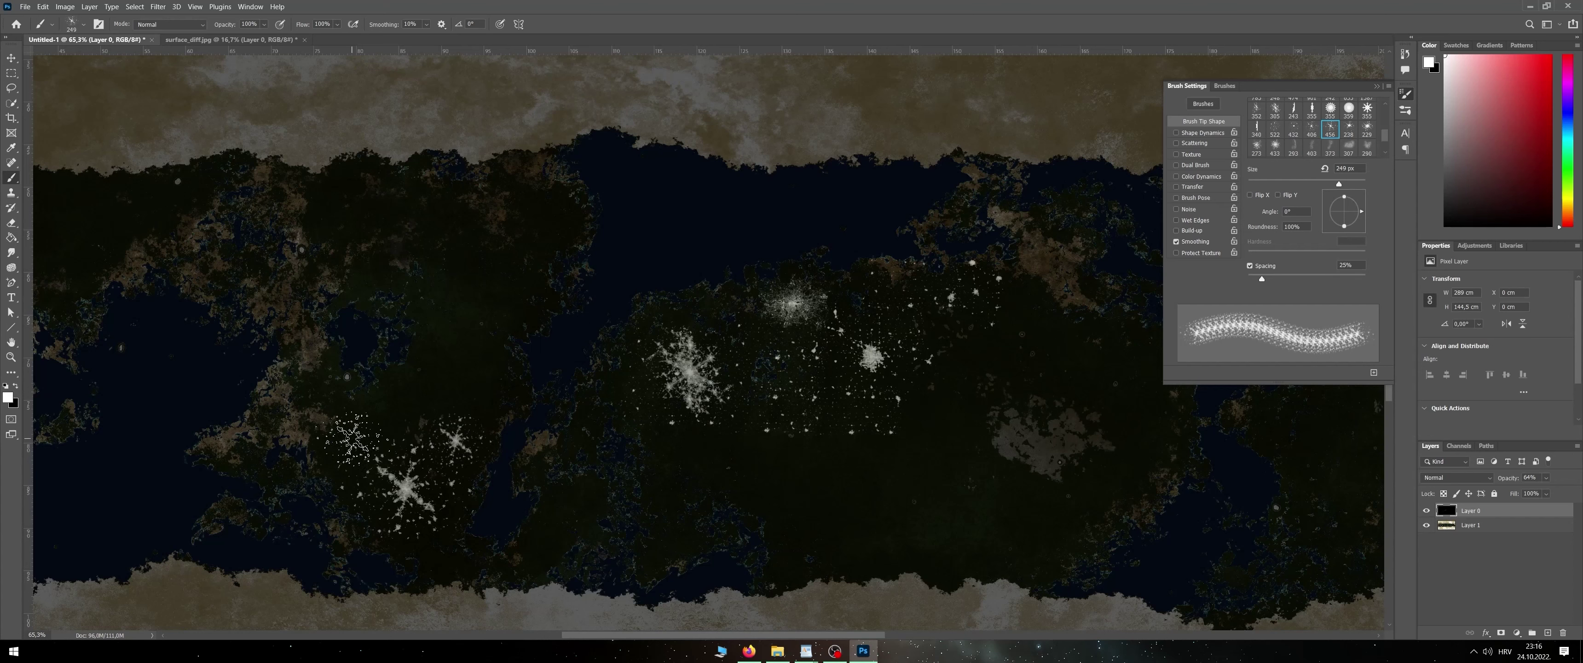
{"action": "left_click", "coordinate": [353, 448]}
{"action": "left_click", "coordinate": [396, 428]}
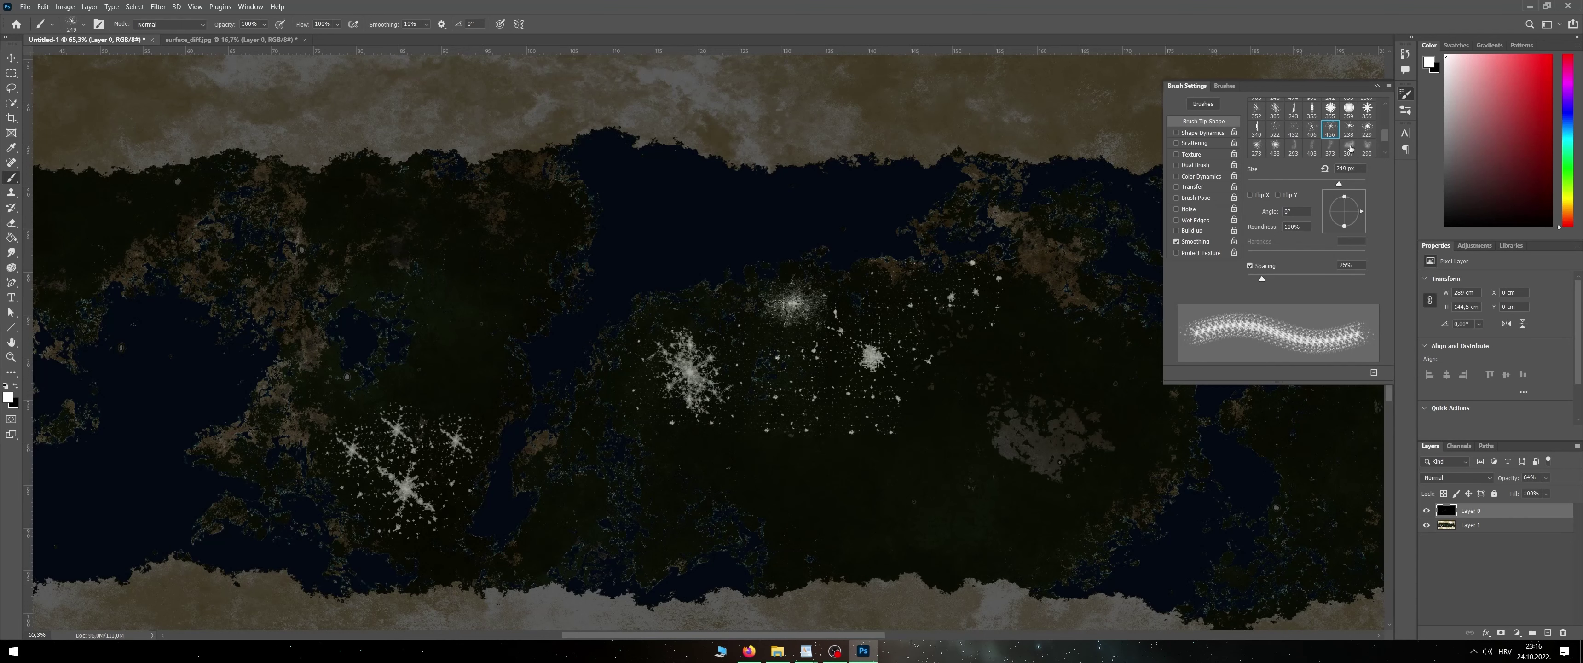
Choose the 229 px round city brush tip and stamp a city south of the central continent's light clusters
{"action": "left_click", "coordinate": [1348, 147]}
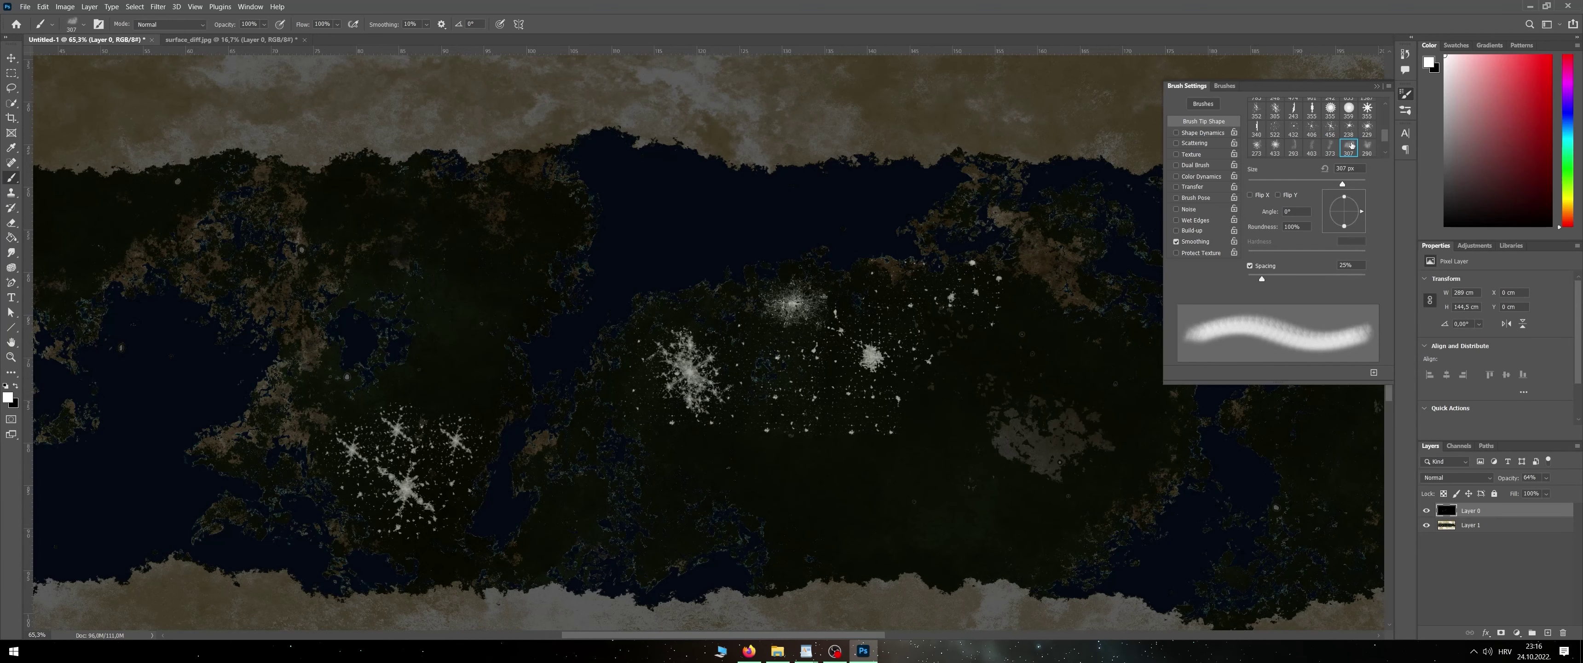
{"action": "left_click", "coordinate": [1330, 111]}
{"action": "scroll", "coordinate": [1334, 130], "scroll_direction": "up", "scroll_amount": 1}
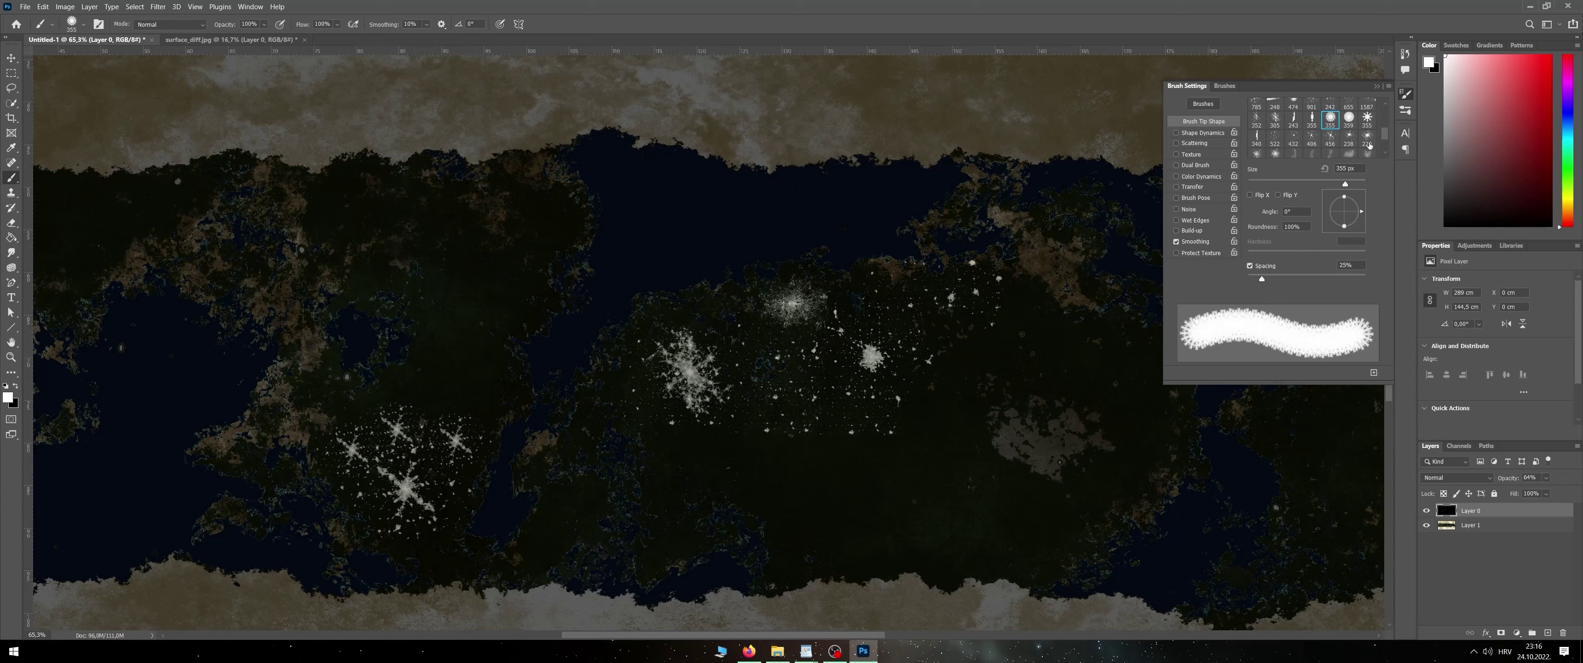
{"action": "left_click", "coordinate": [1368, 143]}
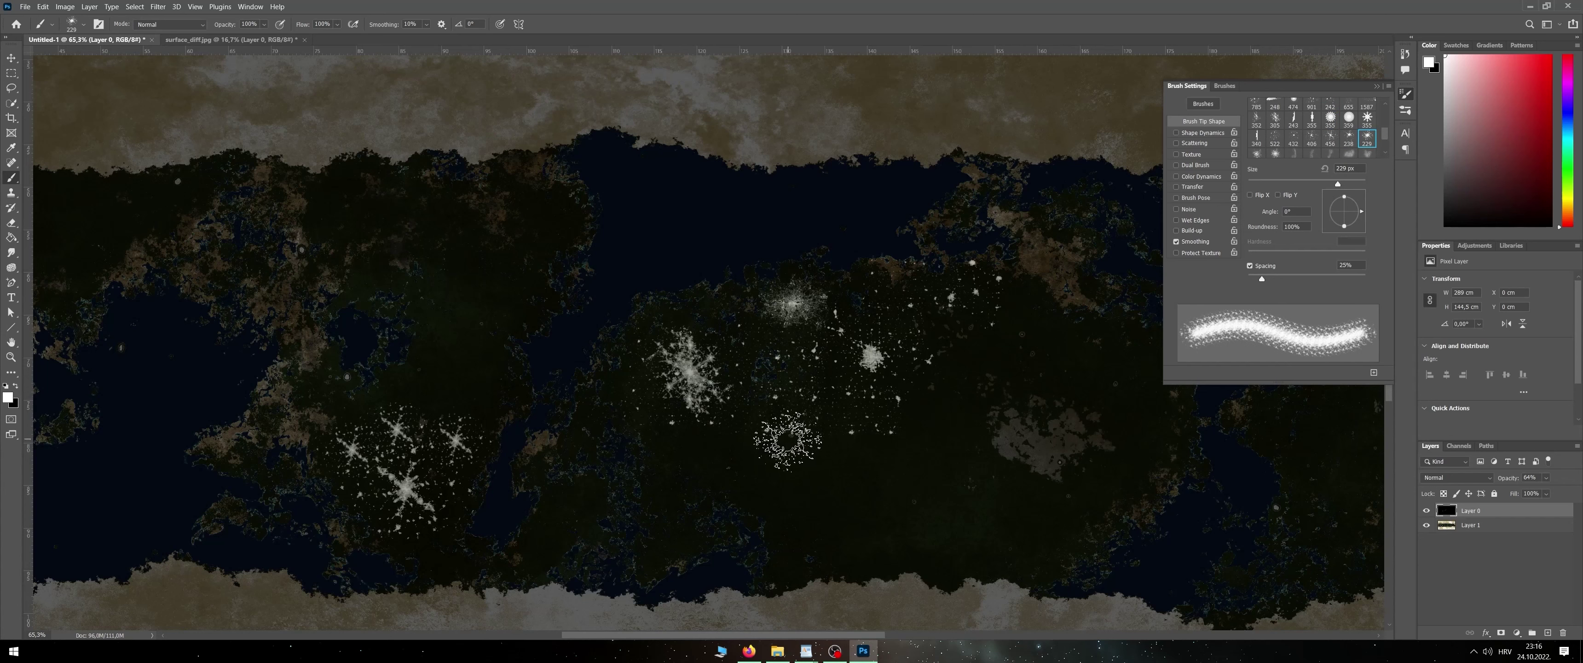
{"action": "left_click", "coordinate": [788, 439]}
Choose the 242 px scattered-town brush tip and stamp towns on the western landmass's northwestern and northeastern coasts
{"action": "scroll", "coordinate": [1294, 125], "scroll_direction": "up", "scroll_amount": 1}
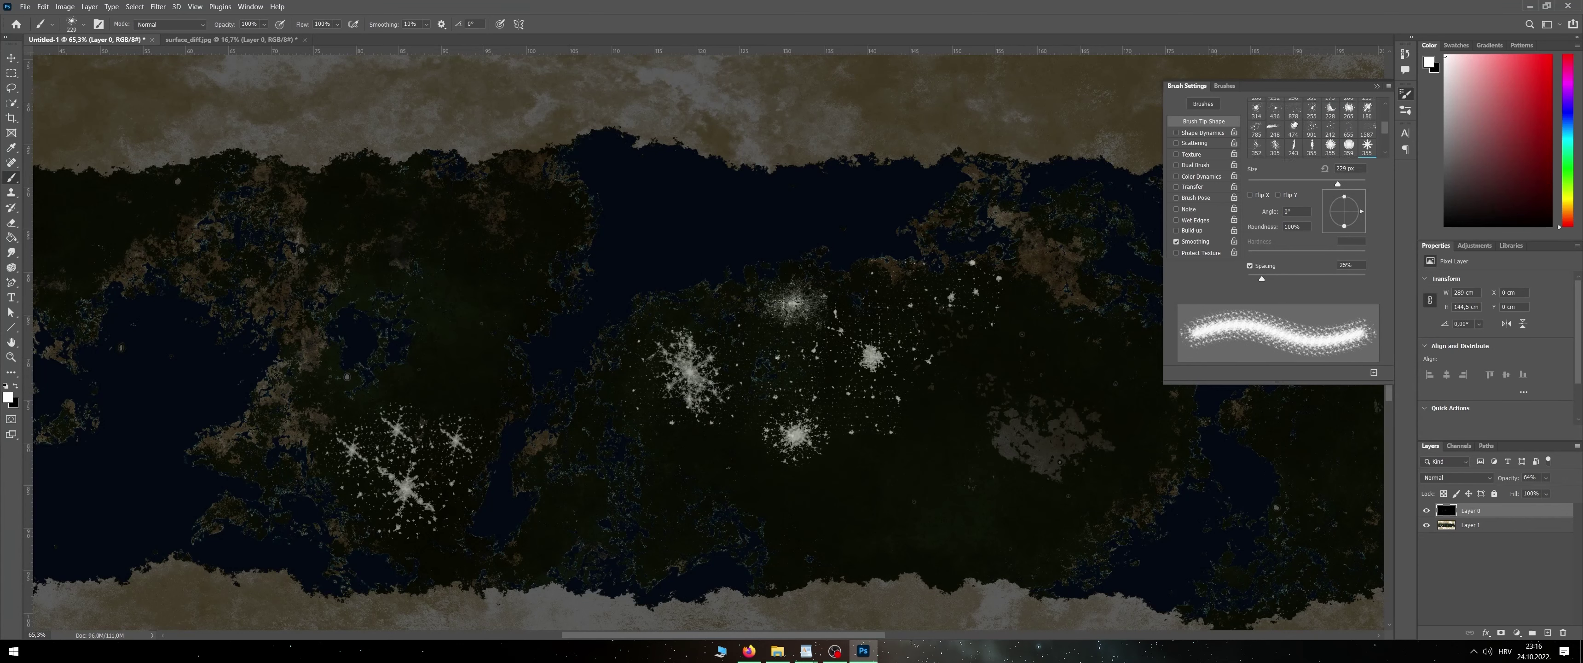
{"action": "left_click", "coordinate": [1330, 129]}
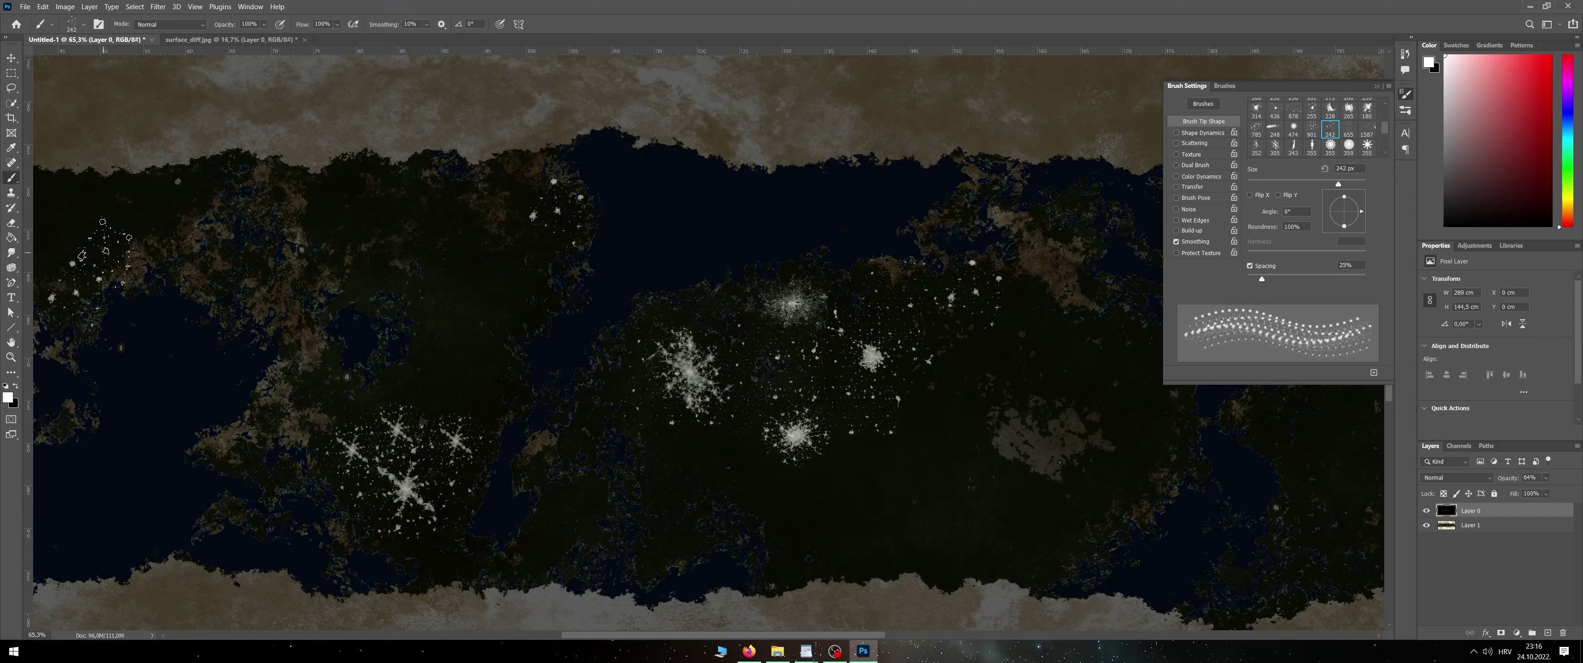
Choose the soft speckled city tip beside the 255 px one and stamp two cities along the western landmass's northern coast
{"action": "scroll", "coordinate": [1312, 131], "scroll_direction": "up", "scroll_amount": 1}
{"action": "left_click", "coordinate": [1311, 122]}
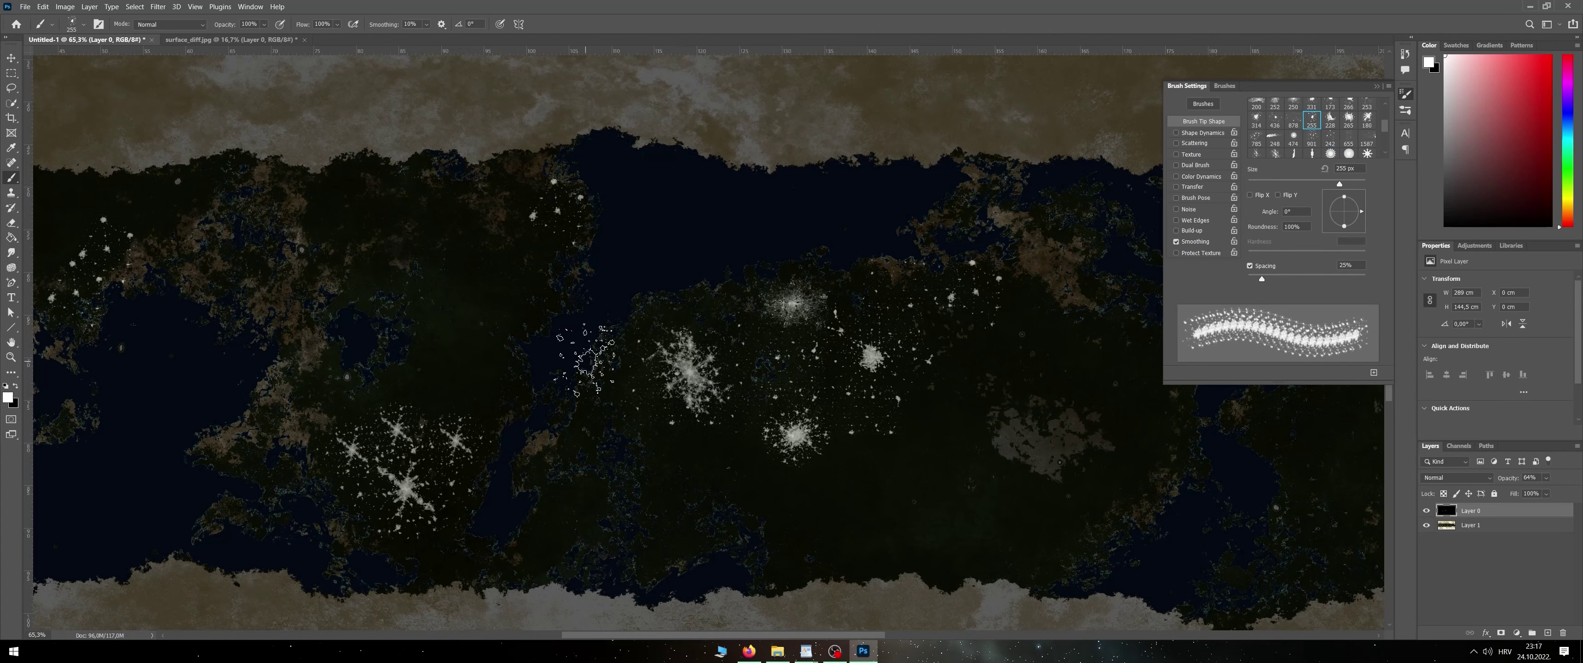
{"action": "scroll", "coordinate": [1306, 130], "scroll_direction": "up", "scroll_amount": 1}
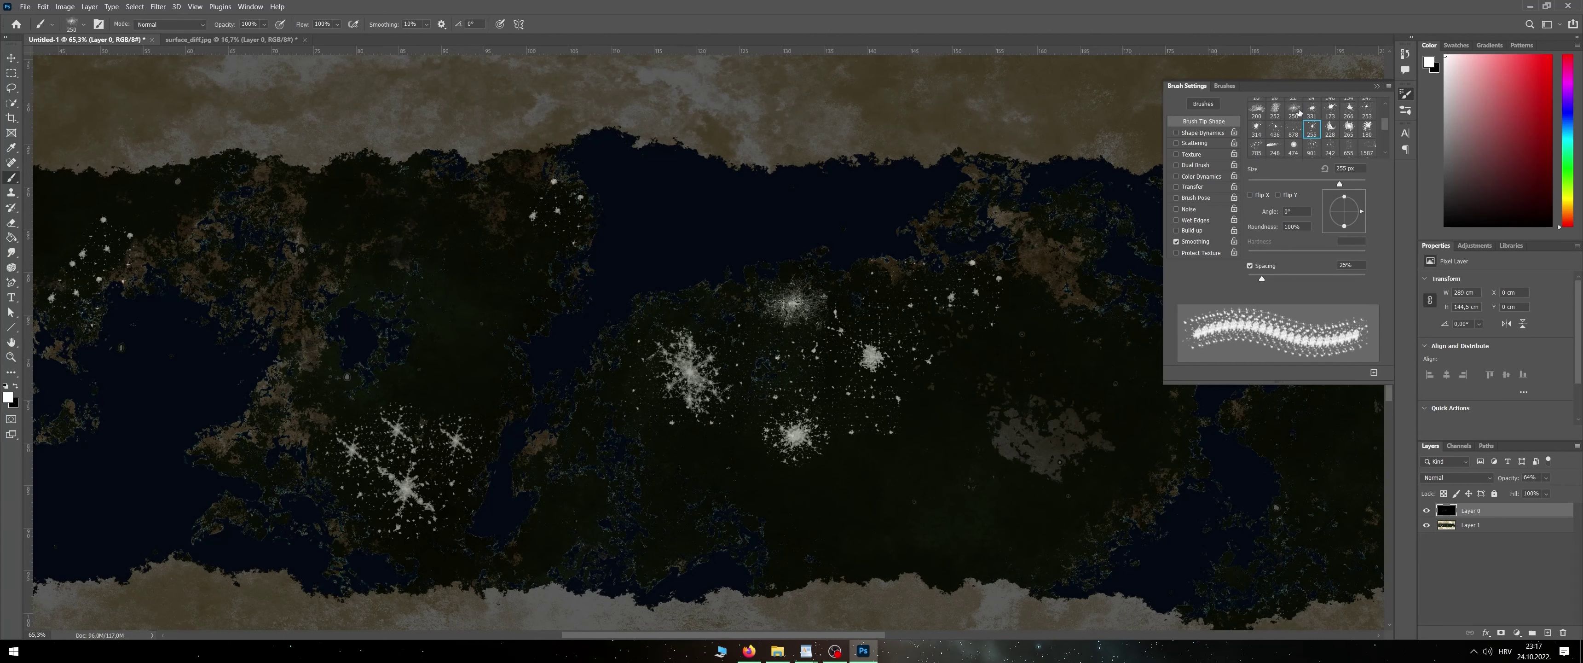
{"action": "left_click", "coordinate": [1298, 112]}
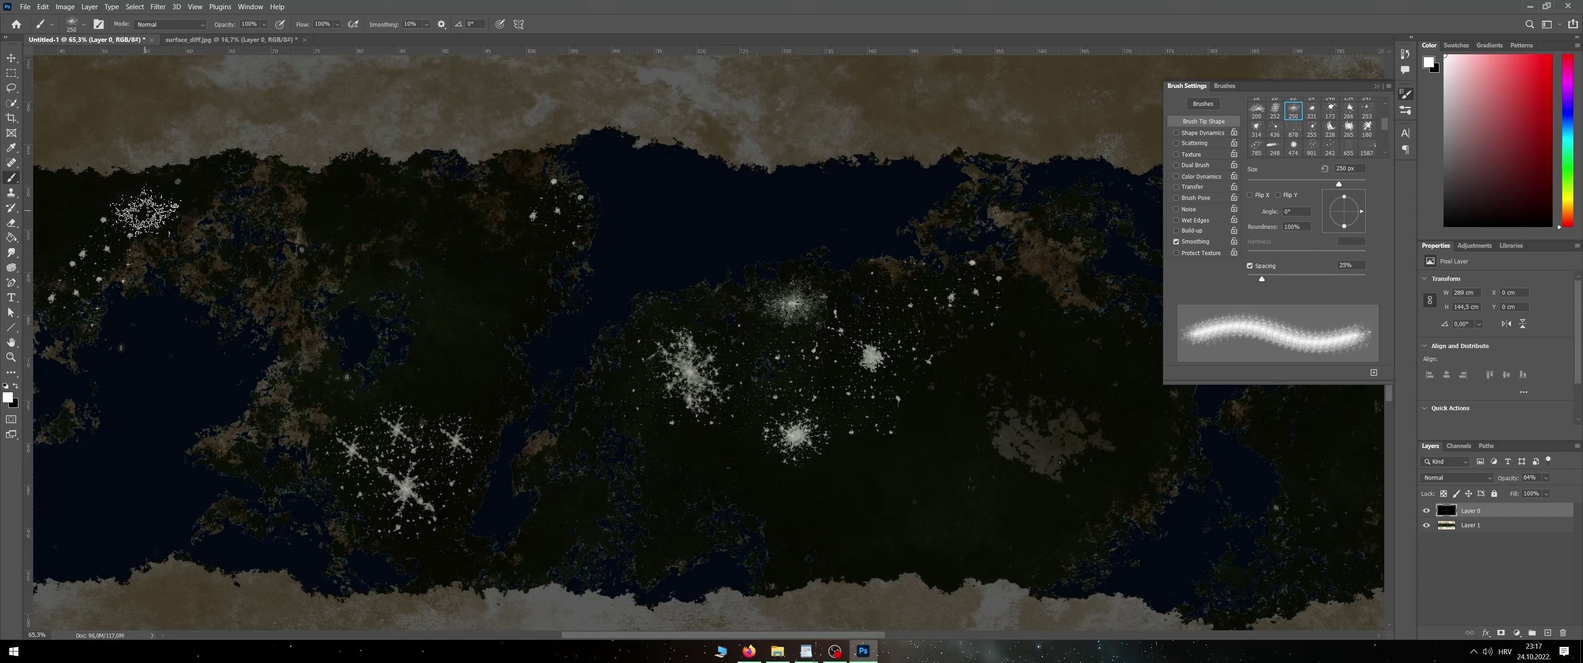
{"action": "left_click", "coordinate": [145, 210]}
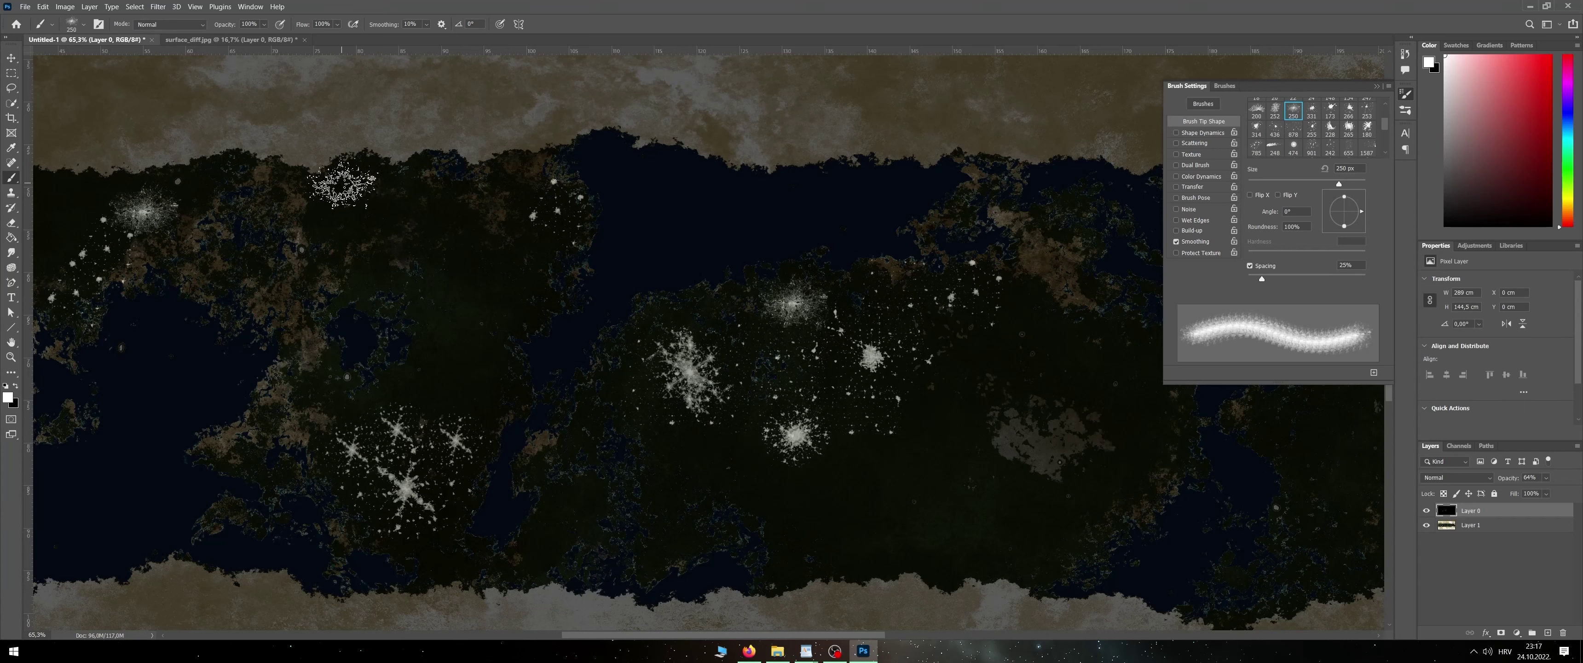
{"action": "left_click", "coordinate": [338, 183]}
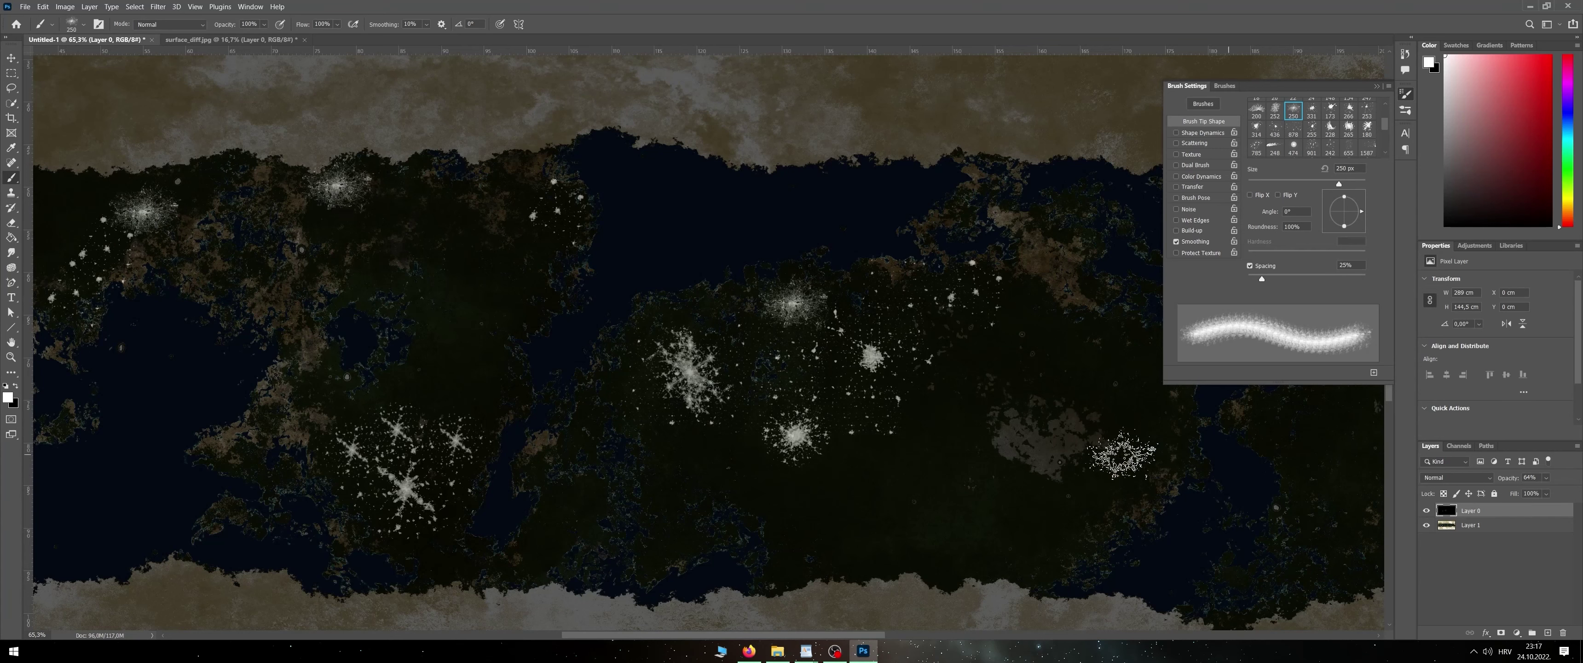
Stamp five more soft speckled cities: three around the landmass east of the central continent, two on the easternmost landmass's western coast
{"action": "scroll", "coordinate": [934, 467], "scroll_direction": "right", "scroll_amount": 10}
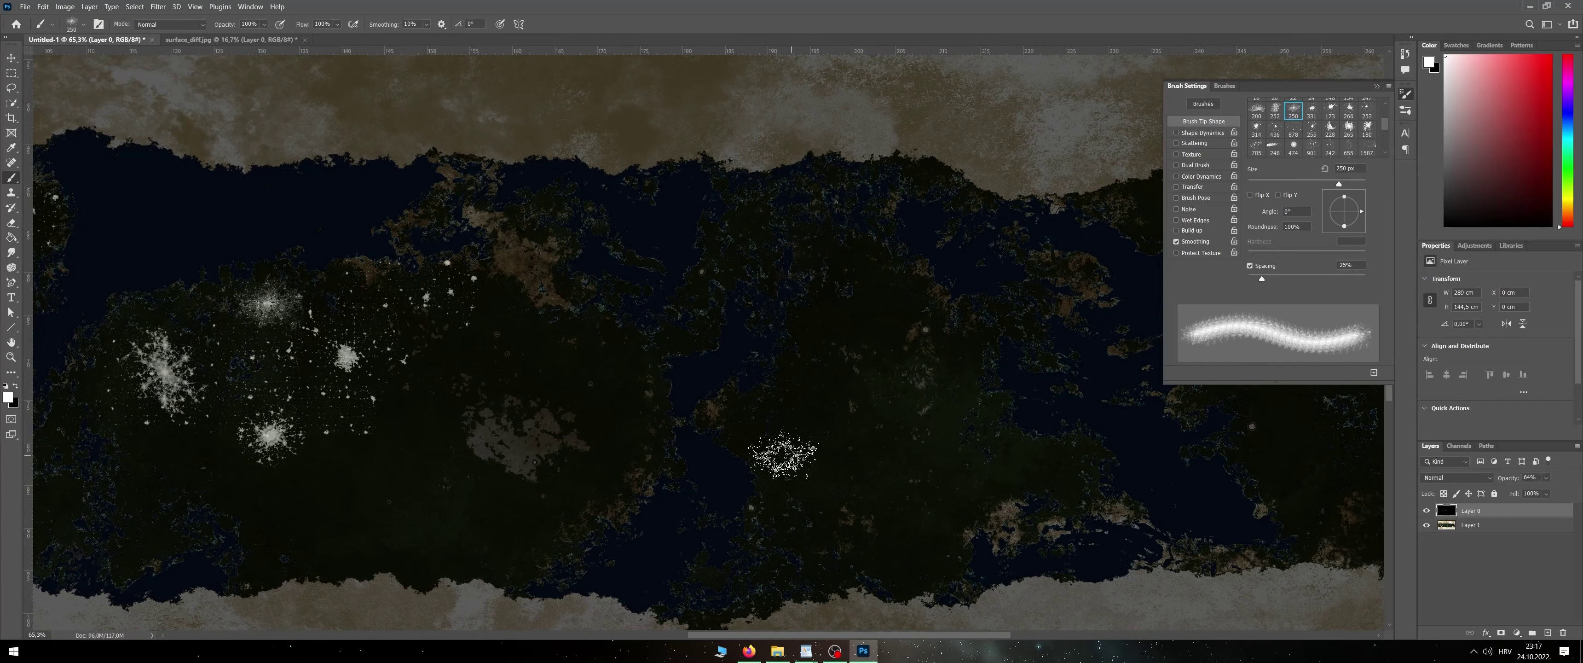
{"action": "left_click", "coordinate": [737, 415]}
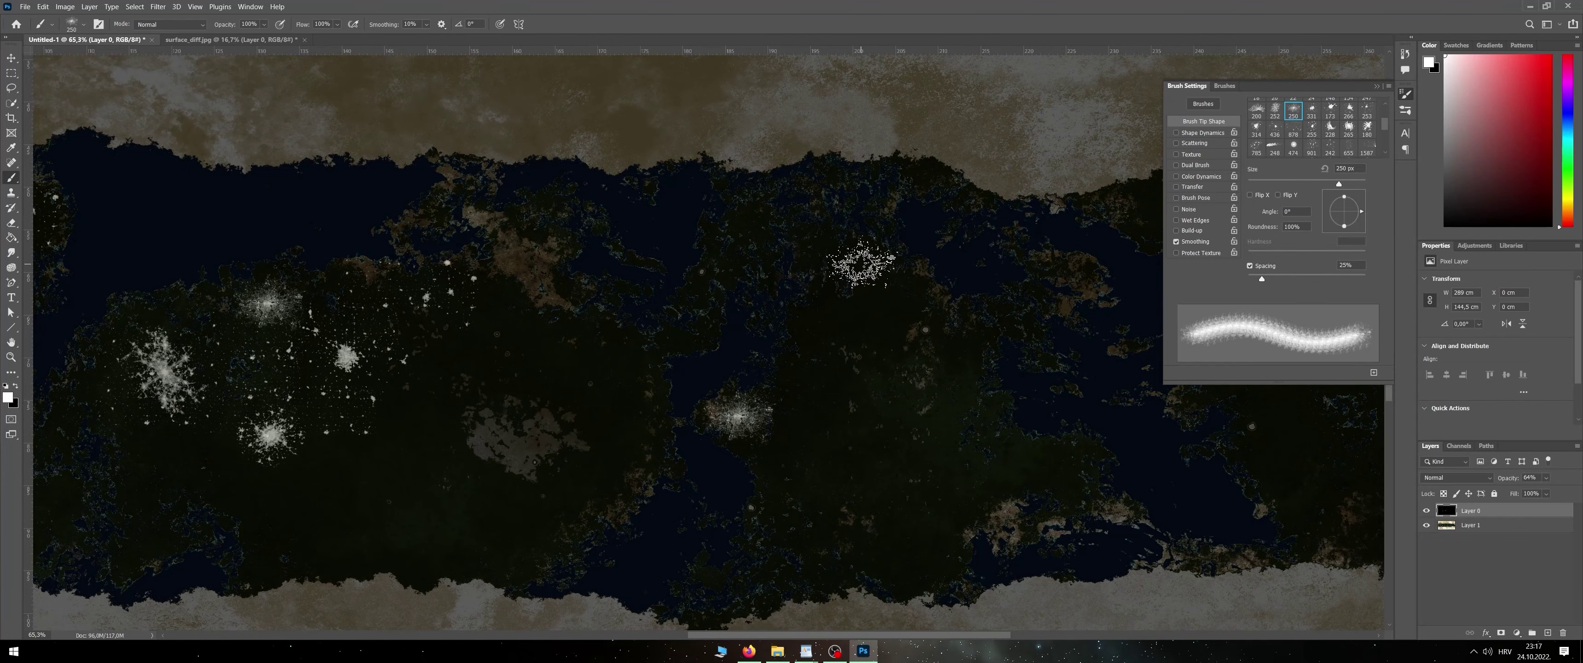
{"action": "left_click", "coordinate": [861, 262]}
{"action": "left_click", "coordinate": [1069, 455]}
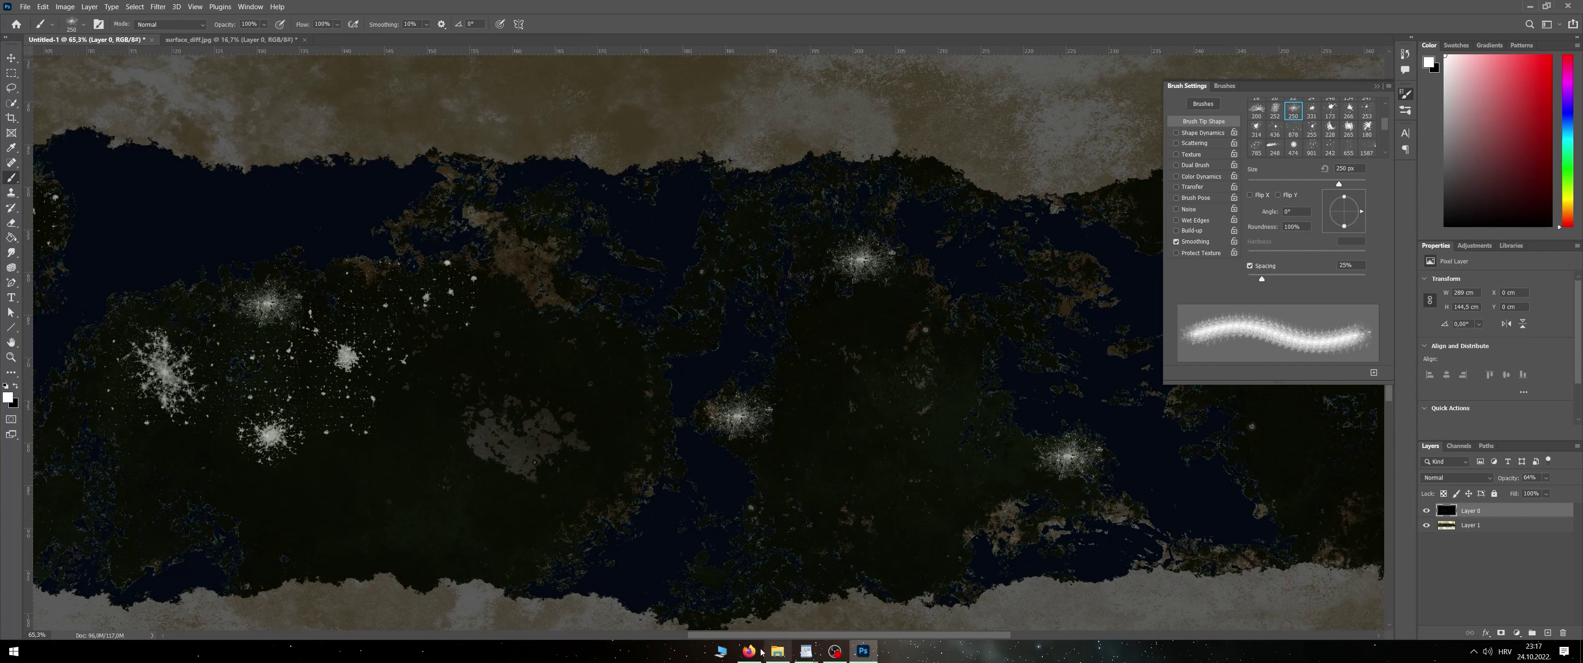
{"action": "scroll", "coordinate": [1020, 485], "scroll_direction": "right", "scroll_amount": 7}
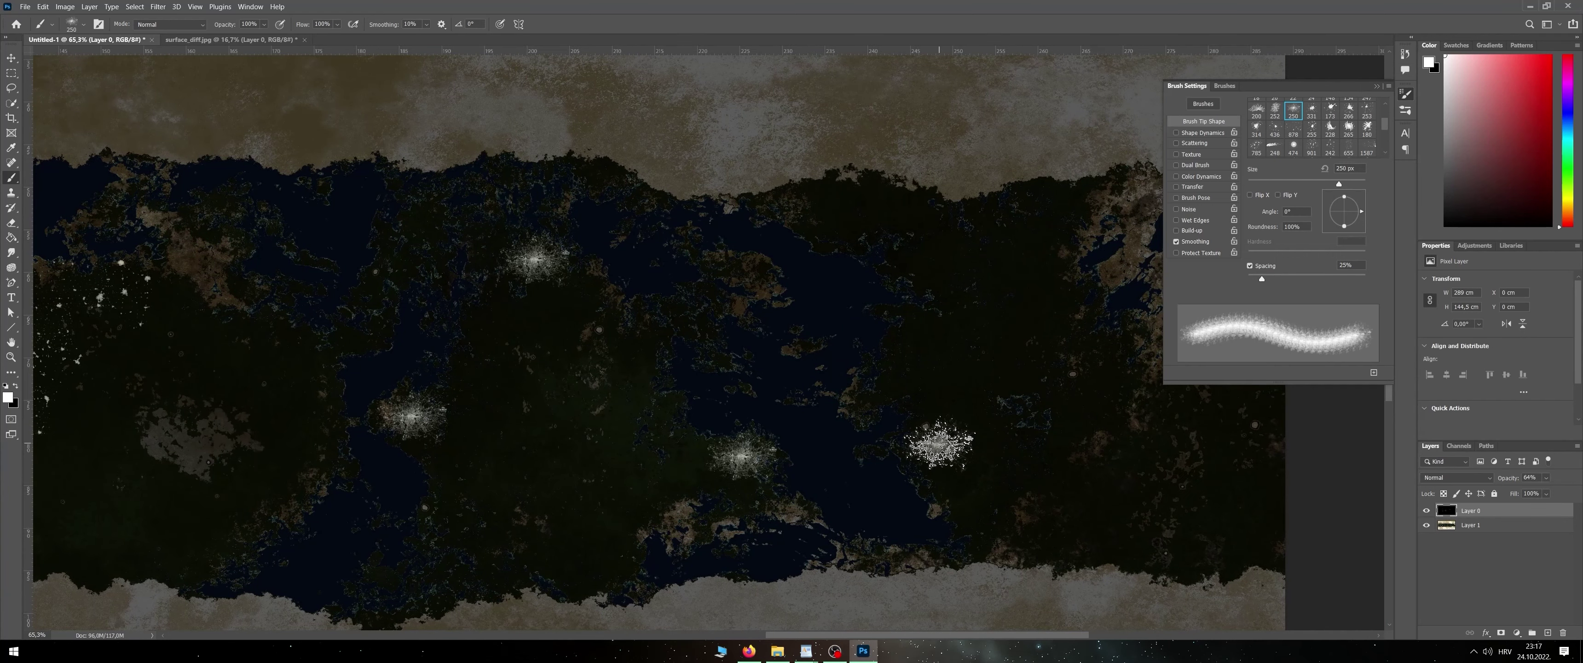
{"action": "left_click", "coordinate": [938, 443]}
{"action": "left_click", "coordinate": [923, 259]}
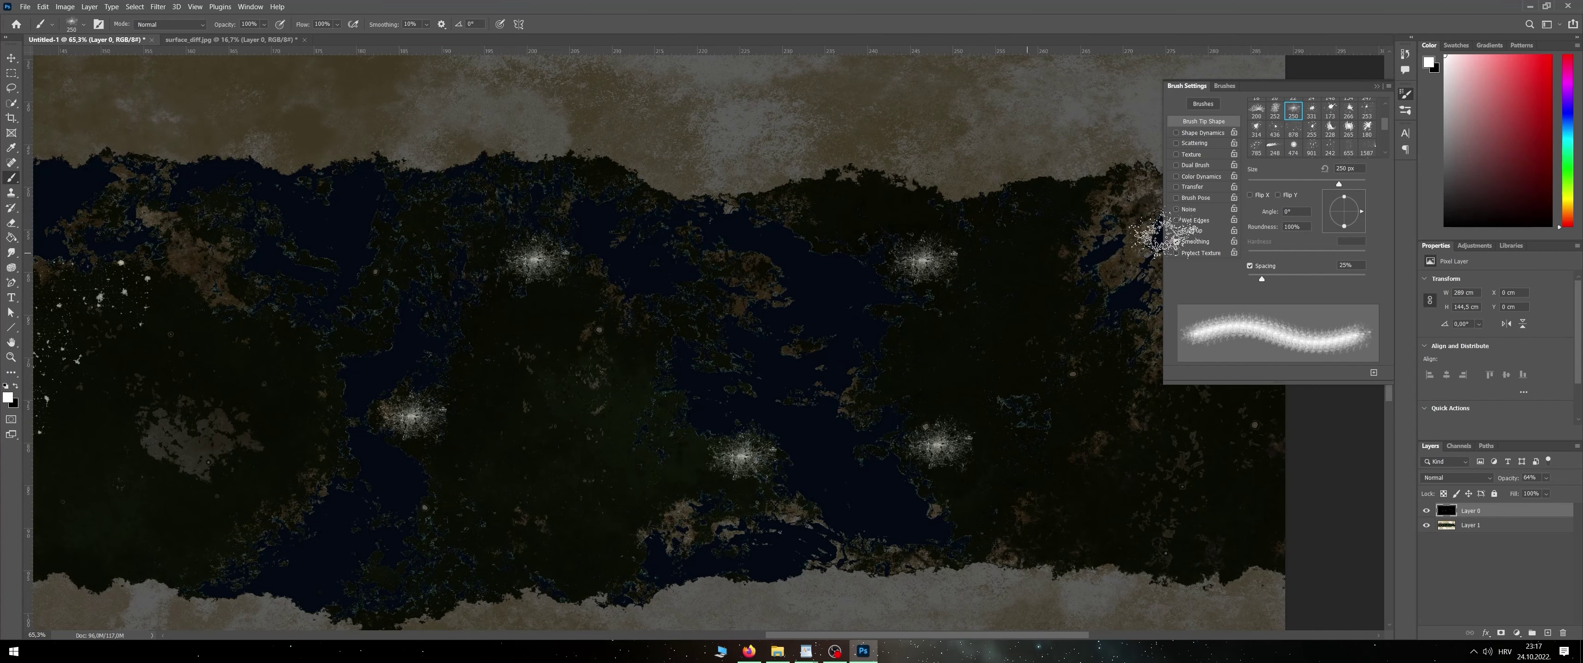
Choose the 901 px city network tip, rotate it to about 48°, and stamp it once on each of the two eastern landmasses
{"action": "left_click", "coordinate": [1310, 137]}
{"action": "left_click", "coordinate": [1311, 148]}
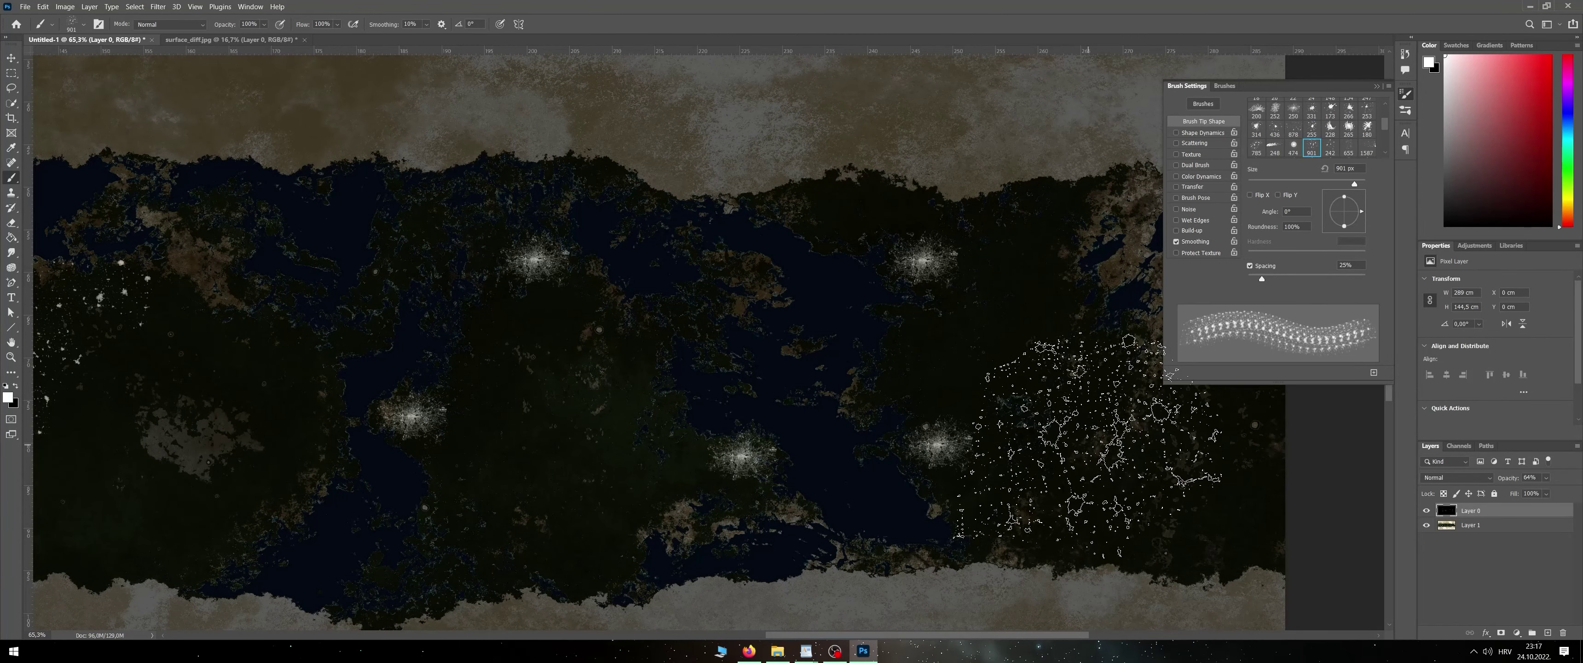
{"action": "left_click_drag", "start_coordinate": [1363, 211], "coordinate": [1356, 193]}
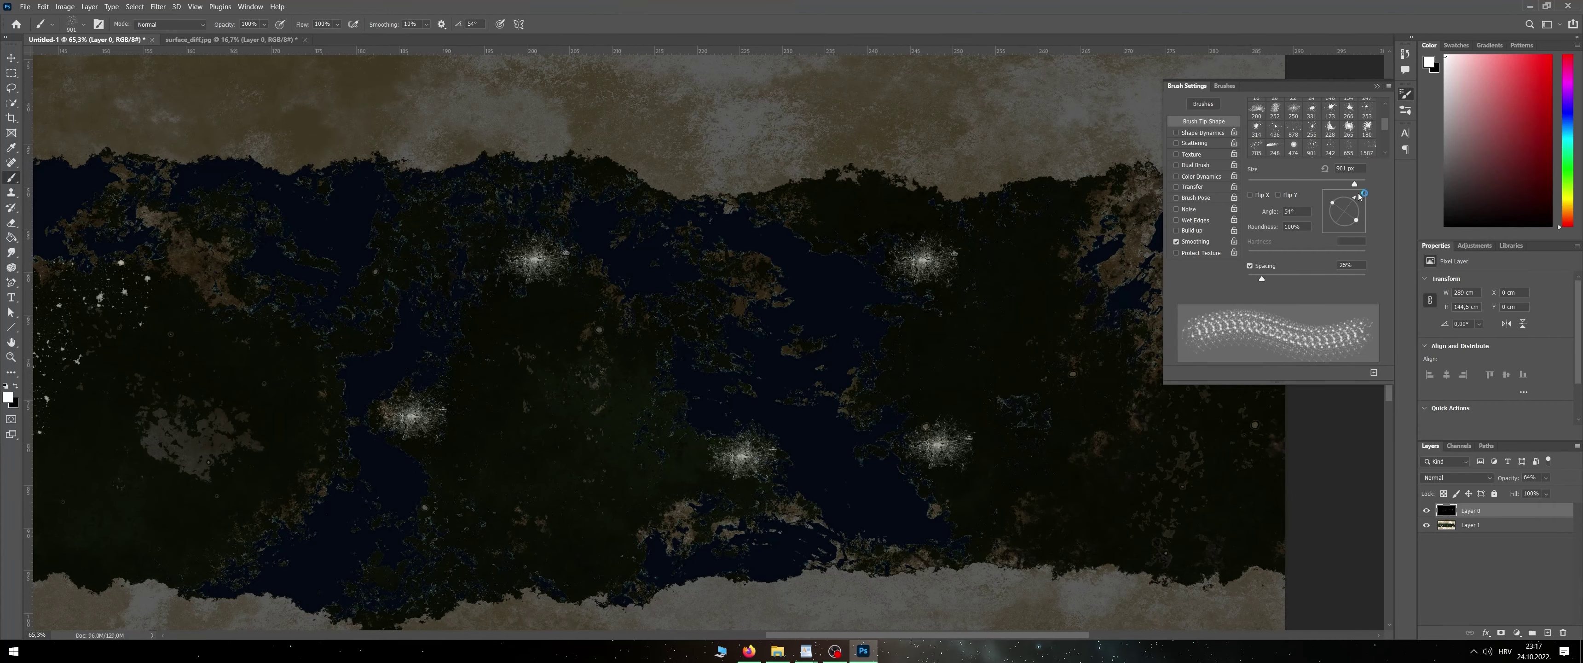
{"action": "left_click", "coordinate": [1008, 387]}
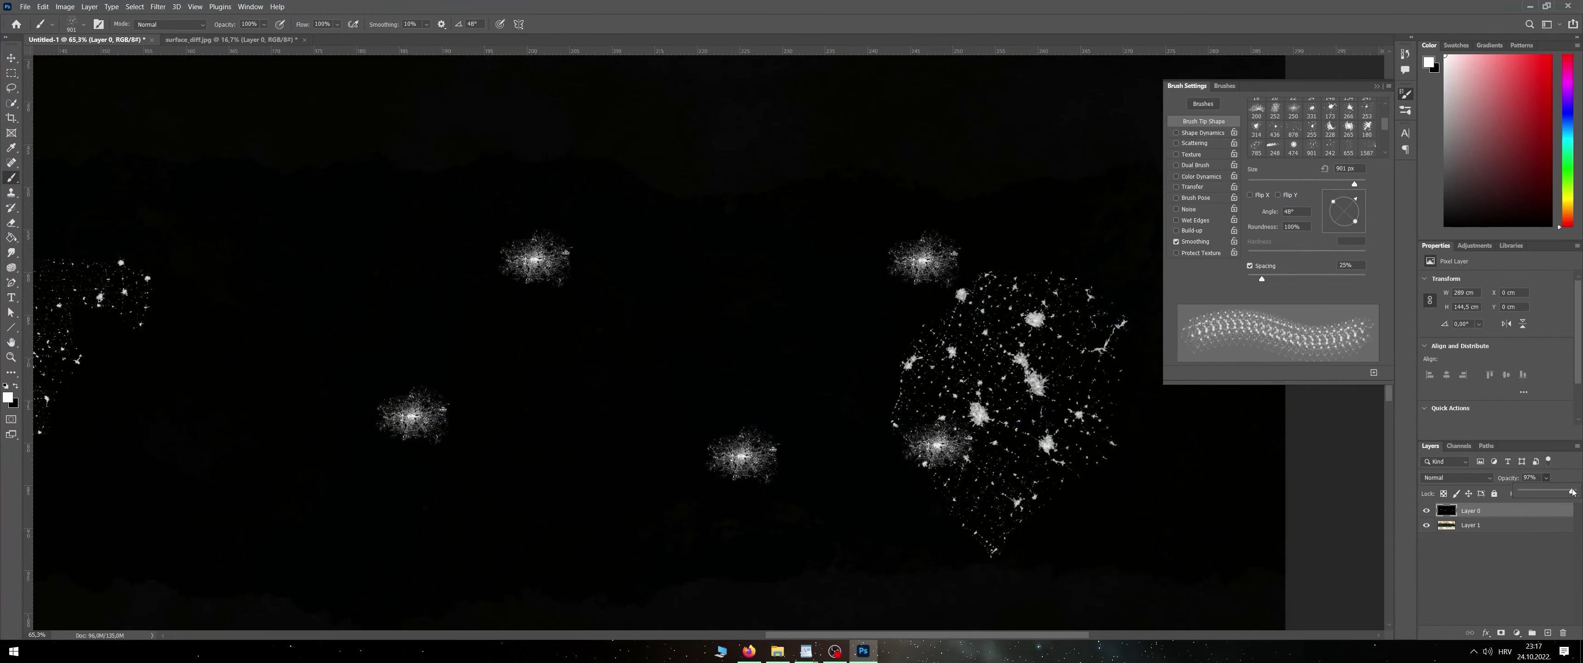
{"action": "left_click_drag", "start_coordinate": [1571, 492], "coordinate": [1564, 492]}
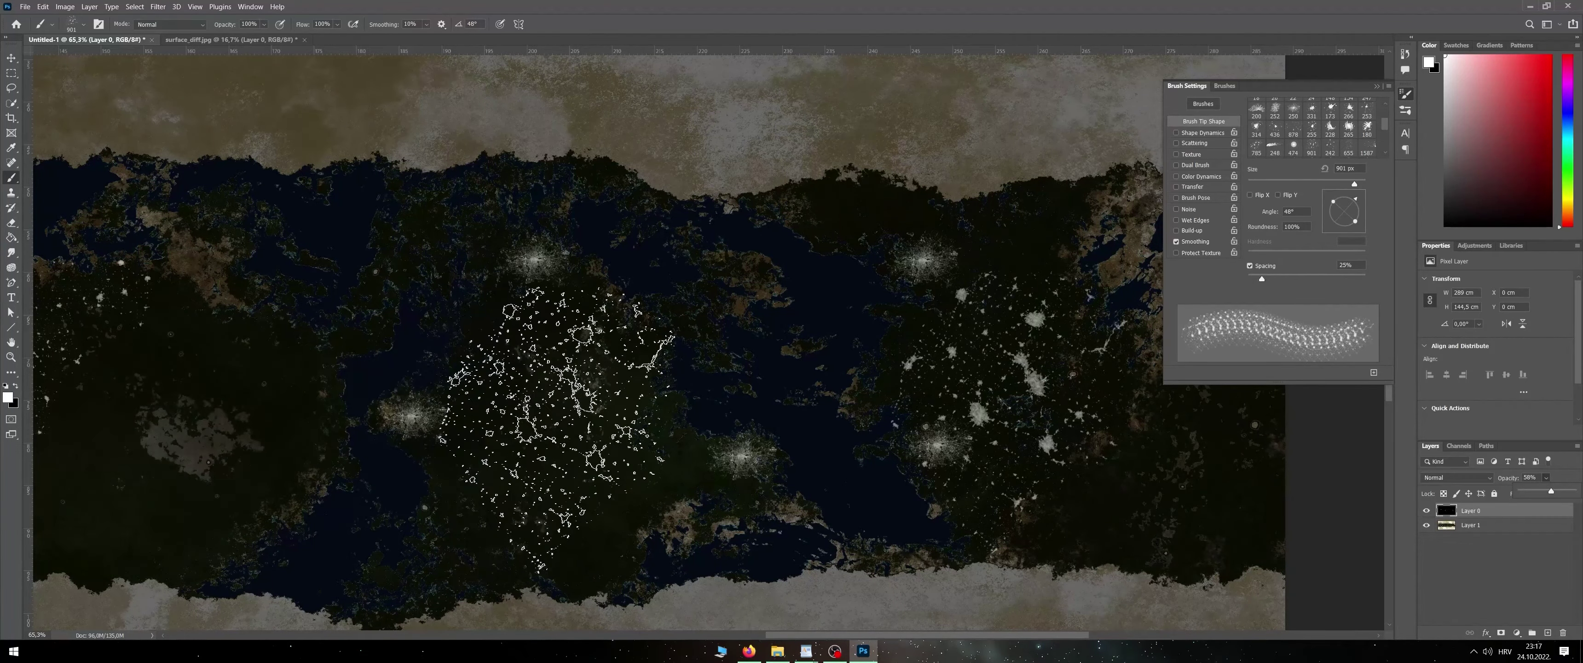
{"action": "left_click", "coordinate": [544, 420]}
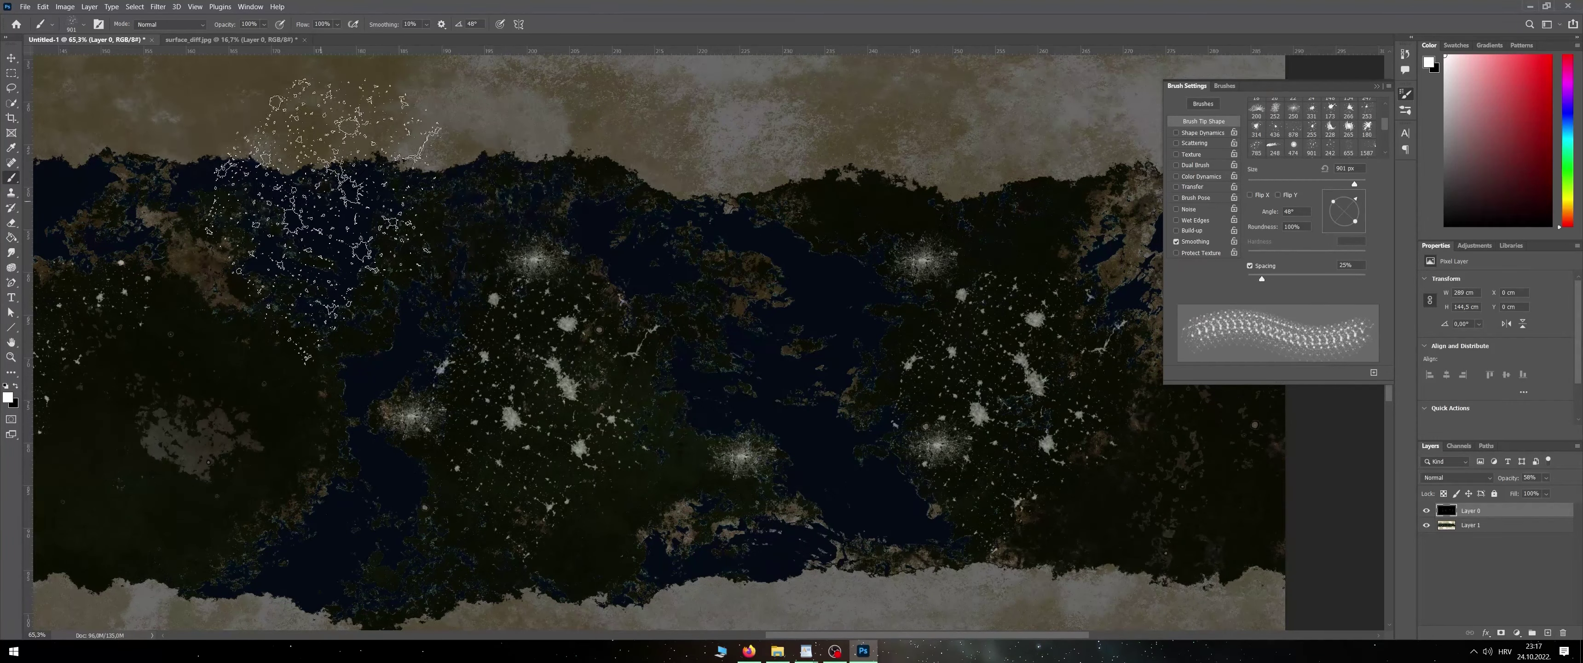
Set the black lights layer's opacity to 100%, delete the surface map layer beneath it, and hide the brush settings
{"action": "left_click", "coordinate": [18, 60]}
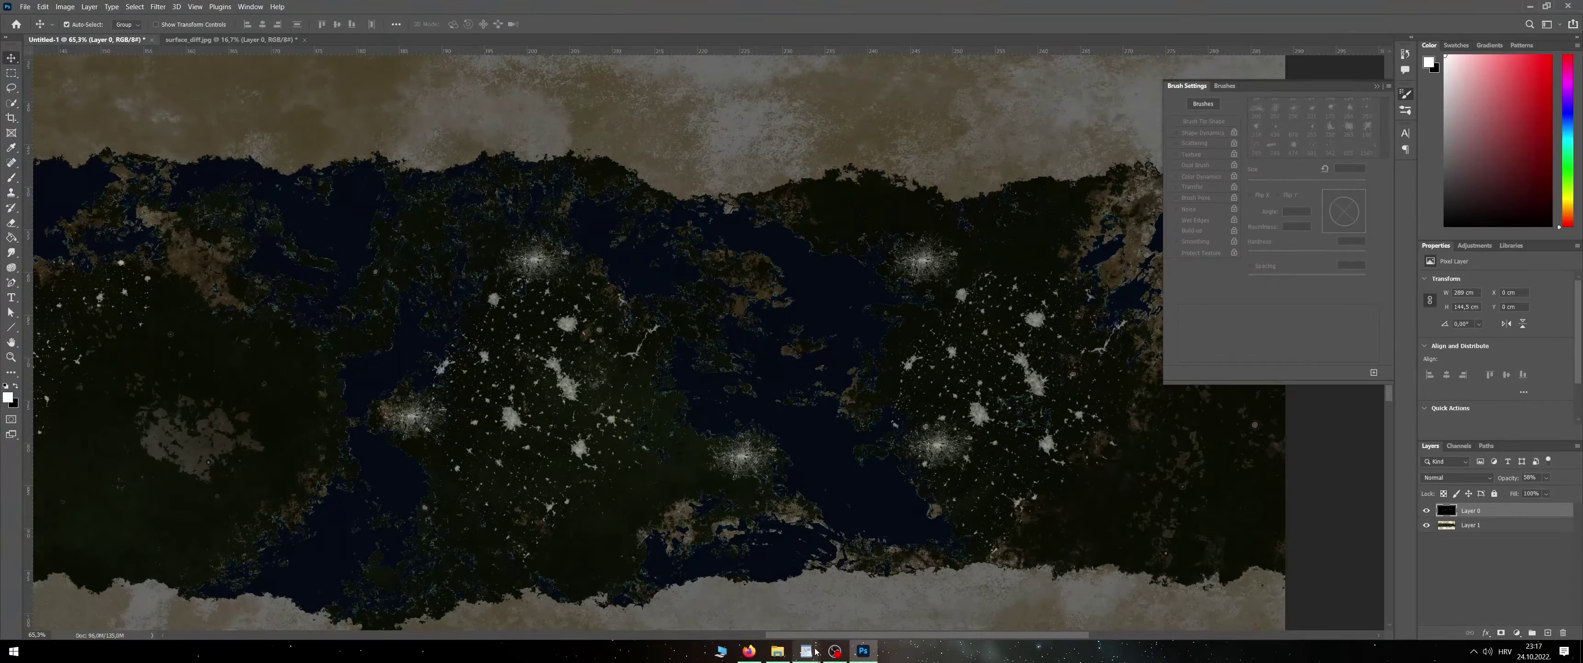
{"action": "left_click_drag", "start_coordinate": [816, 634], "coordinate": [600, 604]}
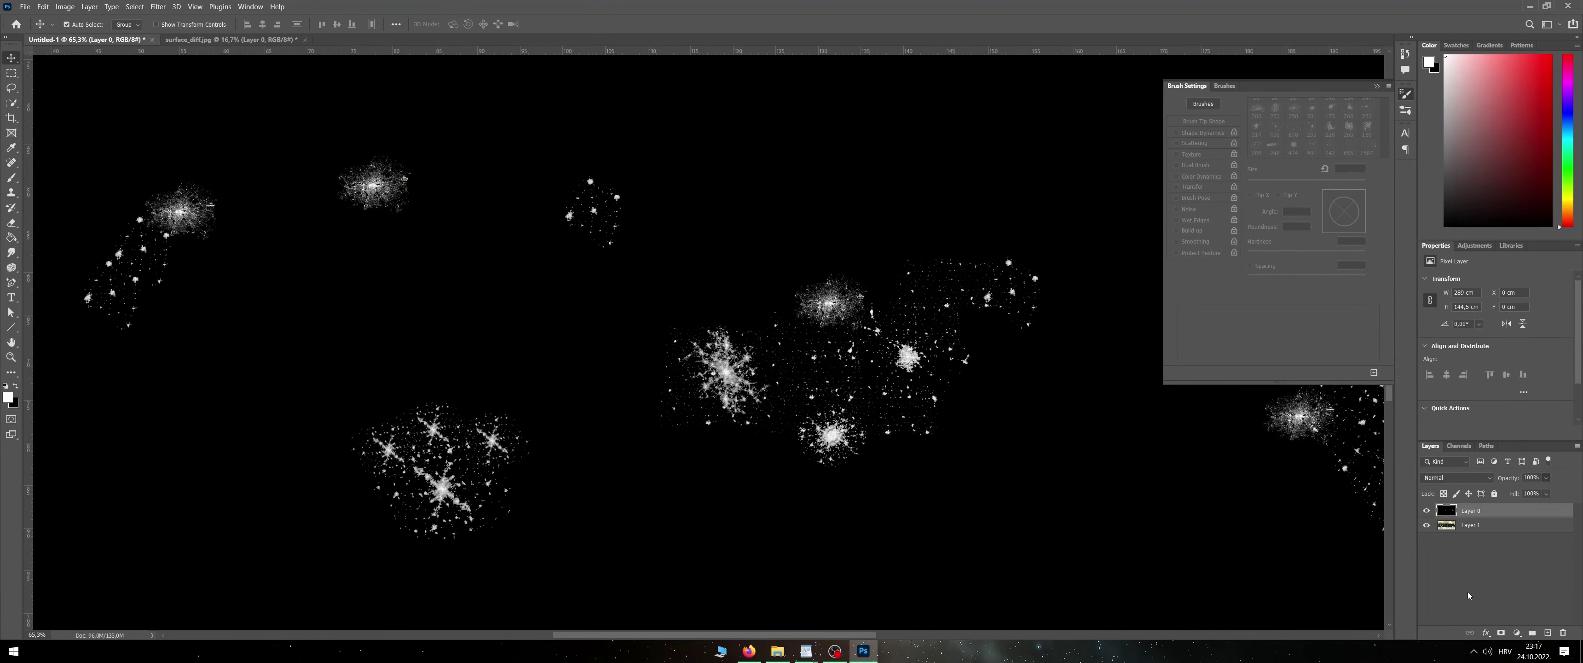
{"action": "left_click", "coordinate": [1474, 524]}
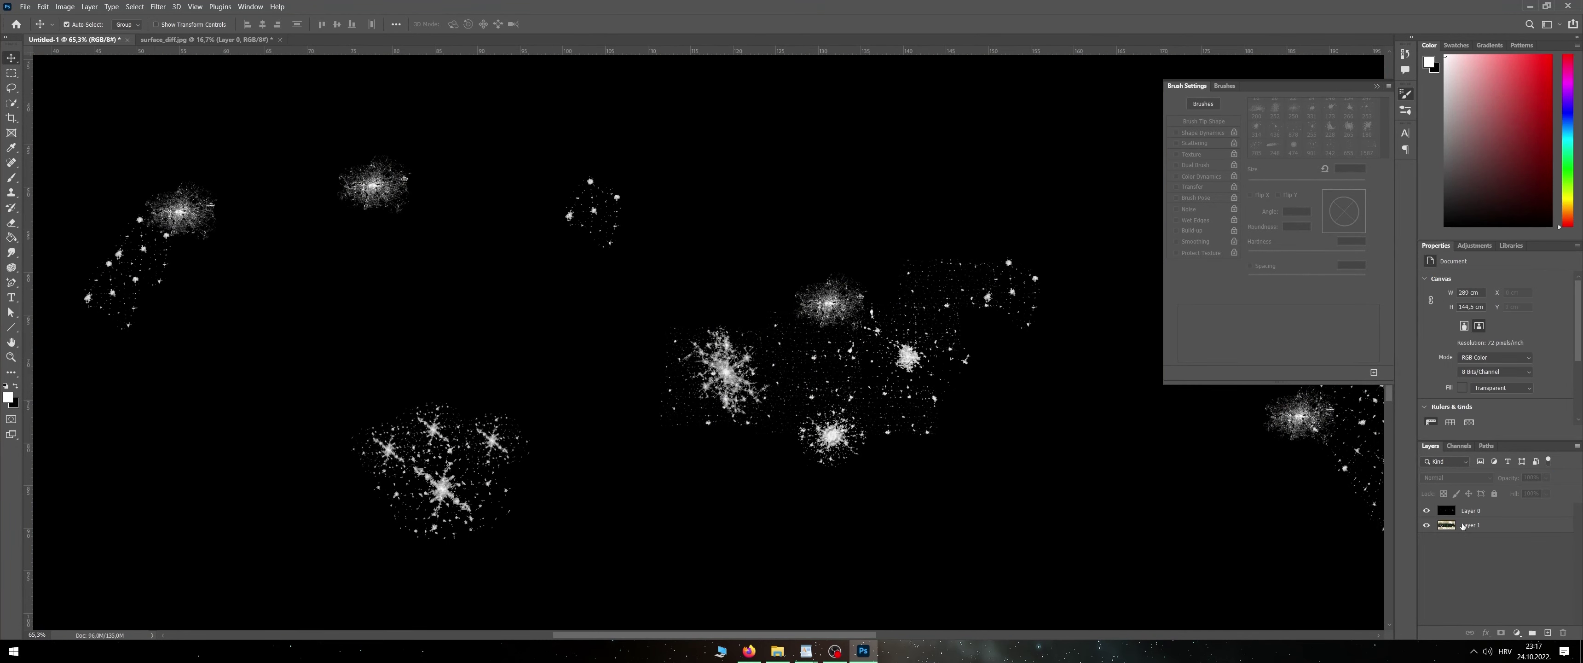
{"action": "key", "text": "Delete"}
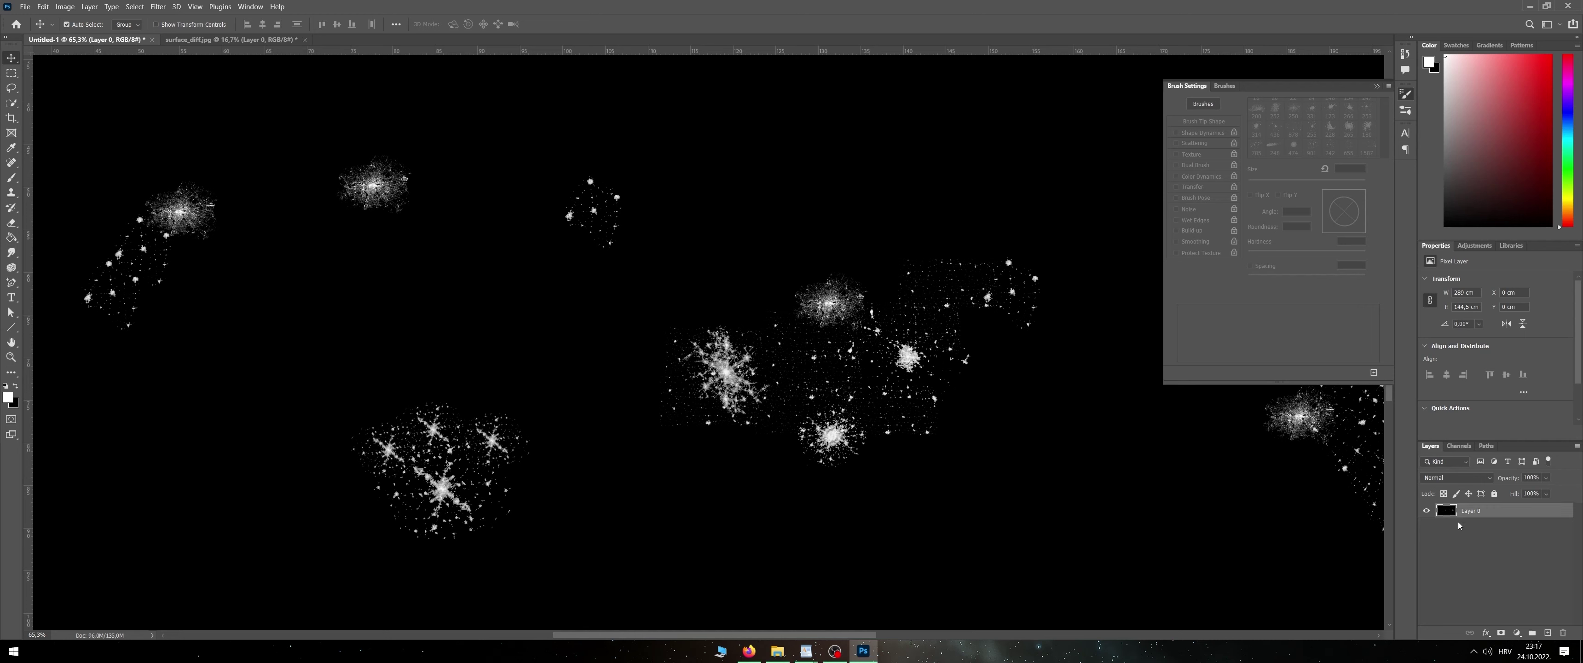
{"action": "left_click", "coordinate": [1377, 88]}
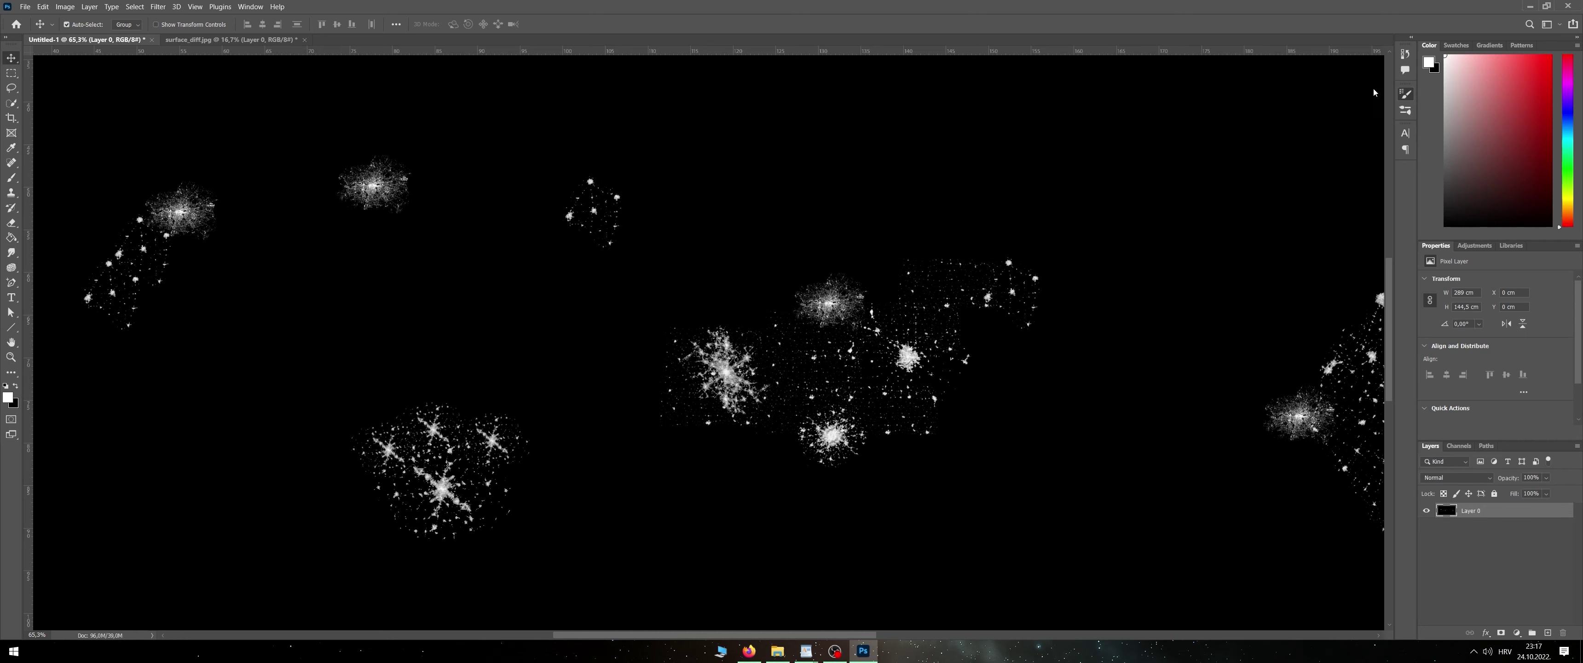
Export the lights image at 8192 x 4096 px with Preserve Details resampling as LujoPlanetLights.png on the Desktop
{"action": "left_click", "coordinate": [31, 6]}
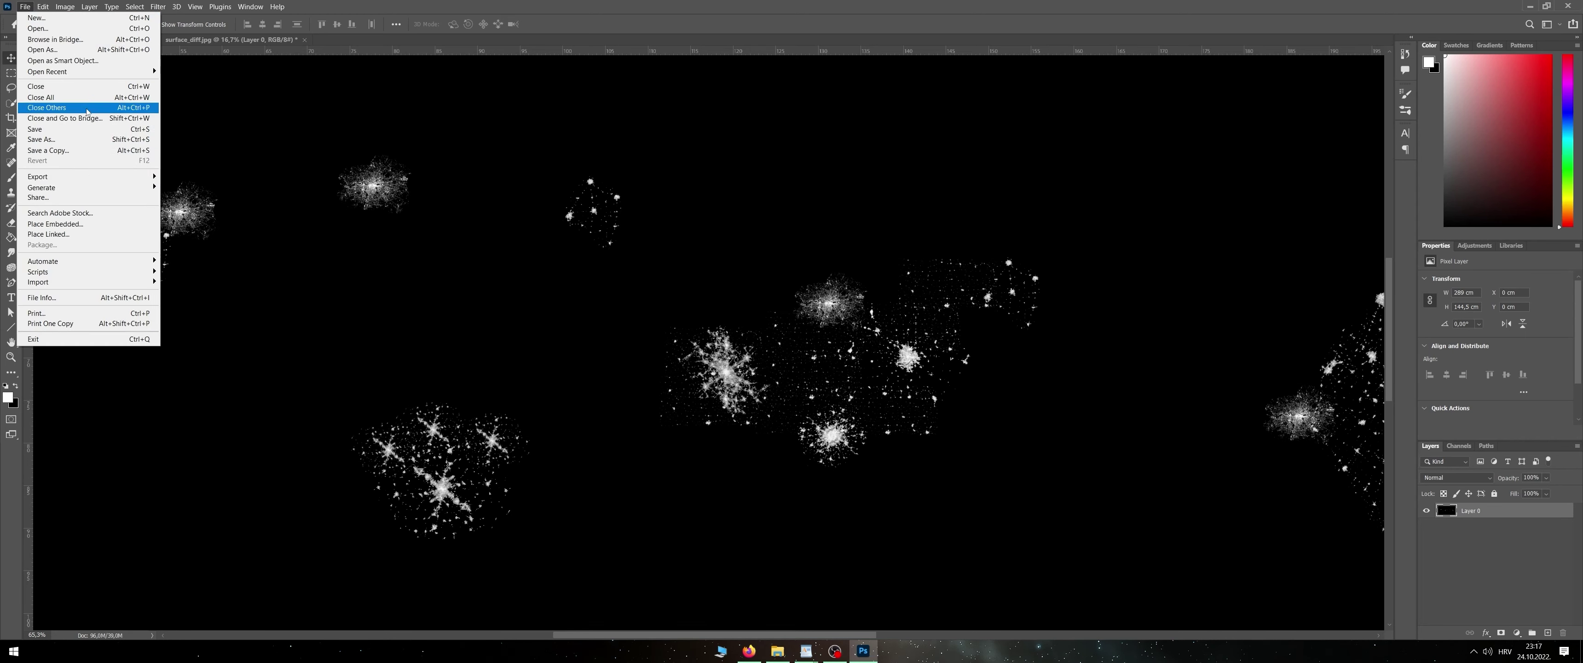
{"action": "left_click", "coordinate": [203, 189]}
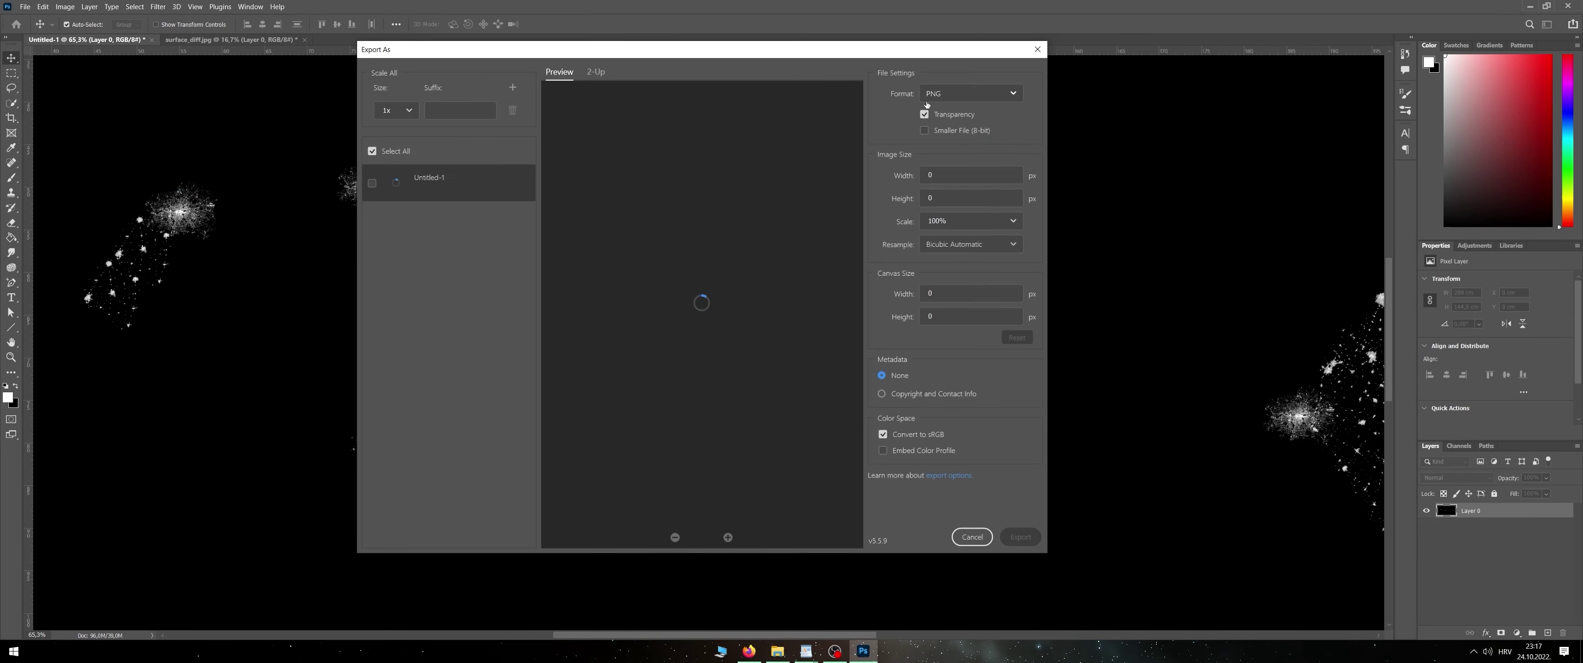
{"action": "left_click", "coordinate": [945, 251]}
{"action": "left_click", "coordinate": [955, 377]}
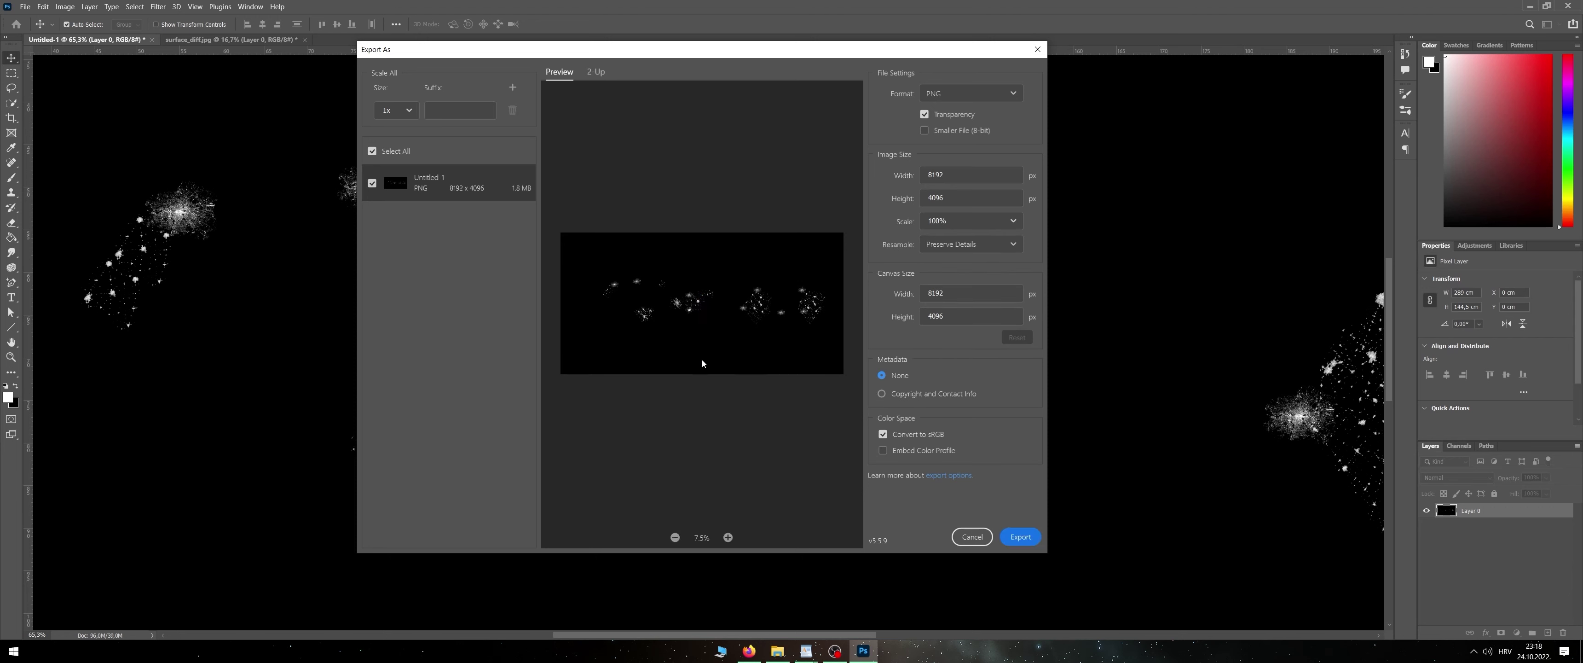
{"action": "left_click", "coordinate": [1021, 533]}
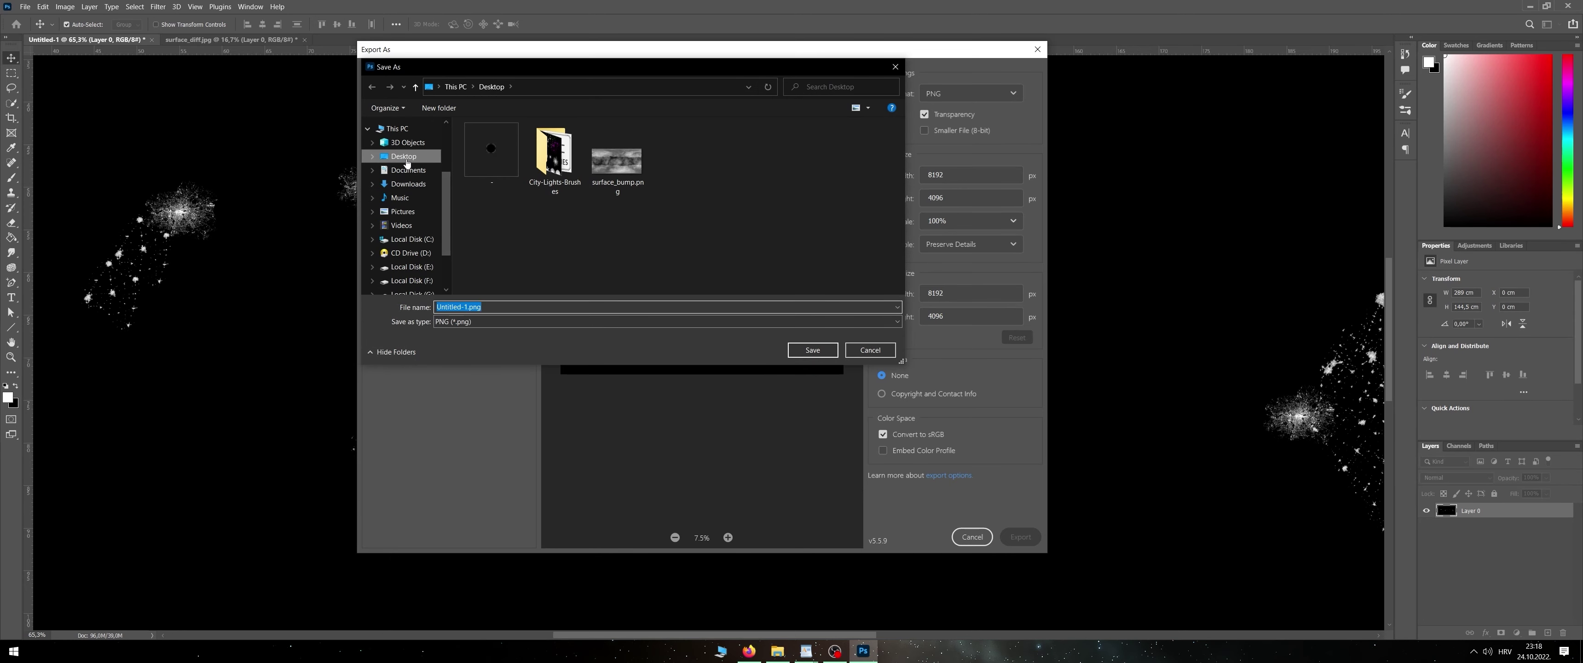
{"action": "type", "text": "L"}
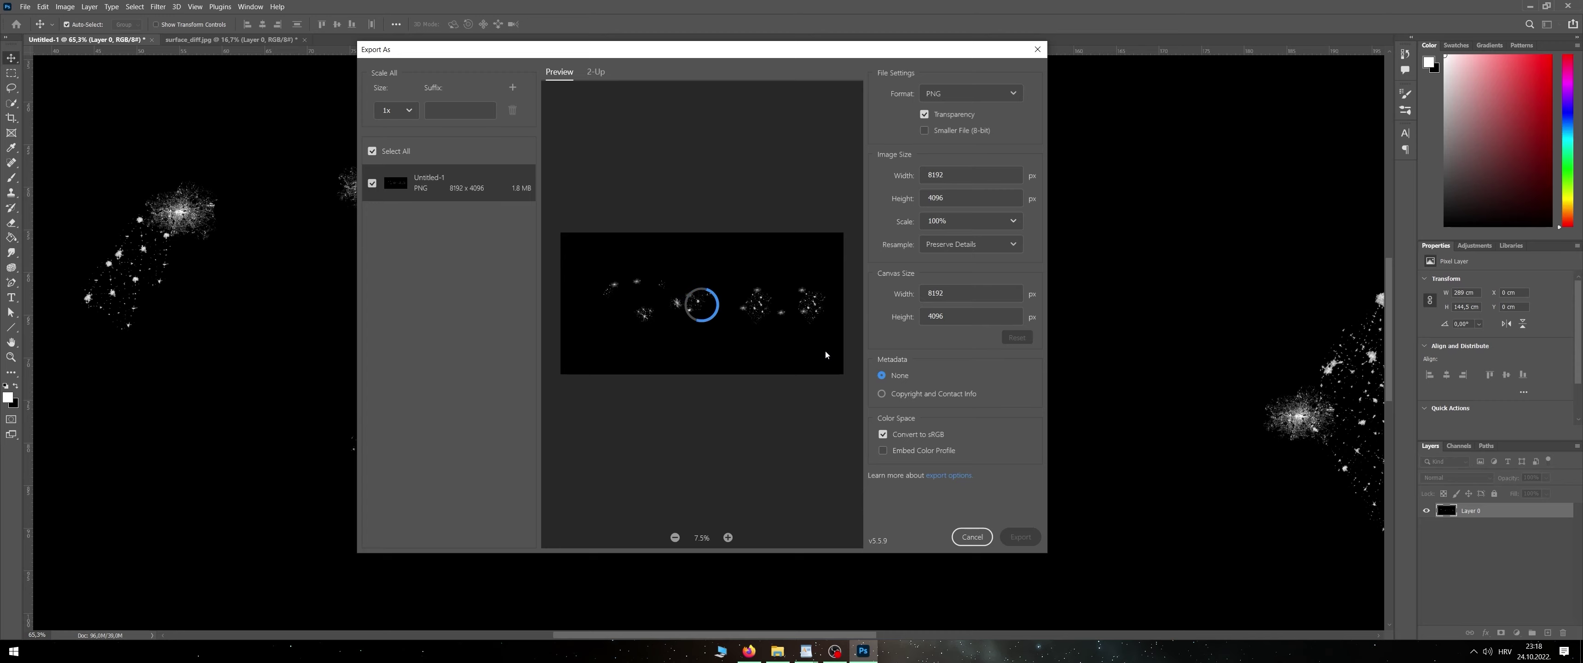
{"action": "key", "text": "Escape"}
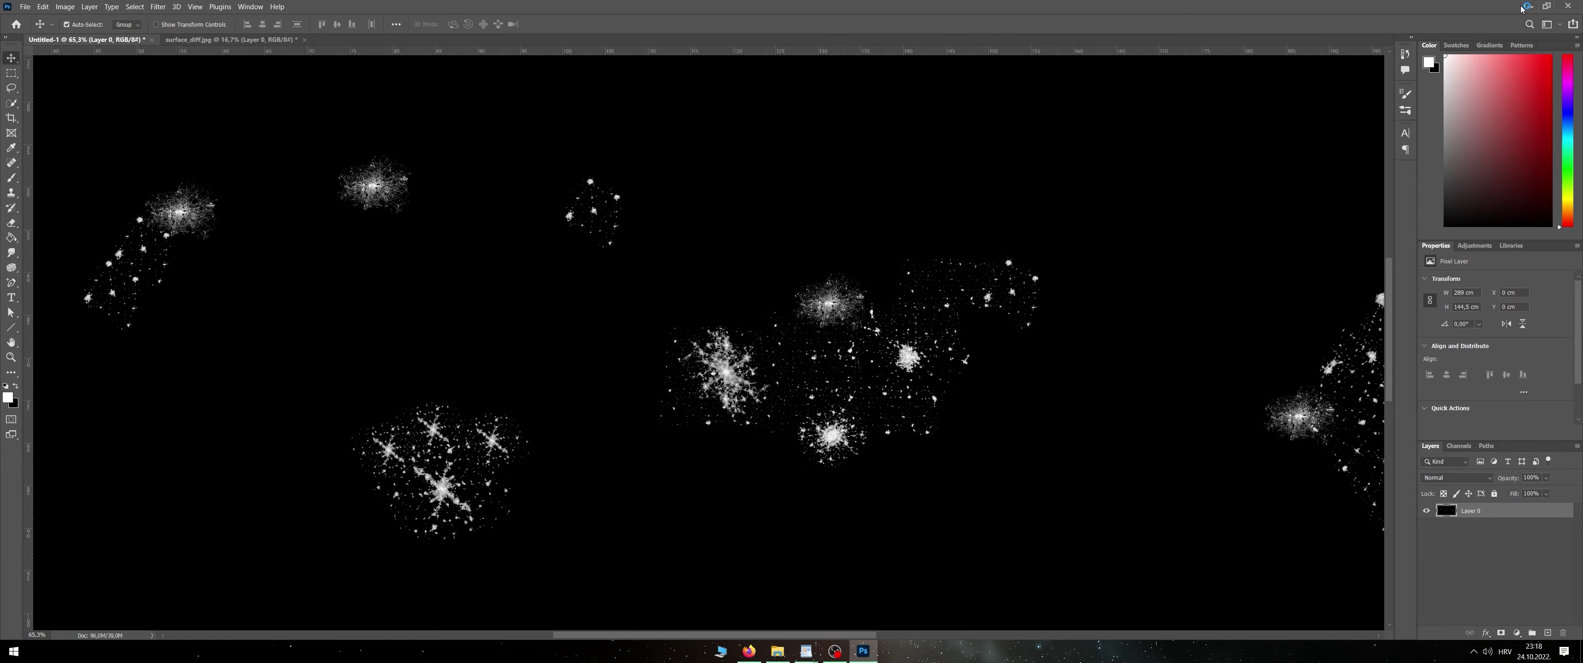
Quit Photoshop without saving changes to the open documents
{"action": "left_click", "coordinate": [1566, 8]}
{"action": "left_click", "coordinate": [802, 243]}
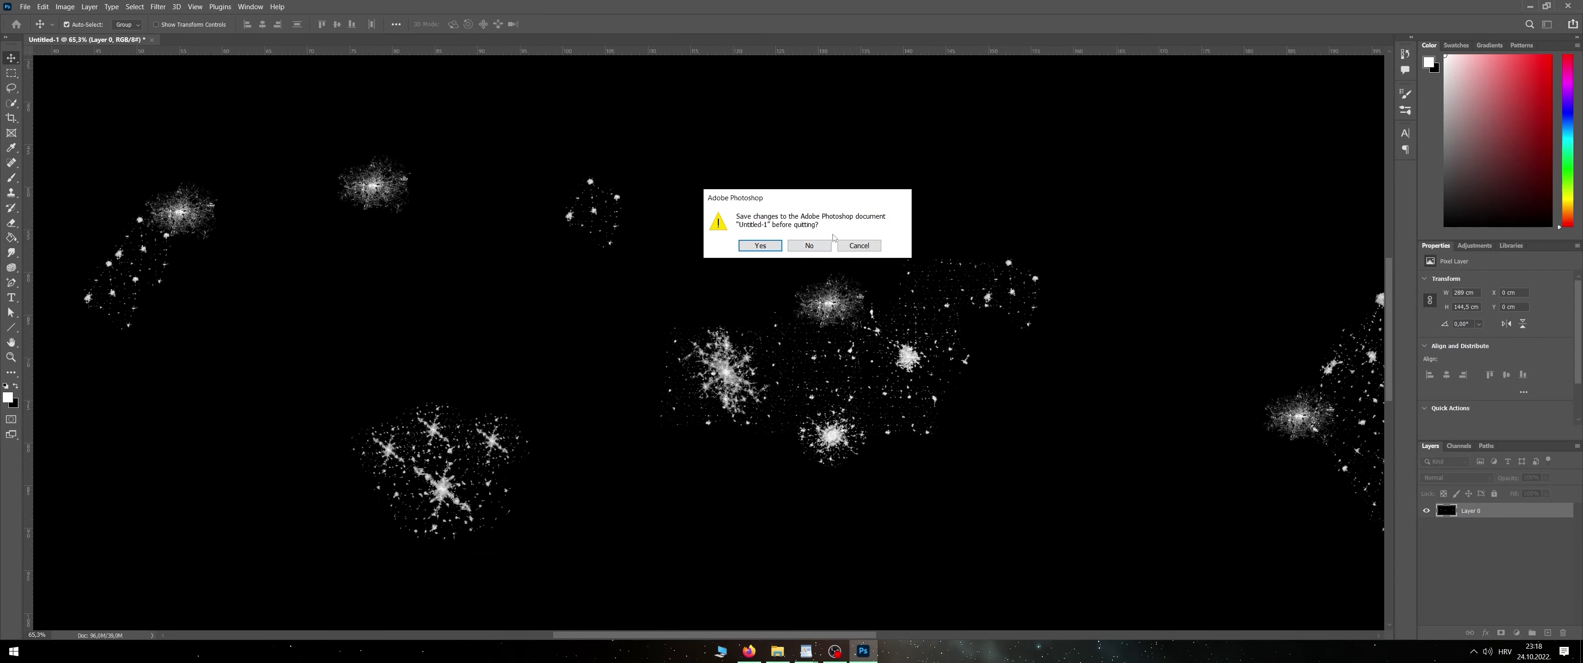
{"action": "left_click", "coordinate": [811, 246]}
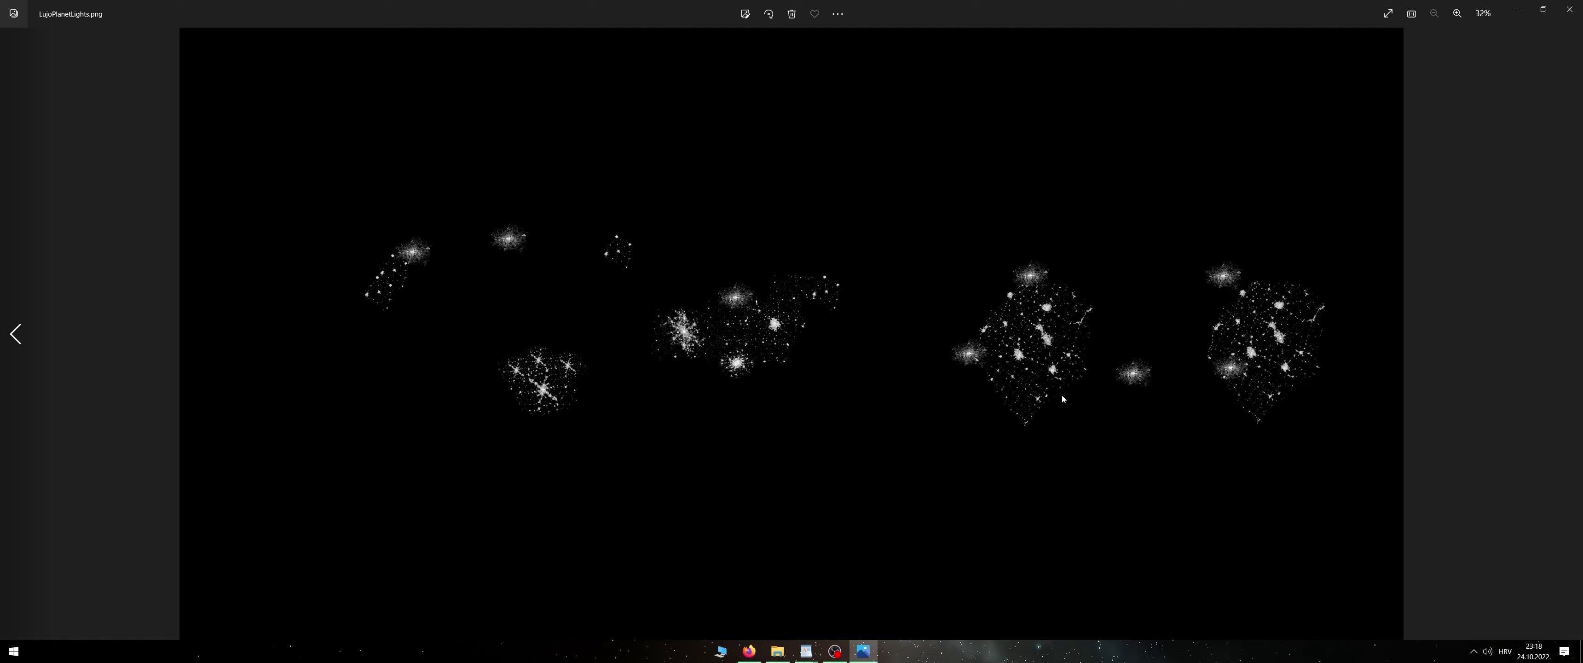
Inspect the exported LujoPlanetLights.png in the image viewer, then close it
{"action": "scroll", "coordinate": [1069, 395], "scroll_direction": "up", "scroll_amount": 2}
{"action": "scroll", "coordinate": [971, 320], "scroll_direction": "down", "scroll_amount": 2}
{"action": "left_click", "coordinate": [1569, 10]}
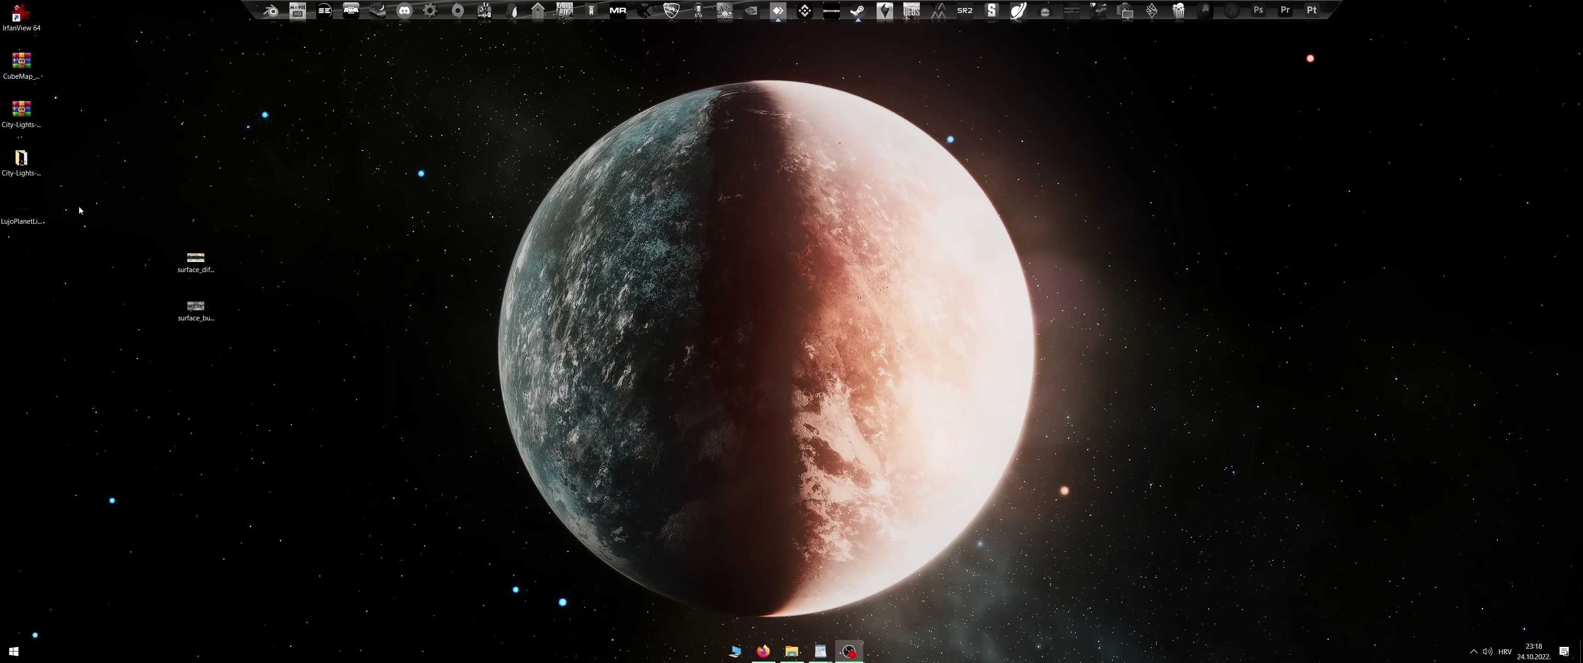
{"action": "left_click", "coordinate": [32, 71]}
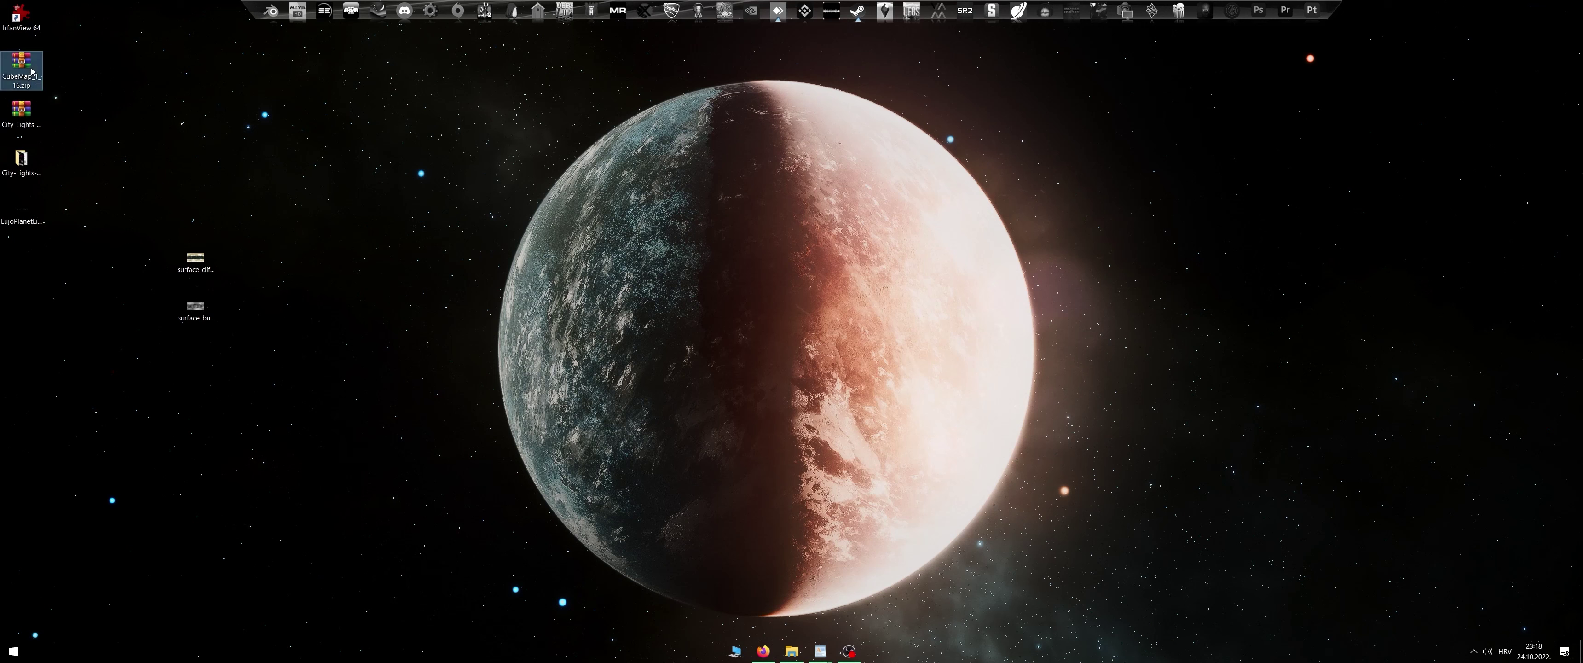
{"action": "right_click", "coordinate": [31, 71]}
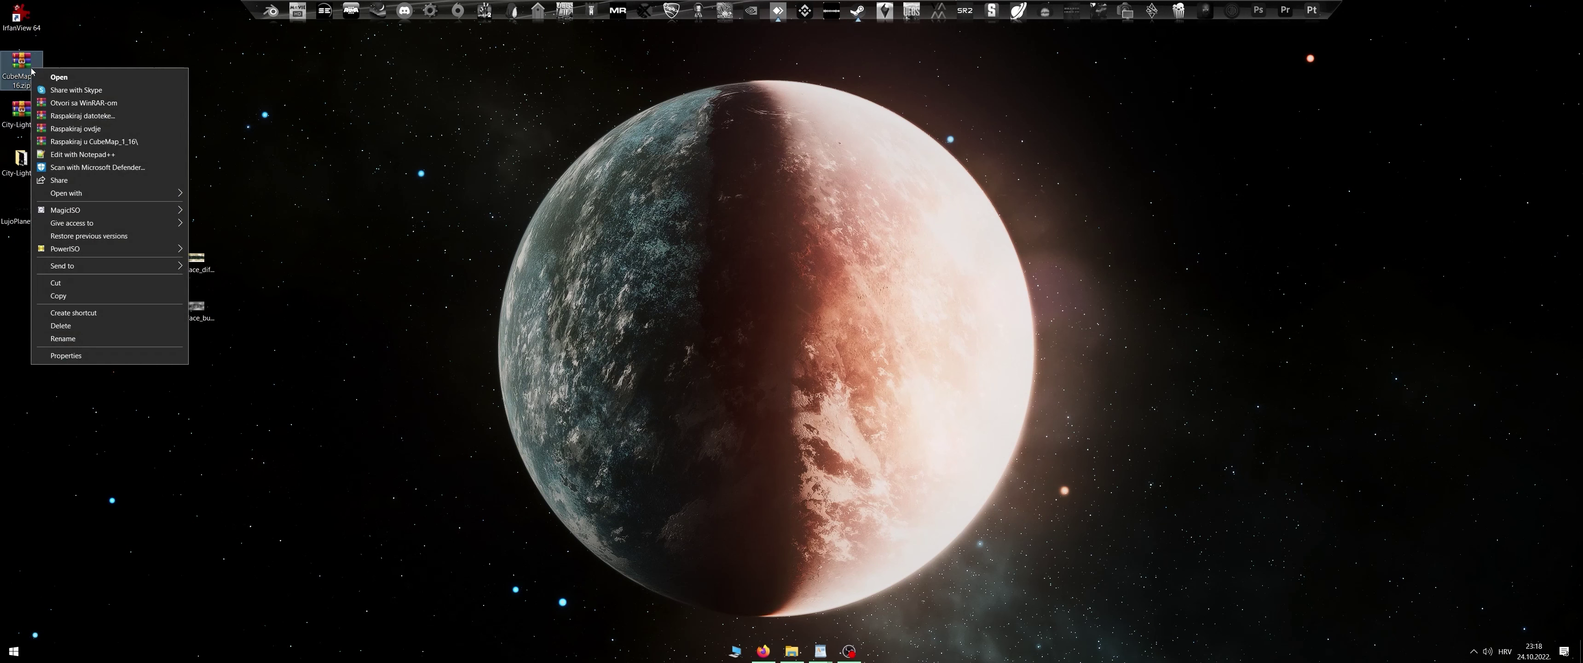
{"action": "left_click", "coordinate": [103, 103]}
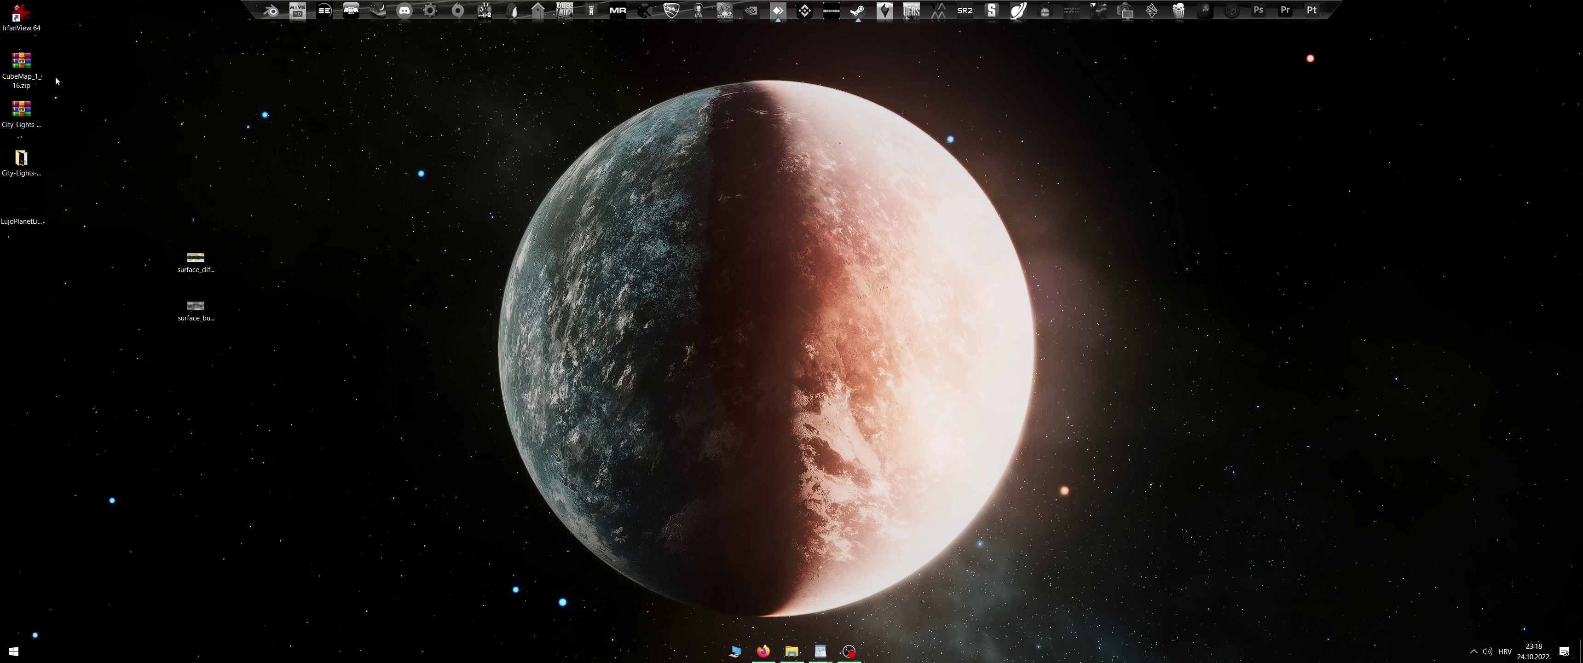
Launch IrfanView and load LujoPlanetLights.png from the Desktop into it
{"action": "double_click", "coordinate": [22, 16]}
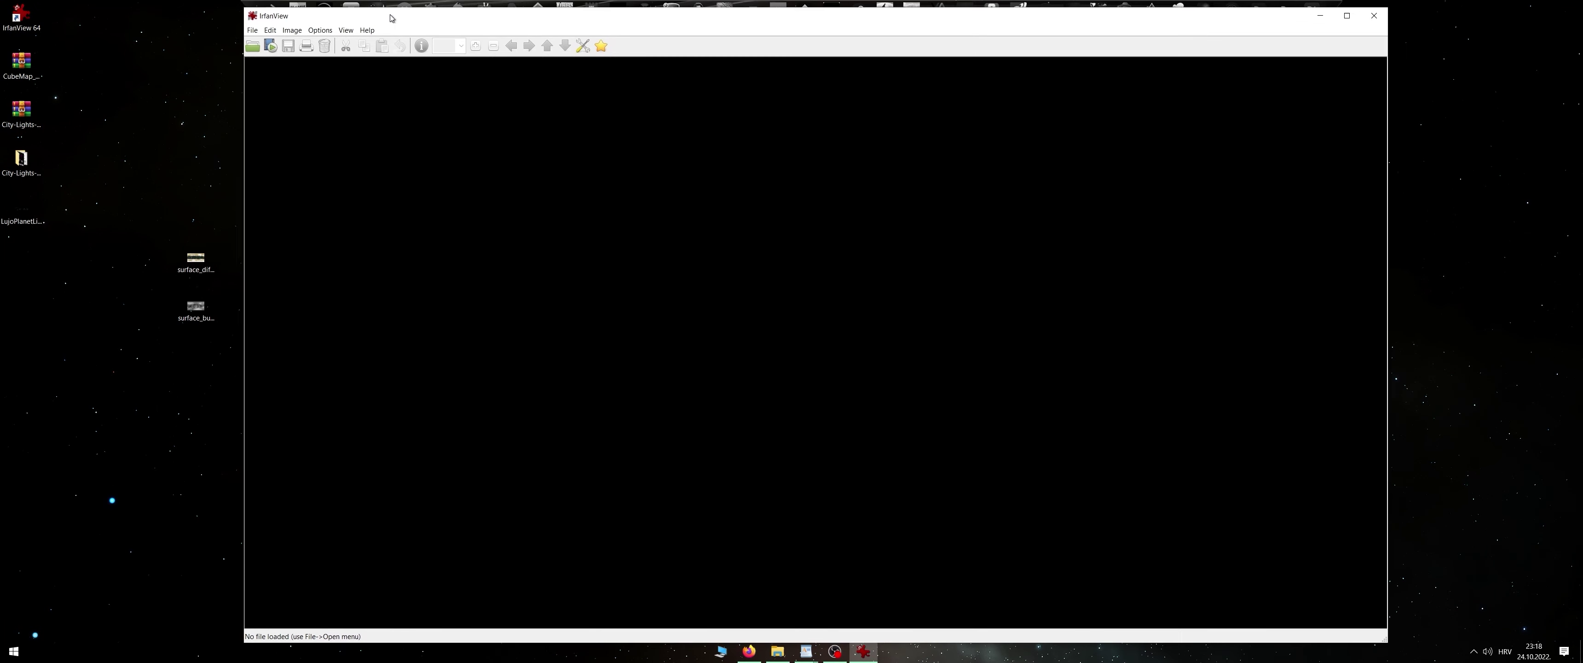
{"action": "left_click_drag", "start_coordinate": [27, 213], "coordinate": [584, 246]}
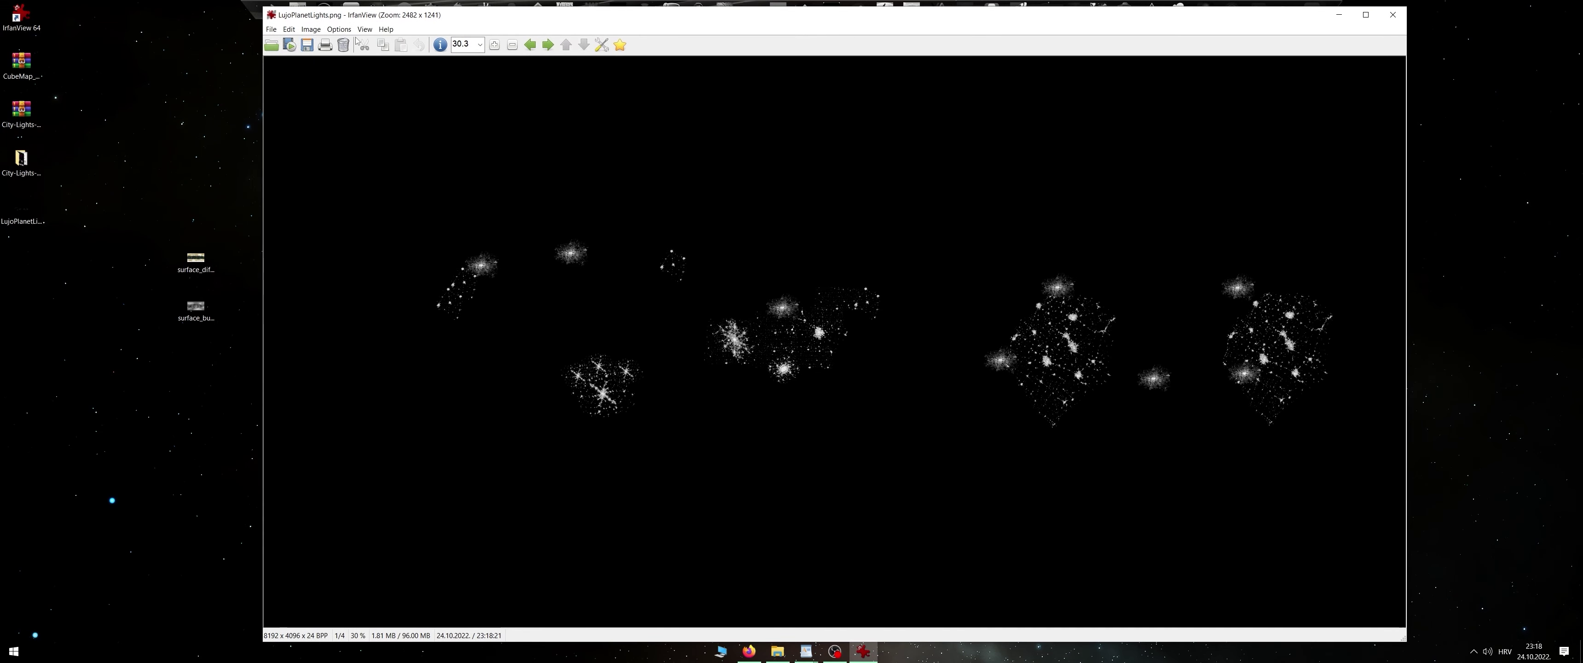
Review IrfanView's installed plugins and check the FORMATS.DLL entry, then close the list
{"action": "left_click", "coordinate": [272, 29]}
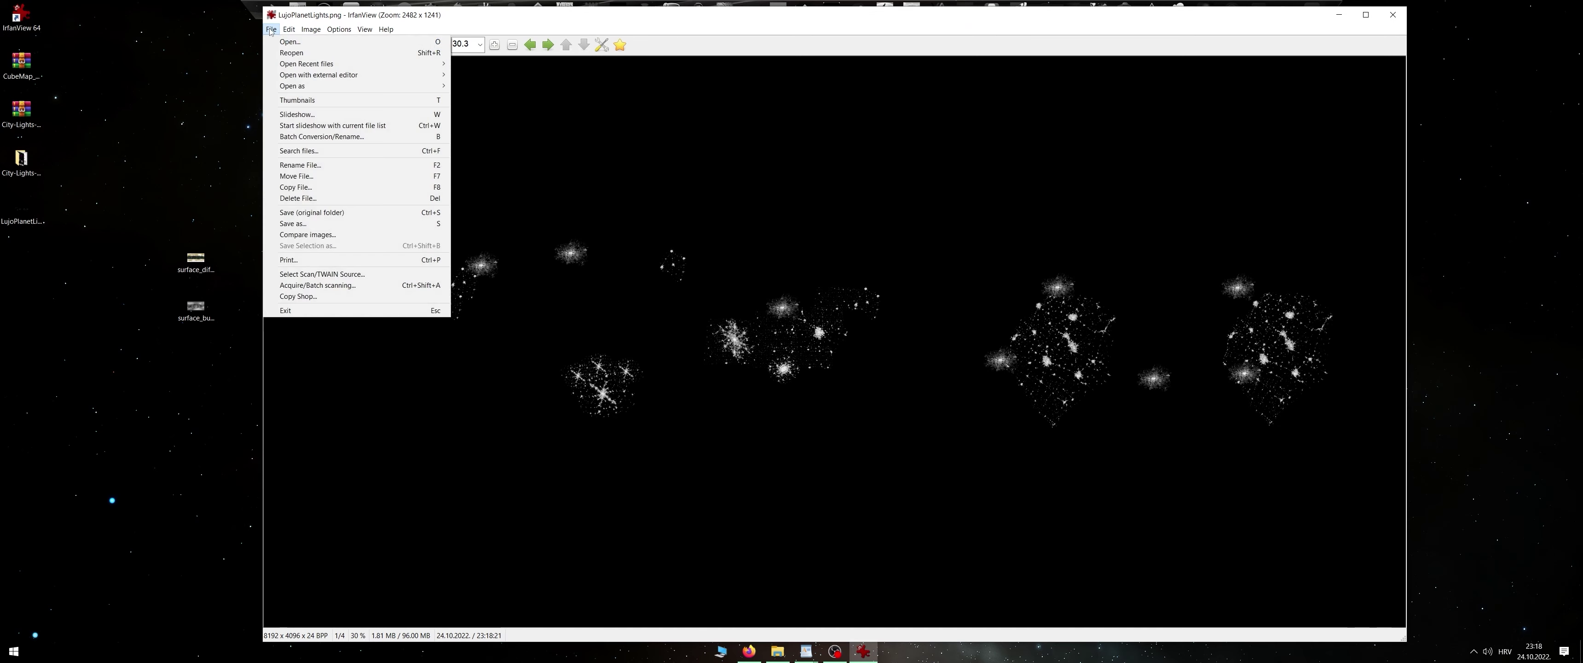
{"action": "mouse_move", "coordinate": [386, 29]}
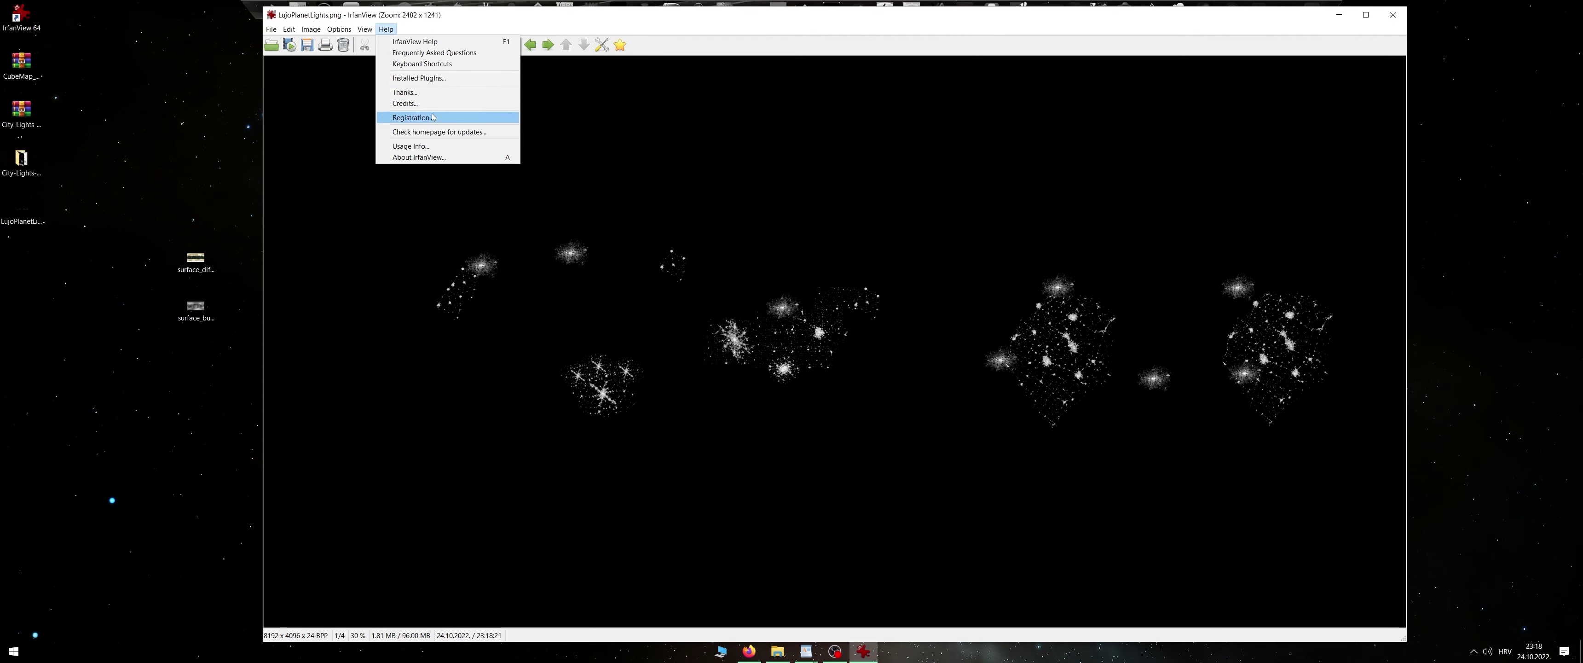
{"action": "left_click", "coordinate": [435, 79]}
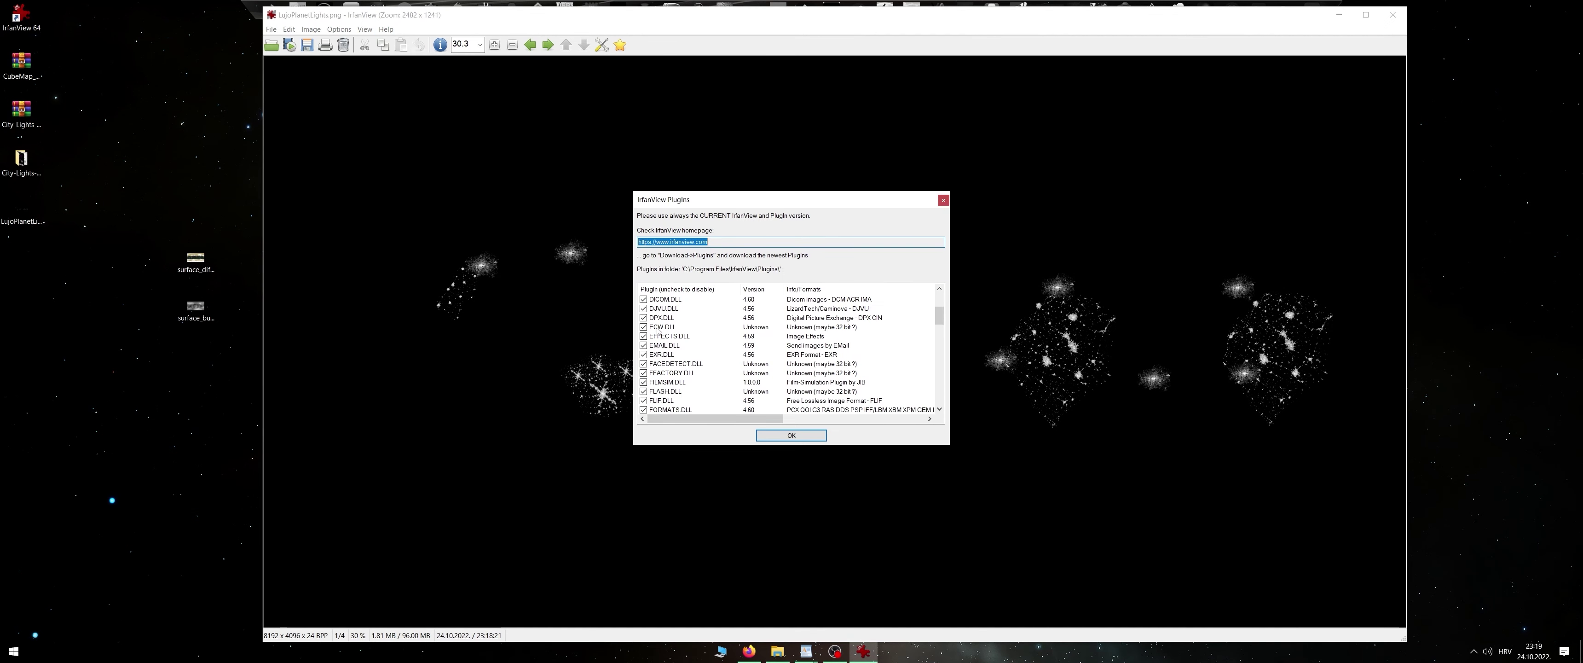
{"action": "scroll", "coordinate": [672, 347], "scroll_direction": "down", "scroll_amount": 4}
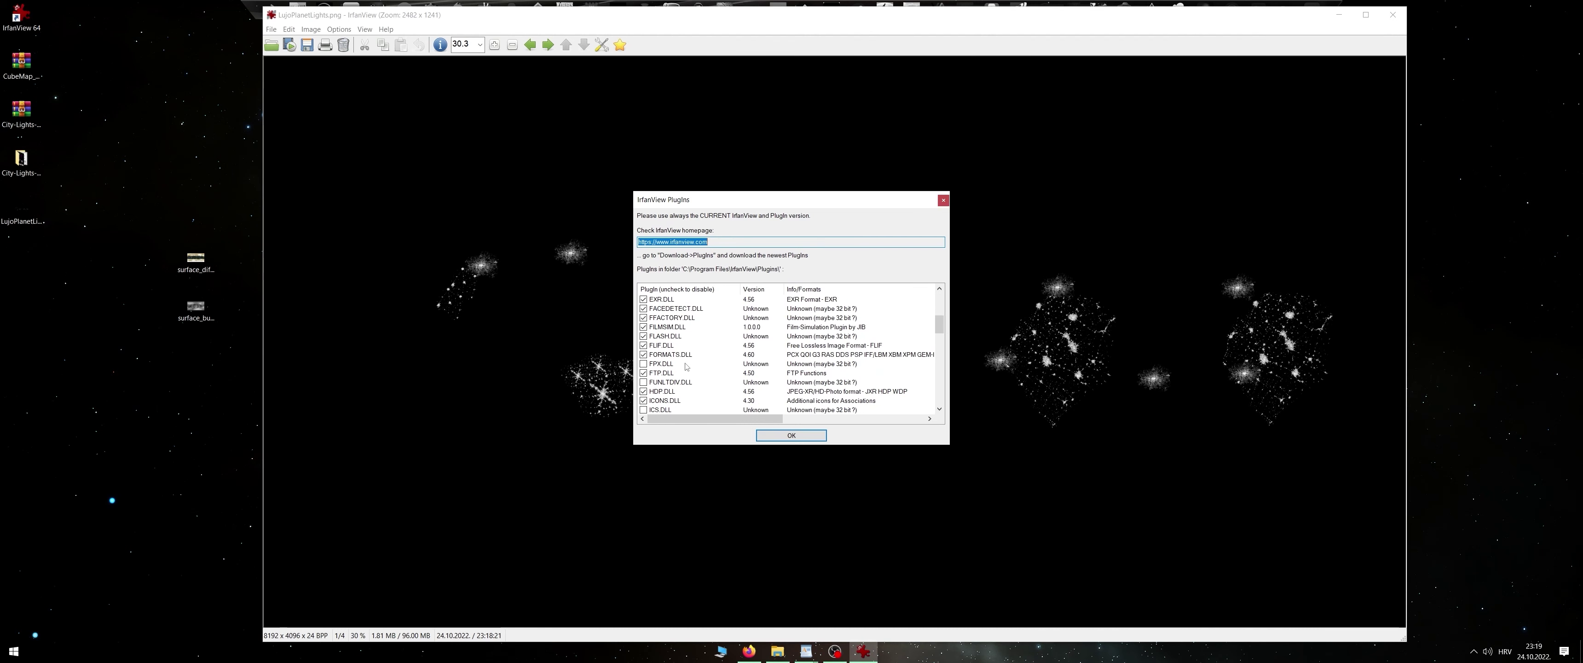
{"action": "left_click", "coordinate": [645, 357]}
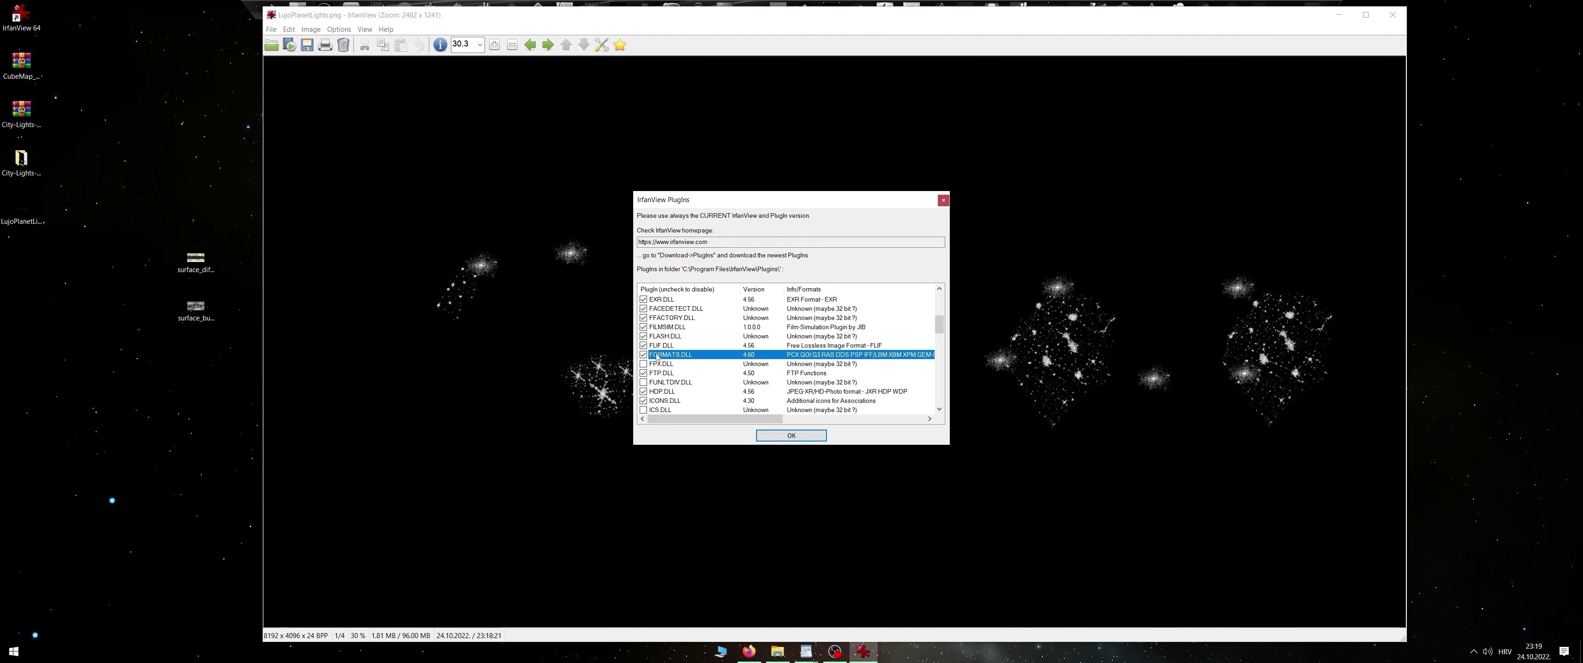
{"action": "left_click", "coordinate": [776, 439]}
Save the lights image on the Desktop as LujoPlanetLights in RAW Image Data format with interleaved RGB color order
{"action": "left_click", "coordinate": [271, 29]}
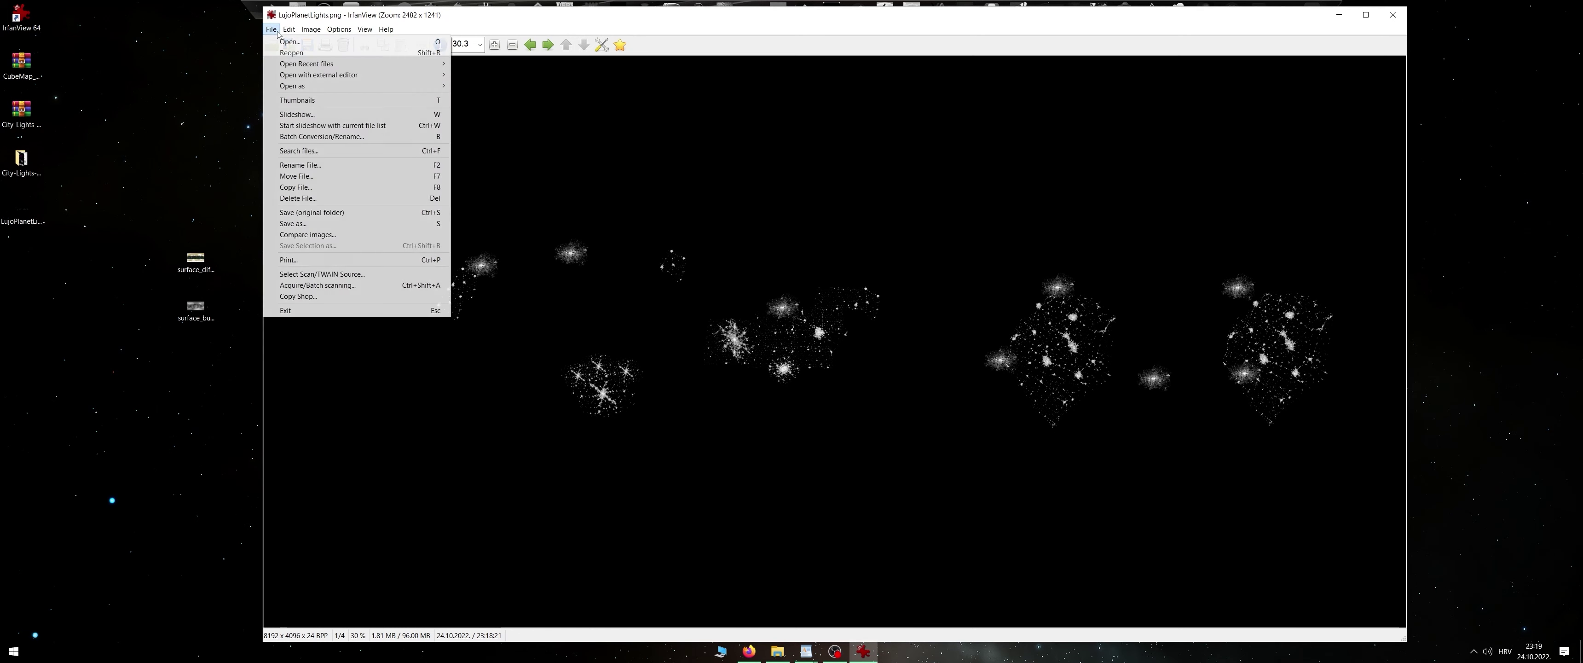
{"action": "left_click", "coordinate": [319, 223]}
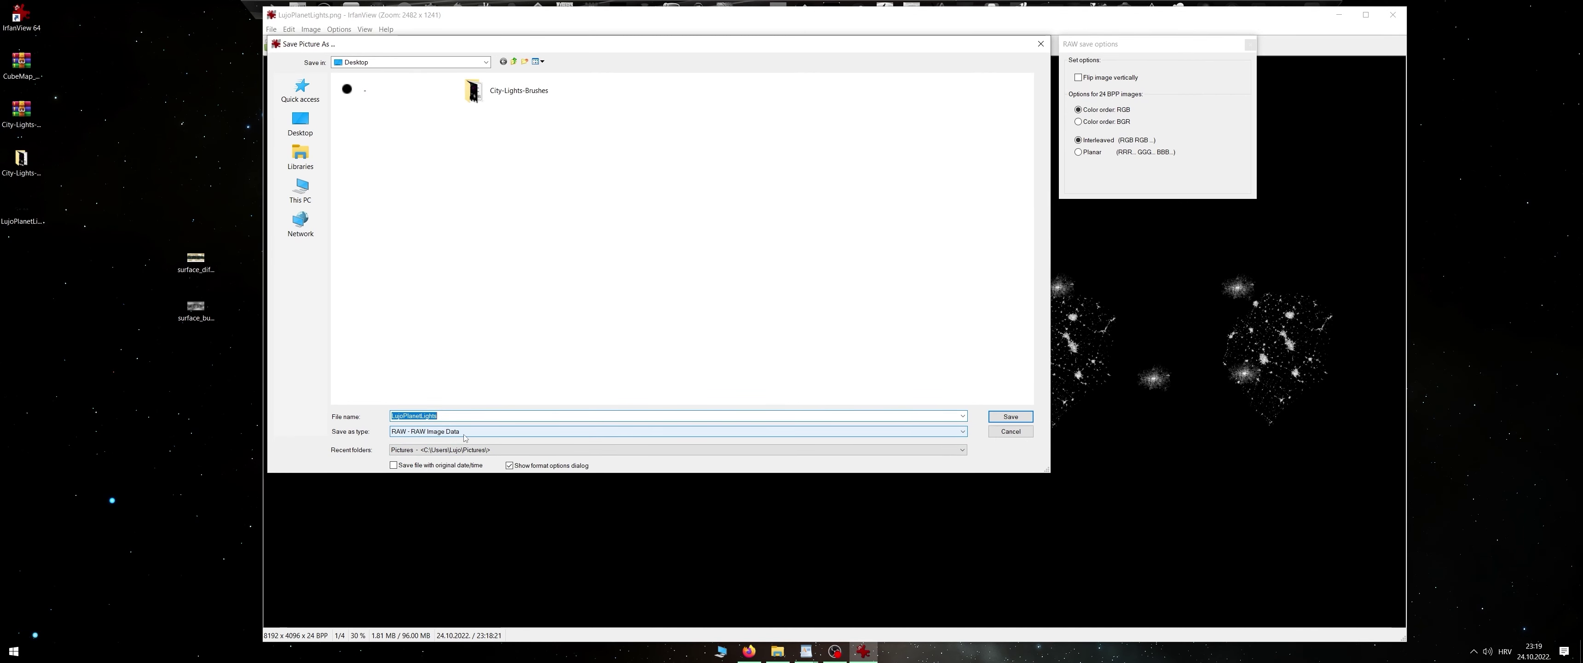
{"action": "left_click", "coordinate": [1021, 419]}
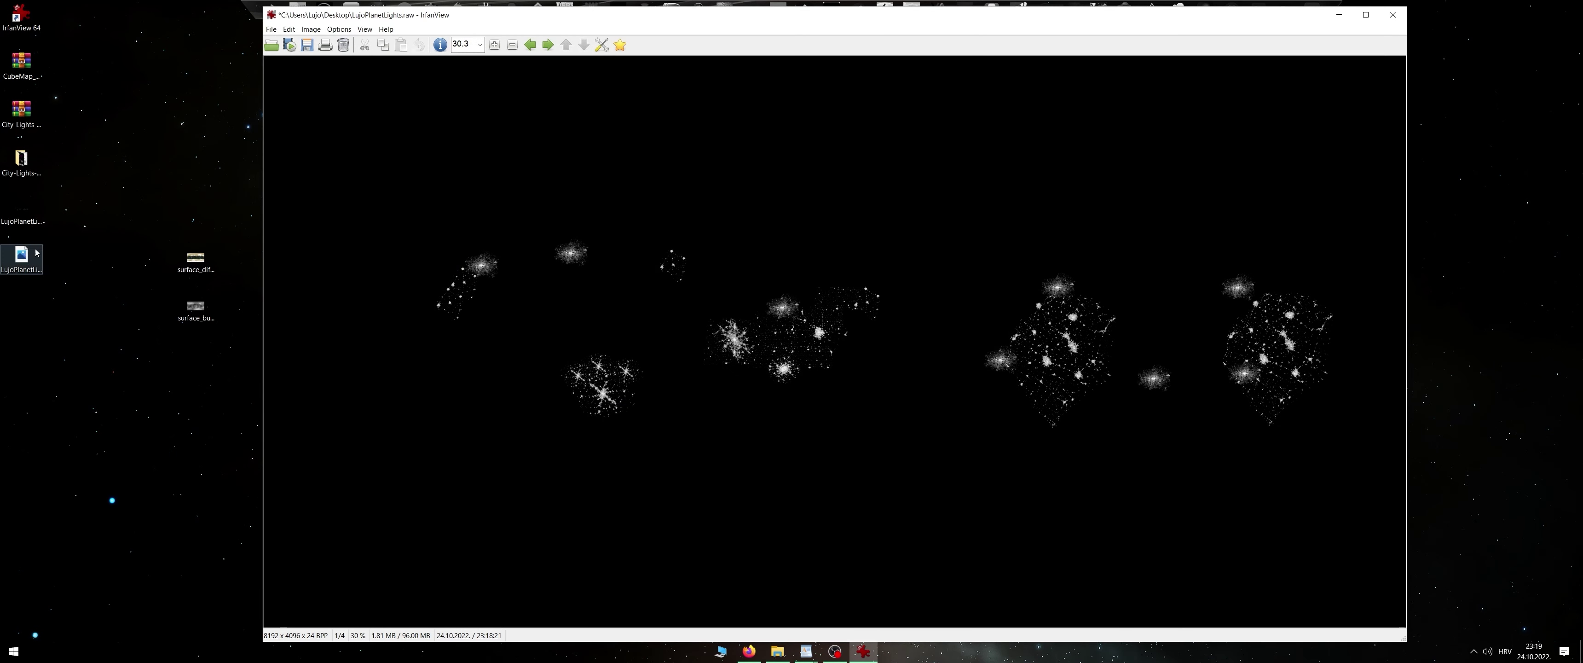
{"action": "left_click", "coordinate": [31, 260]}
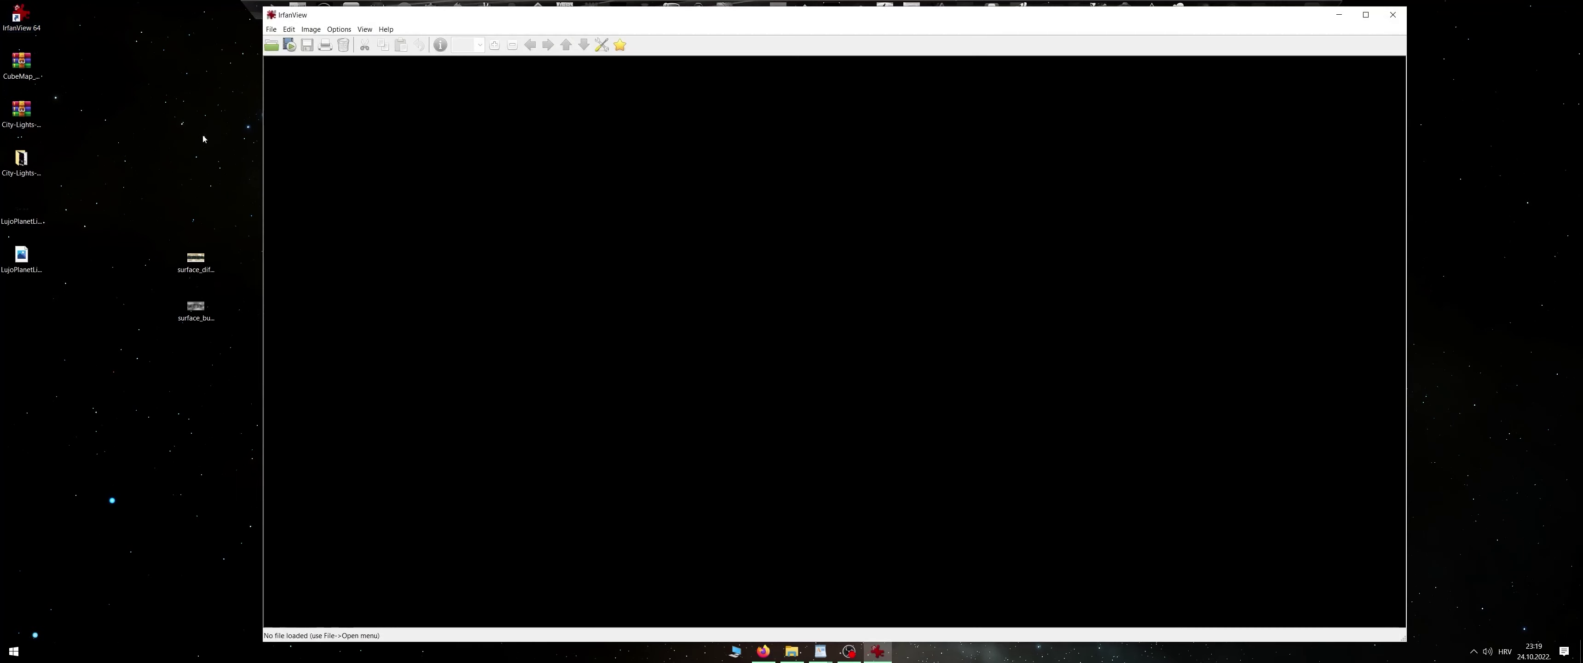
Inspect surface_bump.png in the default image viewer, then close it
{"action": "left_click", "coordinate": [200, 317]}
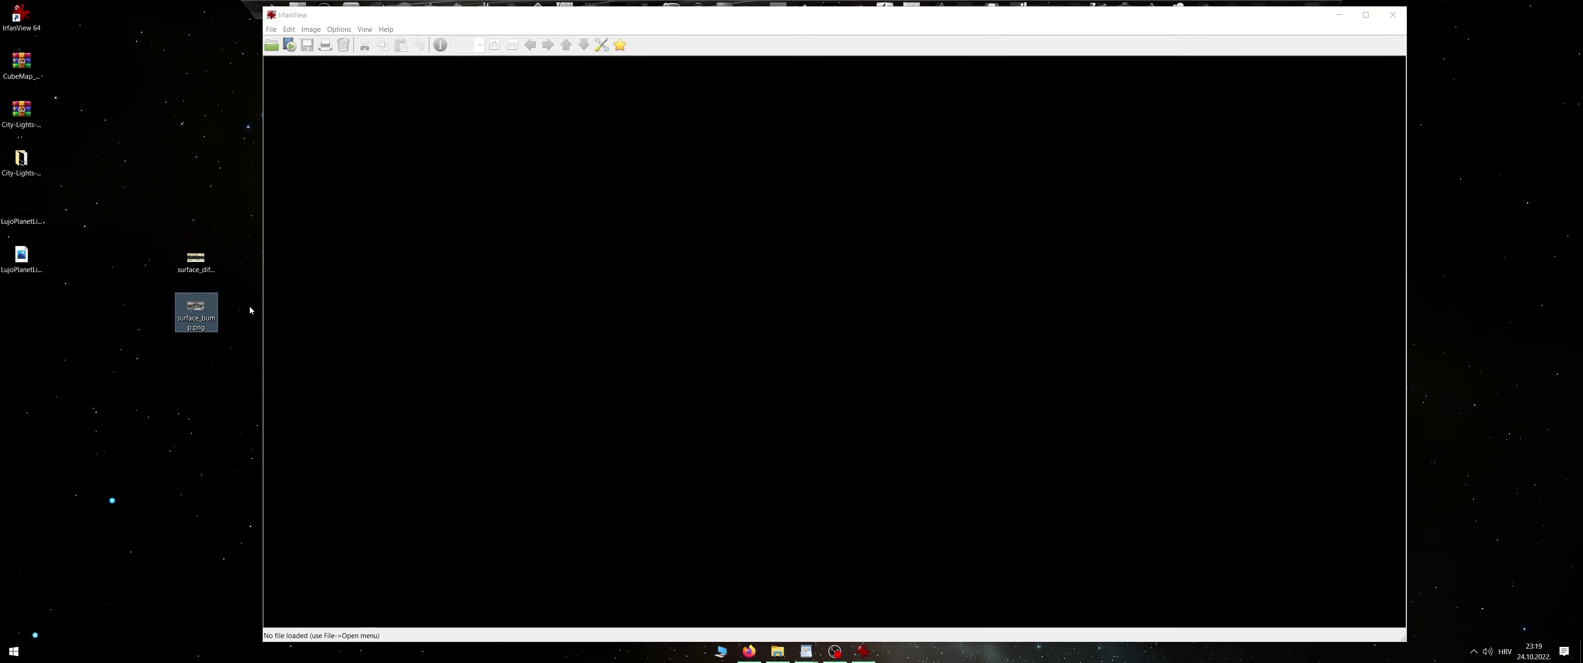
{"action": "double_click", "coordinate": [201, 317]}
{"action": "left_click", "coordinate": [1568, 9]}
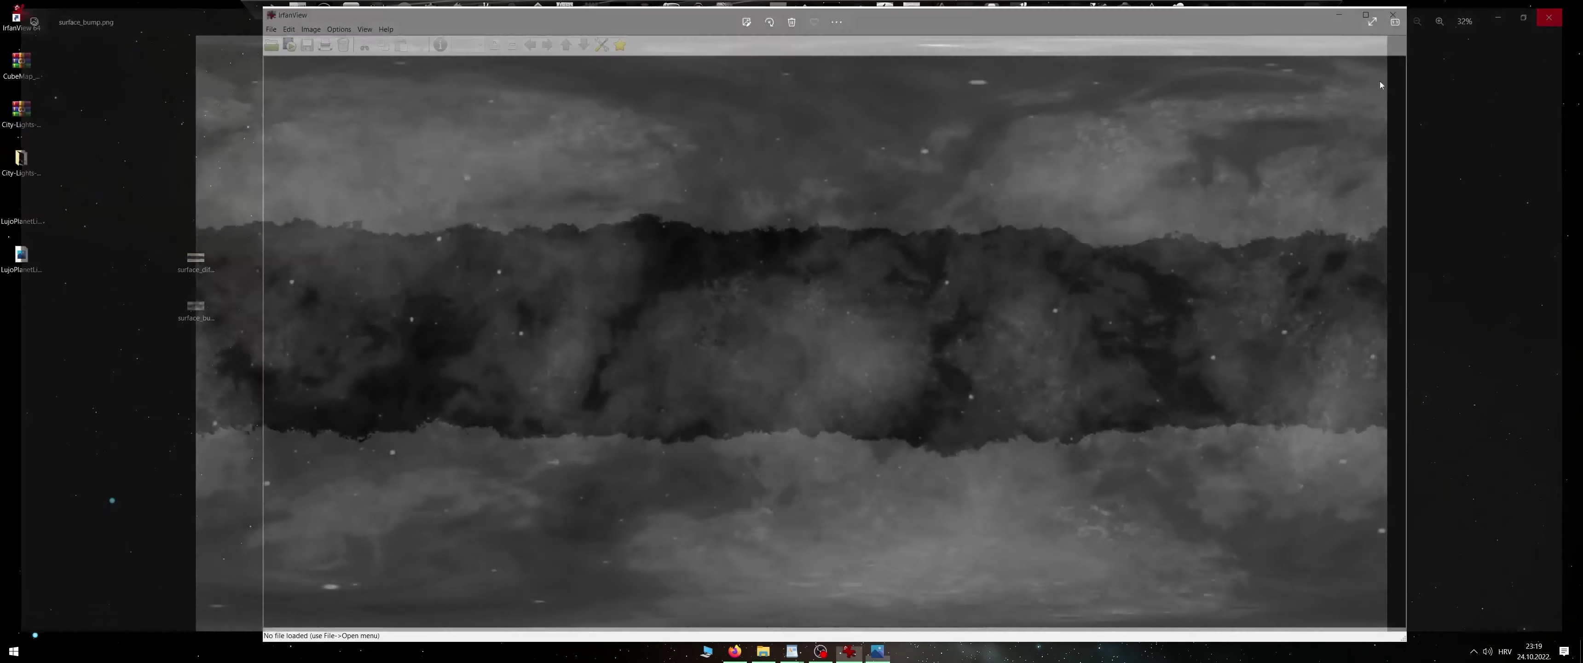
Load surface_bump.png into IrfanView and start saving it as another file, checking the available output formats
{"action": "left_click_drag", "start_coordinate": [196, 307], "coordinate": [580, 279]}
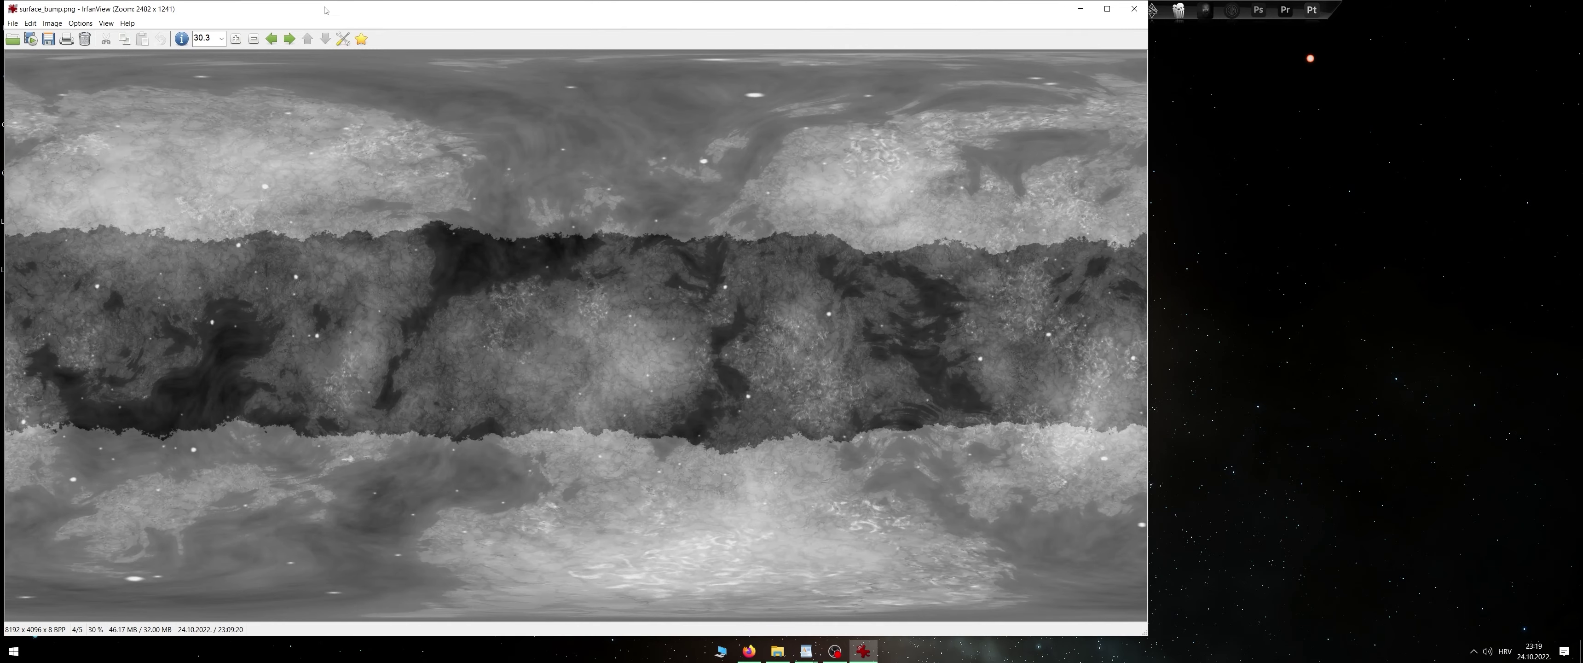
{"action": "left_click_drag", "start_coordinate": [326, 11], "coordinate": [654, 14]}
{"action": "left_click", "coordinate": [341, 25]}
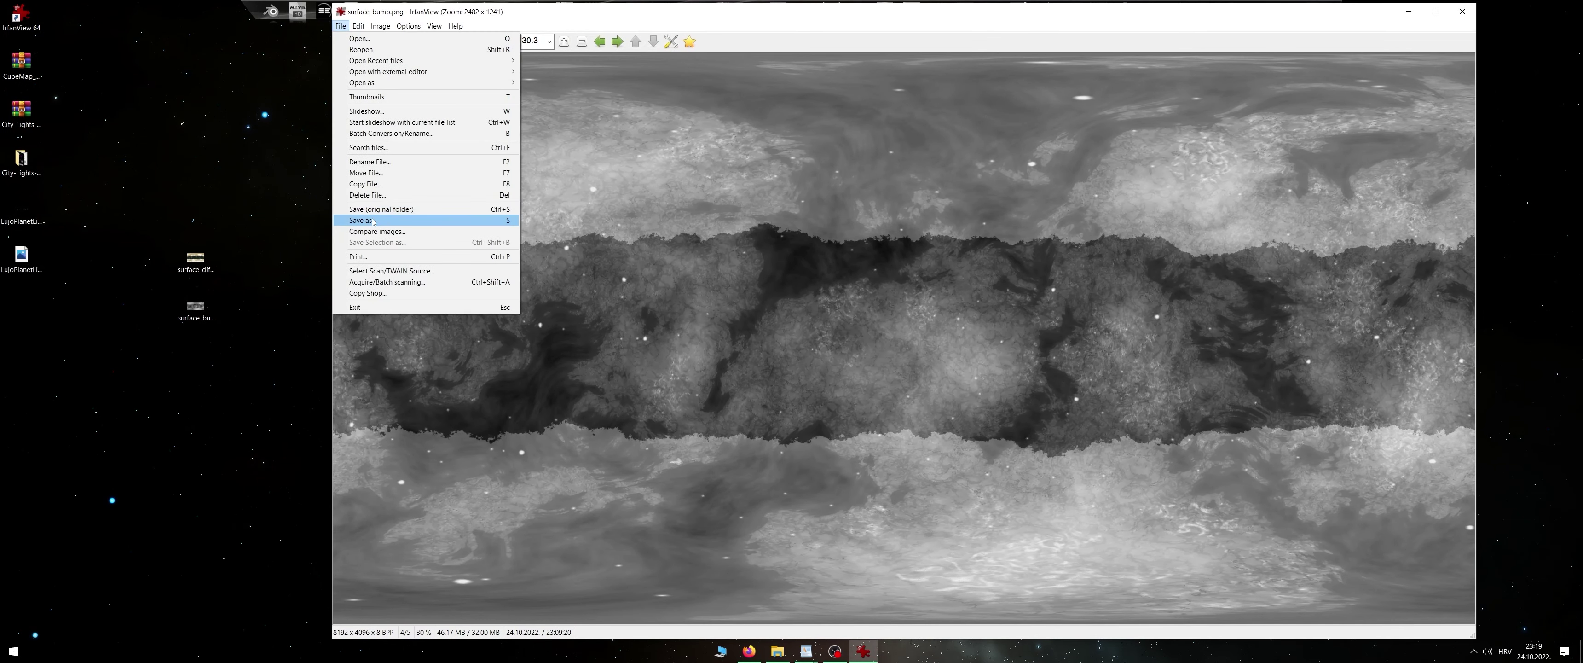
{"action": "left_click", "coordinate": [377, 223]}
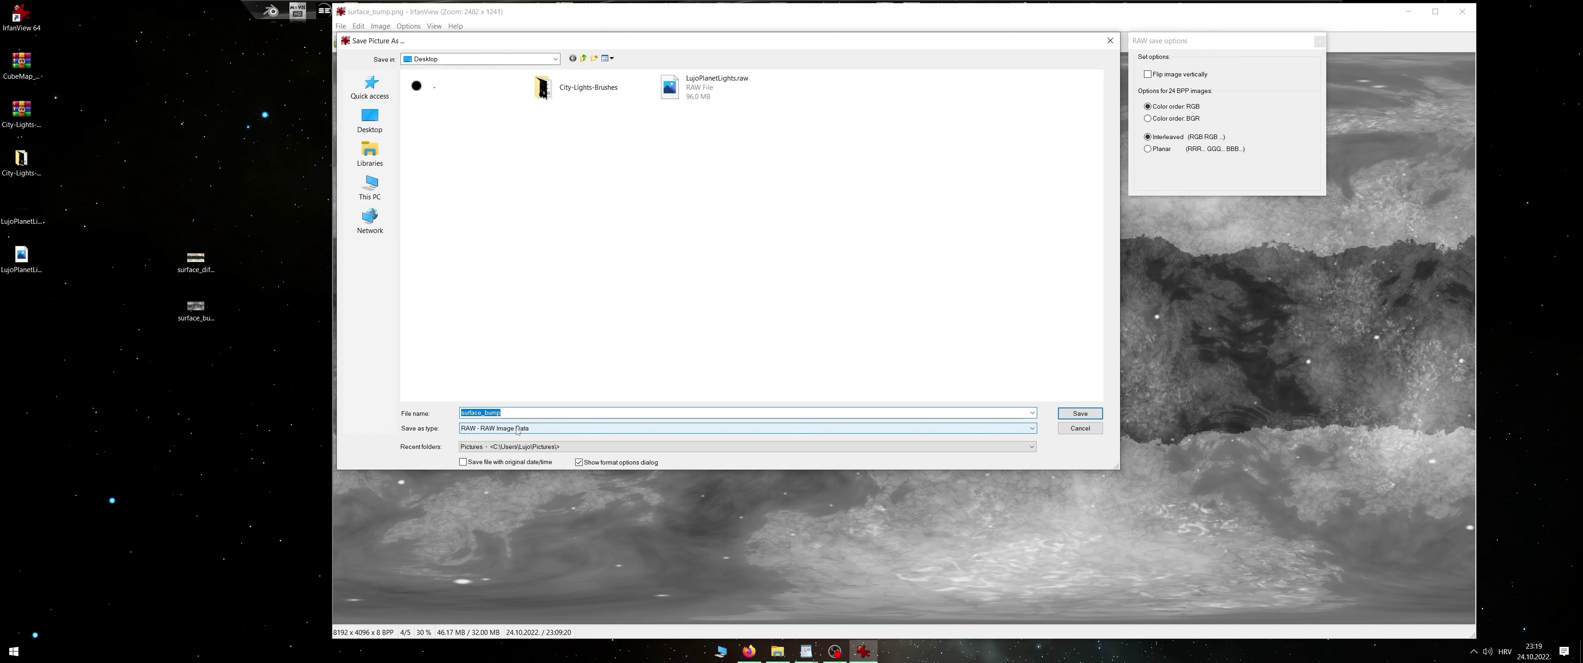
{"action": "left_click", "coordinate": [517, 430]}
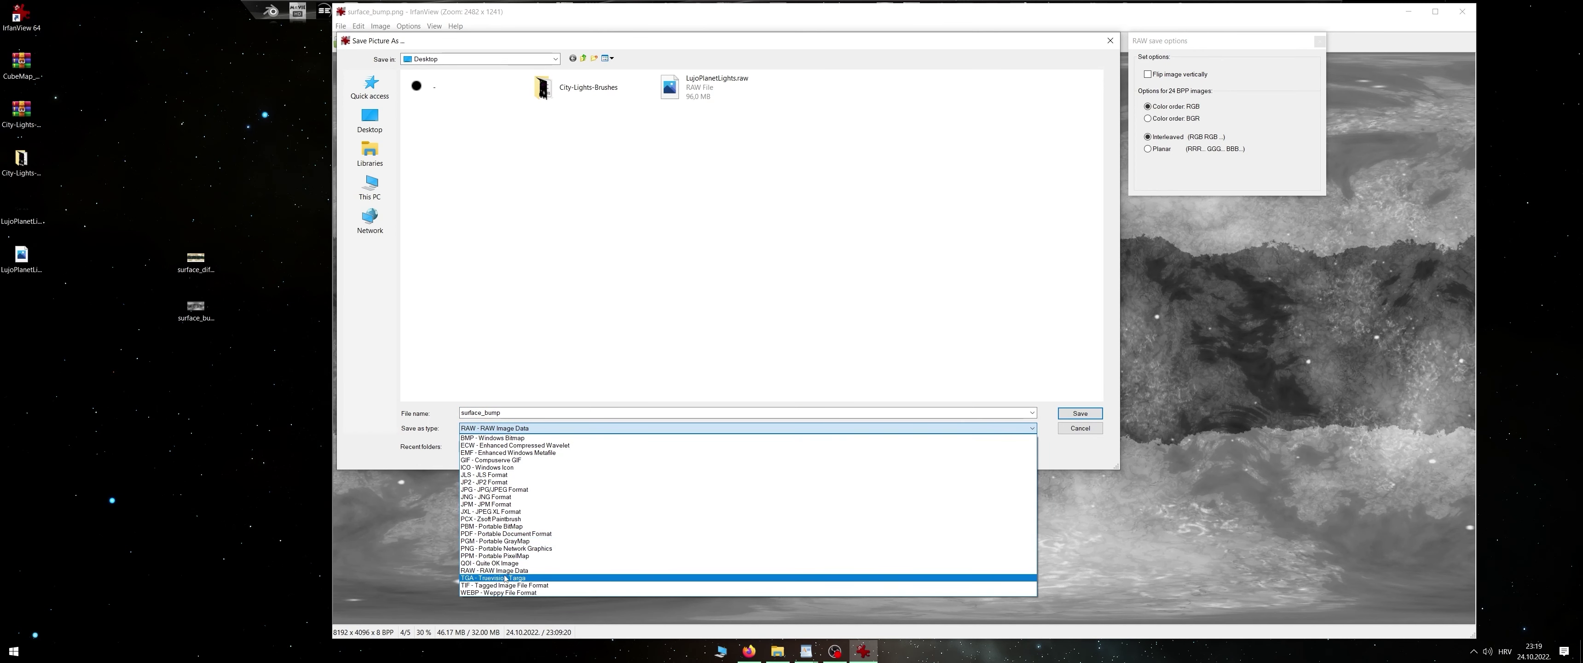
Save the bump map on the Desktop as LujoPlanetBump in RAW Image Data format, then close IrfanView
{"action": "left_click", "coordinate": [517, 410]}
{"action": "double_click", "coordinate": [518, 410]}
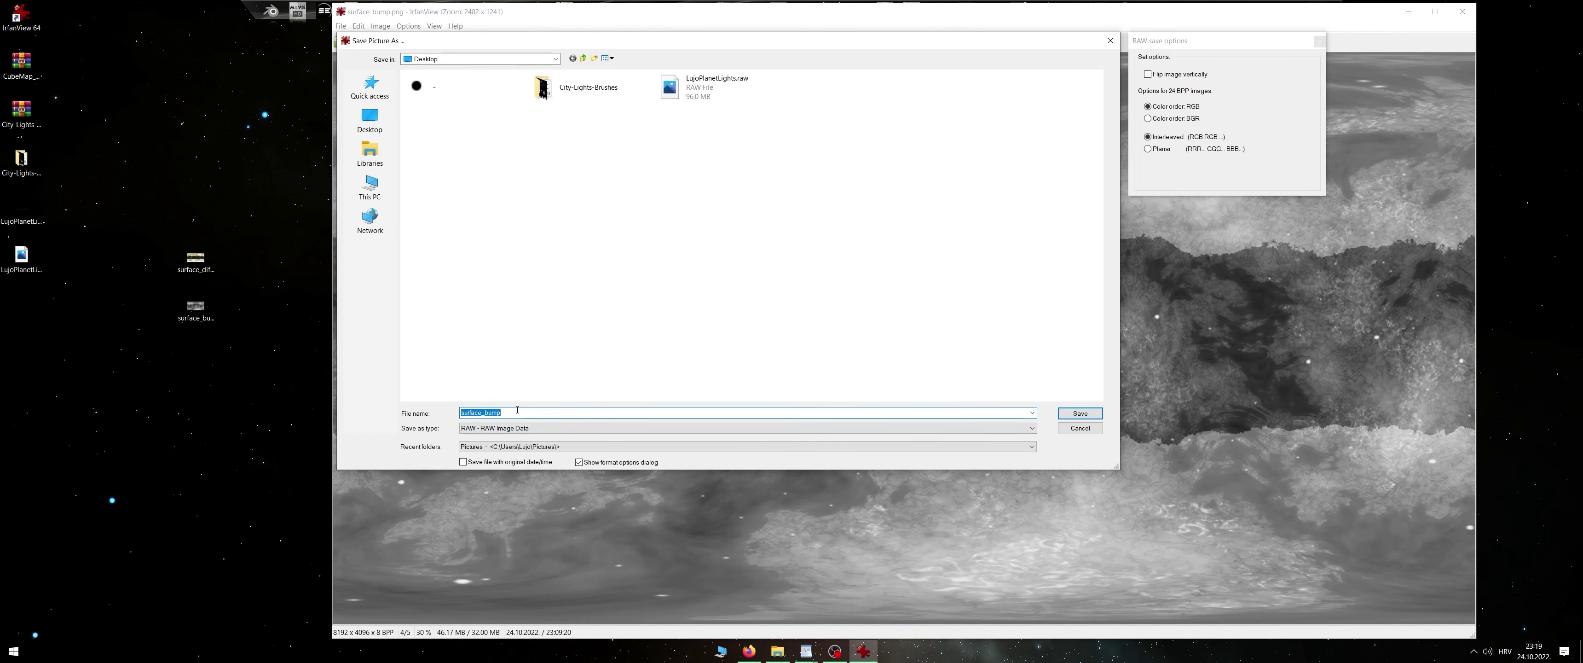
{"action": "type", "text": "LujoPla"}
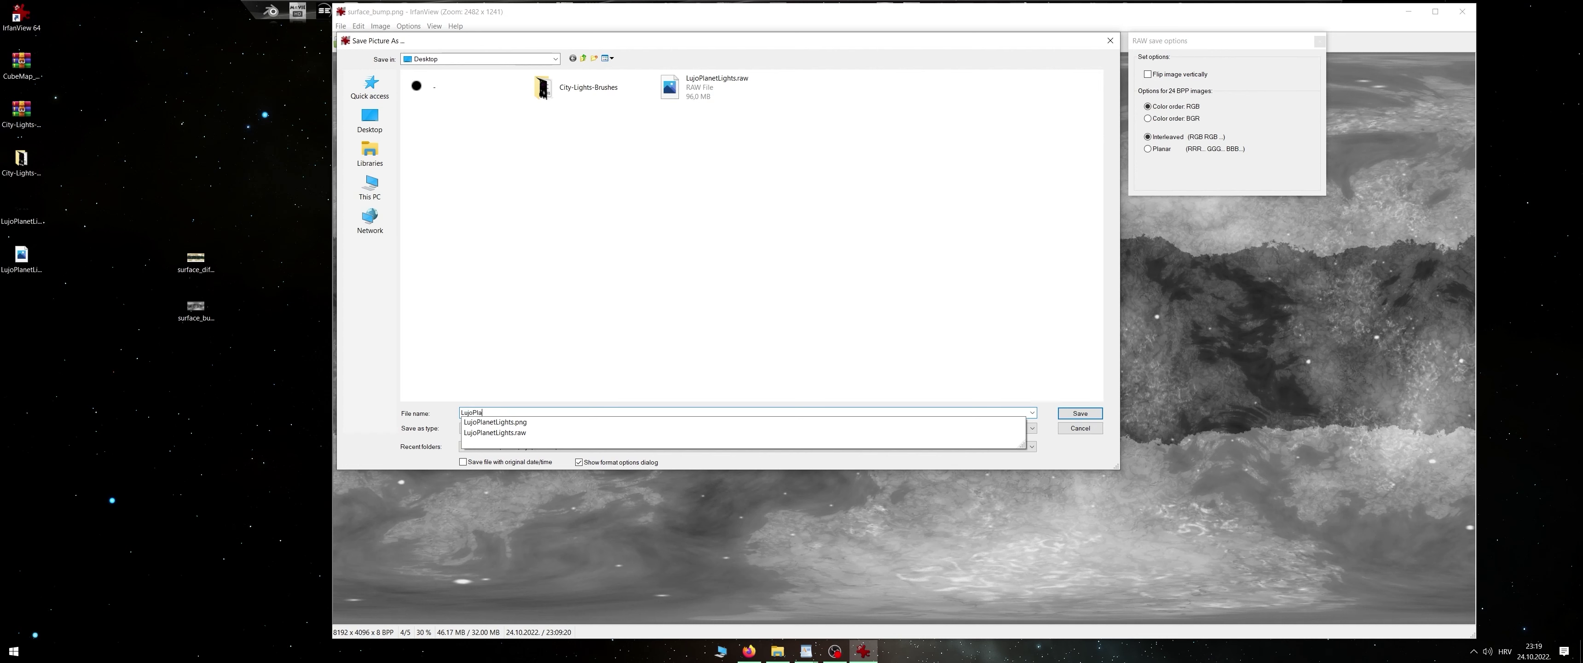
{"action": "type", "text": "nwet"}
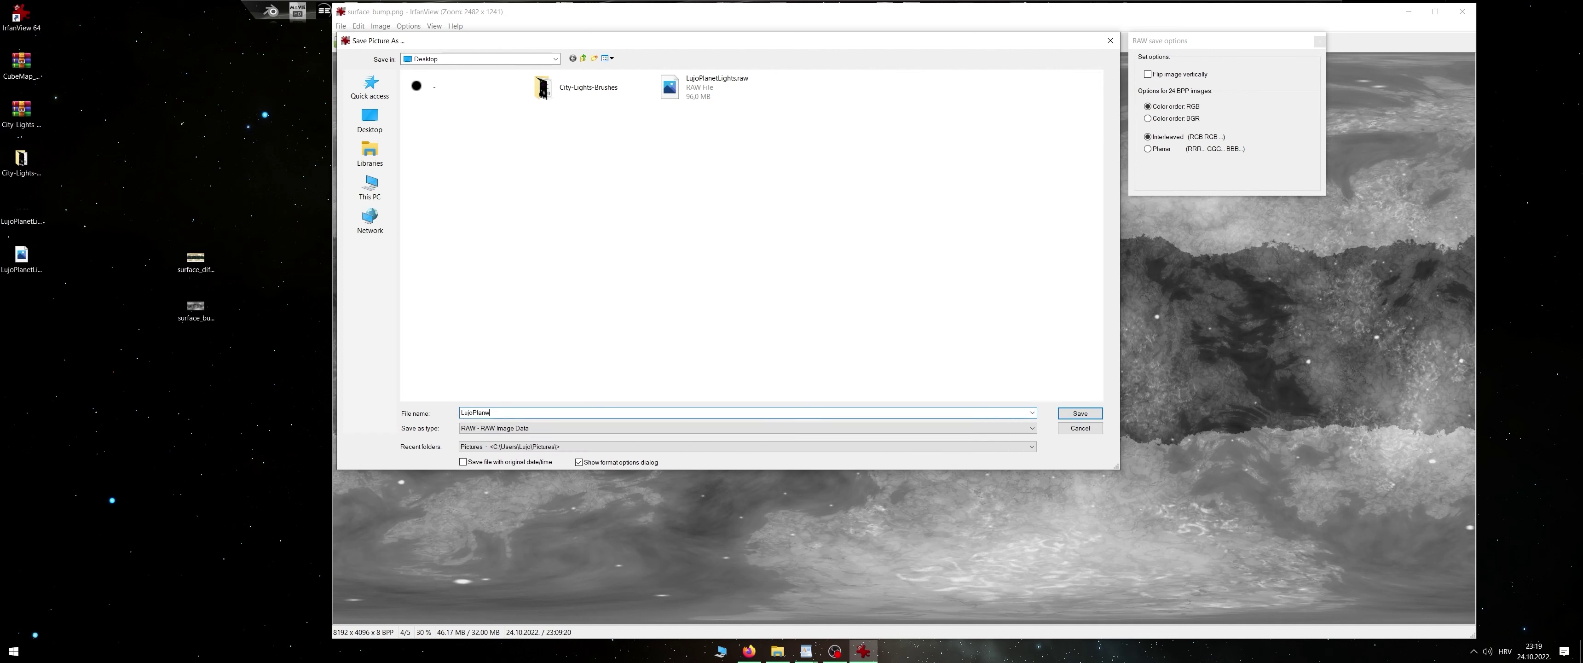
{"action": "key", "text": "BackSpace"}
{"action": "type", "text": "etbum"}
{"action": "left_click", "coordinate": [494, 413]}
{"action": "key", "text": "BackSpace"}
{"action": "type", "text": "B"}
{"action": "left_click", "coordinate": [1075, 413]}
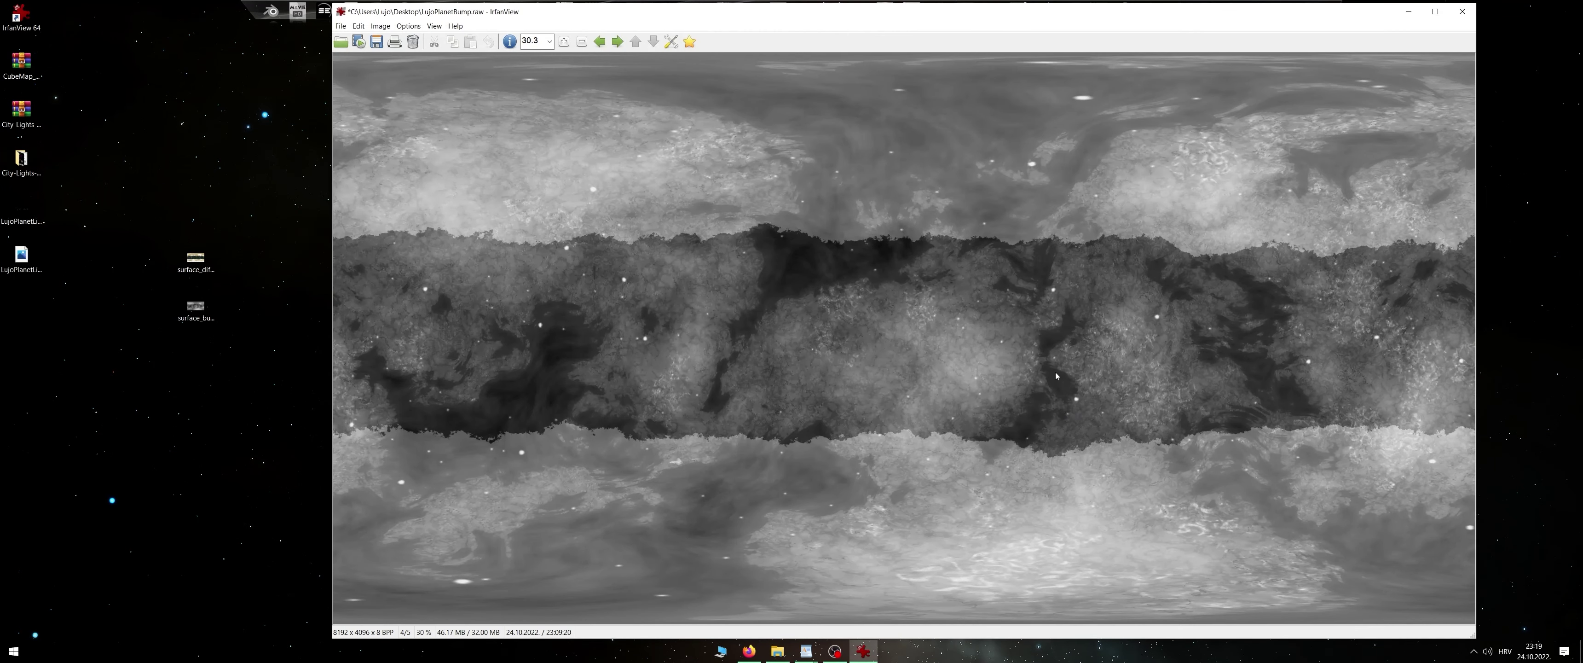
{"action": "left_click", "coordinate": [1462, 12]}
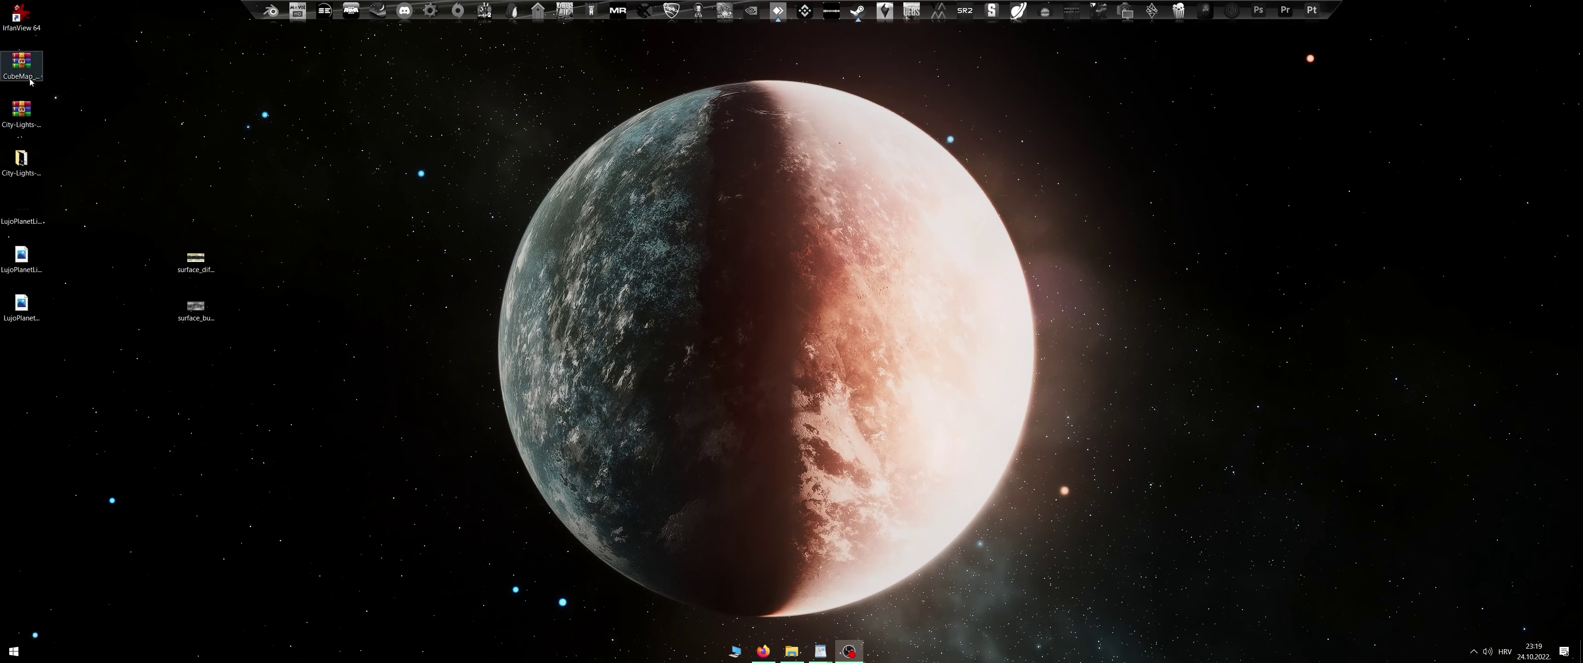
Extract CubeMap_1_16.zip into its own CubeMap_1_16 folder on the Desktop
{"action": "left_click", "coordinate": [22, 65]}
{"action": "right_click", "coordinate": [29, 56]}
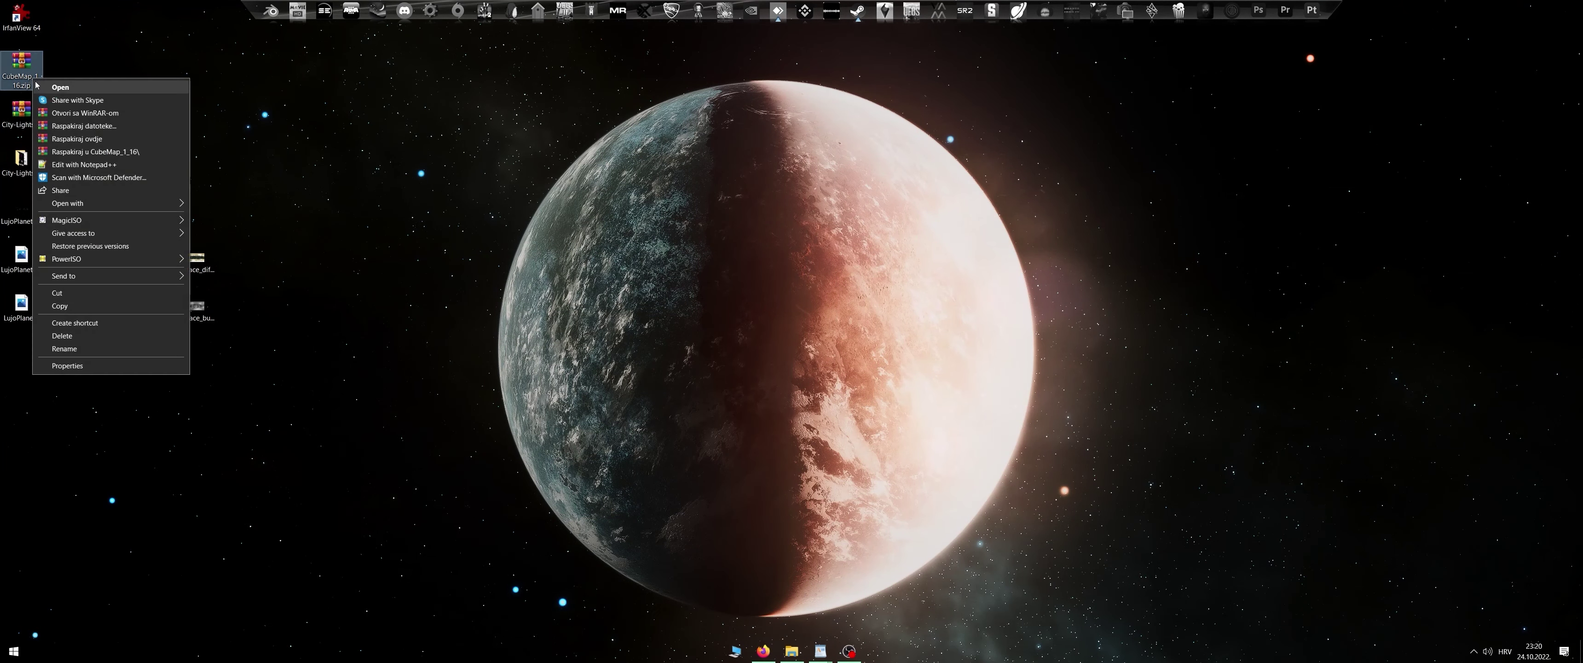
{"action": "left_click", "coordinate": [128, 155]}
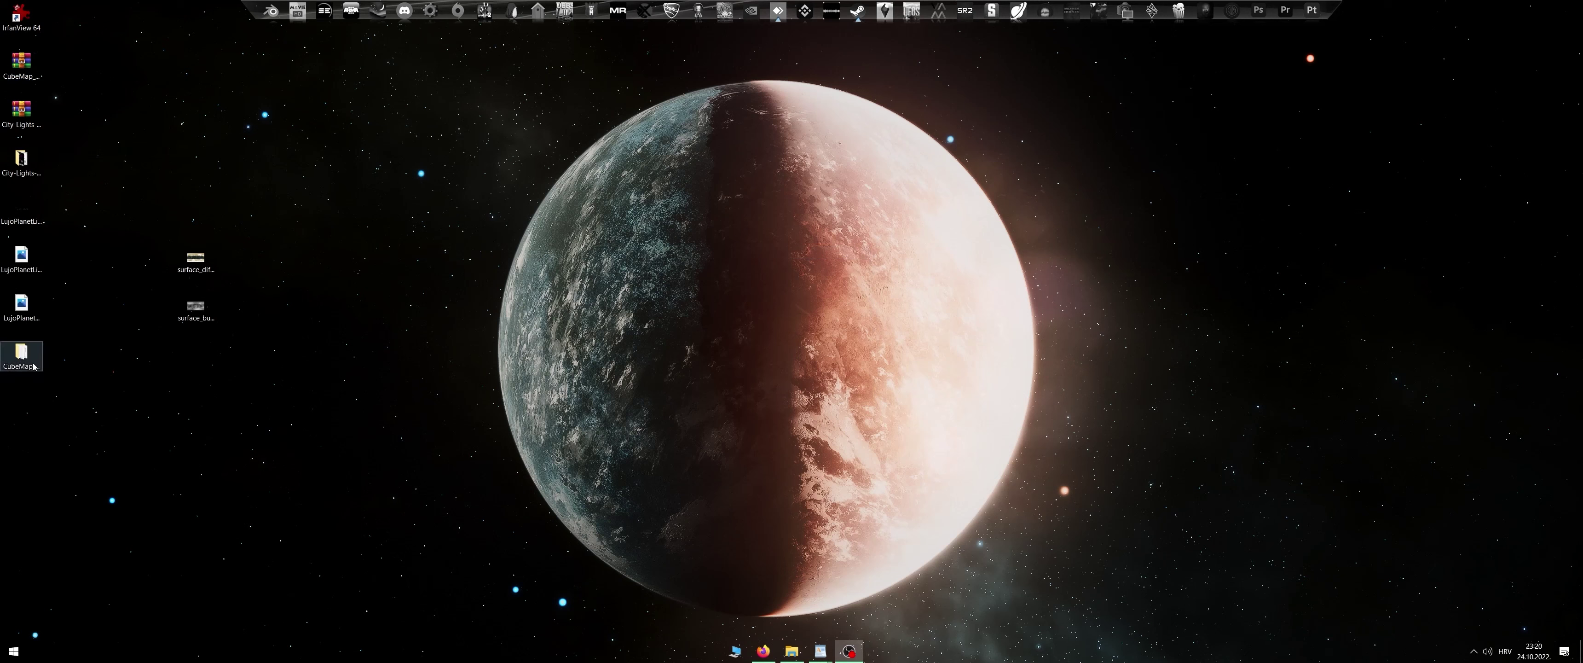
Open the extracted CubeMap_1_16 folder and look through default_cub.ccf in WordPad, then close the file
{"action": "double_click", "coordinate": [21, 353]}
{"action": "left_click_drag", "start_coordinate": [722, 148], "coordinate": [936, 137]}
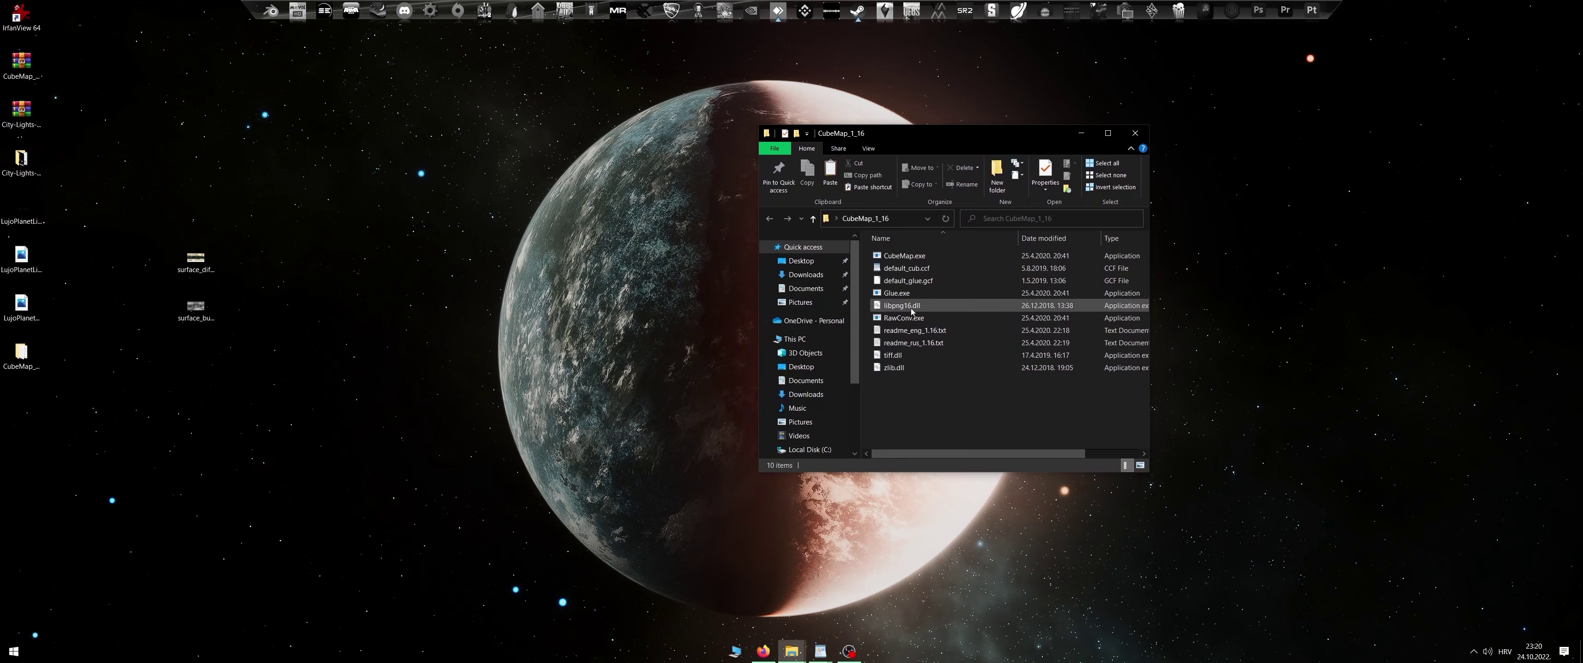
{"action": "left_click", "coordinate": [889, 273]}
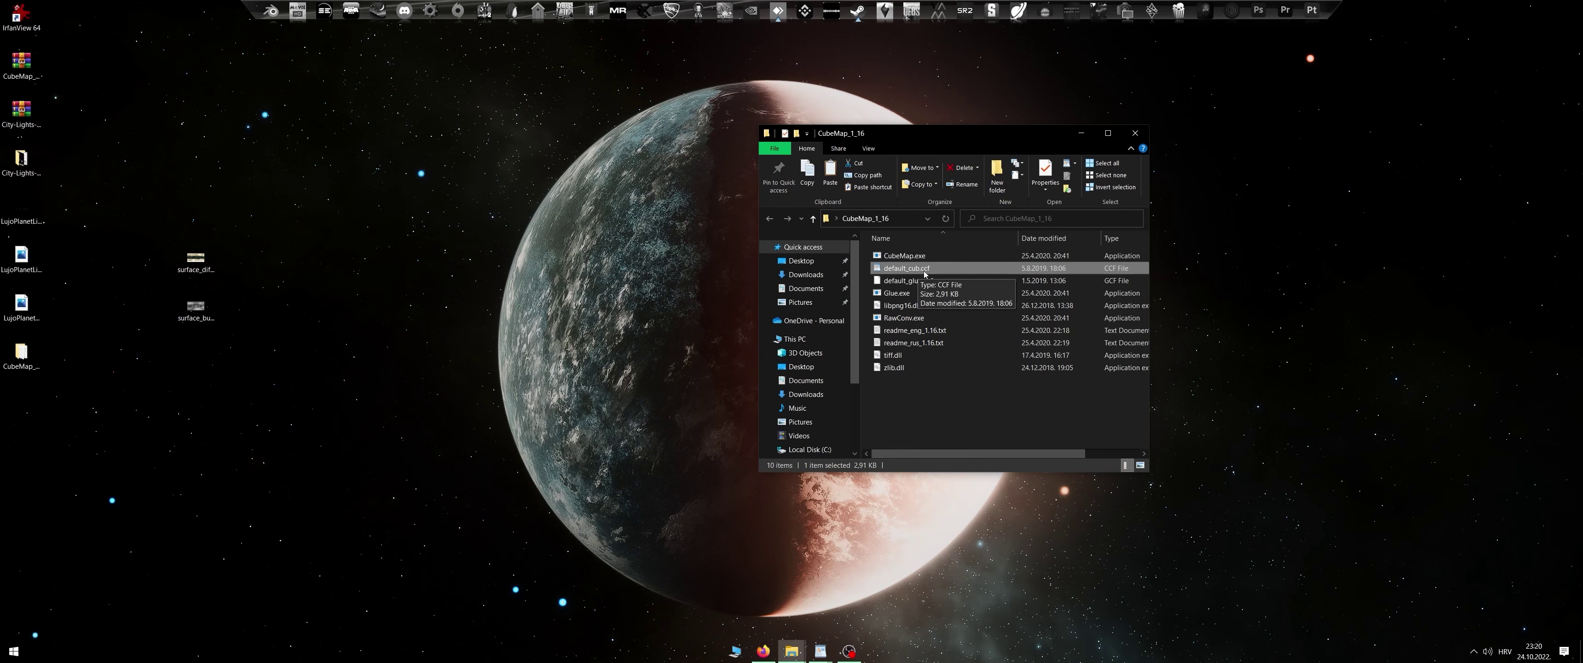
{"action": "double_click", "coordinate": [924, 274]}
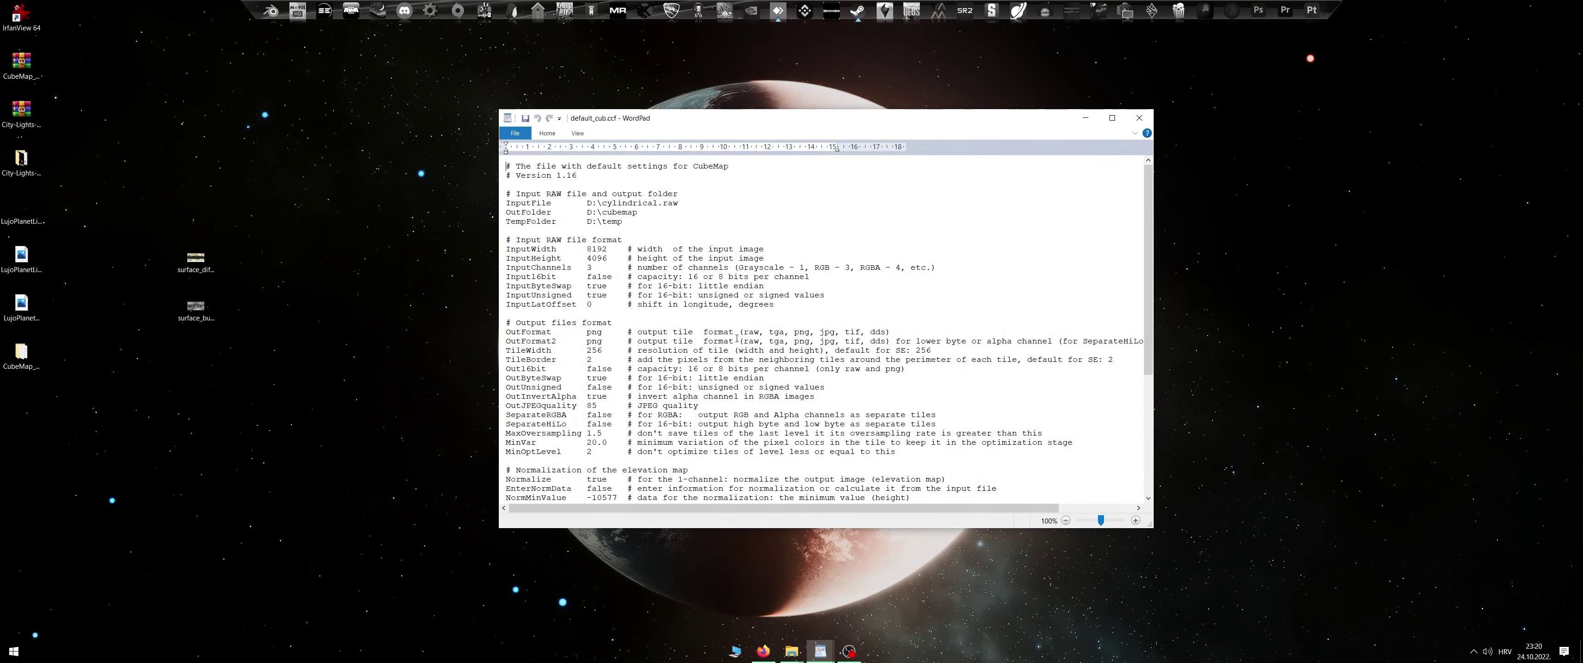
{"action": "left_click", "coordinate": [1139, 117]}
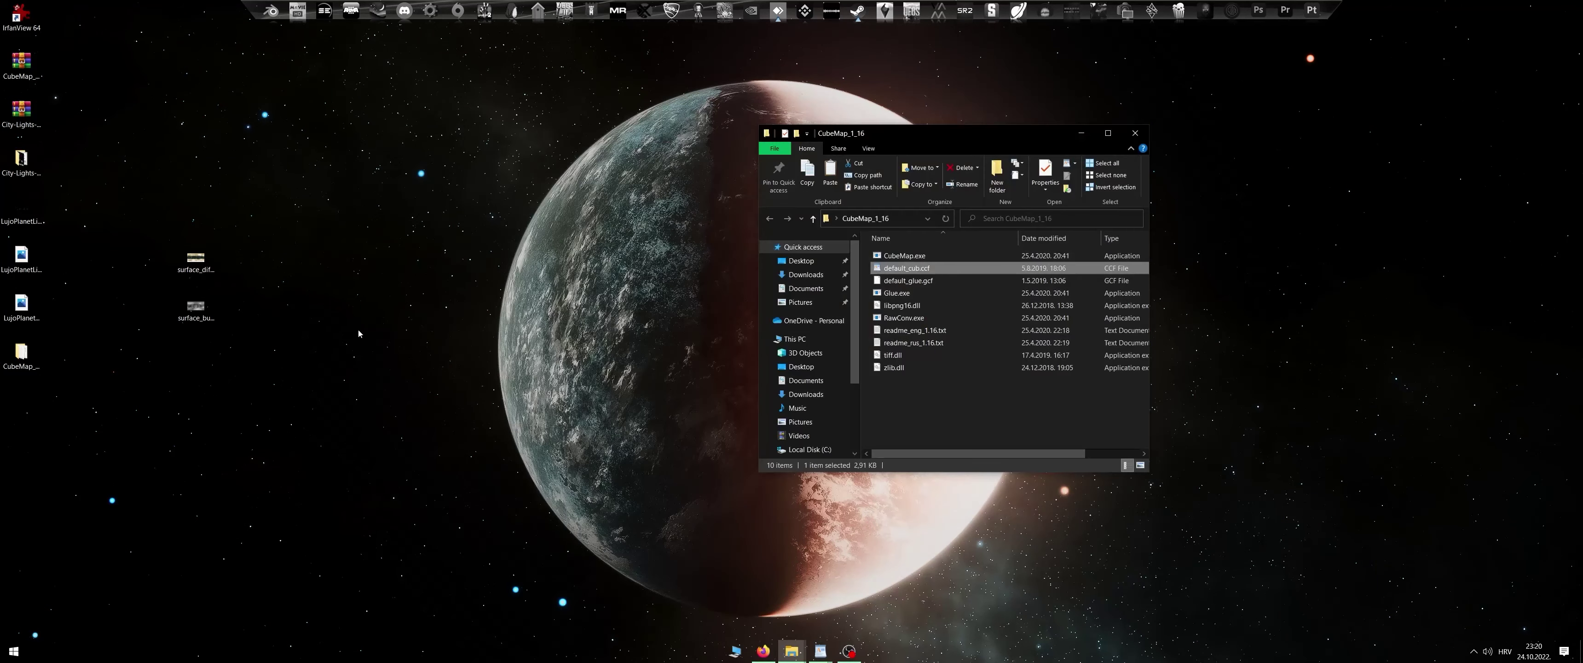
Create a Desktop folder named TextureOut and place it directly below the CubeMap_1_16 folder
{"action": "right_click", "coordinate": [183, 364]}
{"action": "mouse_move", "coordinate": [272, 488]}
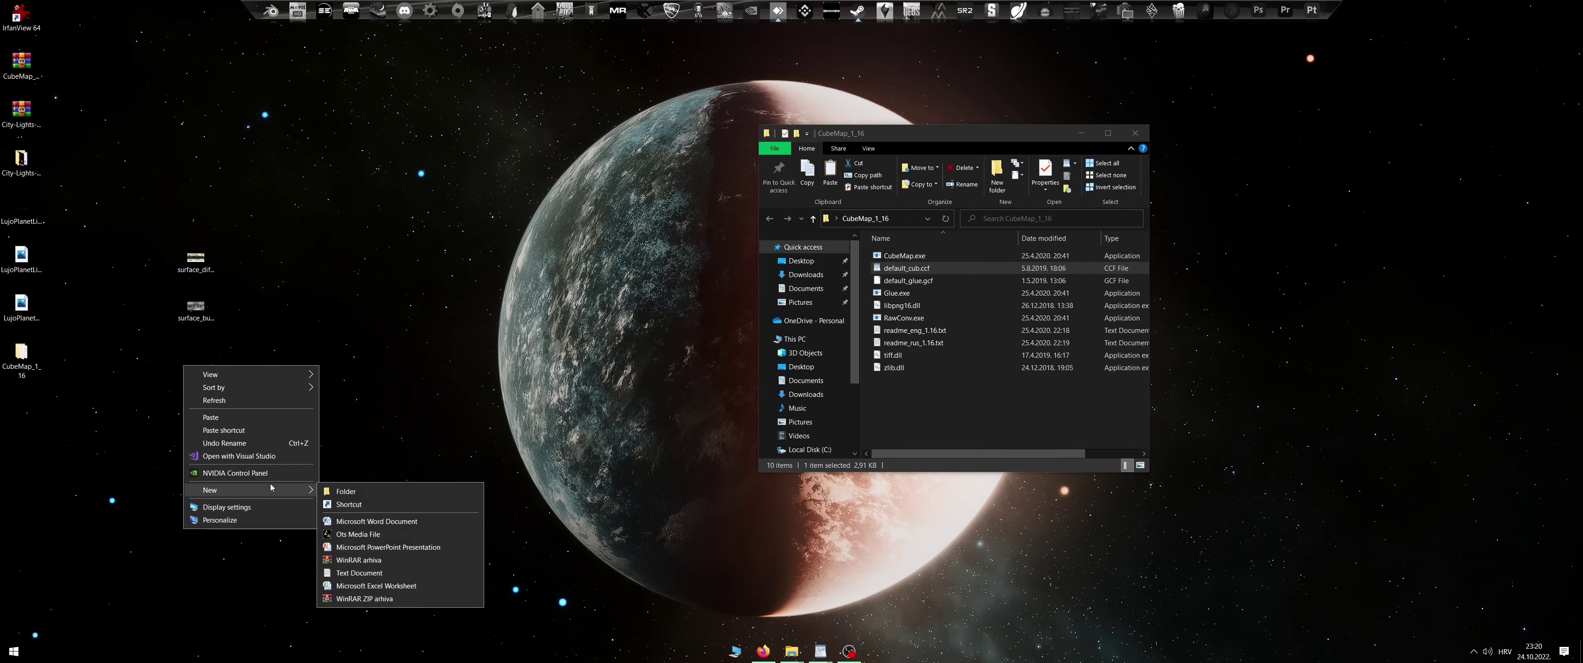
{"action": "left_click", "coordinate": [365, 491]}
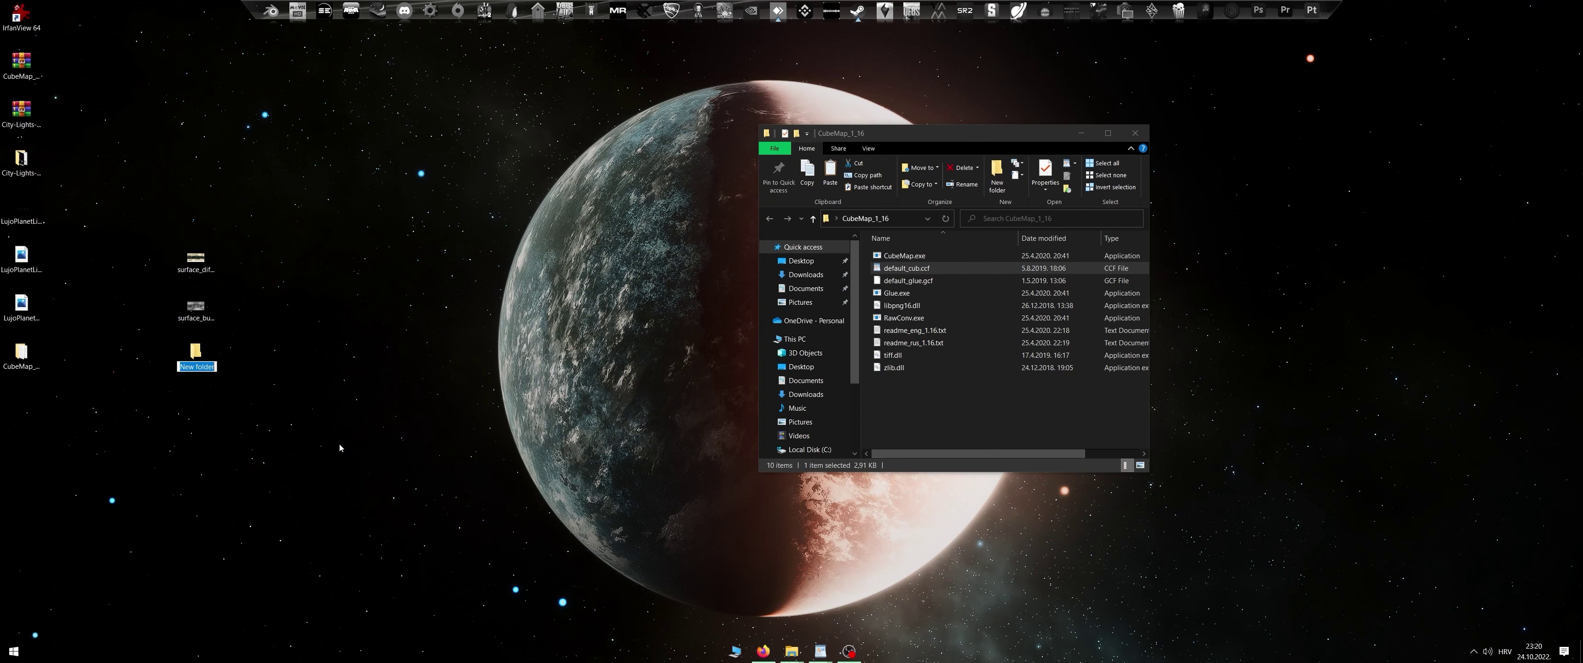
{"action": "type", "text": "TexturesOut"}
{"action": "key", "text": "Return"}
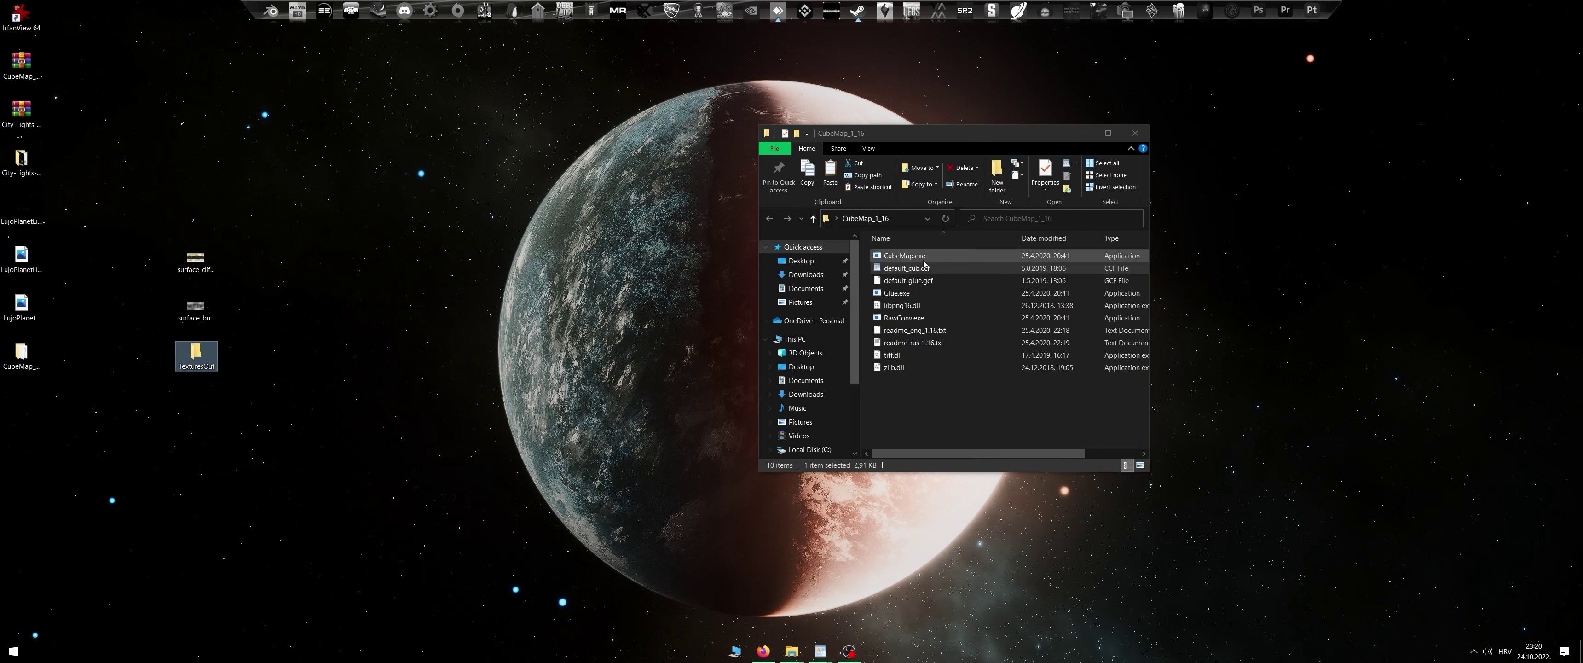
{"action": "left_click_drag", "start_coordinate": [196, 354], "coordinate": [24, 406]}
Reopen default_cub.ccf in WordPad and examine its InputFile and OutFolder path entries
{"action": "double_click", "coordinate": [906, 268]}
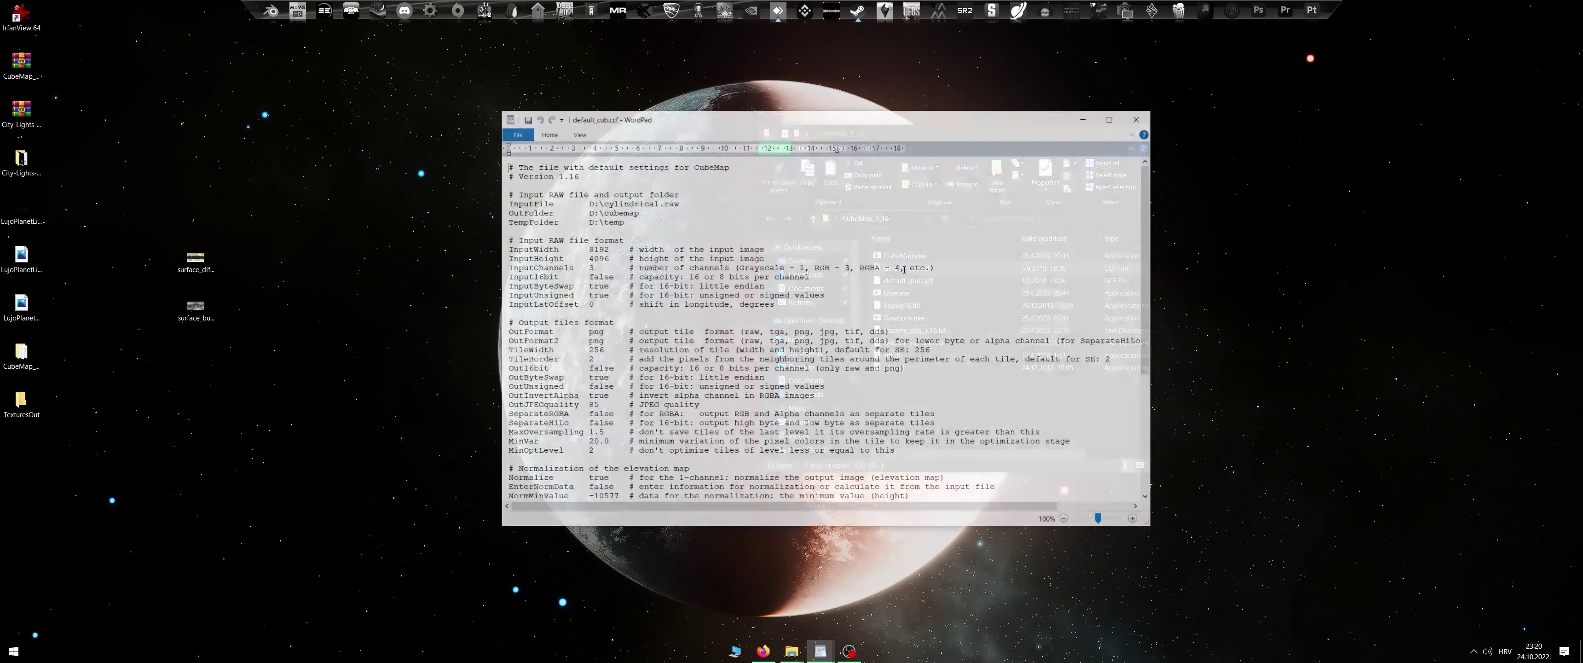
{"action": "left_click_drag", "start_coordinate": [788, 128], "coordinate": [710, 193]}
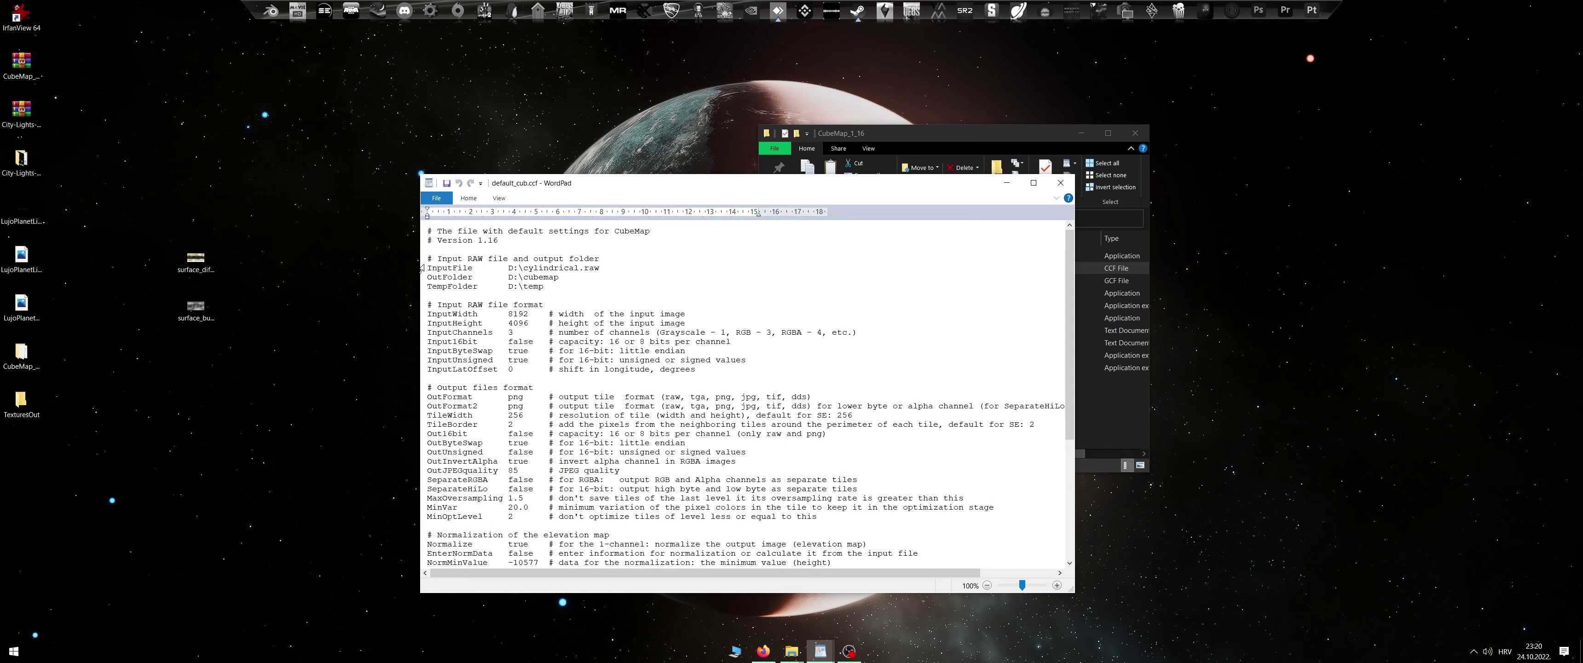
{"action": "left_click_drag", "start_coordinate": [427, 267], "coordinate": [585, 269]}
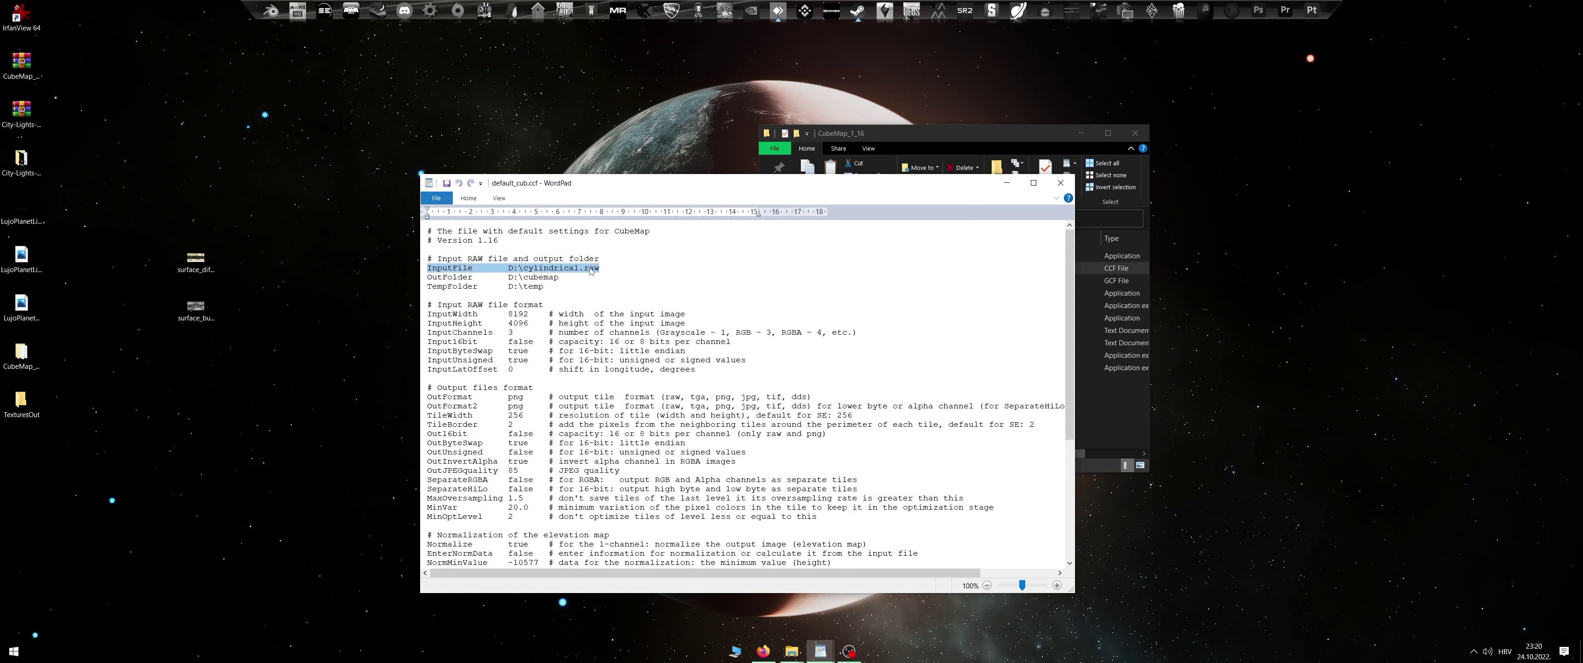
{"action": "left_click", "coordinate": [590, 271]}
{"action": "left_click_drag", "start_coordinate": [427, 277], "coordinate": [559, 277]}
{"action": "left_click", "coordinate": [543, 277]}
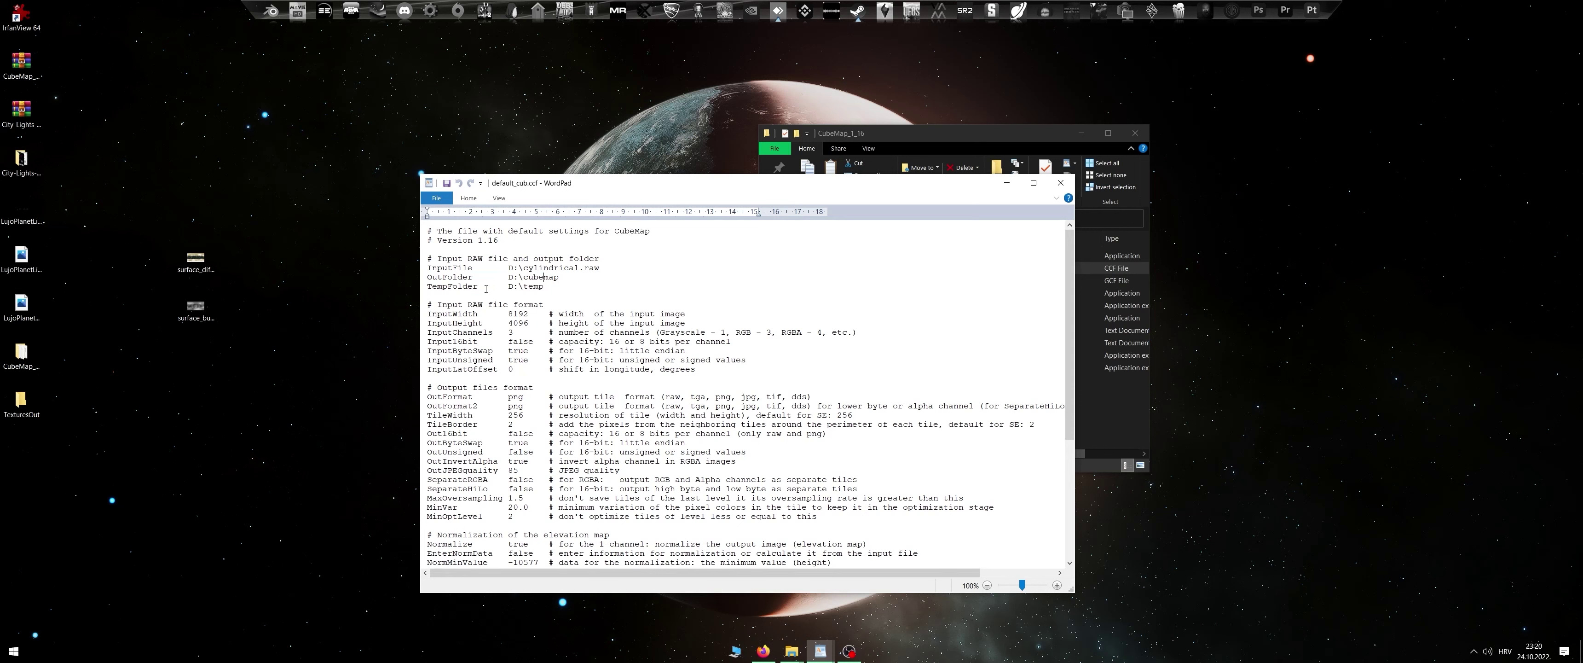
Replace the InputFile path in default_cub.ccf with the Desktop location copied from the properties of LujoPlanetLights.raw
{"action": "left_click", "coordinate": [424, 287]}
{"action": "left_click", "coordinate": [438, 289]}
{"action": "left_click", "coordinate": [29, 271]}
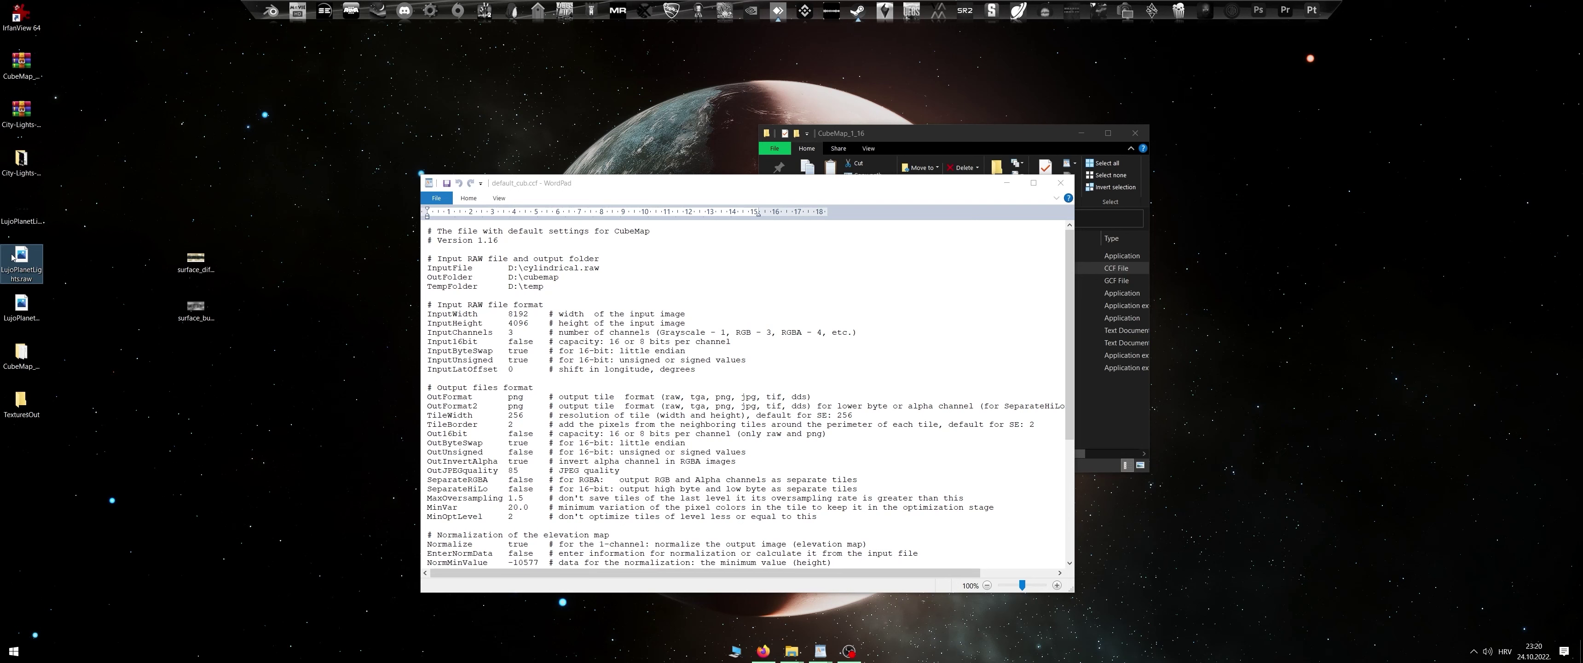
{"action": "right_click", "coordinate": [18, 257]}
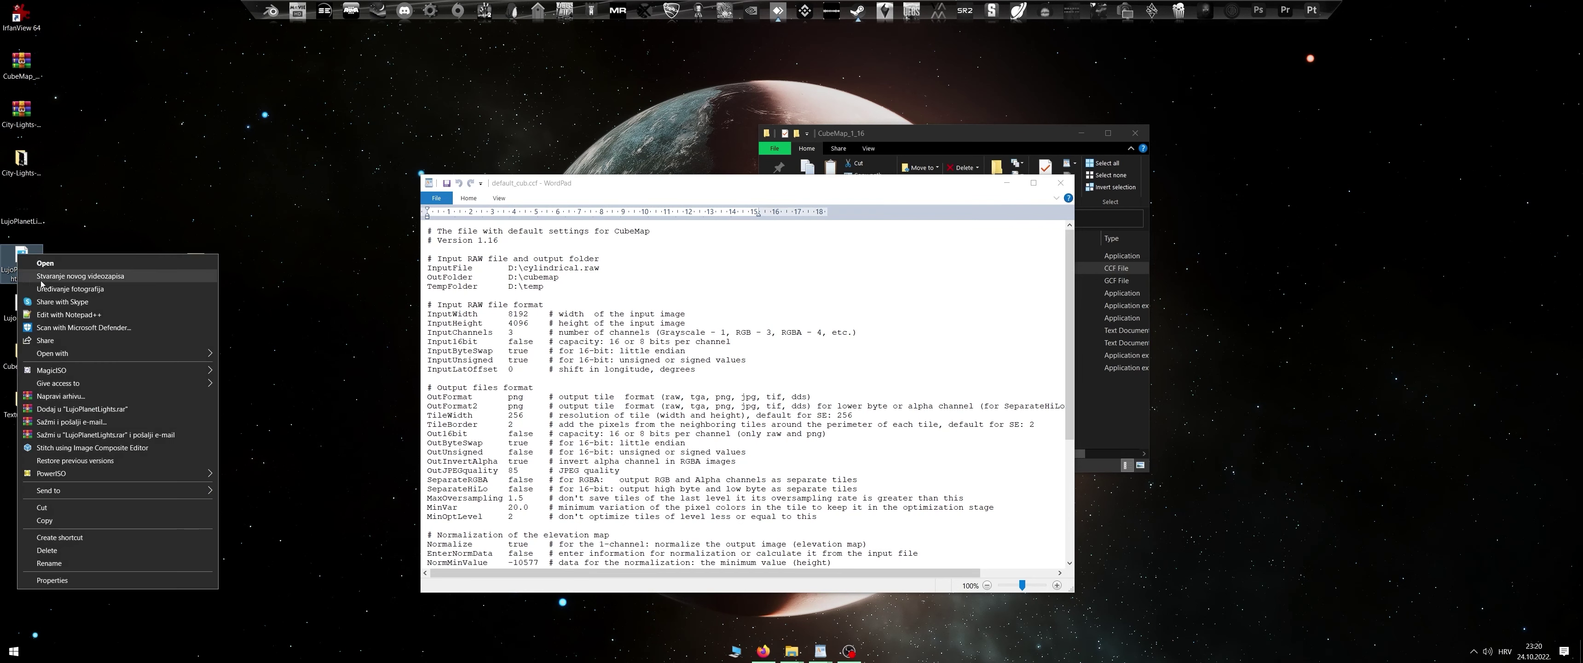
{"action": "left_click", "coordinate": [62, 582]}
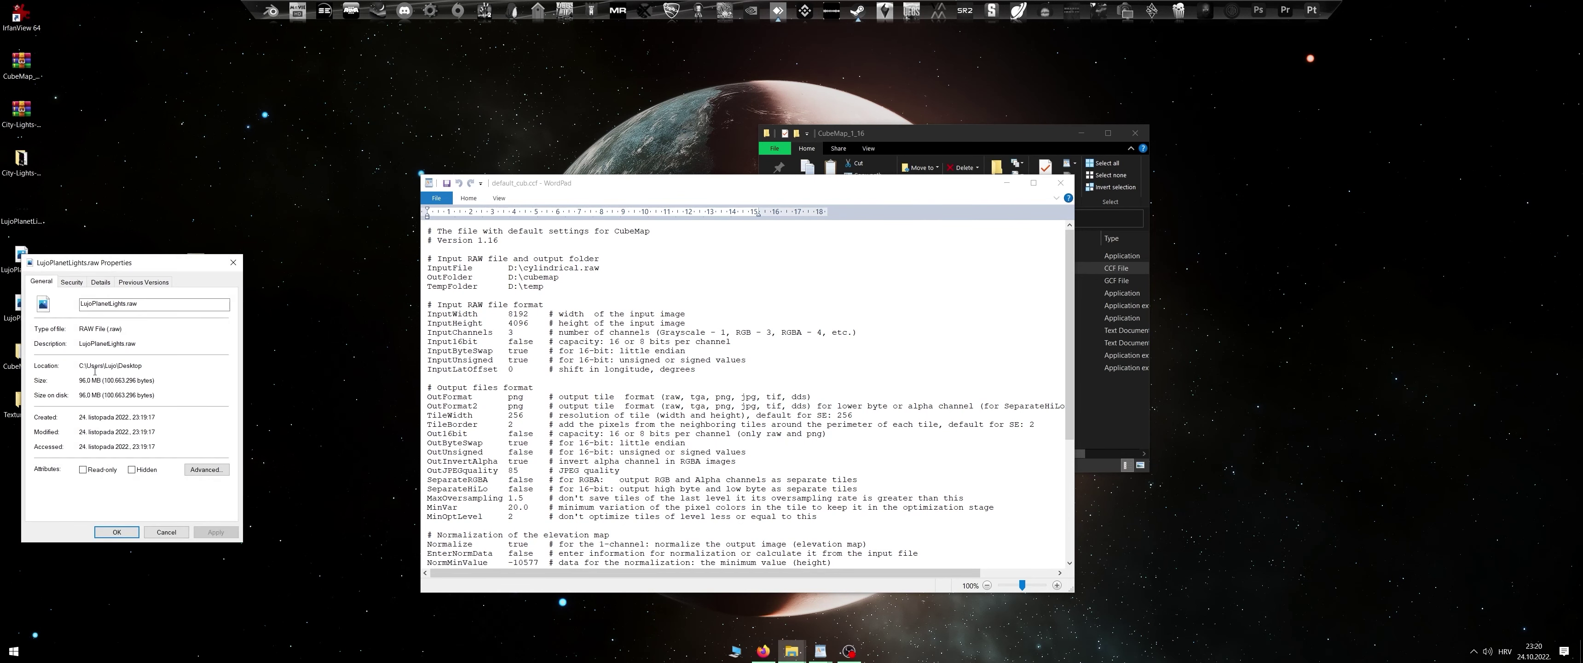
{"action": "left_click_drag", "start_coordinate": [80, 365], "coordinate": [146, 363]}
{"action": "key", "text": "ctrl+c"}
{"action": "left_click", "coordinate": [513, 269]}
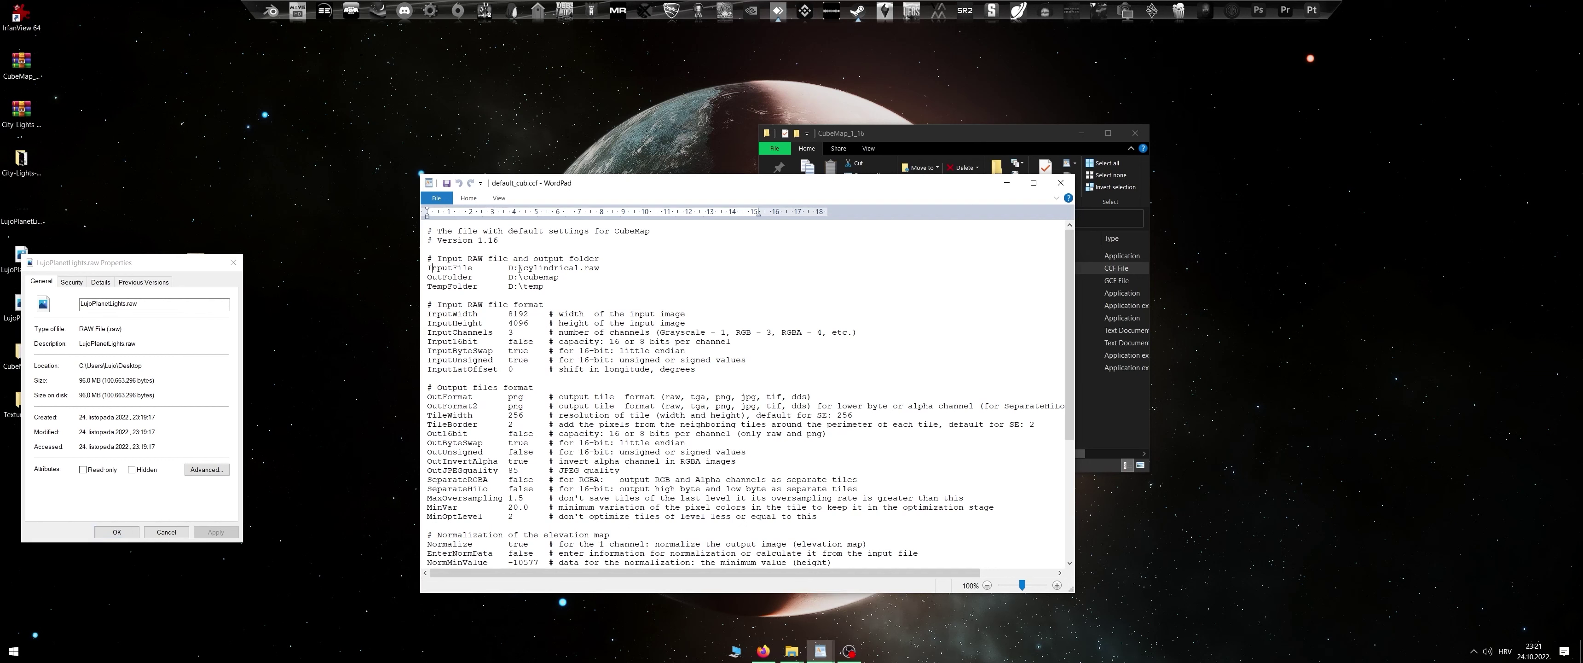
{"action": "left_click_drag", "start_coordinate": [509, 268], "coordinate": [600, 267]}
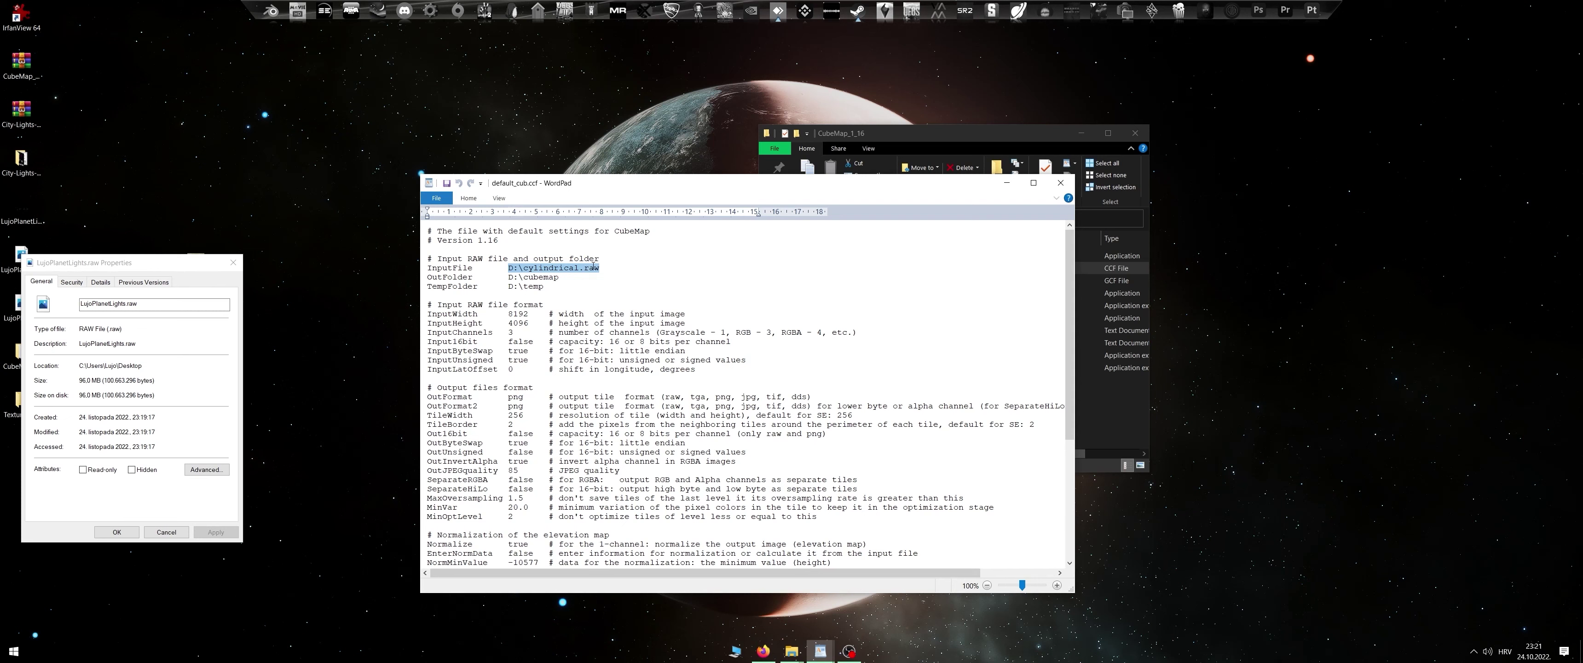
{"action": "key", "text": "ctrl+v"}
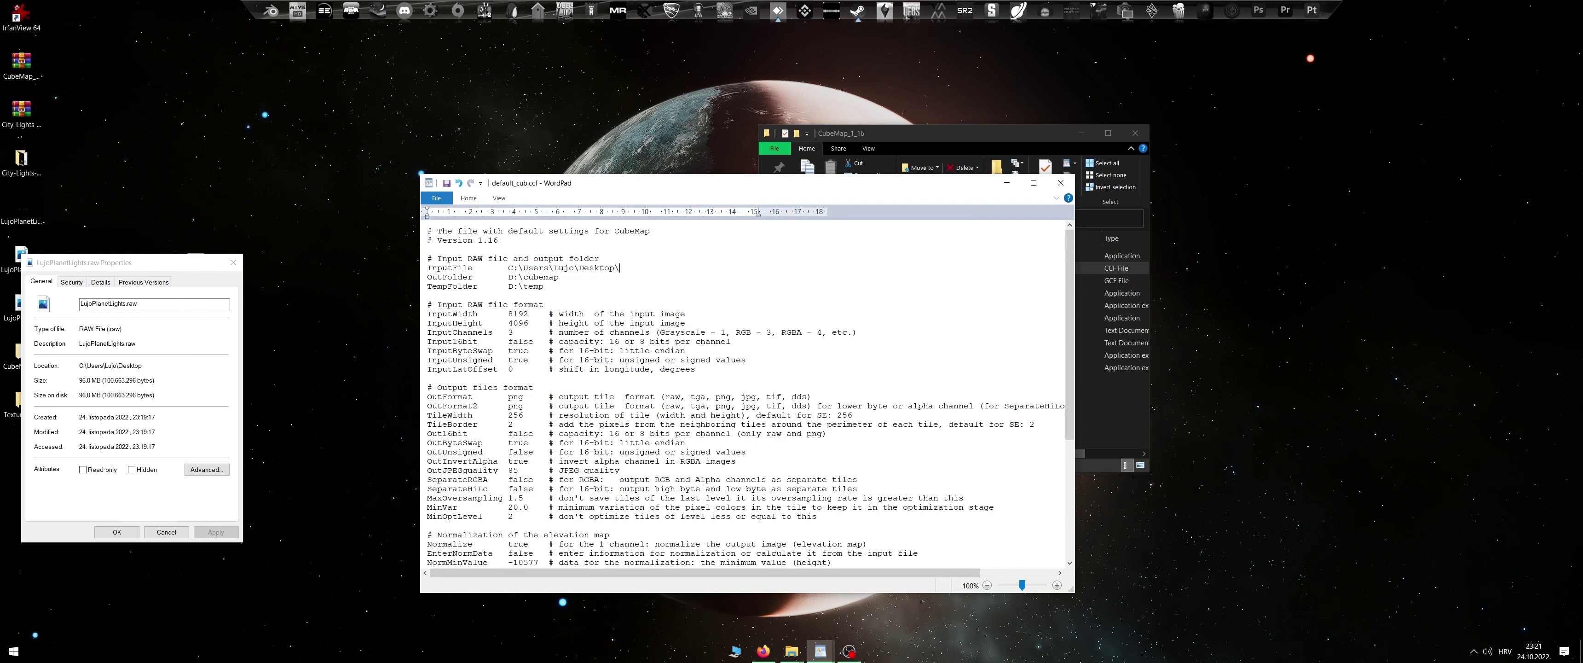
Append the file name LujoPlanetLights.raw, copied from its properties, to the InputFile path and close the properties
{"action": "left_click_drag", "start_coordinate": [123, 263], "coordinate": [197, 288]}
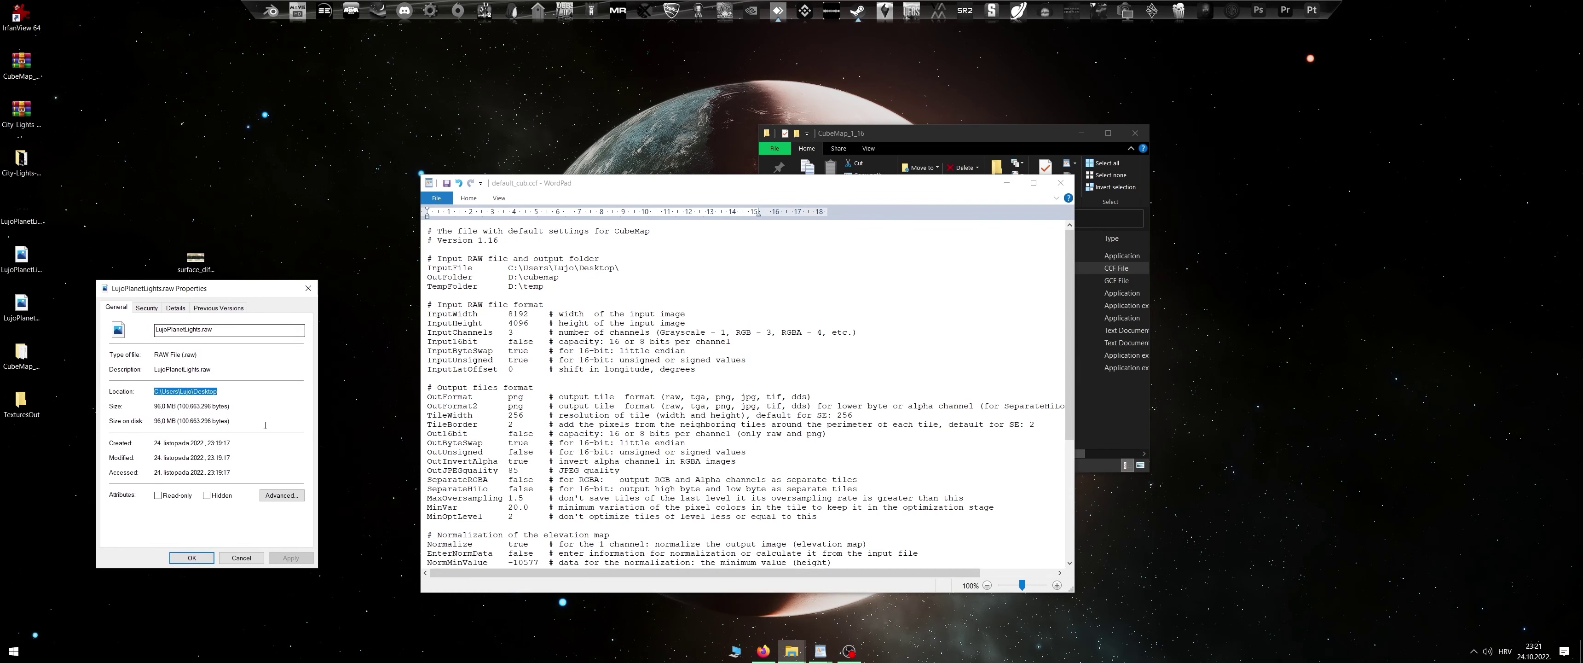
{"action": "key", "text": "shift+Tab"}
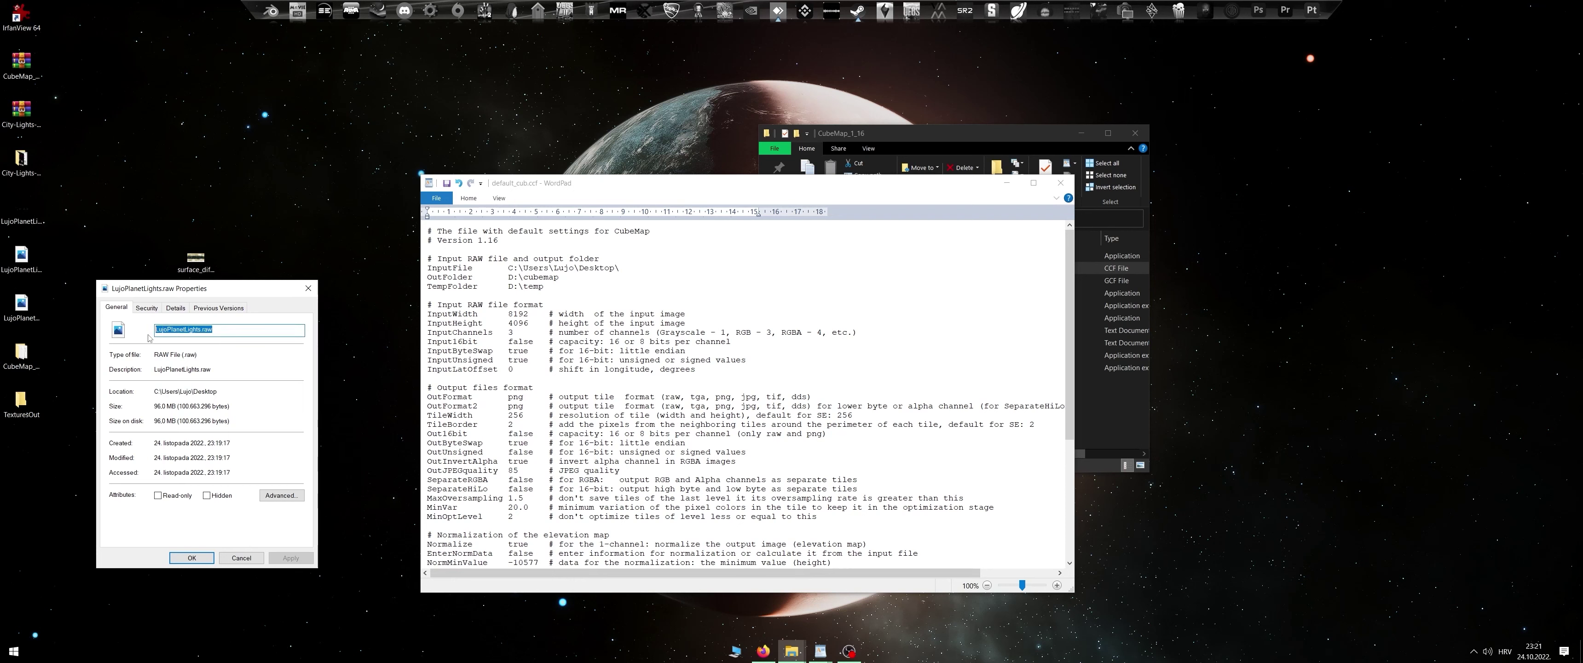
{"action": "key", "text": "ctrl+c"}
{"action": "key", "text": "alt+Tab"}
{"action": "key", "text": "ctrl+v"}
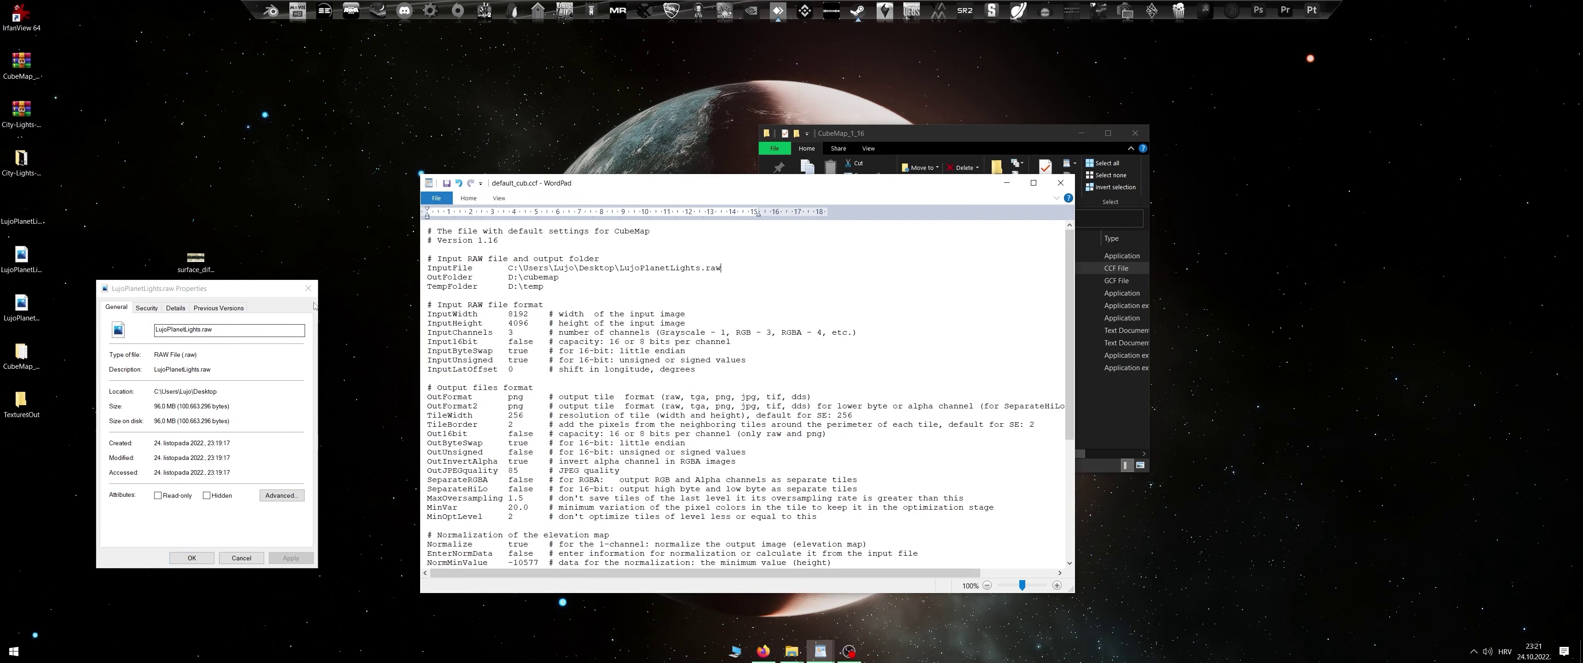
{"action": "left_click", "coordinate": [308, 287]}
Set OutFolder to the full path of the Desktop folder TexturesOut, copying its location and name from its properties
{"action": "left_click_drag", "start_coordinate": [22, 406], "coordinate": [66, 454]}
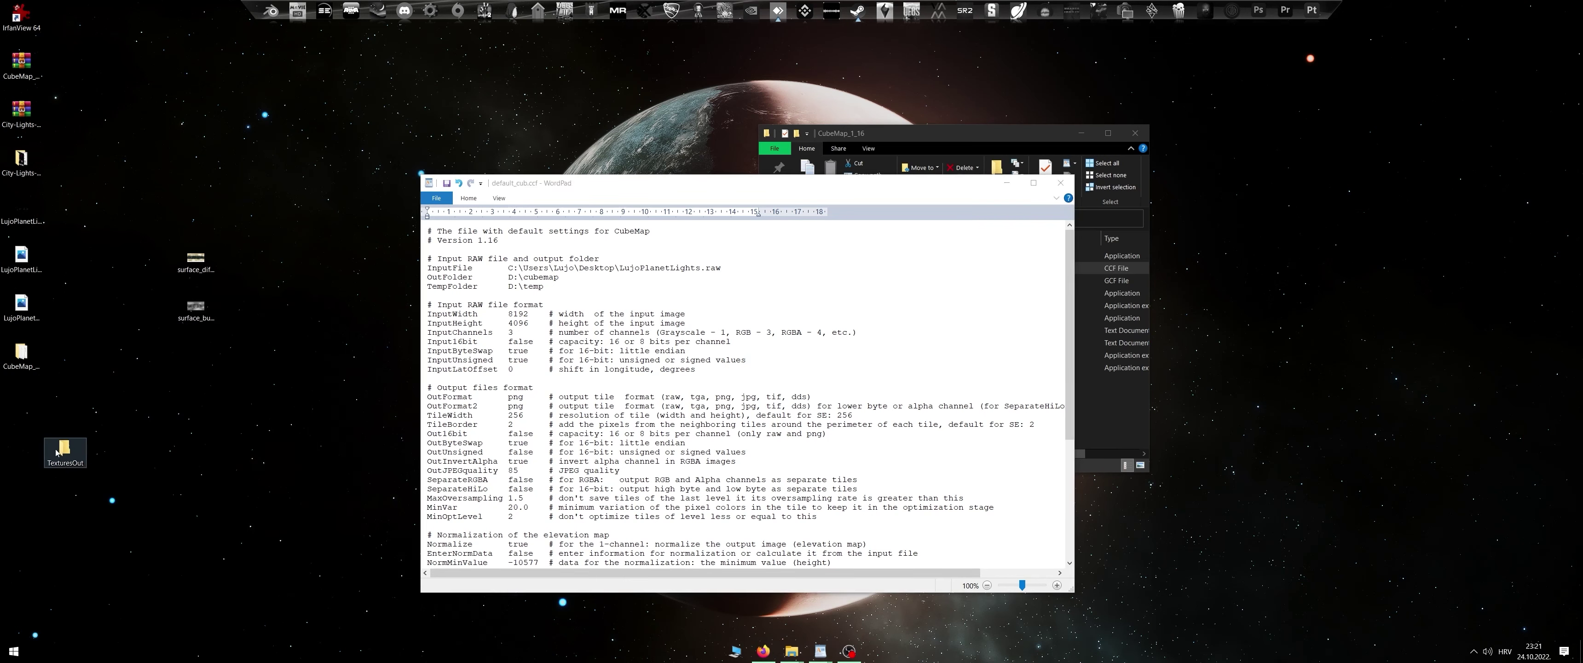
{"action": "right_click", "coordinate": [57, 442]}
{"action": "left_click", "coordinate": [89, 436]}
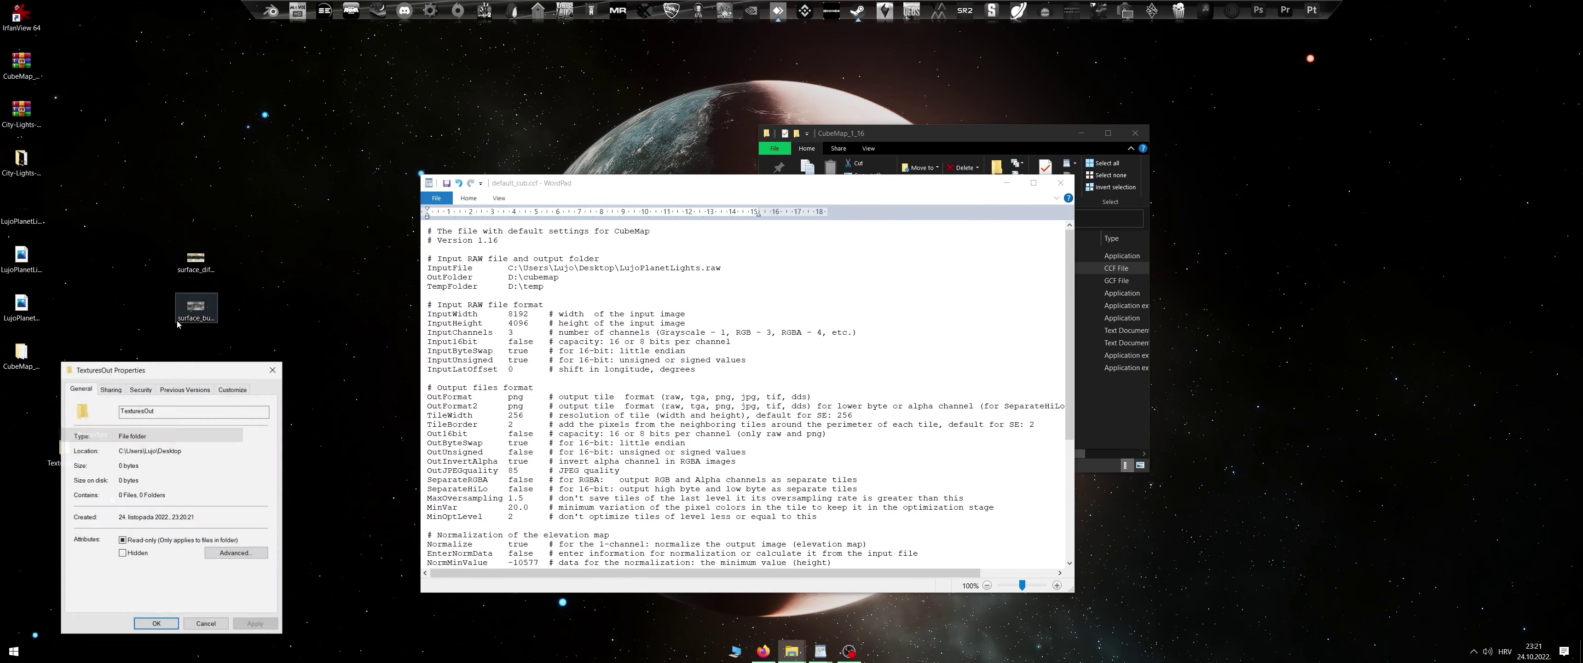
{"action": "left_click_drag", "start_coordinate": [183, 450], "coordinate": [121, 449]}
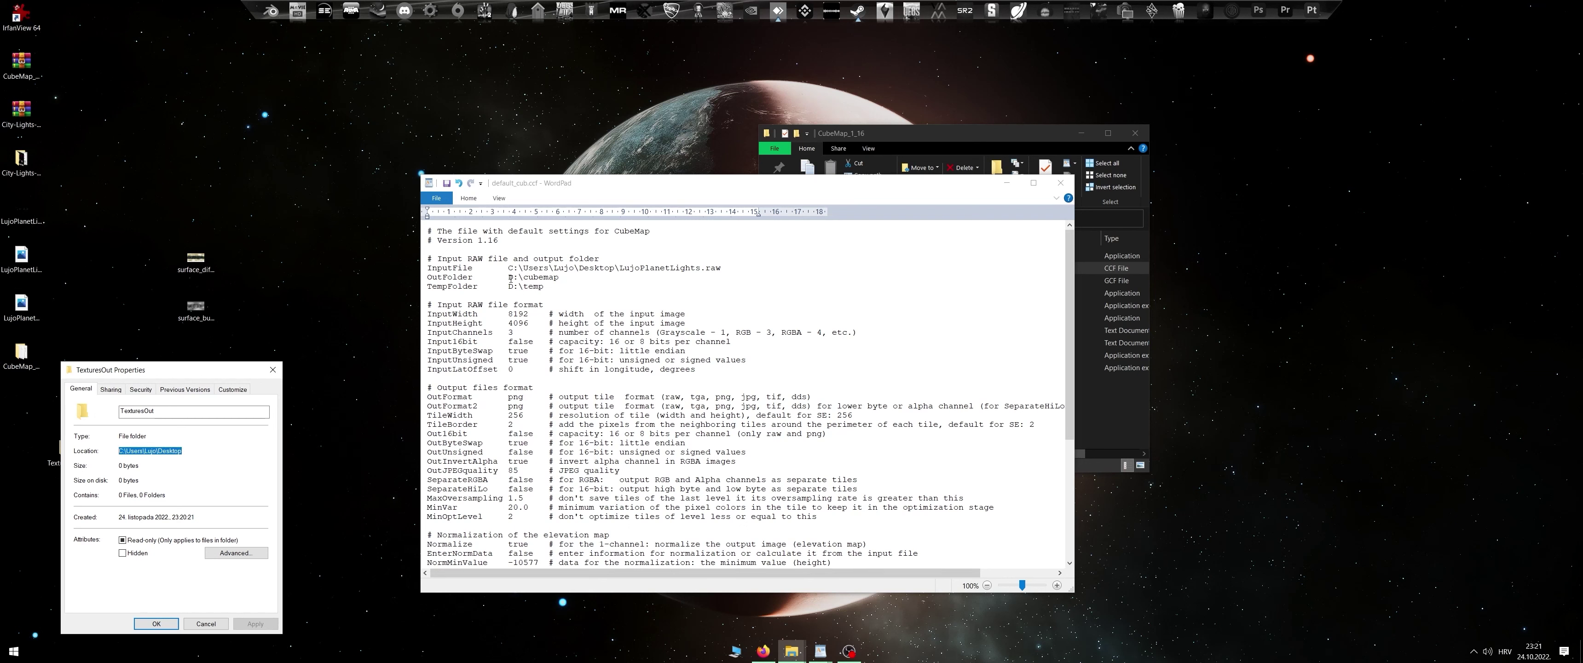
{"action": "key", "text": "alt+Tab"}
{"action": "left_click_drag", "start_coordinate": [509, 277], "coordinate": [559, 278]}
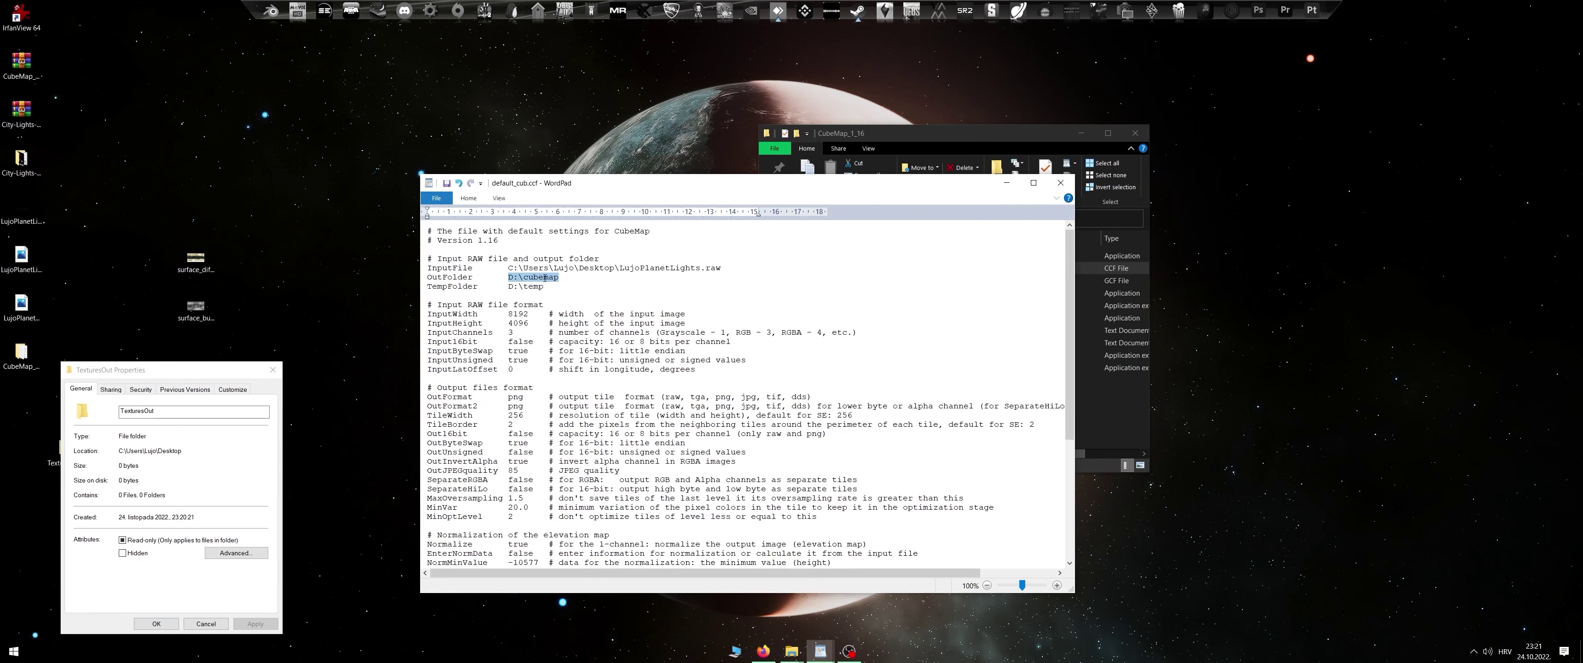
{"action": "key", "text": "ctrl+v"}
{"action": "left_click", "coordinate": [118, 419]}
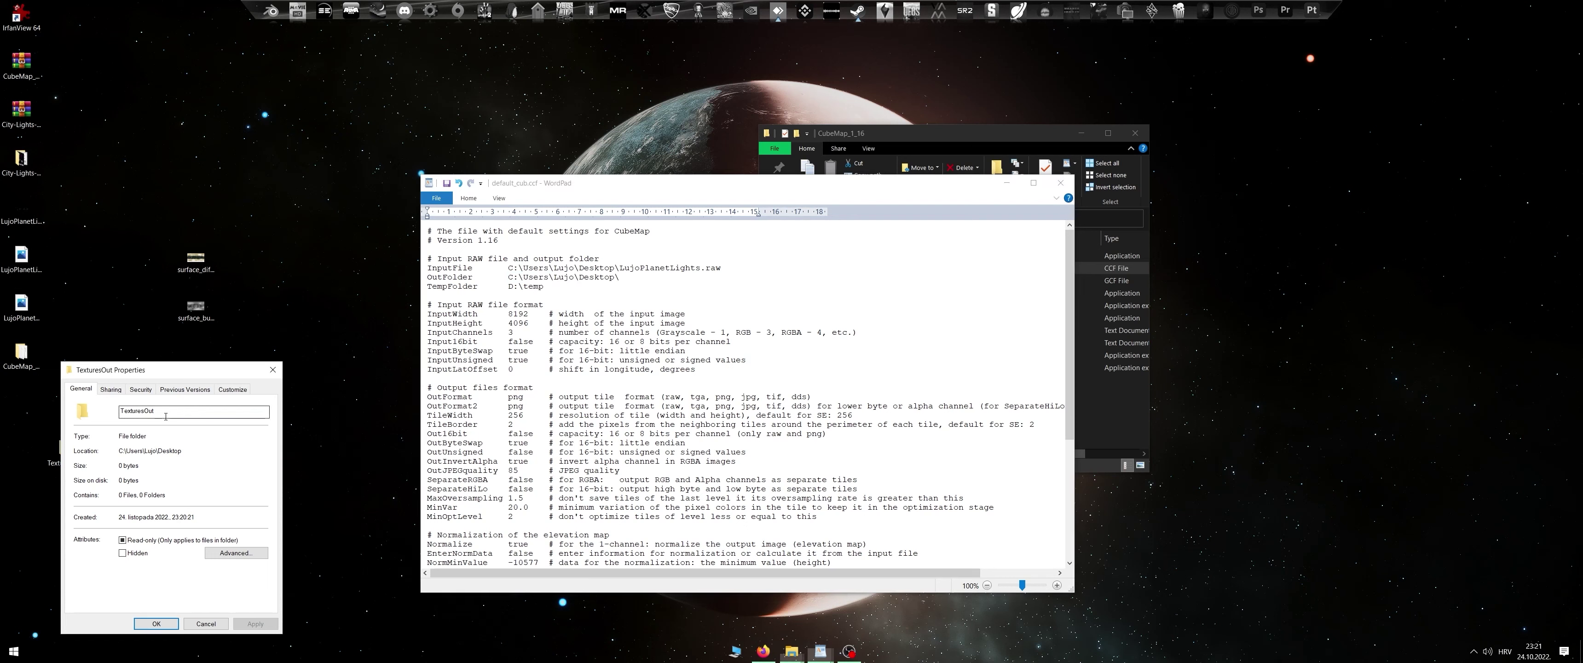
{"action": "key", "text": "alt+Tab"}
{"action": "key", "text": "ctrl+v"}
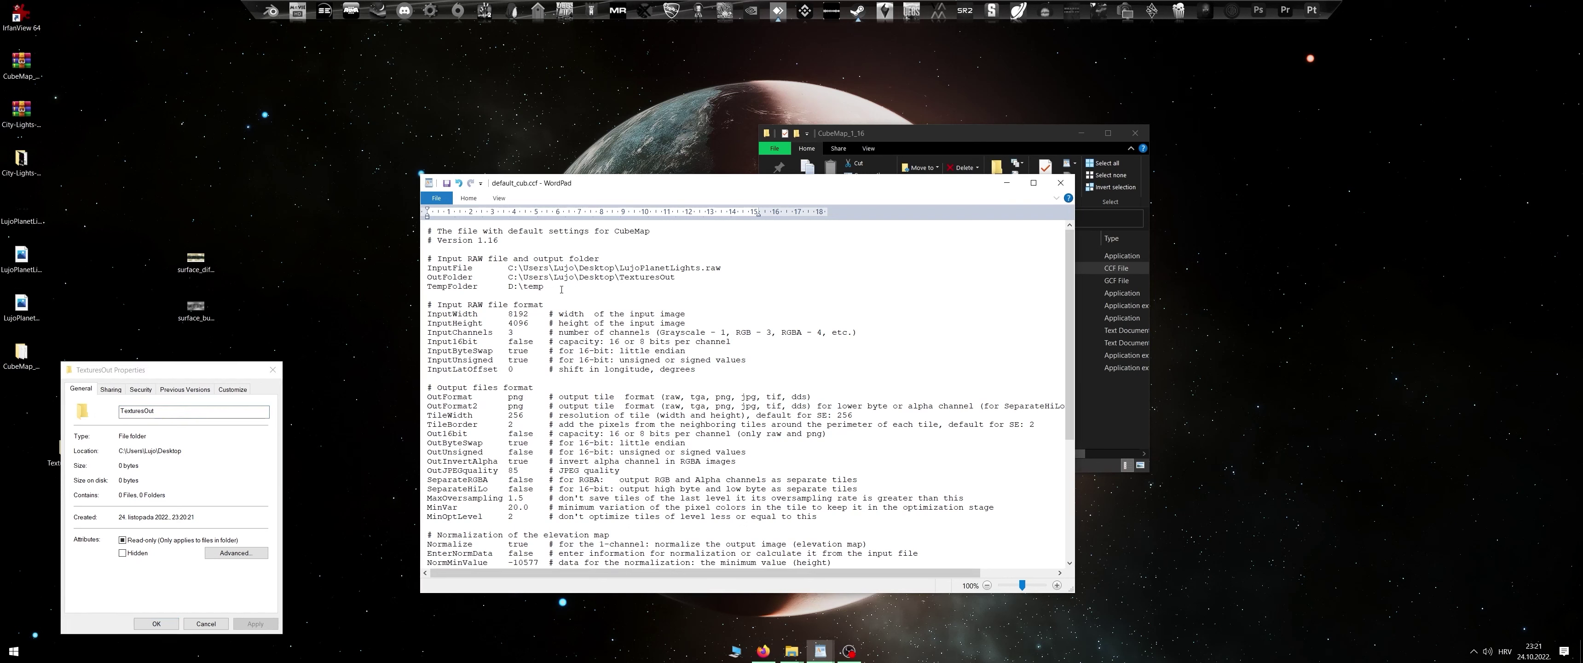
Set TempFolder to J:\temp, check the input size and channel settings, and close the saved default_cub.ccf
{"action": "key", "text": "BackSpace"}
{"action": "type", "text": "J"}
{"action": "left_click", "coordinate": [273, 370]}
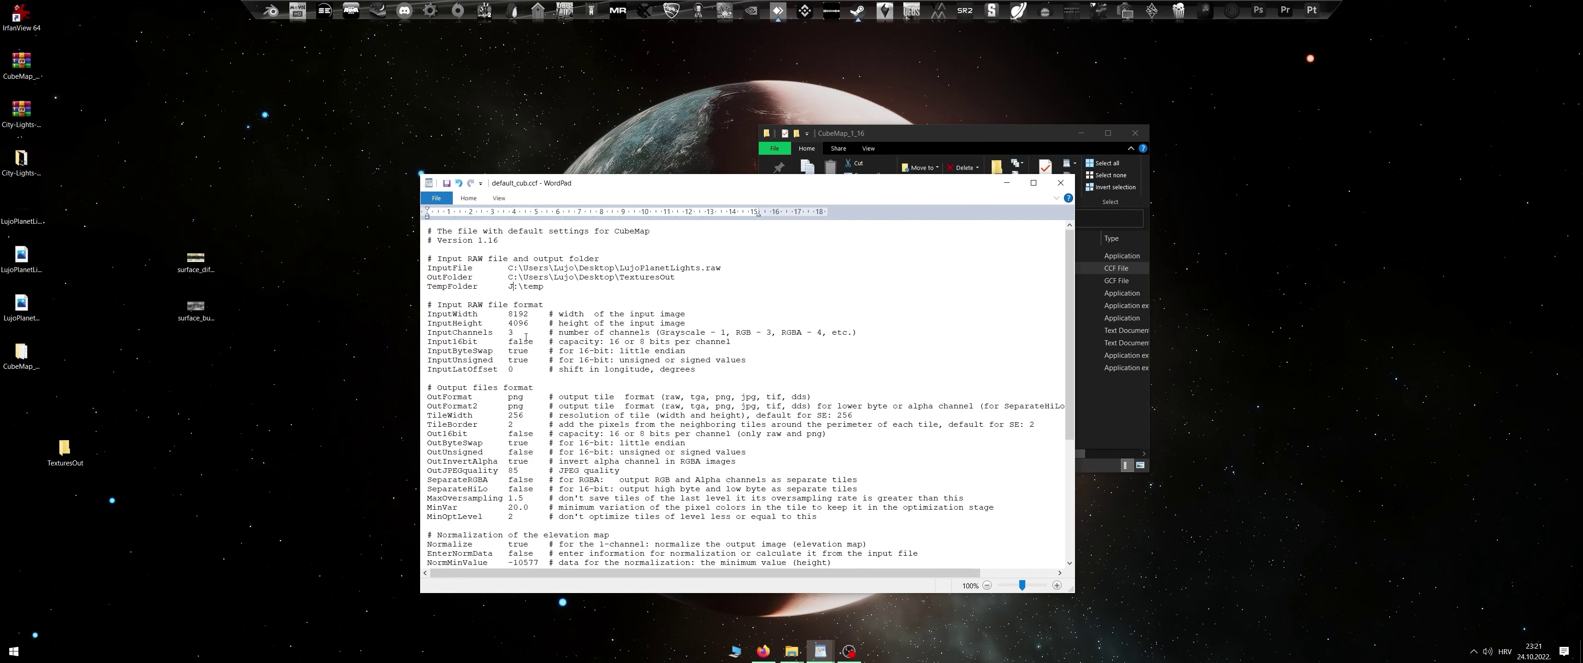
{"action": "left_click_drag", "start_coordinate": [514, 312], "coordinate": [529, 313]}
{"action": "left_click", "coordinate": [512, 340]}
{"action": "scroll", "coordinate": [736, 324], "scroll_direction": "down", "scroll_amount": 4}
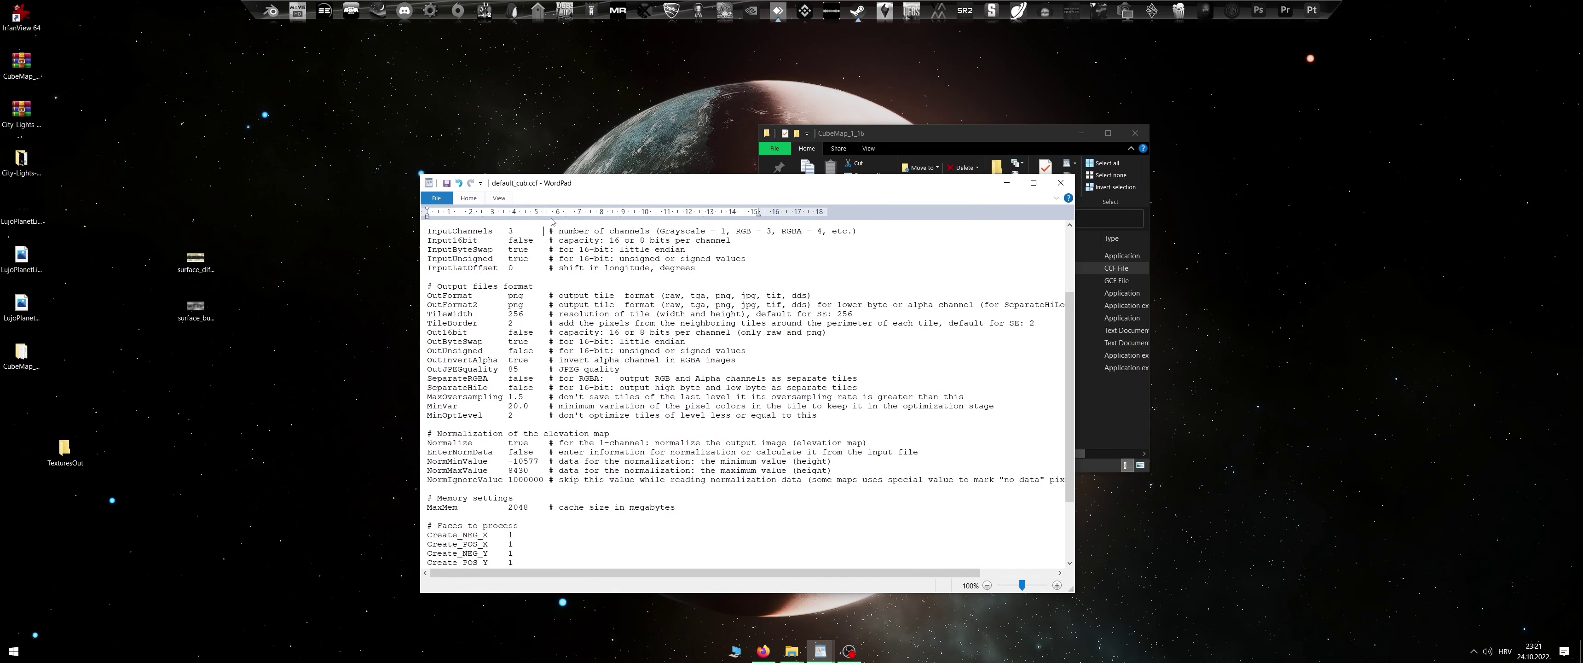
{"action": "left_click", "coordinate": [1060, 182]}
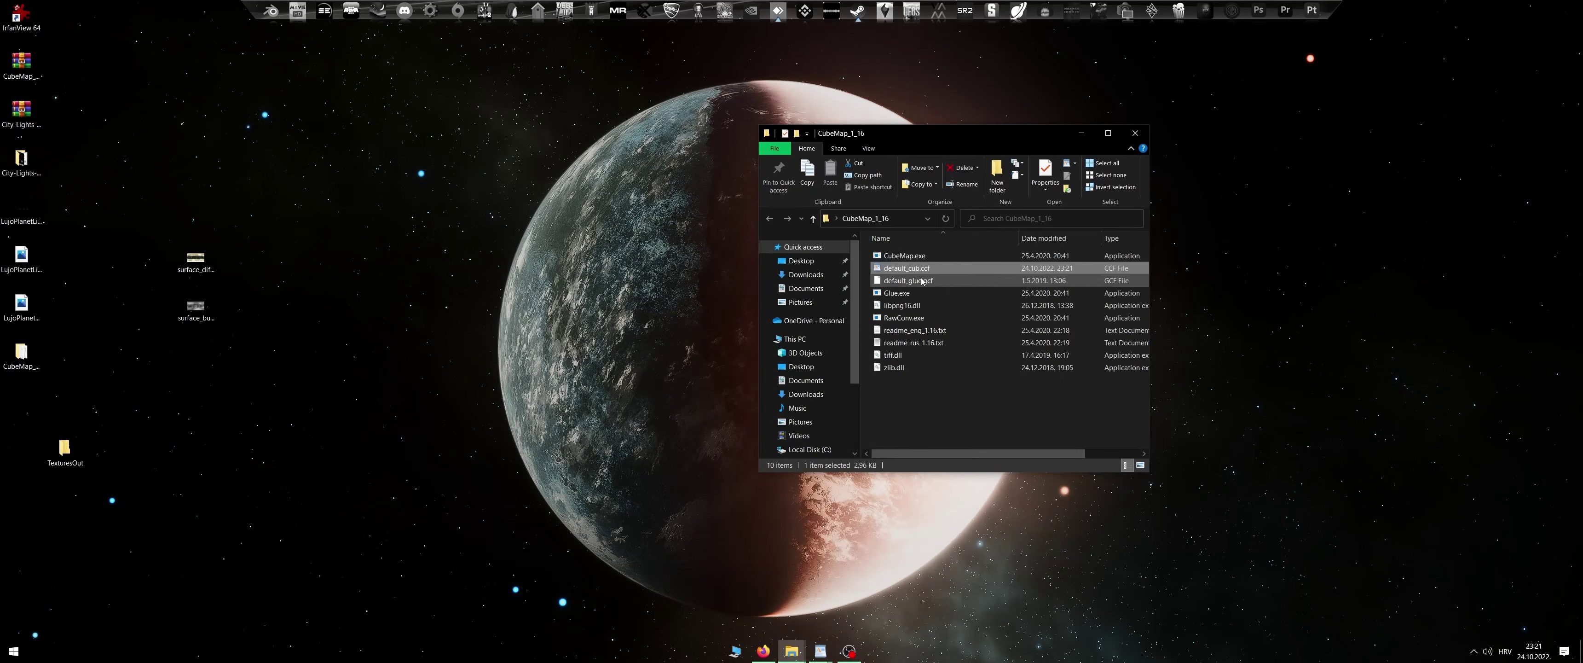
Run CubeMap.exe on the lights texture and check the generated tiles in the neg_x folder of TexturesOut
{"action": "left_click", "coordinate": [894, 256]}
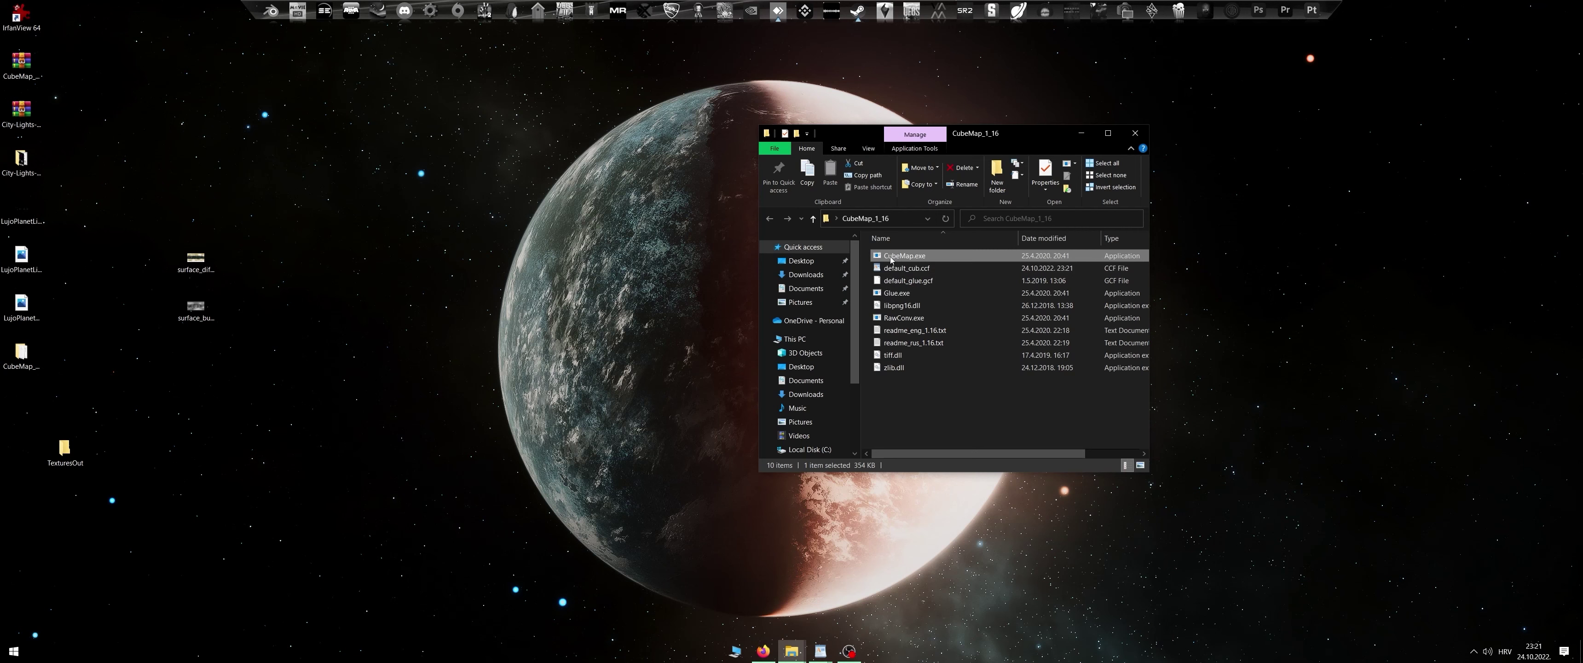
{"action": "double_click", "coordinate": [890, 257]}
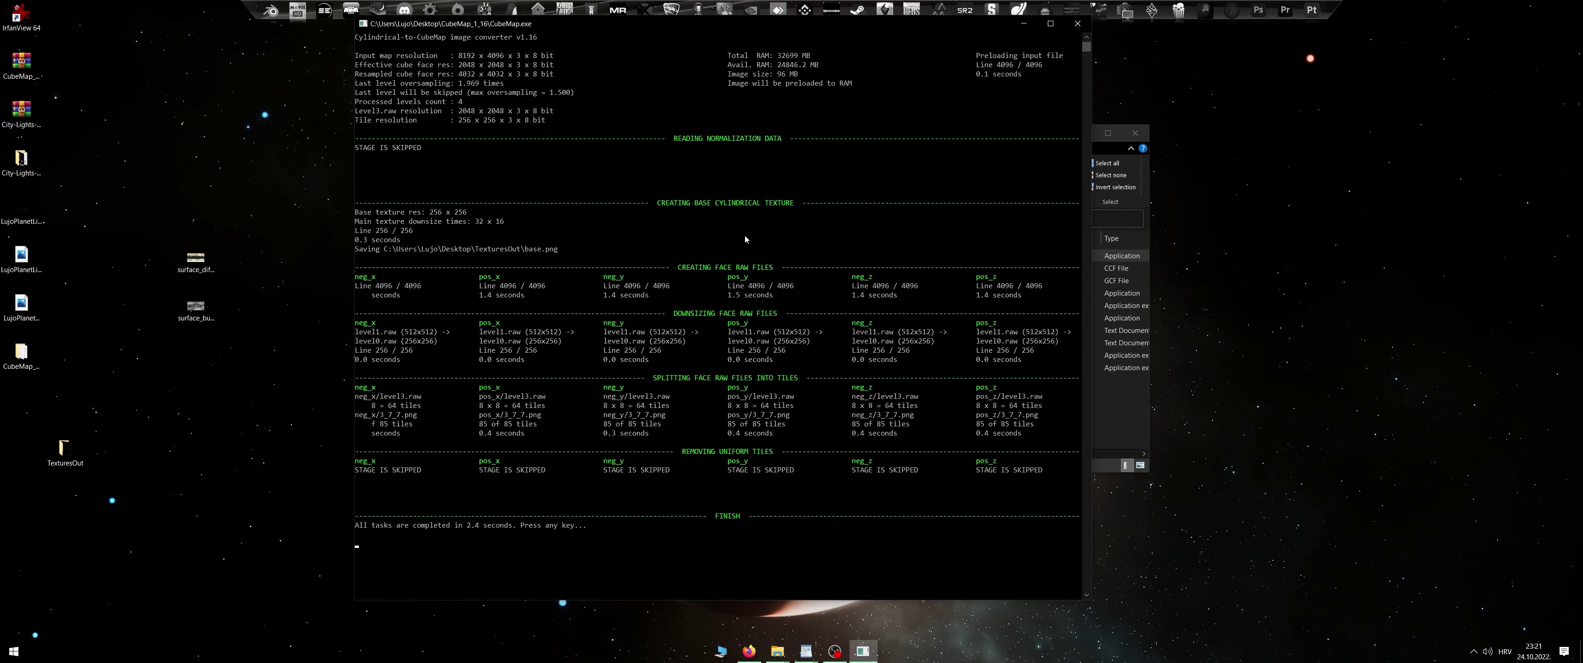
{"action": "key", "text": "Return"}
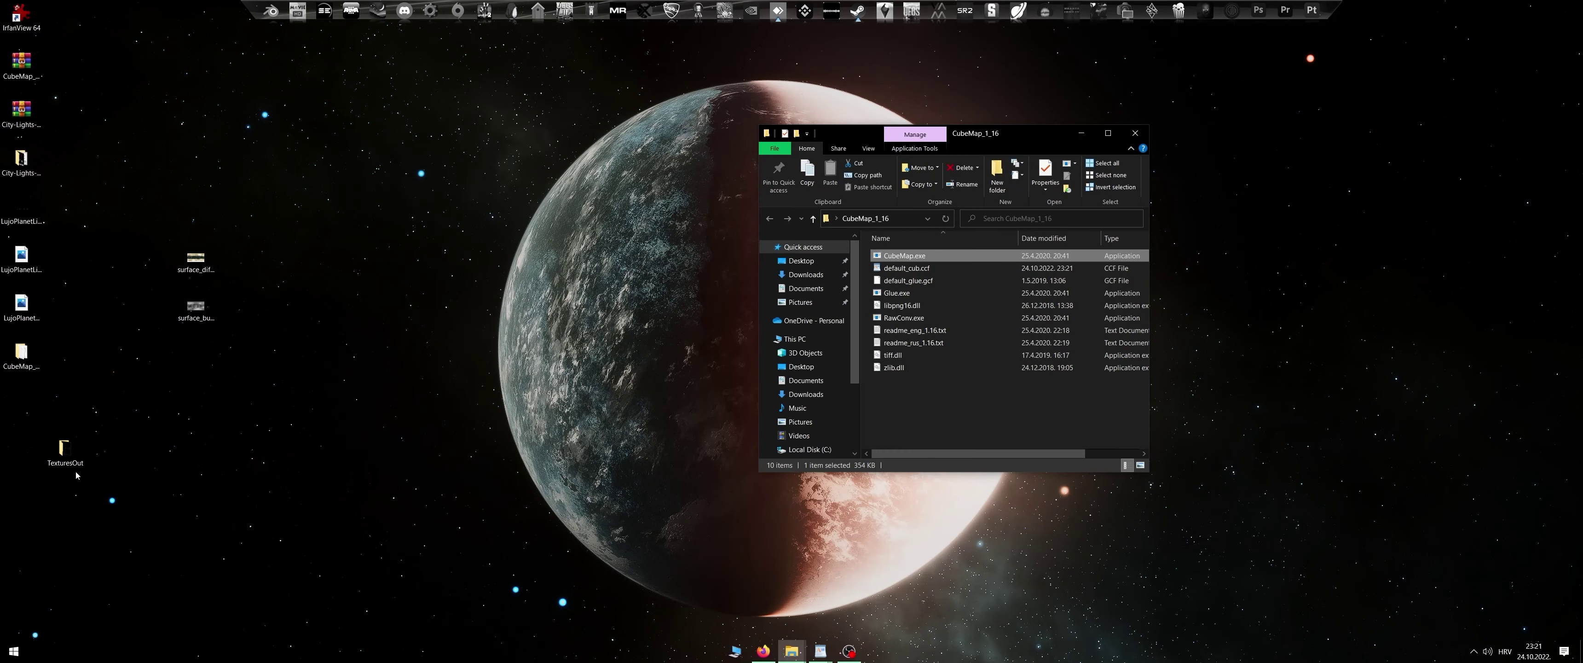
{"action": "double_click", "coordinate": [78, 463]}
{"action": "double_click", "coordinate": [910, 271]}
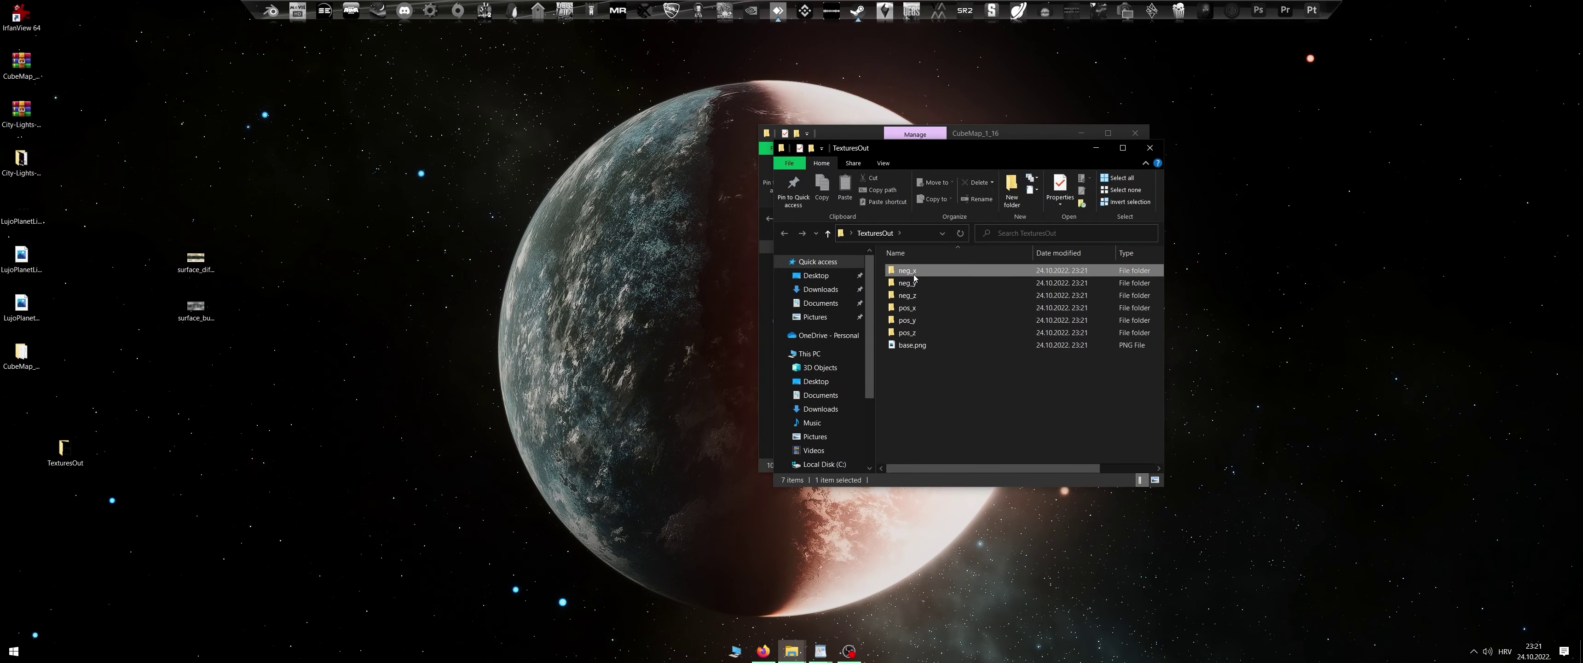
{"action": "scroll", "coordinate": [932, 325], "scroll_direction": "down", "scroll_amount": 3}
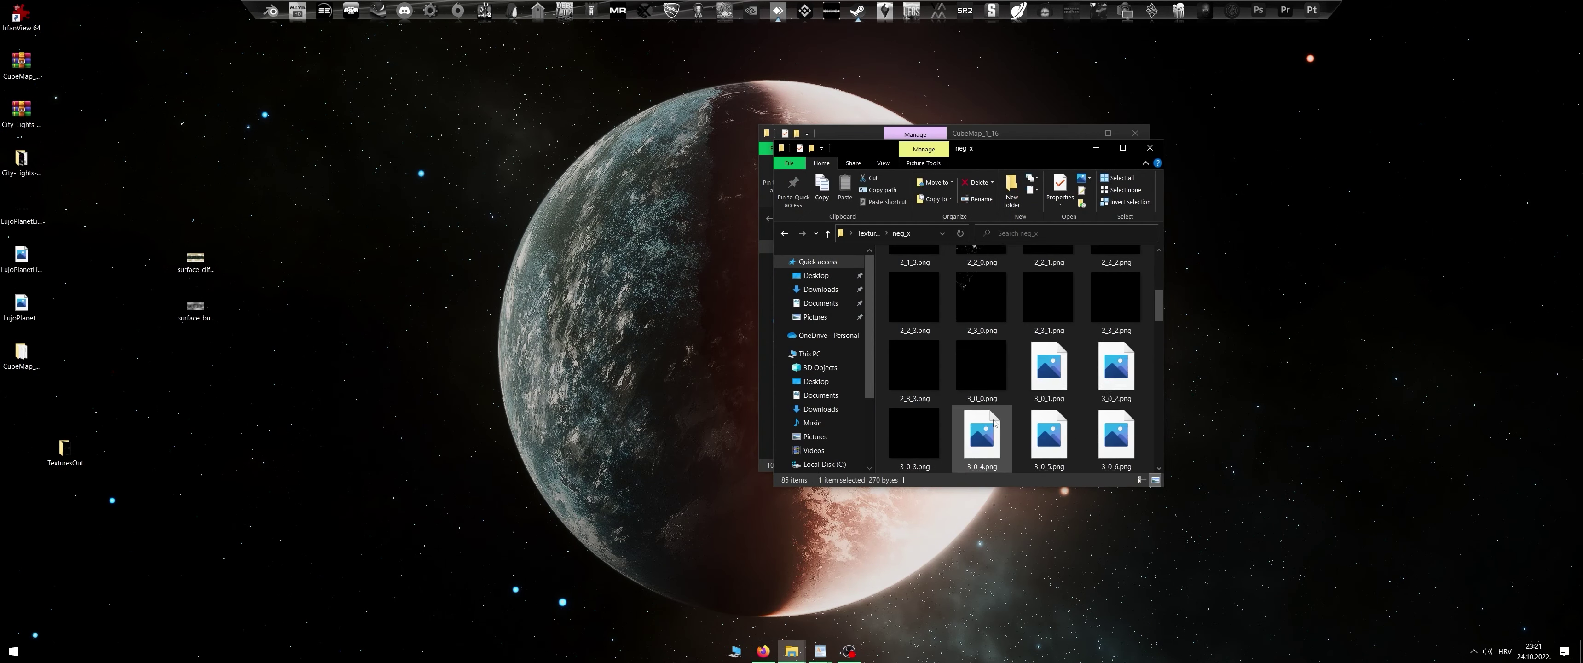
{"action": "left_click", "coordinate": [1150, 148]}
Create a new Desktop folder named Lights
{"action": "right_click", "coordinate": [390, 324]}
{"action": "mouse_move", "coordinate": [485, 451]}
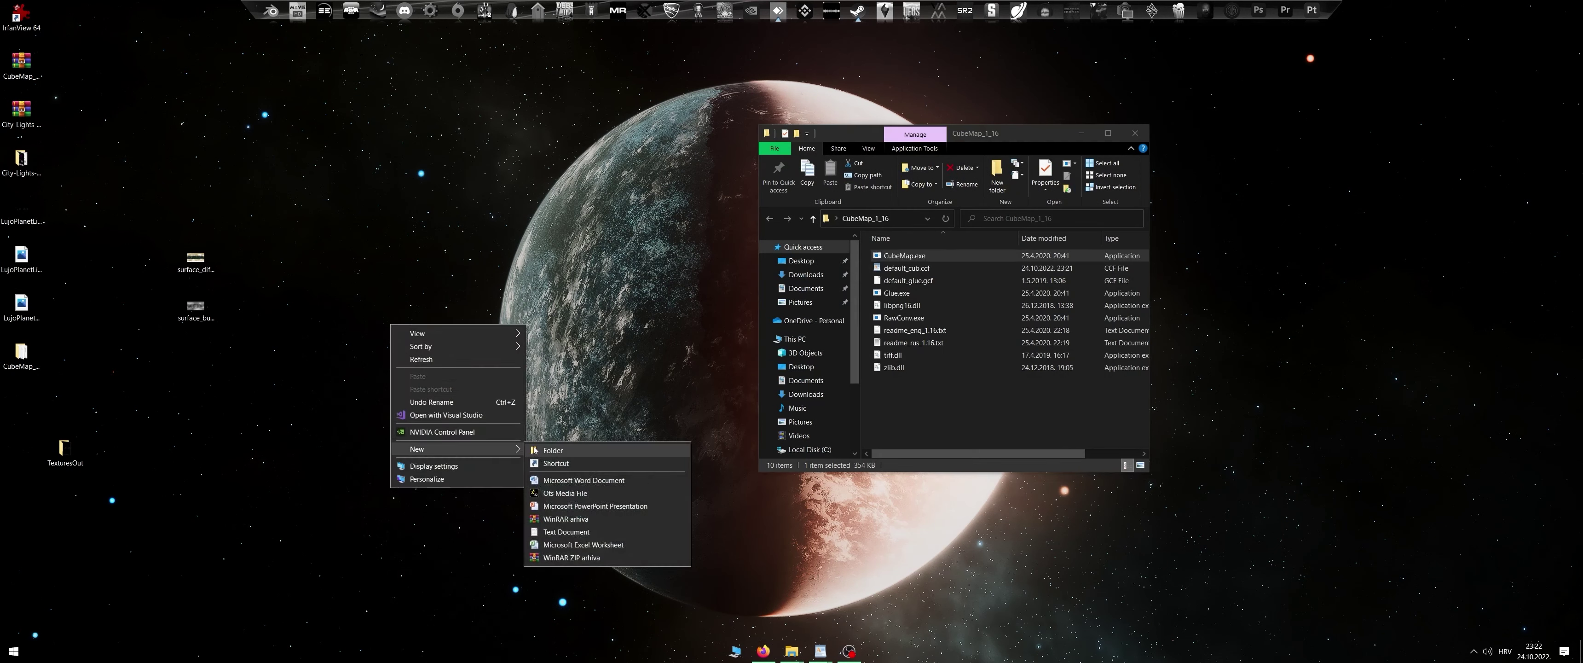
{"action": "left_click", "coordinate": [556, 450]}
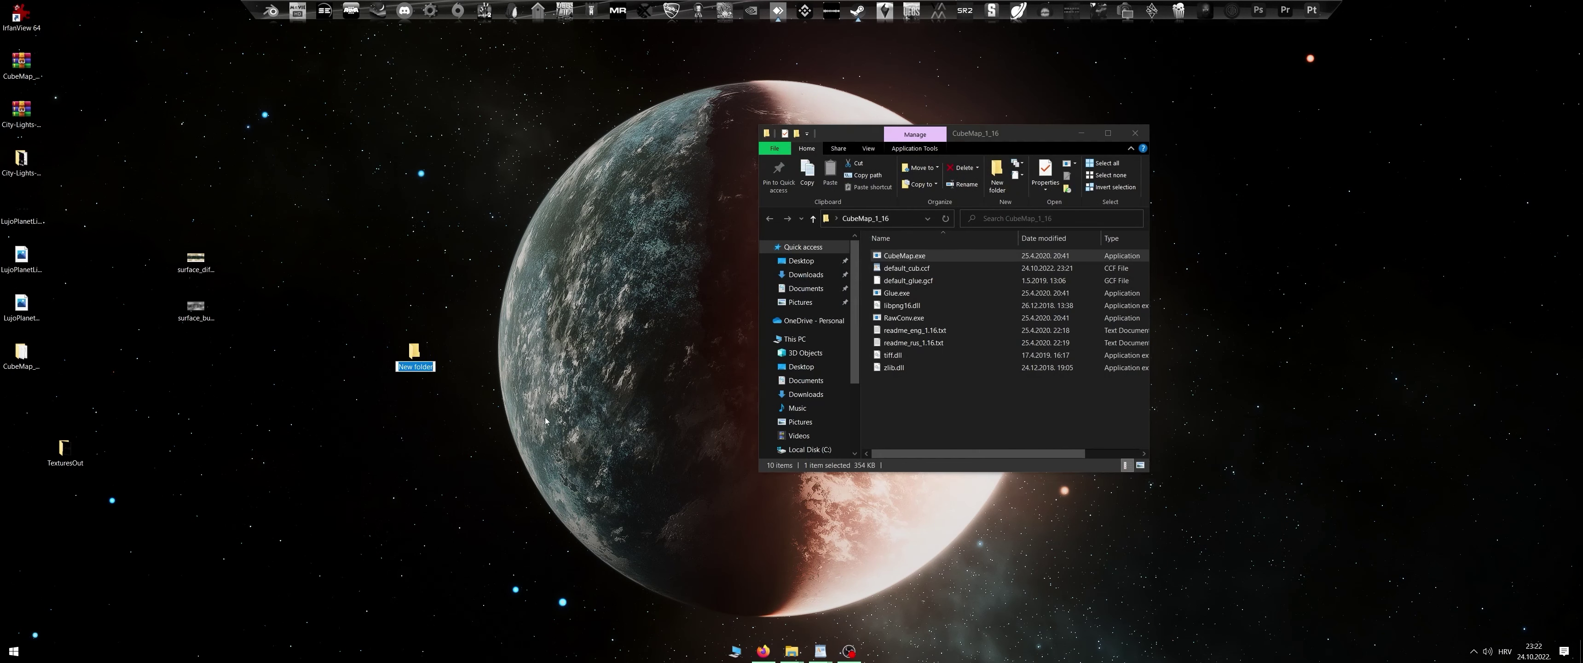
{"action": "type", "text": "4ights"}
{"action": "key", "text": "Return"}
Move all six face folders and base.png from TexturesOut into the Lights folder, and close both folder windows
{"action": "double_click", "coordinate": [64, 450]}
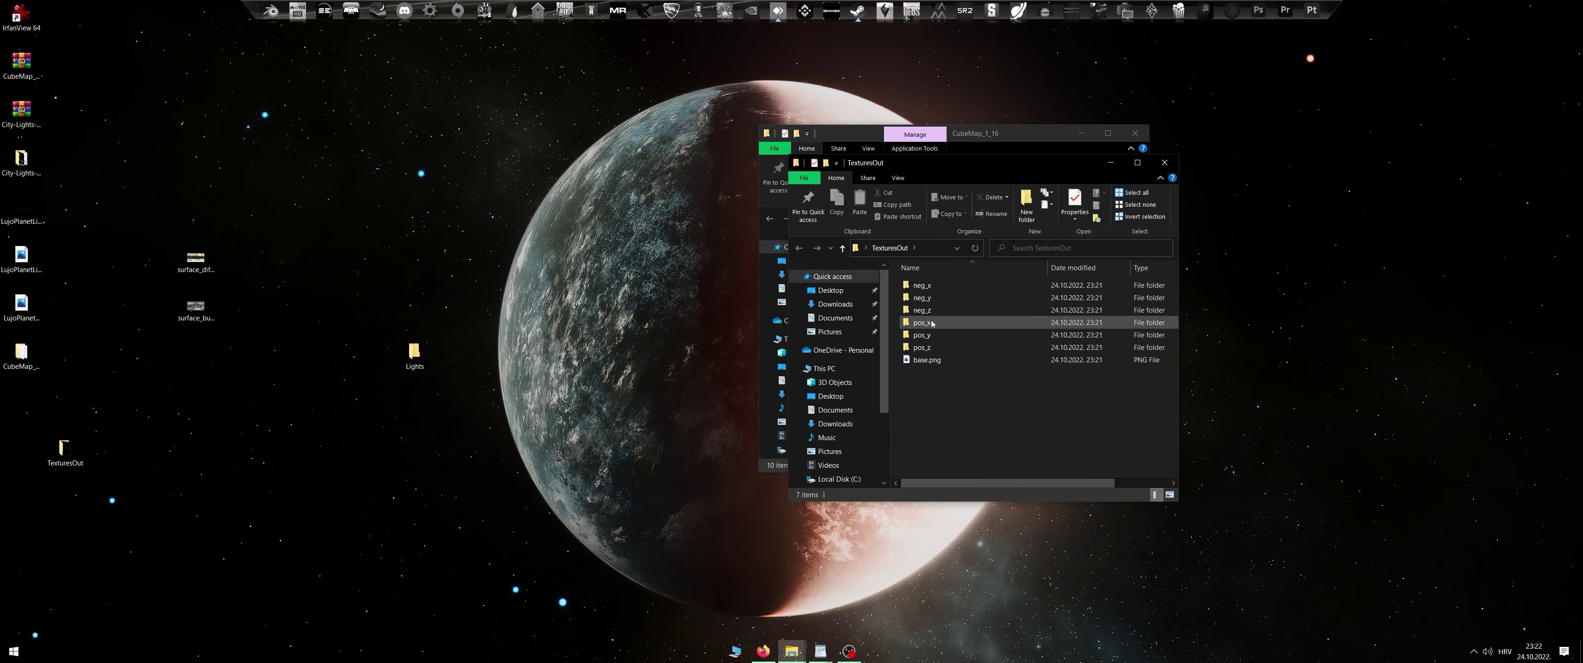
{"action": "left_click_drag", "start_coordinate": [947, 425], "coordinate": [933, 285]}
{"action": "right_click", "coordinate": [933, 285]}
{"action": "left_click", "coordinate": [983, 531]}
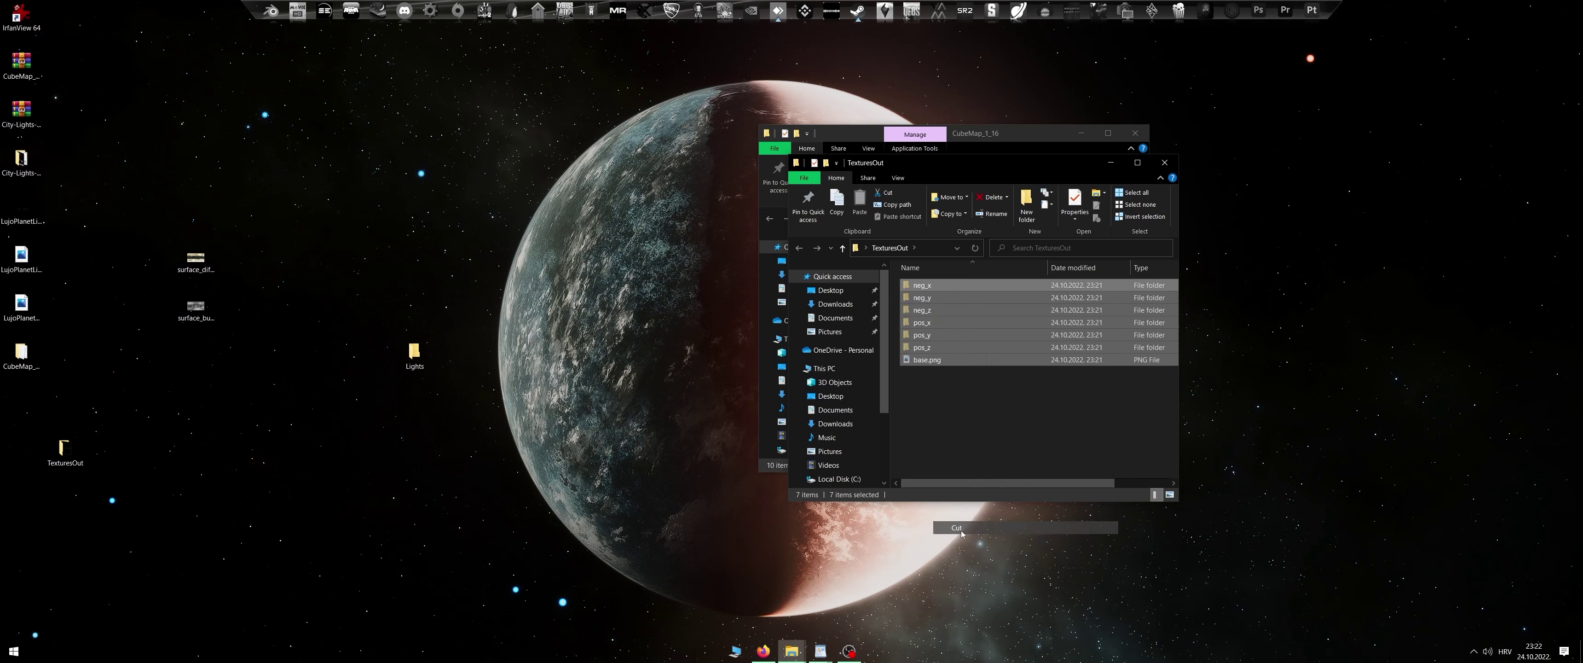
{"action": "double_click", "coordinate": [431, 354]}
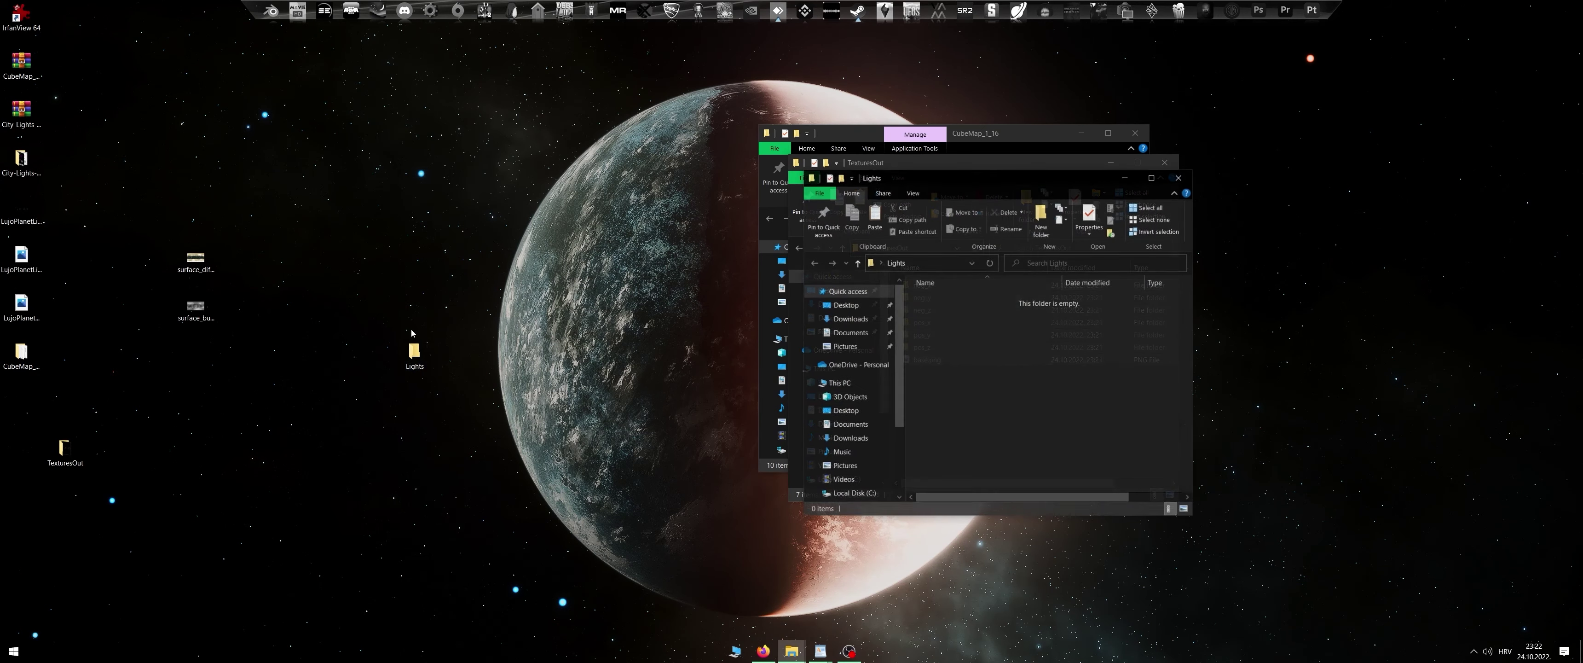
{"action": "right_click", "coordinate": [981, 354]}
{"action": "left_click", "coordinate": [1040, 438]}
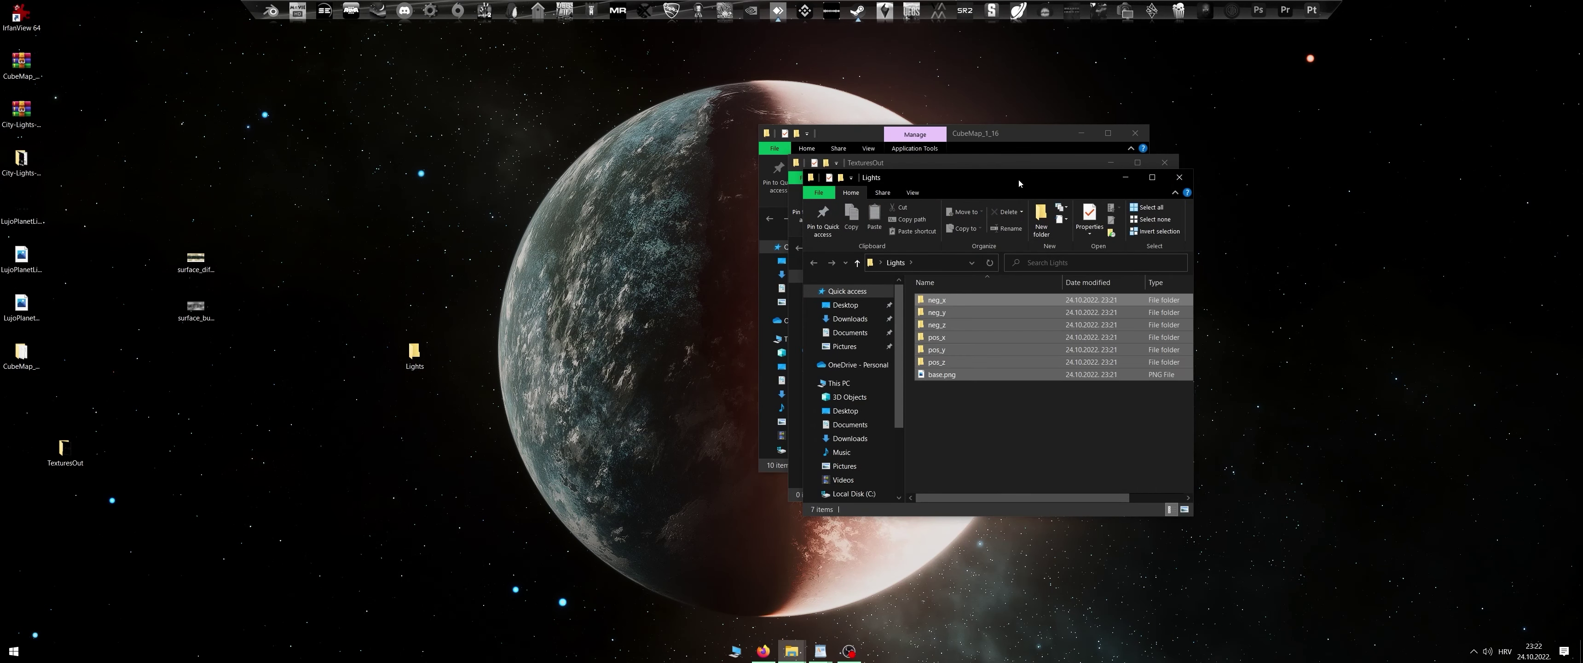
{"action": "left_click_drag", "start_coordinate": [1014, 177], "coordinate": [429, 192]}
{"action": "left_click", "coordinate": [589, 192]}
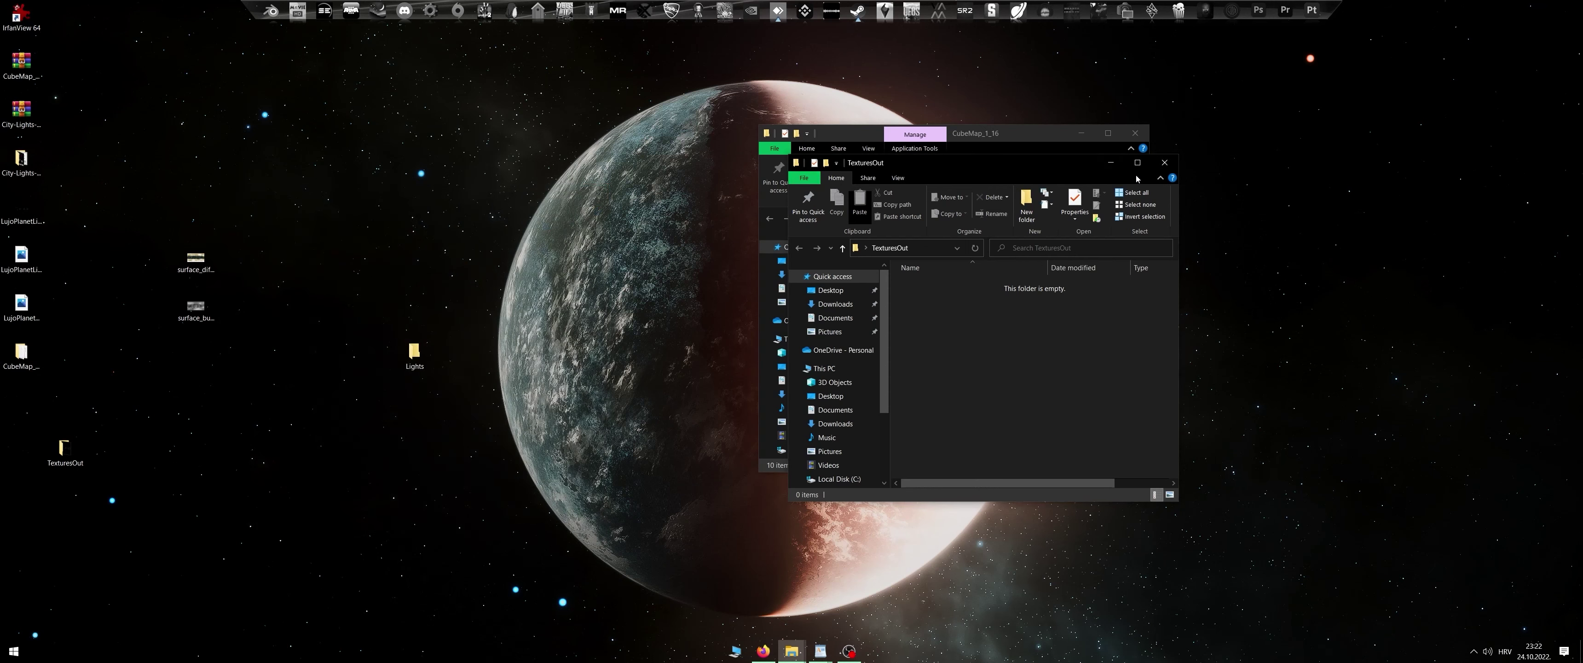
{"action": "left_click", "coordinate": [1164, 163]}
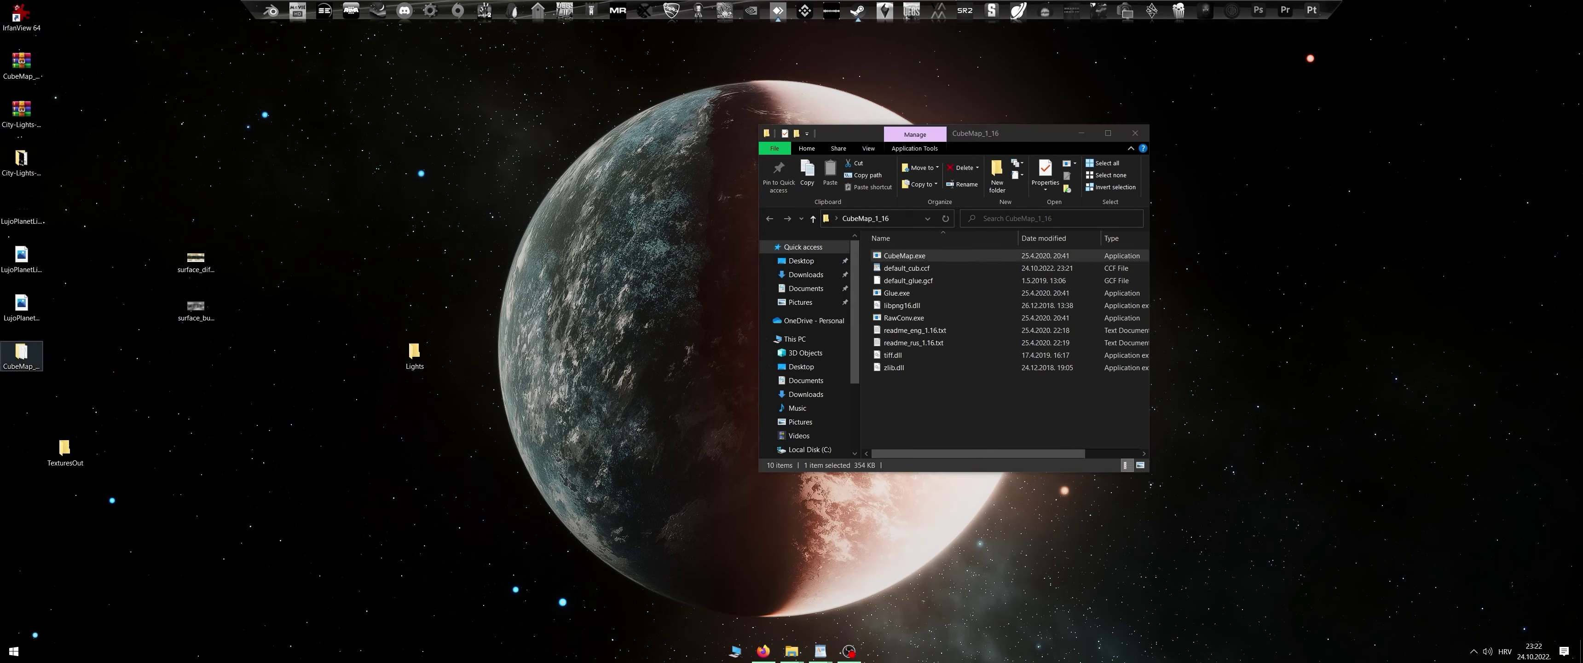
Create a Desktop folder named Bump for the bump texture and place it directly below the Lights folder
{"action": "left_click", "coordinate": [21, 307]}
{"action": "left_click", "coordinate": [141, 363]}
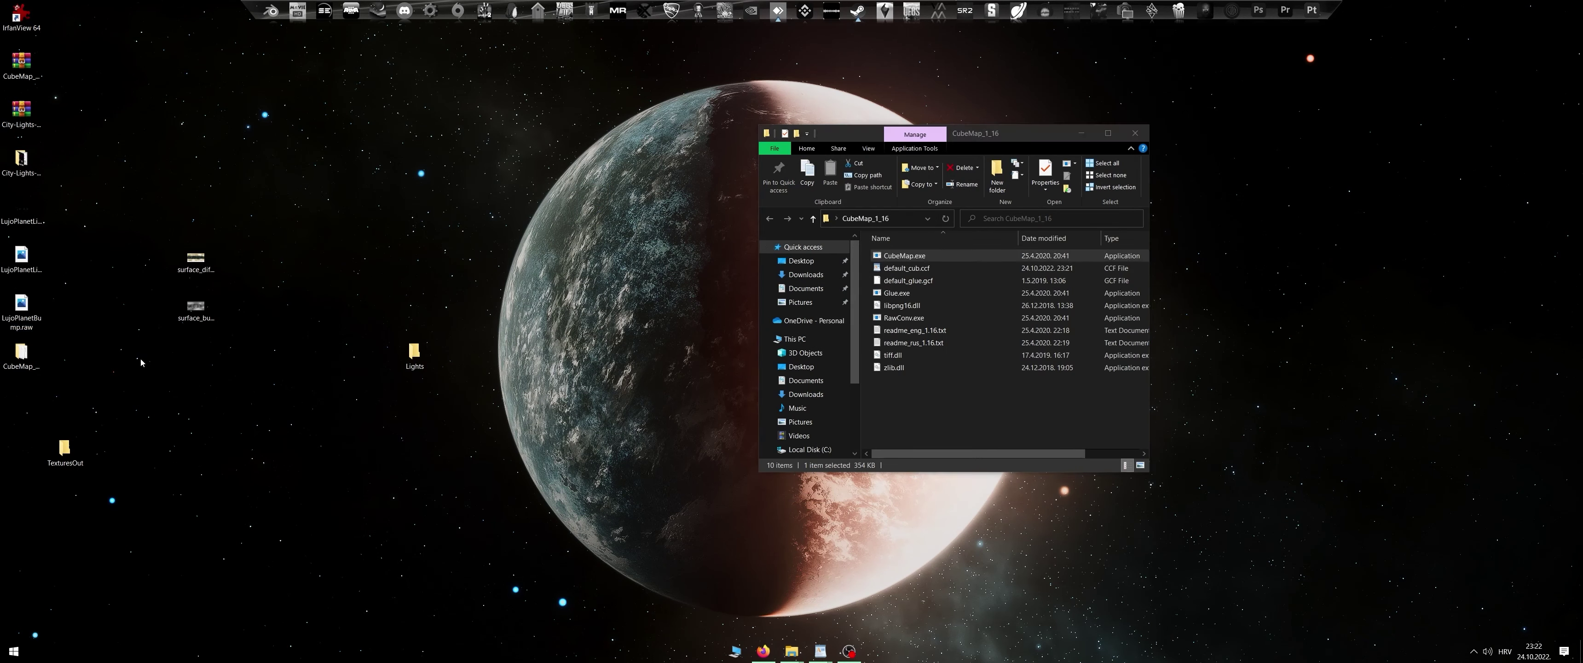
{"action": "right_click", "coordinate": [438, 410]}
{"action": "mouse_move", "coordinate": [541, 535]}
{"action": "left_click", "coordinate": [614, 534]}
{"action": "type", "text": "Bump"}
{"action": "key", "text": "Return"}
{"action": "left_click", "coordinate": [415, 360]}
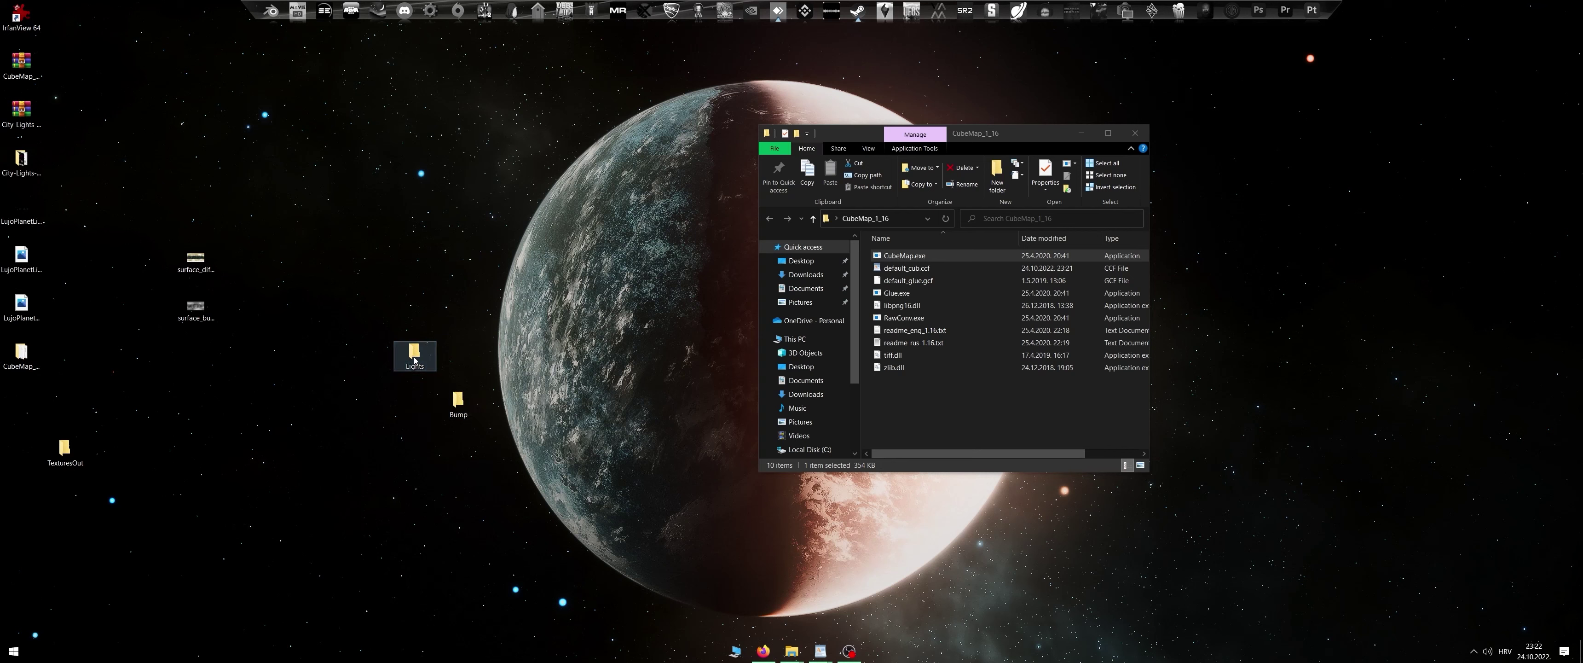
{"action": "double_click", "coordinate": [414, 360]}
{"action": "left_click", "coordinate": [595, 193]}
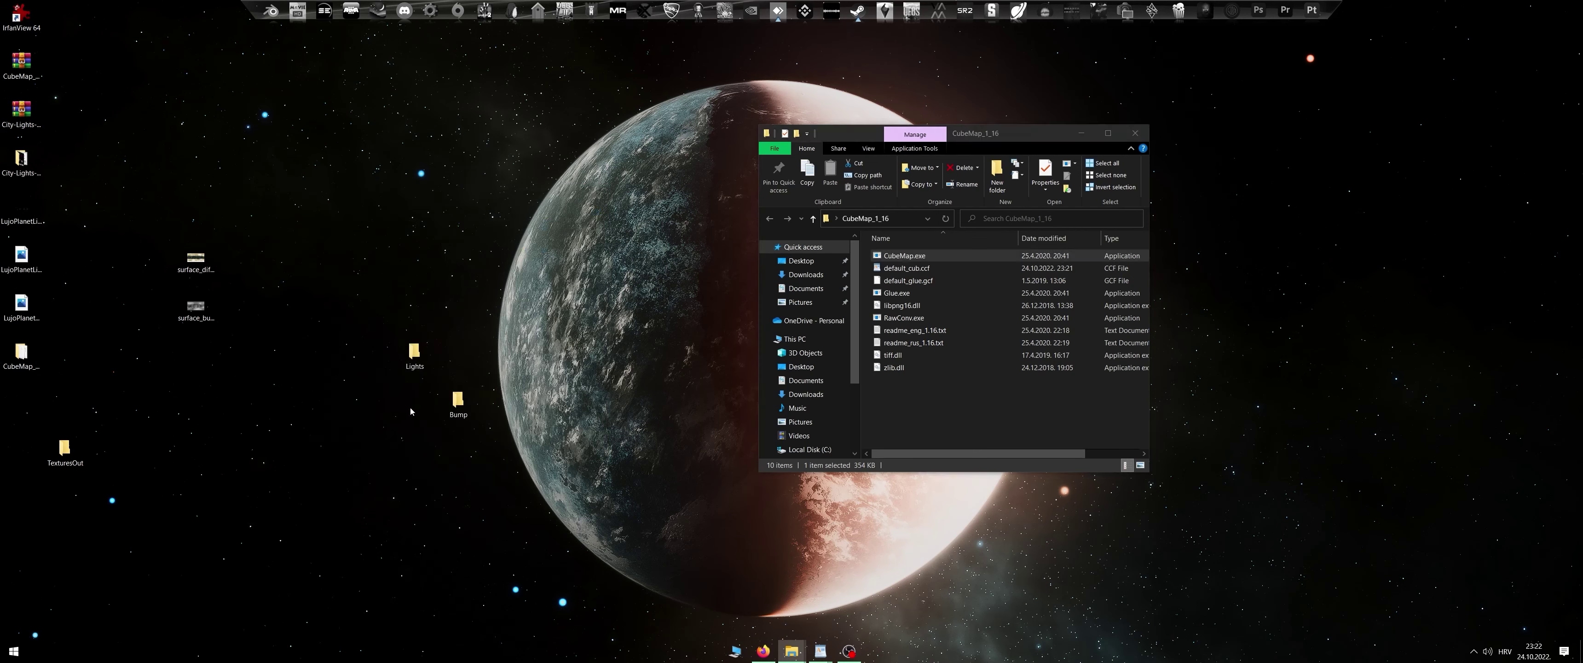
{"action": "left_click", "coordinate": [23, 306]}
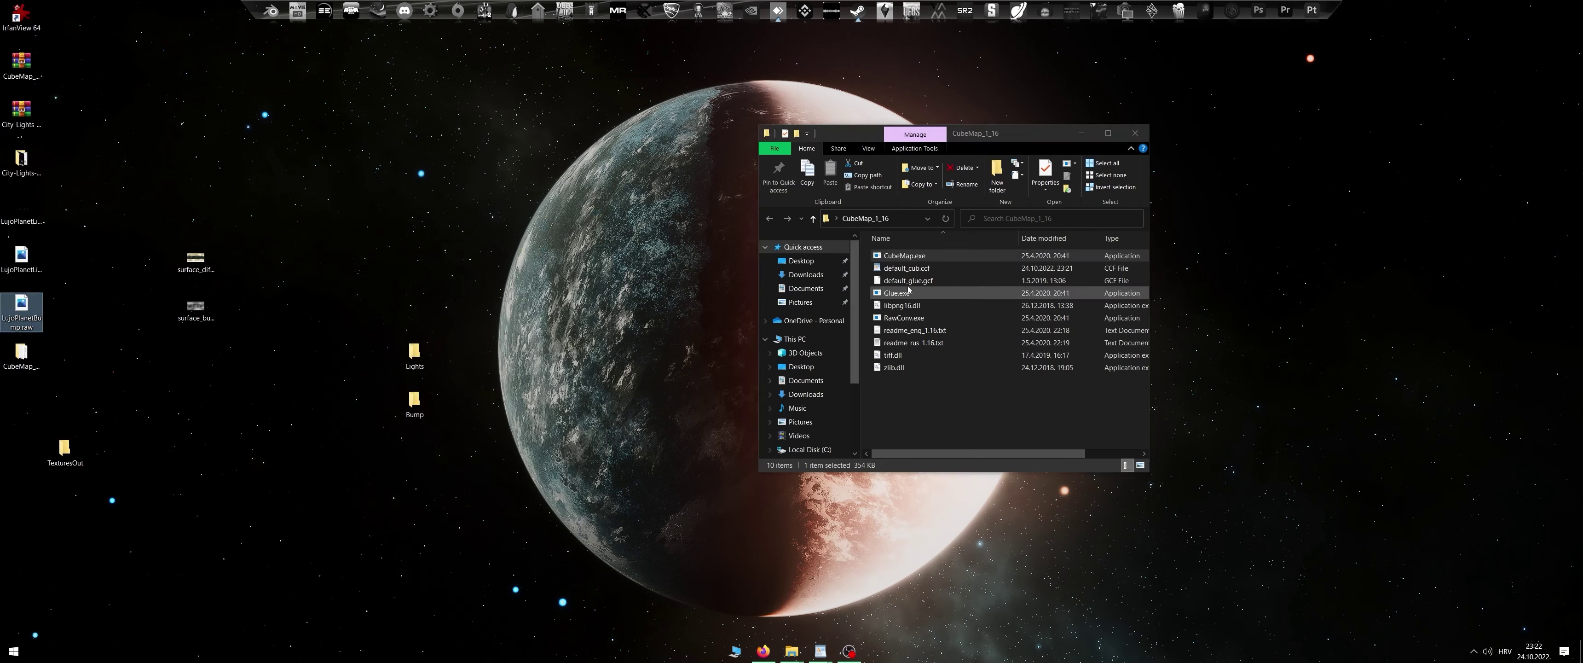
Set InputFile in default_cub.ccf to LujoPlanetBump.raw, keeping its Desktop path, then save and close the configuration file
{"action": "double_click", "coordinate": [874, 270]}
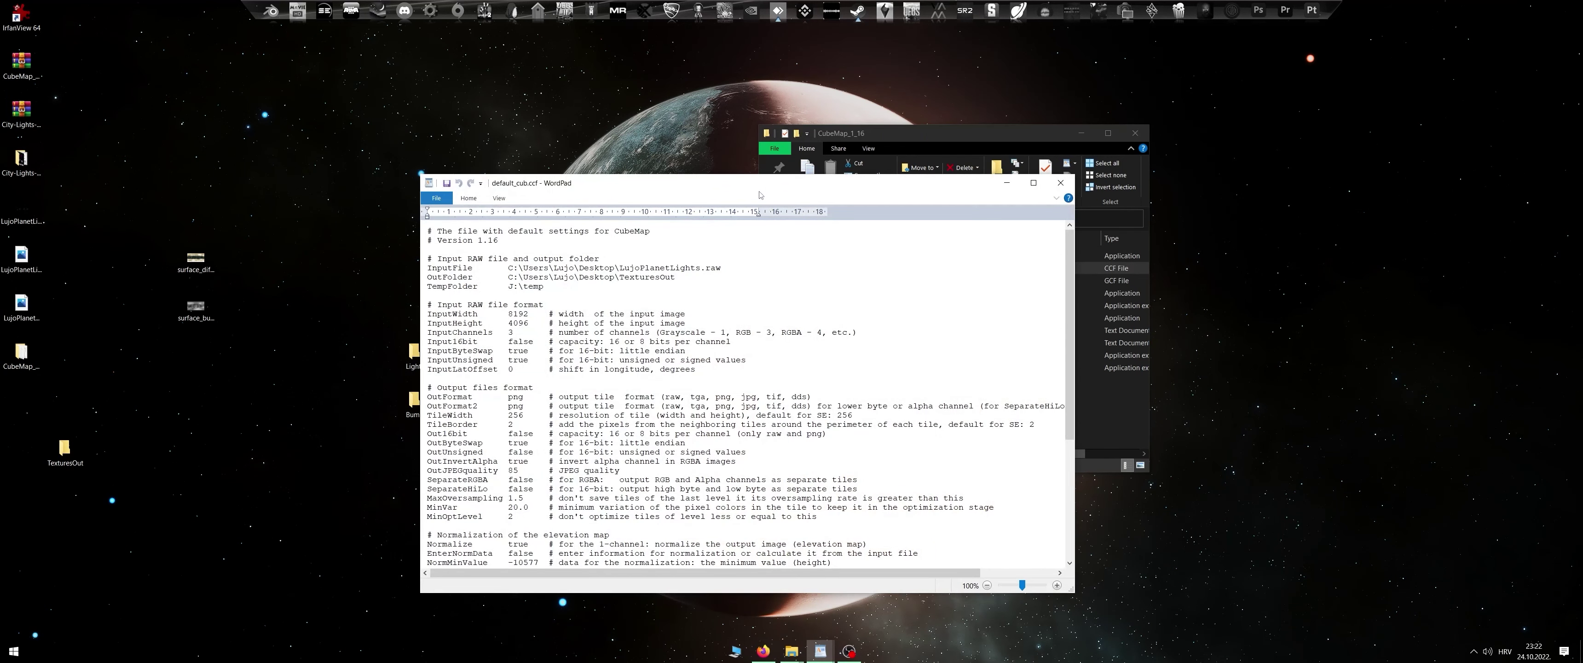
{"action": "left_click_drag", "start_coordinate": [754, 190], "coordinate": [771, 189]}
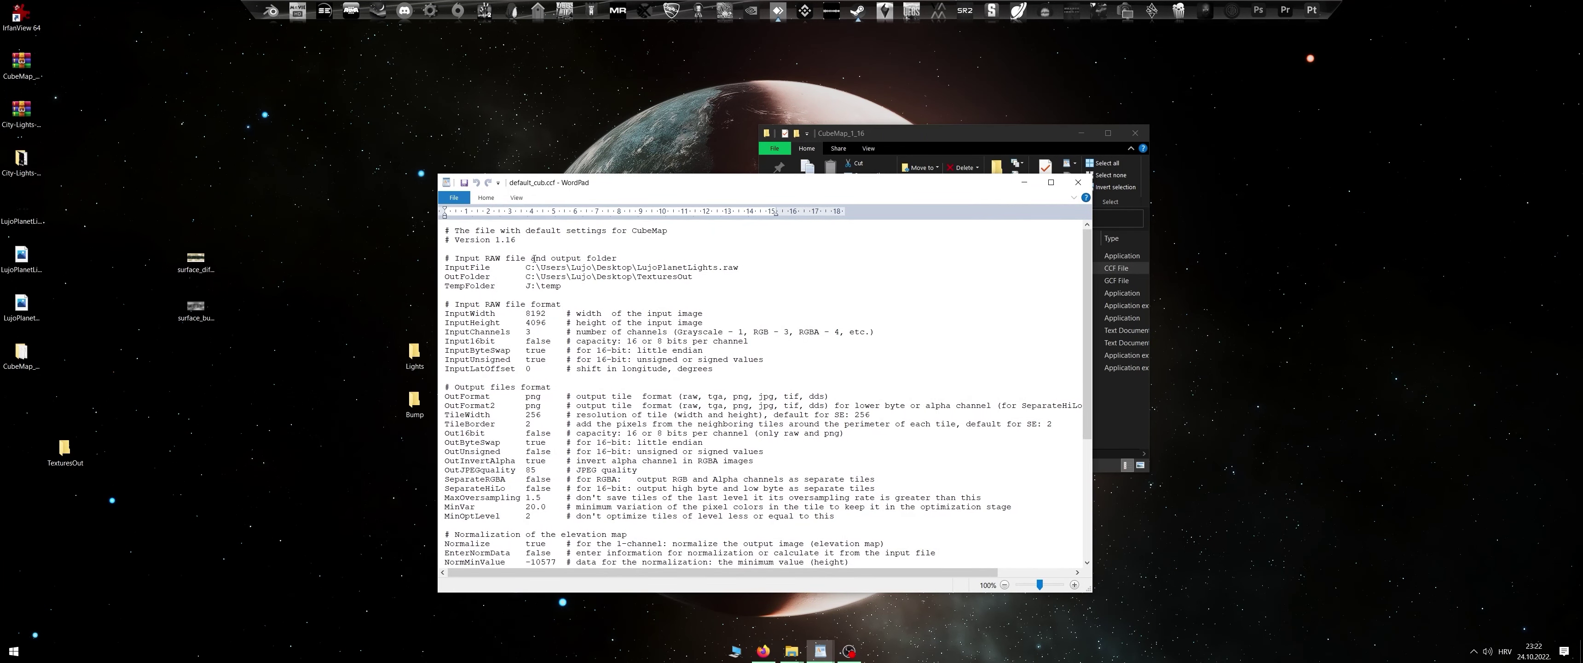
{"action": "right_click", "coordinate": [11, 311]}
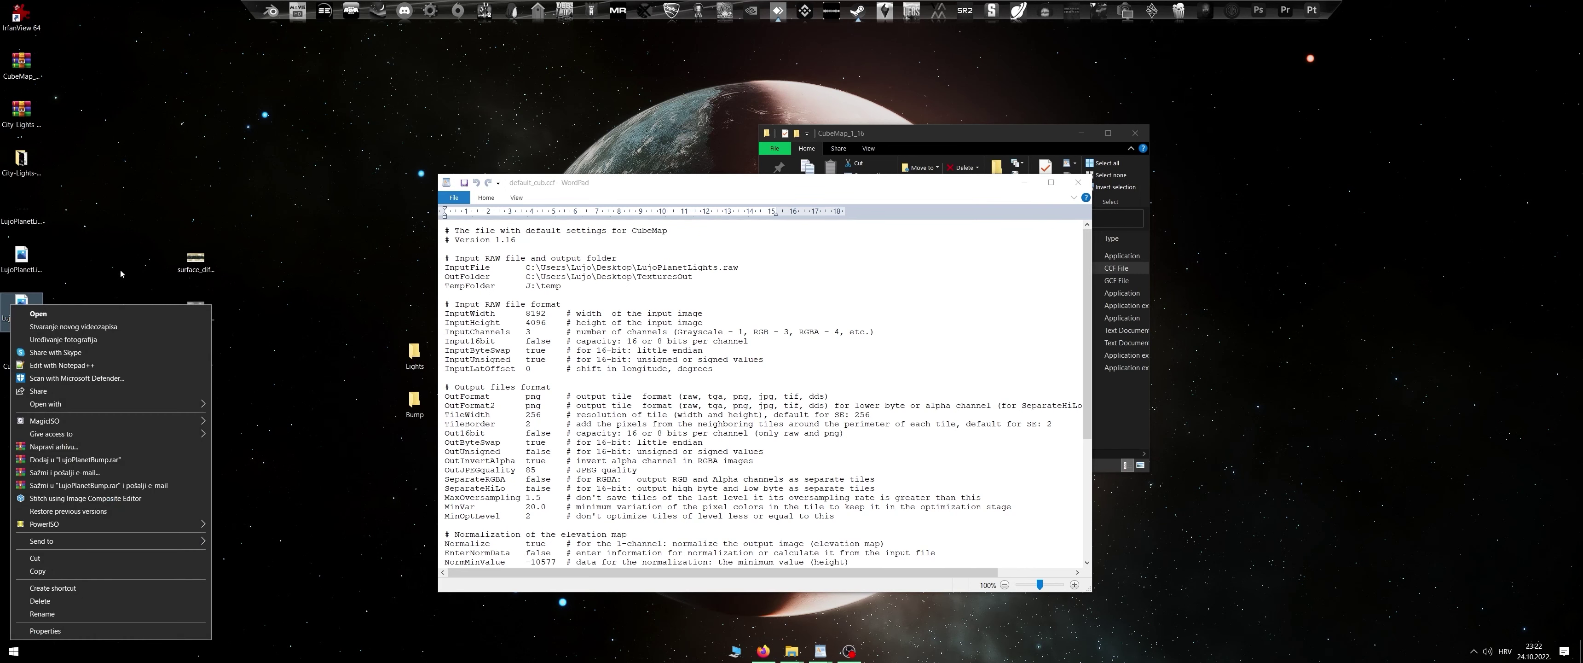
{"action": "left_click", "coordinate": [26, 297]}
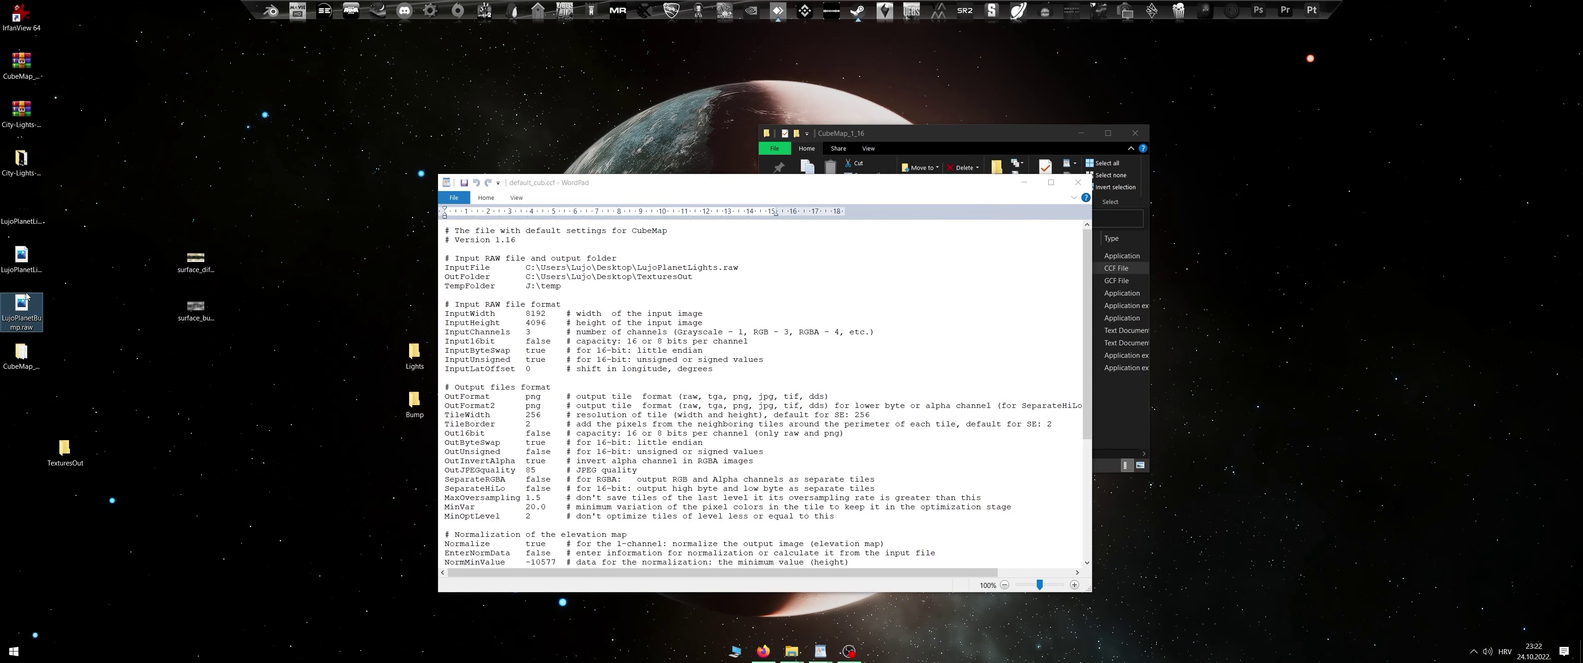
{"action": "left_click", "coordinate": [20, 320]}
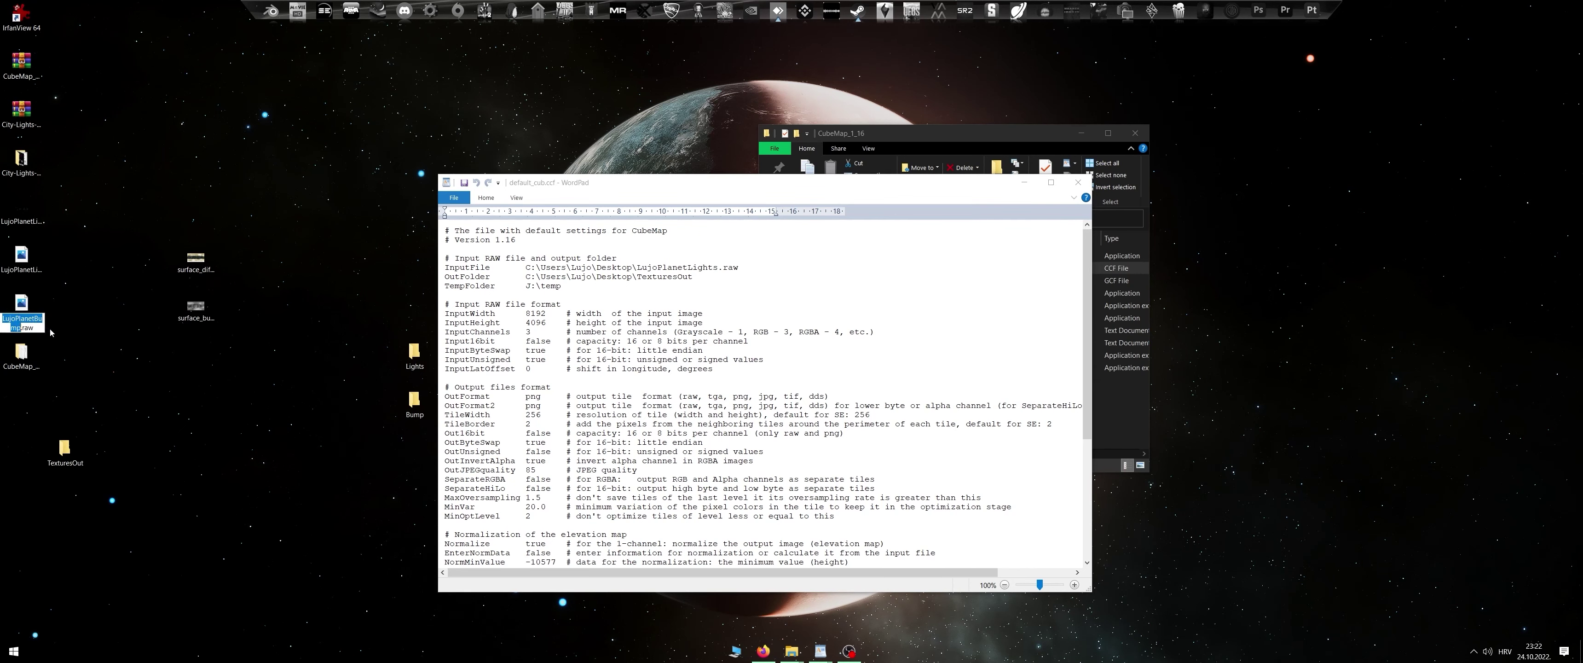
{"action": "left_click", "coordinate": [700, 262]}
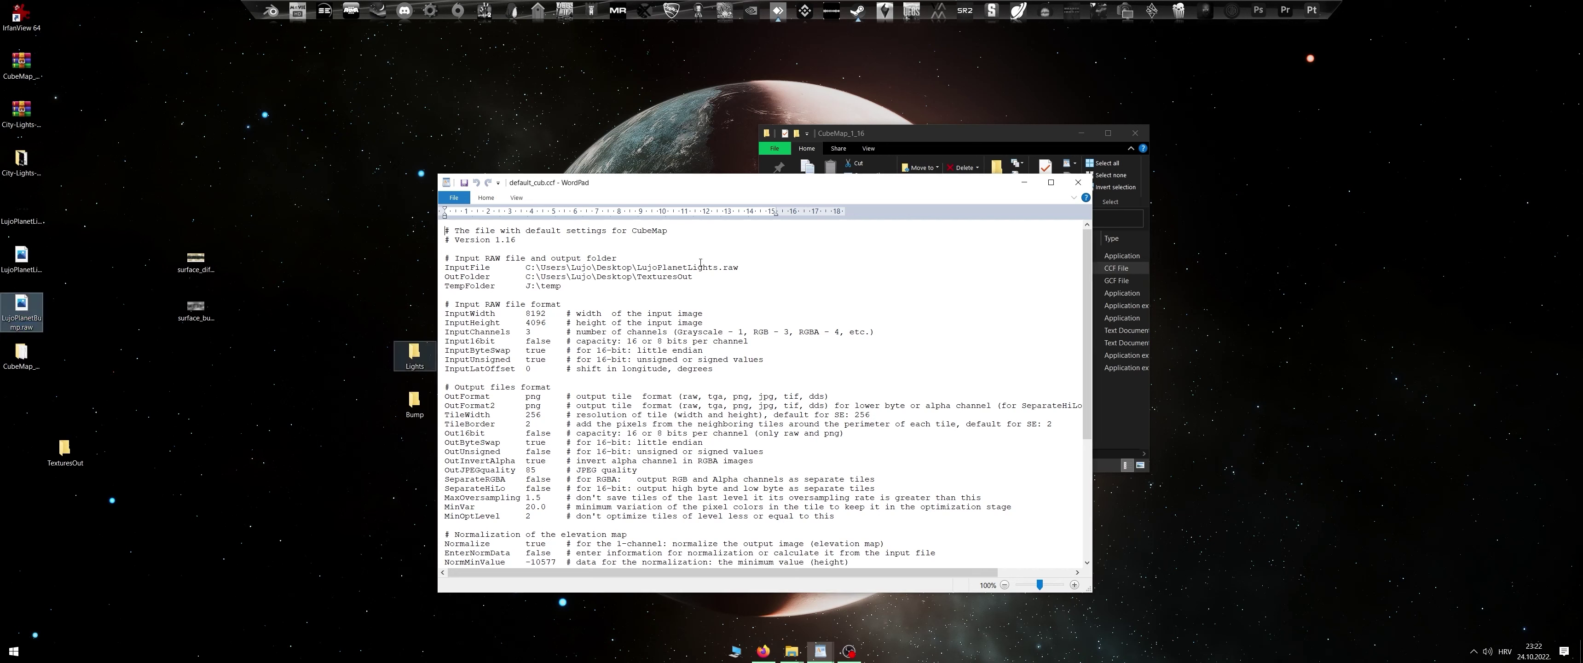
{"action": "left_click_drag", "start_coordinate": [638, 268], "coordinate": [739, 266]}
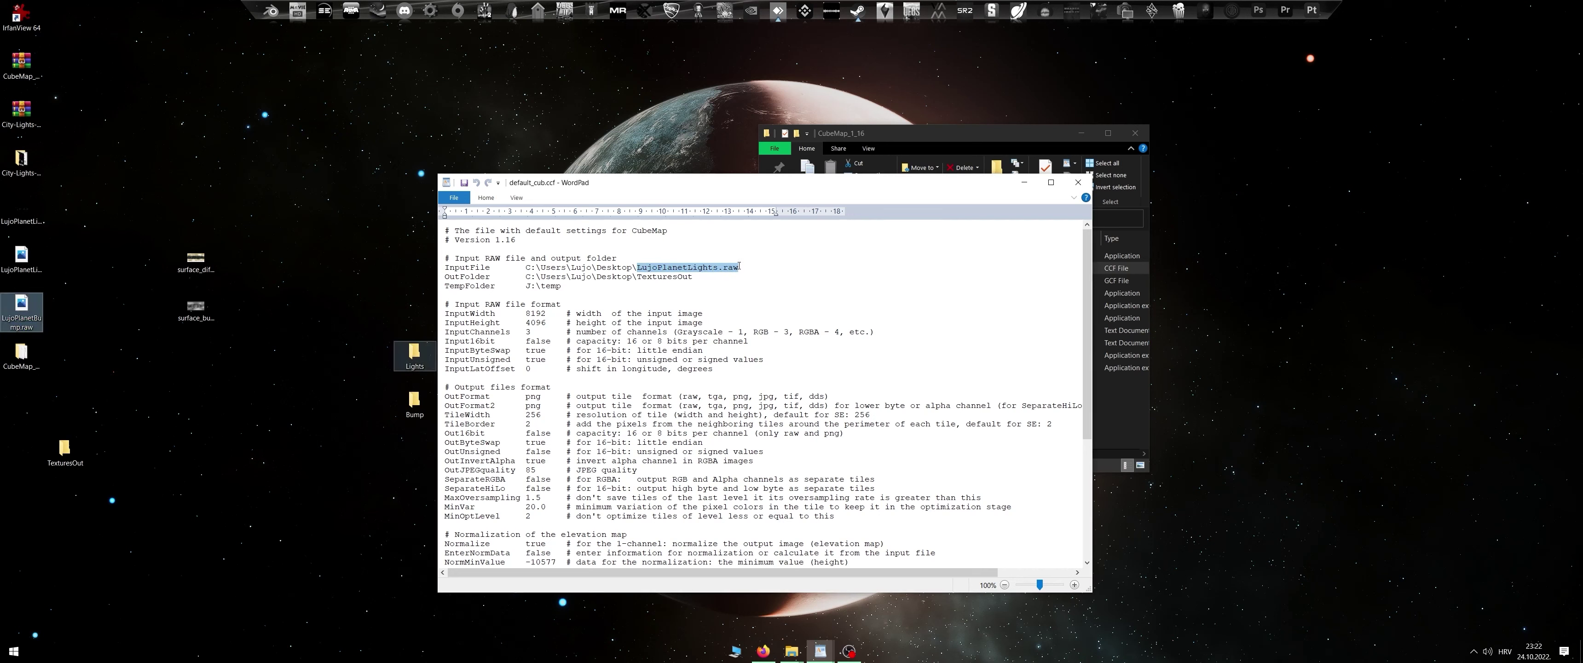
{"action": "type", "text": "LujoPlanetBump.raw"}
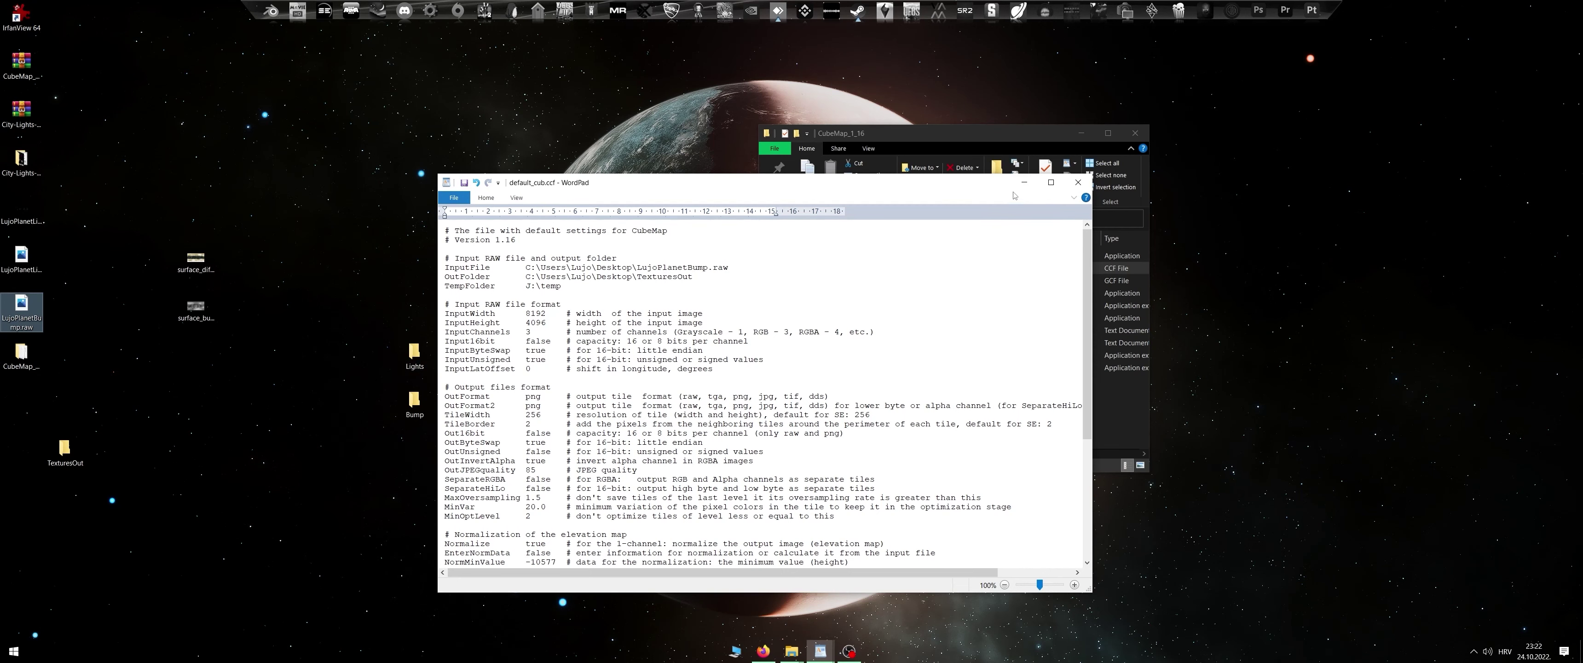
{"action": "left_click", "coordinate": [1078, 182]}
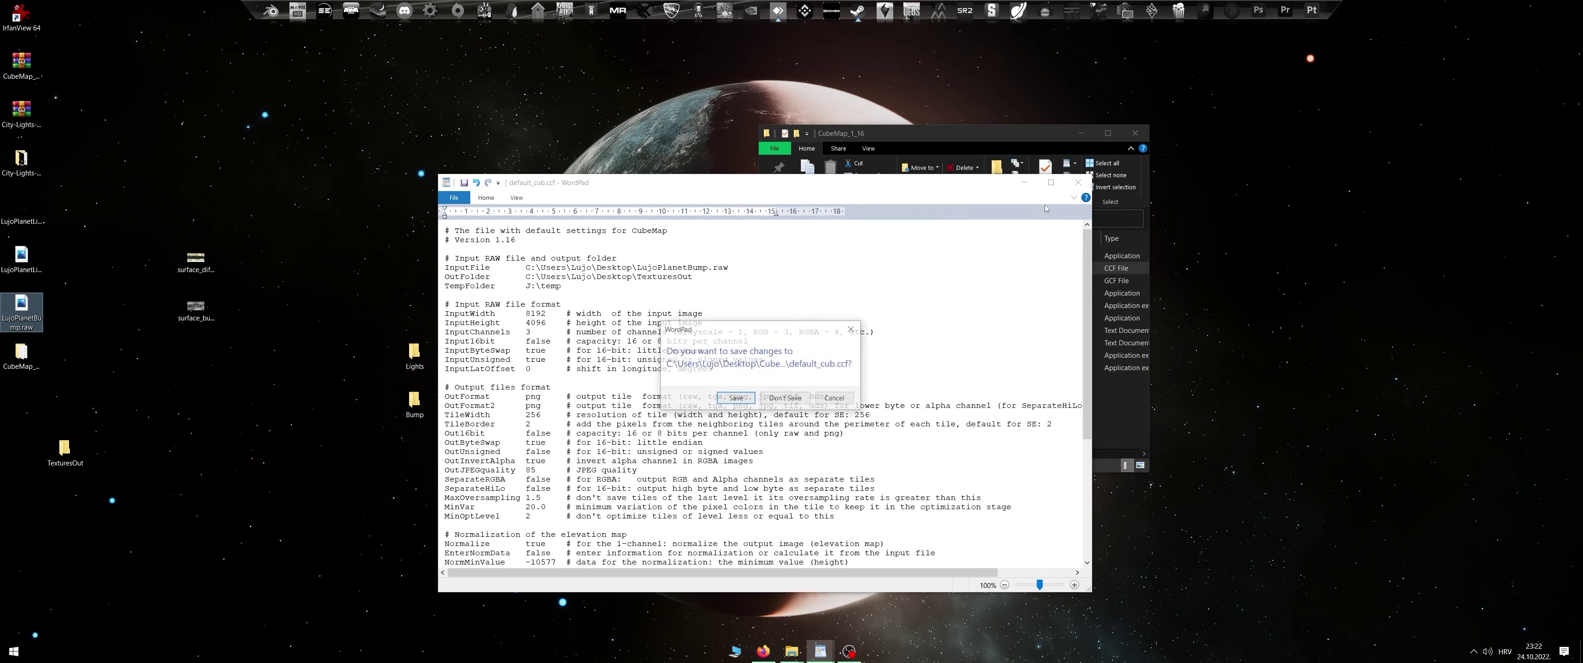
{"action": "left_click", "coordinate": [747, 405]}
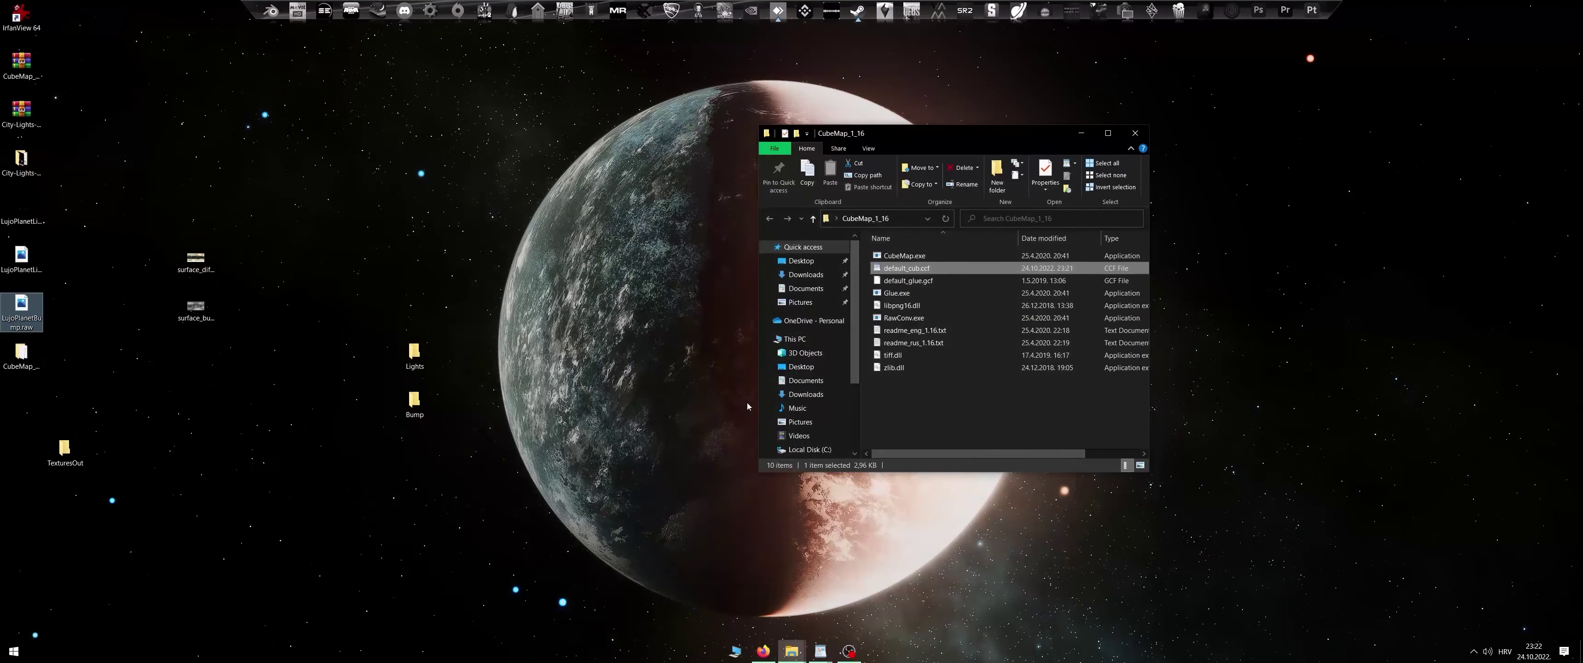
Try to convert the bump texture with CubeMap.exe, read the console output and close the console window
{"action": "double_click", "coordinate": [896, 256]}
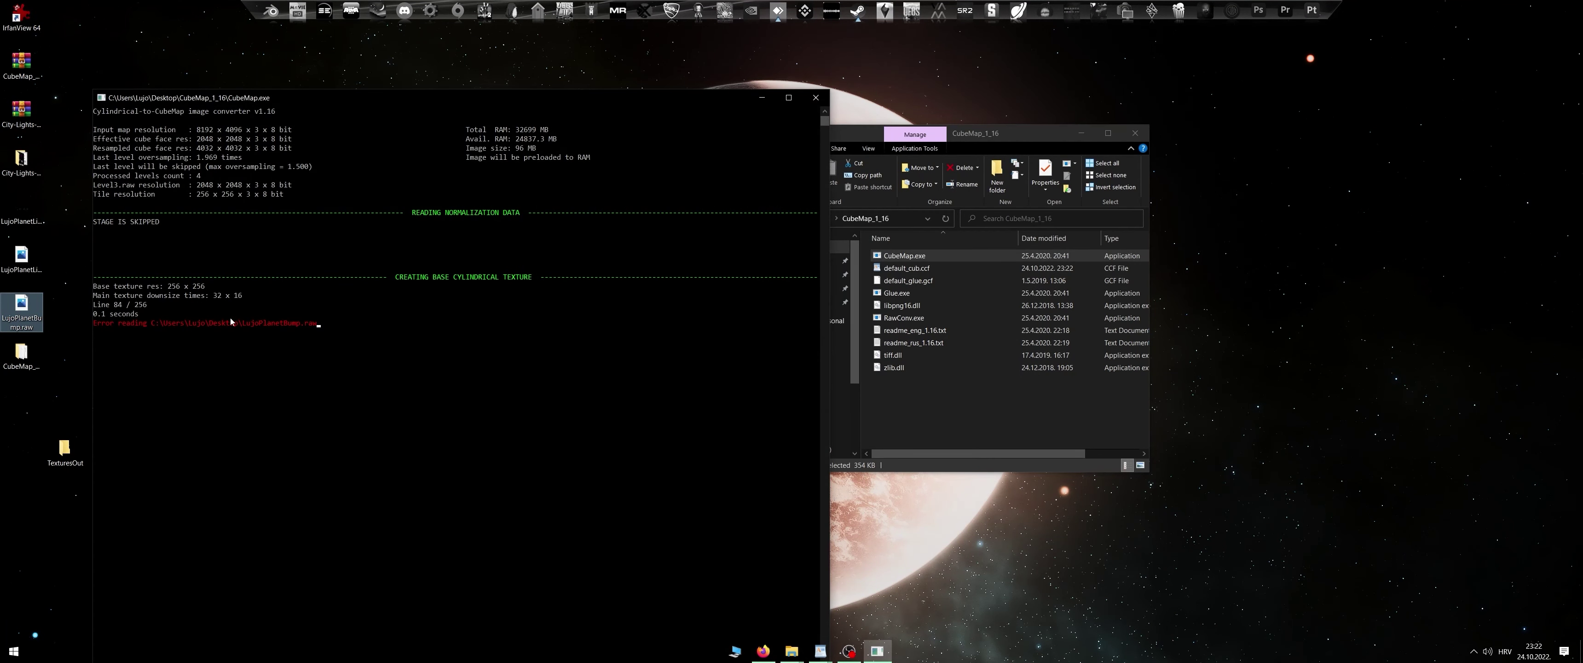
{"action": "left_click_drag", "start_coordinate": [96, 329], "coordinate": [283, 326]}
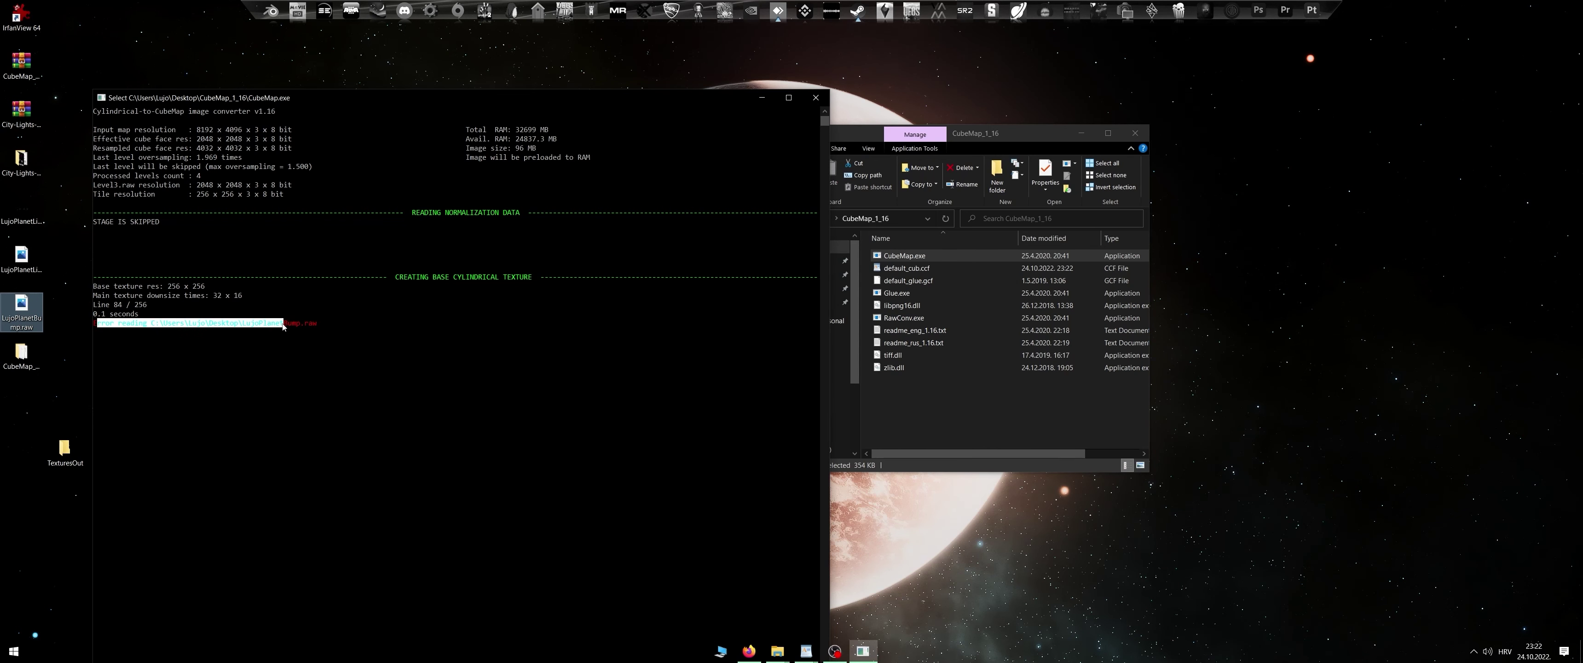
{"action": "left_click", "coordinate": [282, 322]}
{"action": "left_click", "coordinate": [816, 98]}
Set InputChannels to 1 in default_cub.ccf for the grayscale bump texture, then save and close the file
{"action": "double_click", "coordinate": [906, 268]}
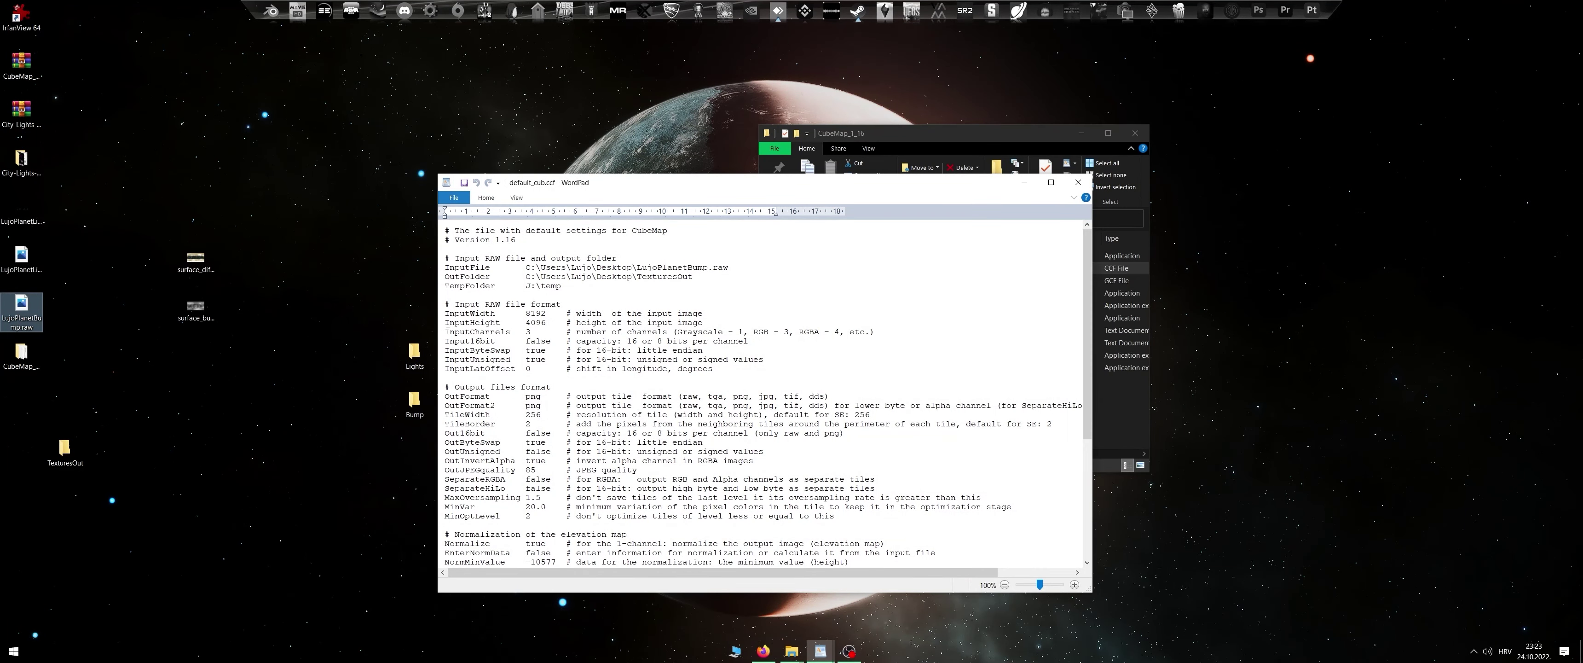
{"action": "left_click_drag", "start_coordinate": [447, 331], "coordinate": [731, 332]}
{"action": "left_click", "coordinate": [731, 332]}
{"action": "left_click_drag", "start_coordinate": [749, 331], "coordinate": [793, 331]}
{"action": "left_click", "coordinate": [794, 332]}
{"action": "left_click", "coordinate": [465, 185]}
{"action": "left_click", "coordinate": [1078, 181]}
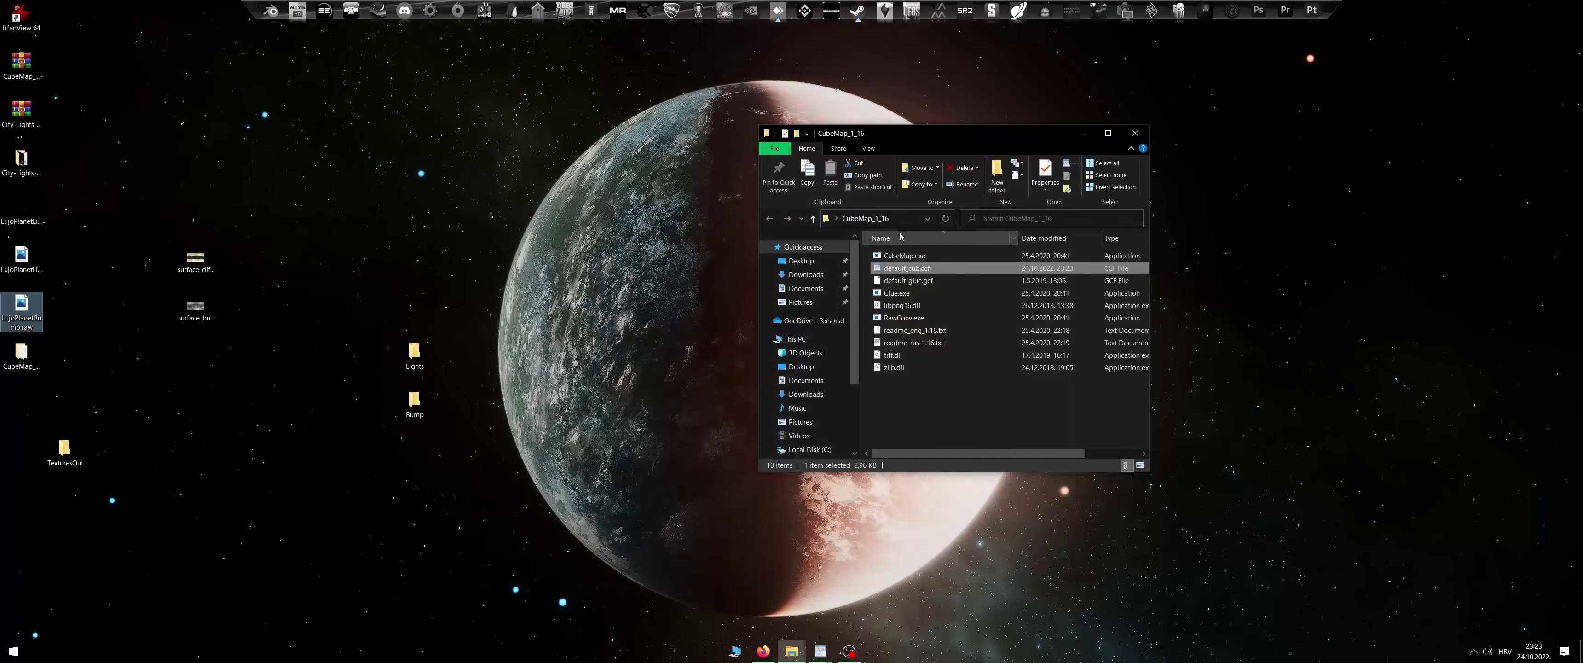
Run CubeMap.exe on the bump texture and dismiss the console once all tasks are finished
{"action": "double_click", "coordinate": [905, 255]}
{"action": "left_click_drag", "start_coordinate": [561, 112], "coordinate": [879, 53]}
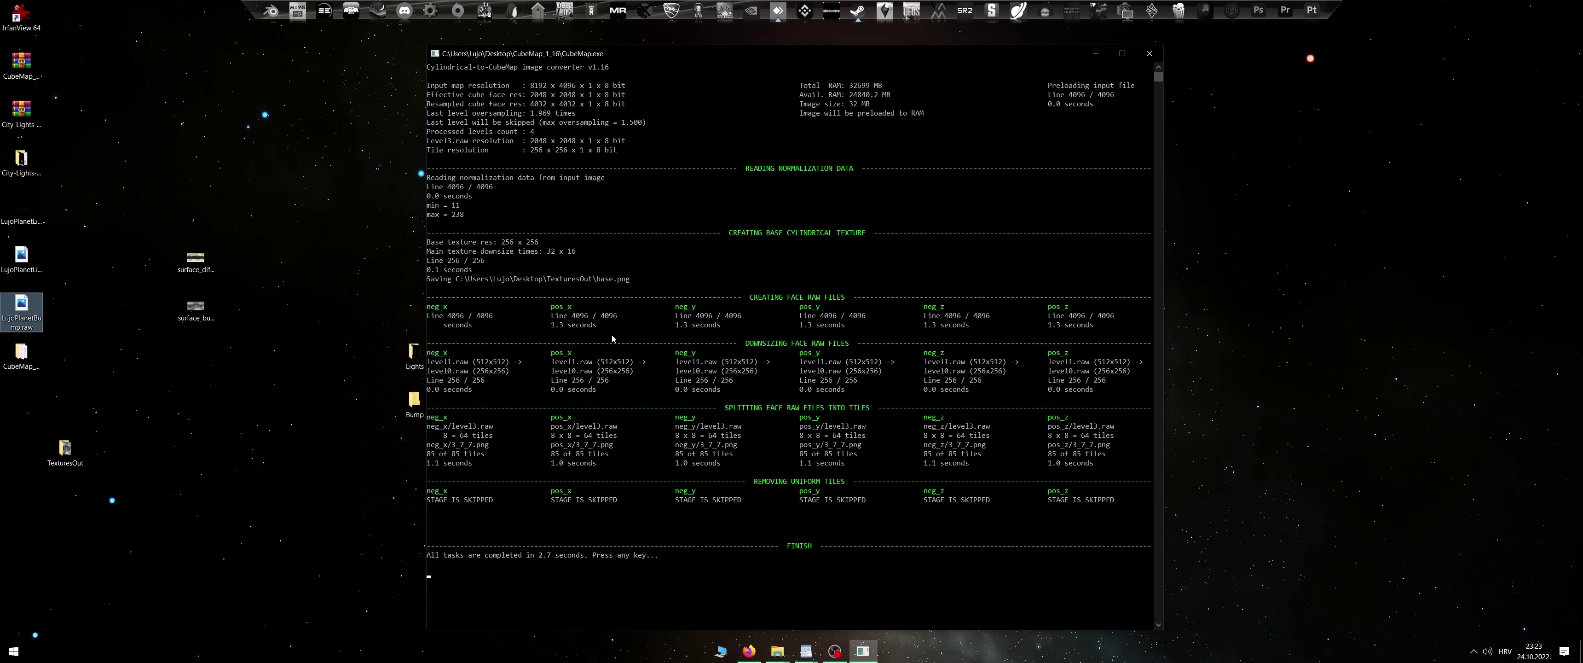
{"action": "key", "text": "Return"}
Move all six face folders and base.png from TexturesOut into the Desktop's Bump folder, and close both folder windows
{"action": "double_click", "coordinate": [64, 443]}
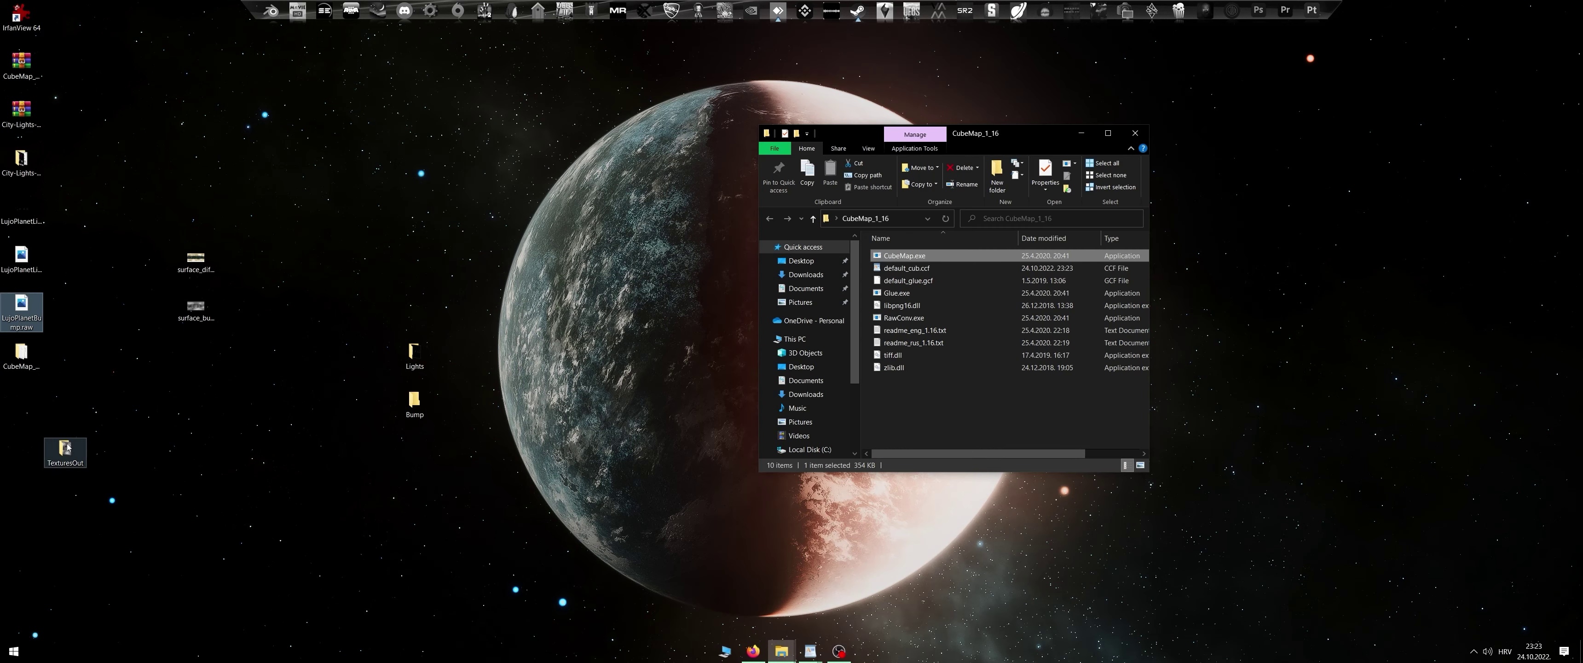
{"action": "left_click_drag", "start_coordinate": [365, 439], "coordinate": [335, 300]}
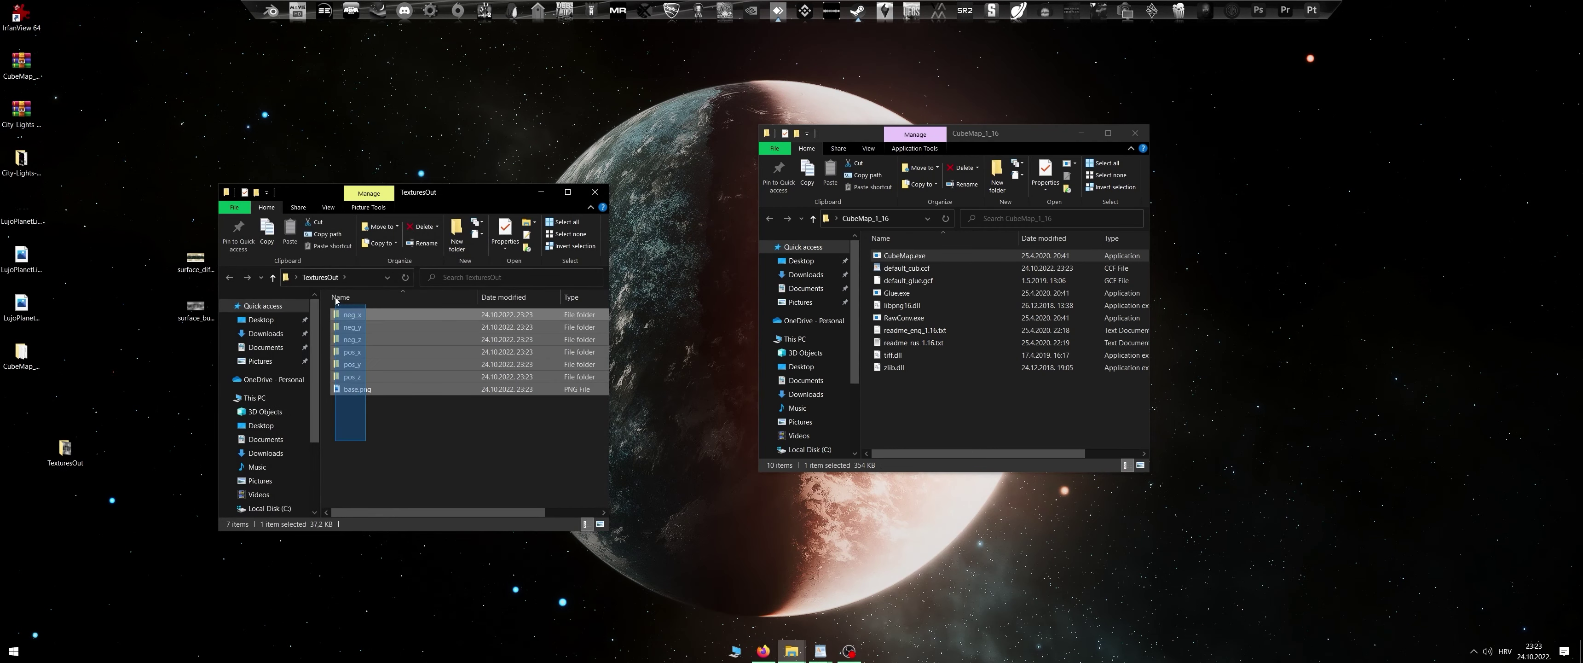
{"action": "right_click", "coordinate": [342, 327]}
{"action": "left_click", "coordinate": [381, 534]}
{"action": "left_click", "coordinate": [595, 192]}
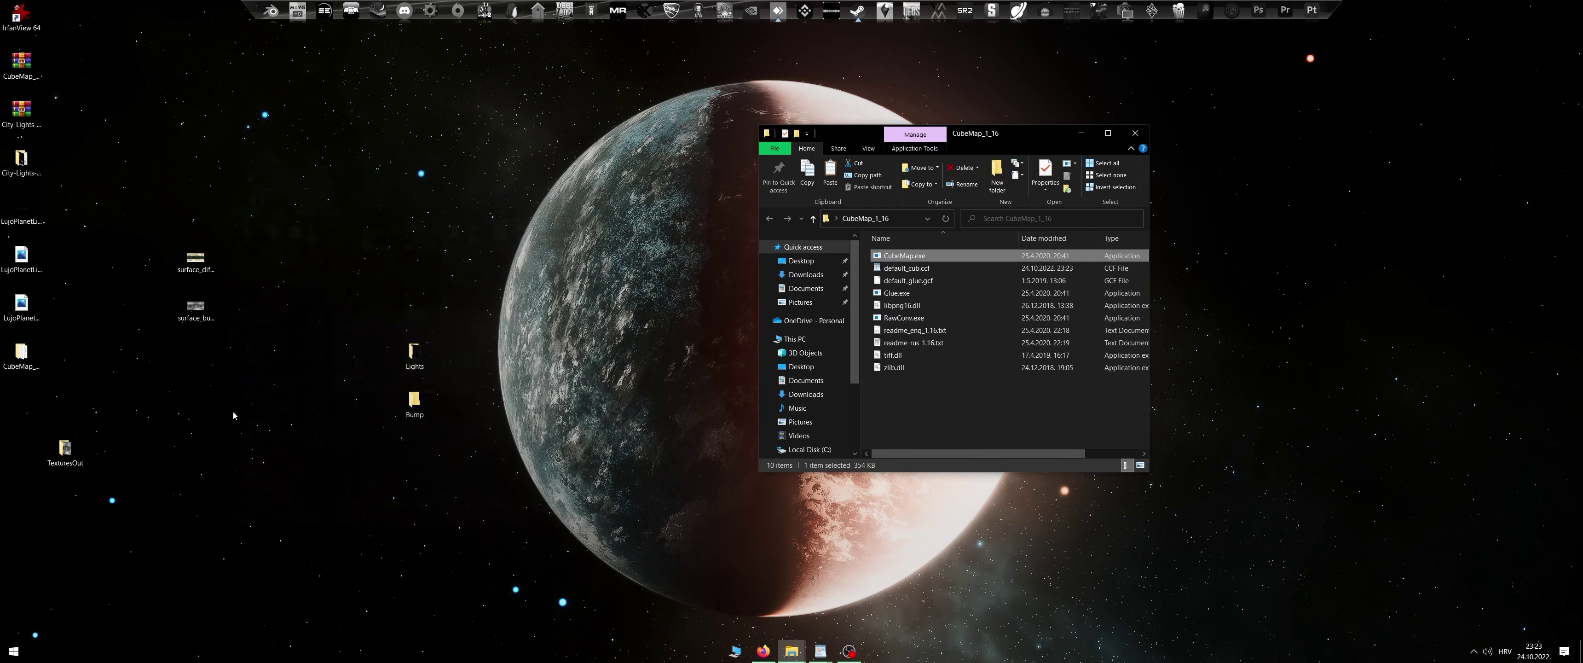
{"action": "double_click", "coordinate": [415, 401]}
{"action": "right_click", "coordinate": [444, 348]}
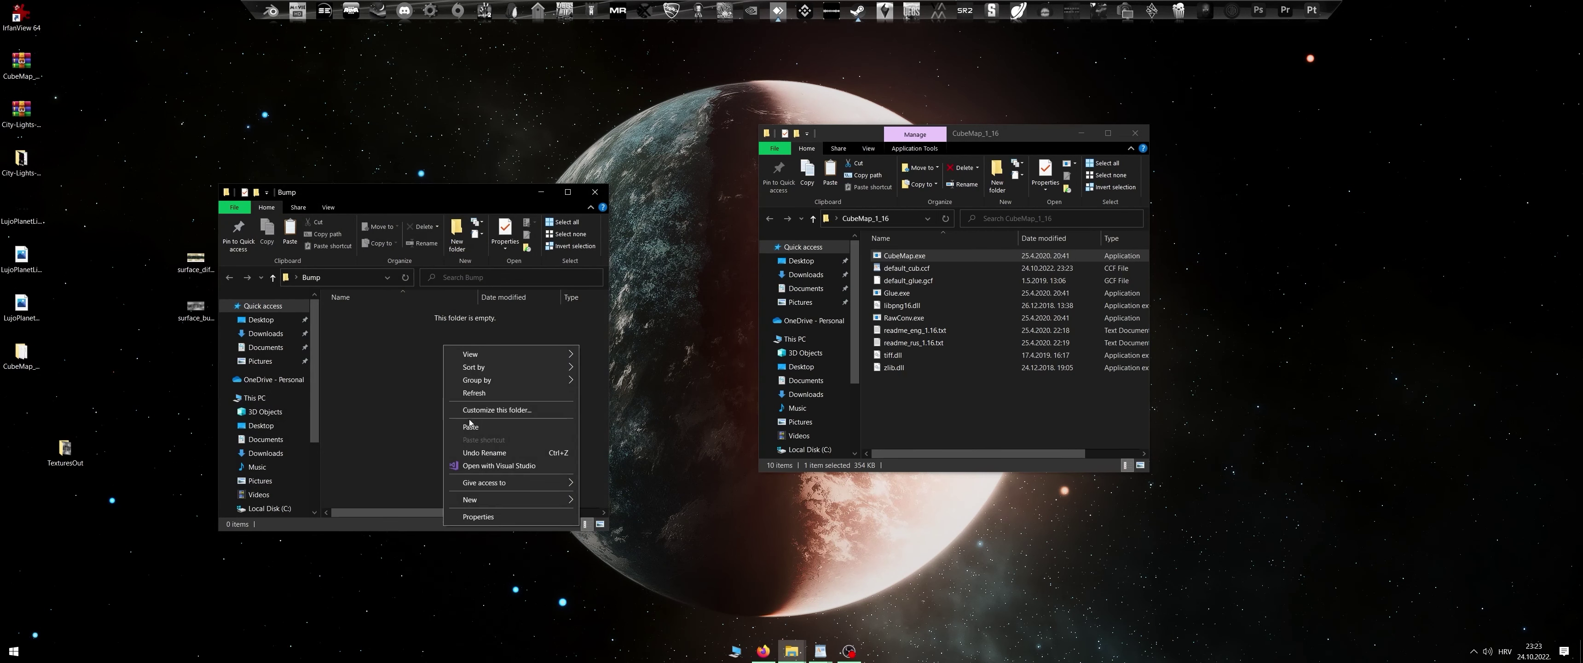
{"action": "left_click", "coordinate": [477, 430]}
{"action": "left_click", "coordinate": [435, 449]}
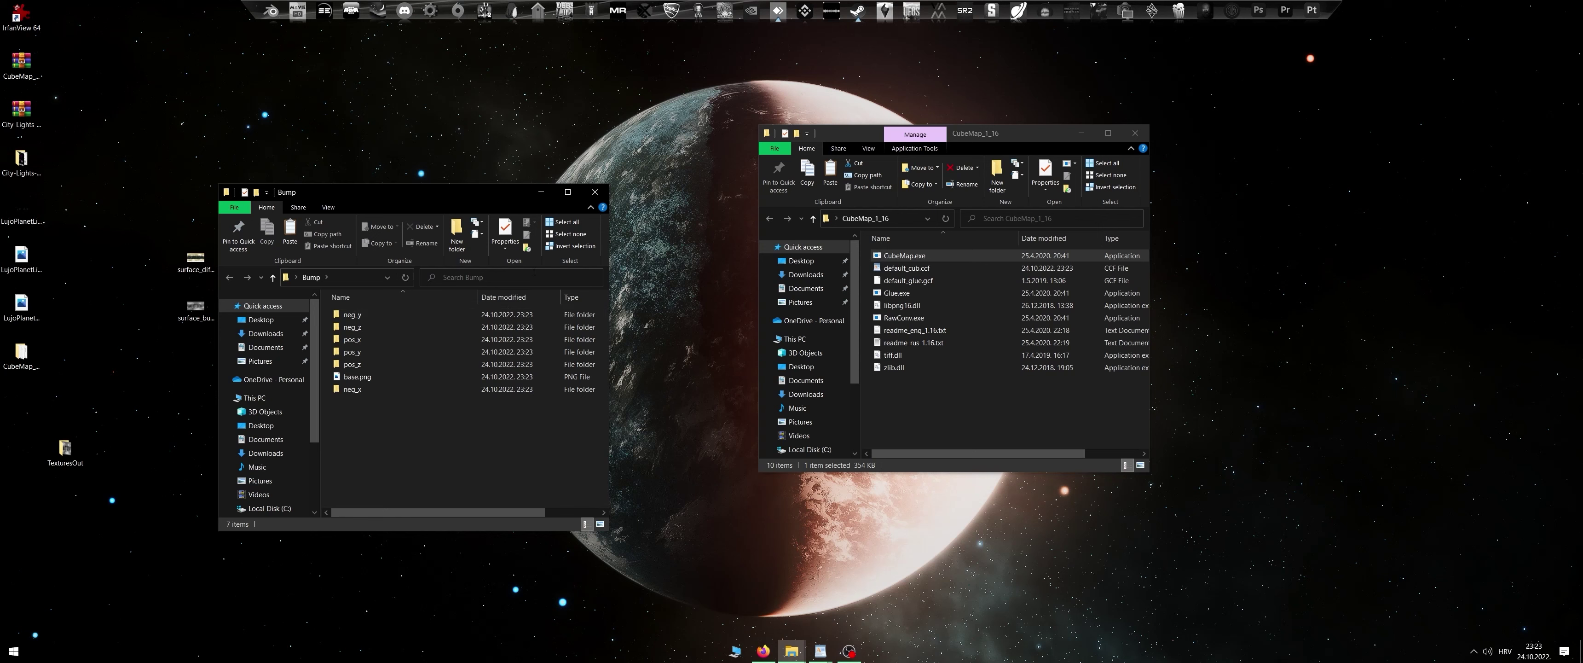
{"action": "left_click", "coordinate": [595, 191]}
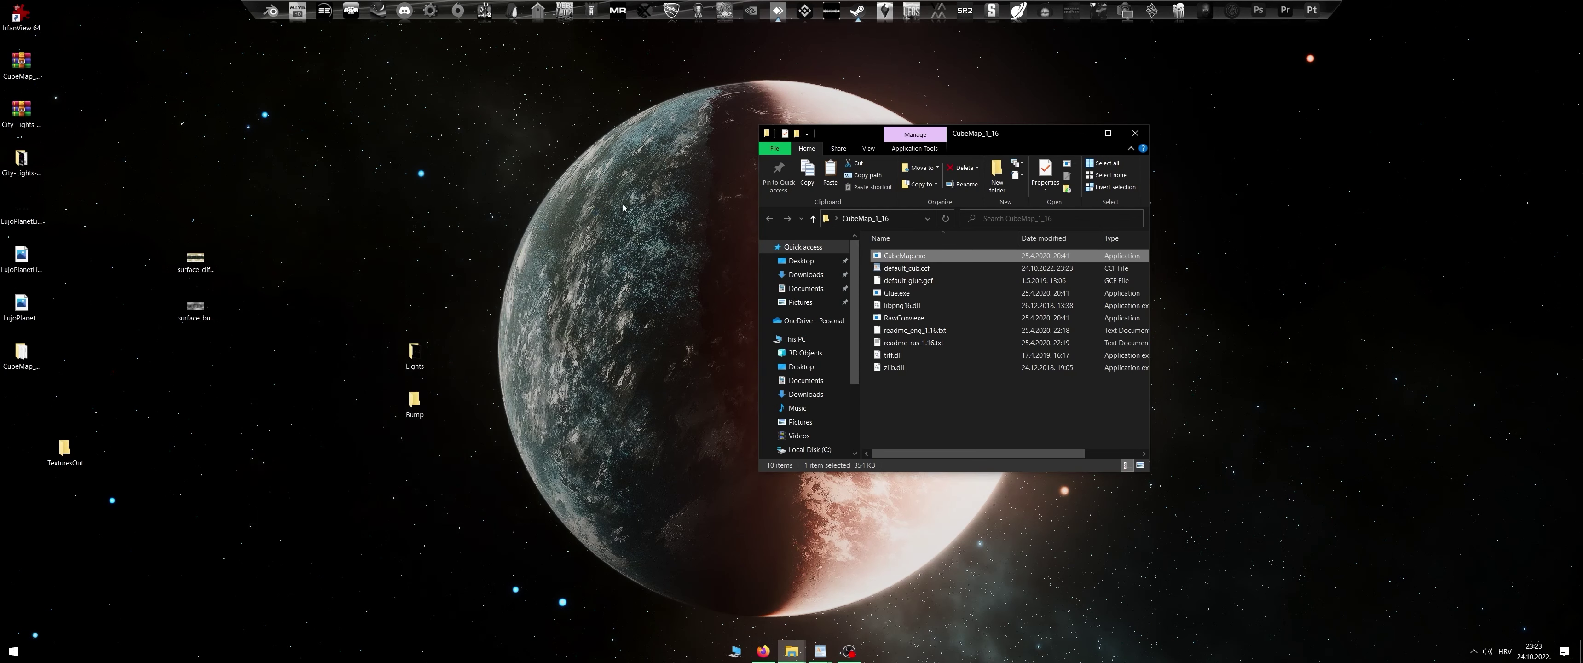
Show the contents of the M2 drive in the CubeMap_1_16 folder window and enlarge that window
{"action": "scroll", "coordinate": [805, 417], "scroll_direction": "down", "scroll_amount": 3}
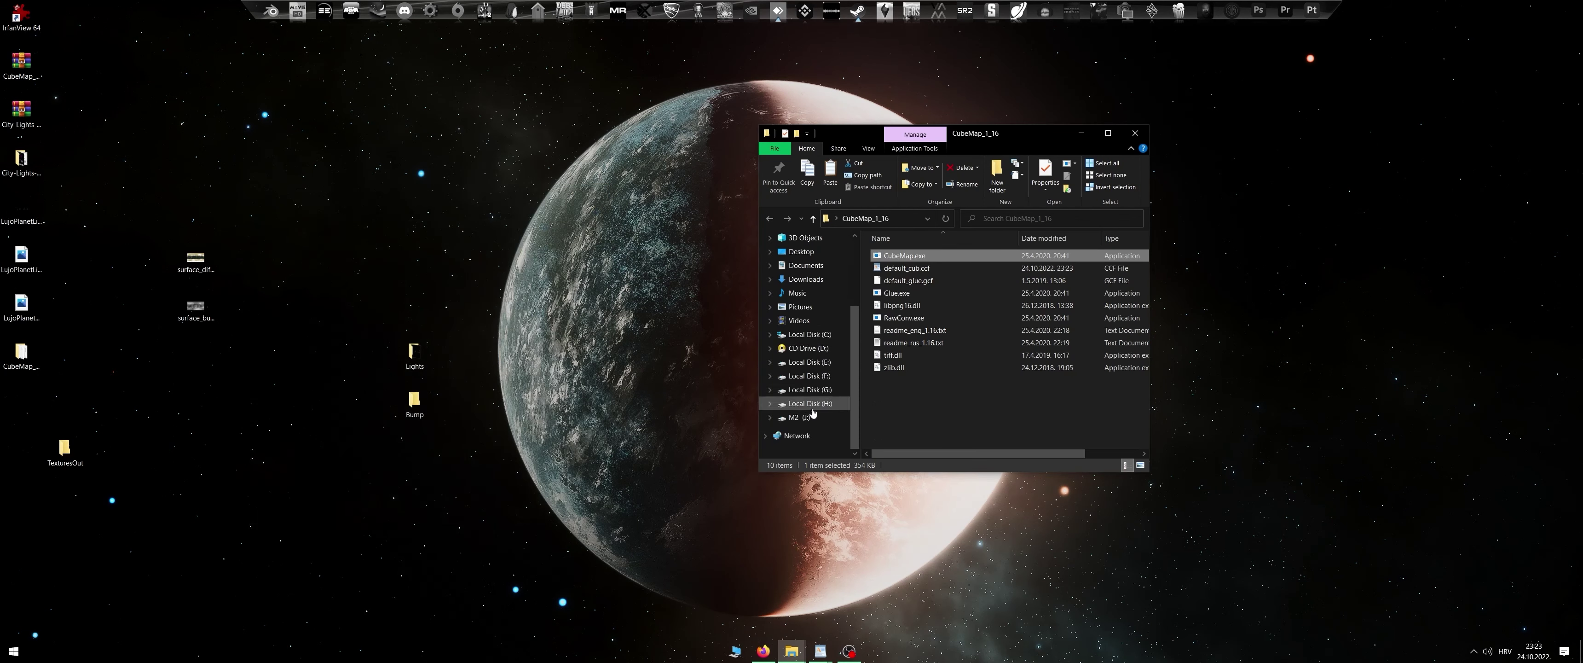
{"action": "left_click", "coordinate": [799, 417]}
{"action": "scroll", "coordinate": [933, 345], "scroll_direction": "down", "scroll_amount": 2}
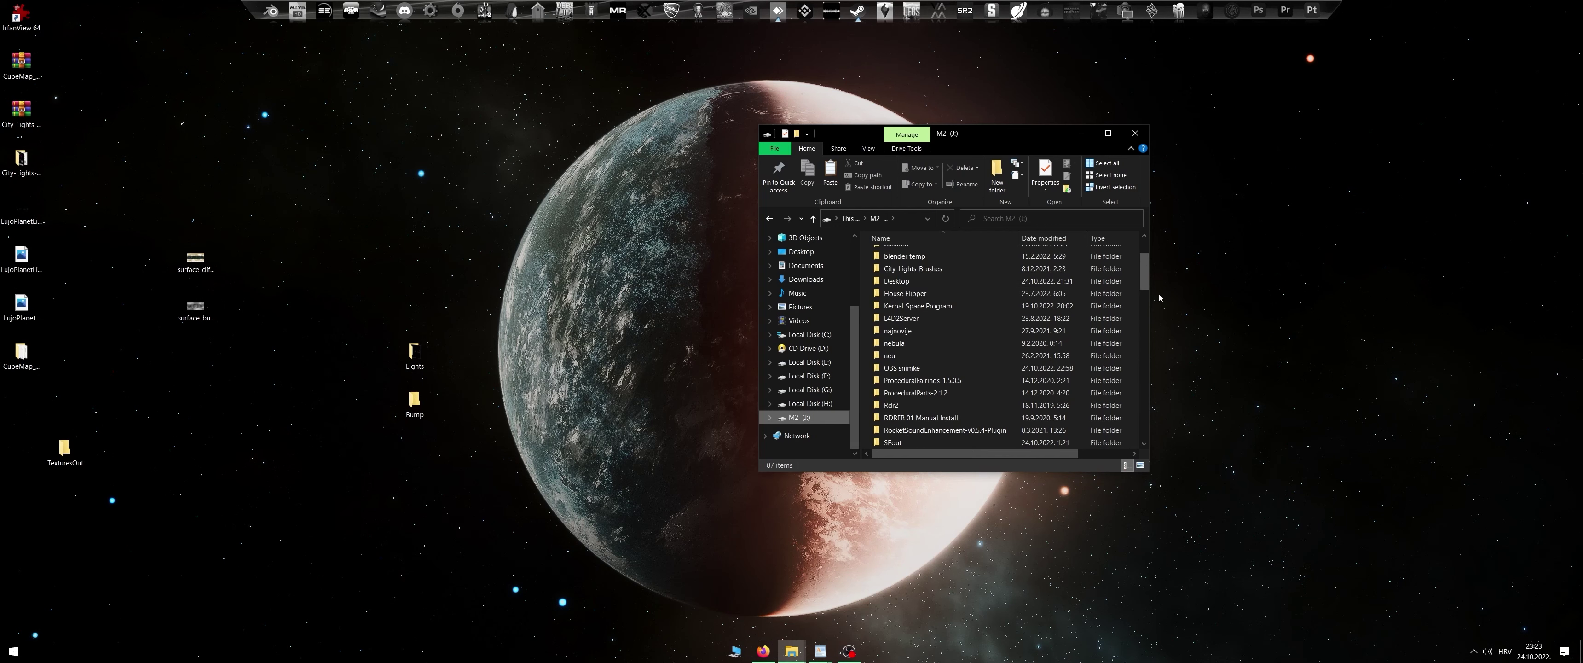
{"action": "left_click_drag", "start_coordinate": [1150, 297], "coordinate": [1522, 344]}
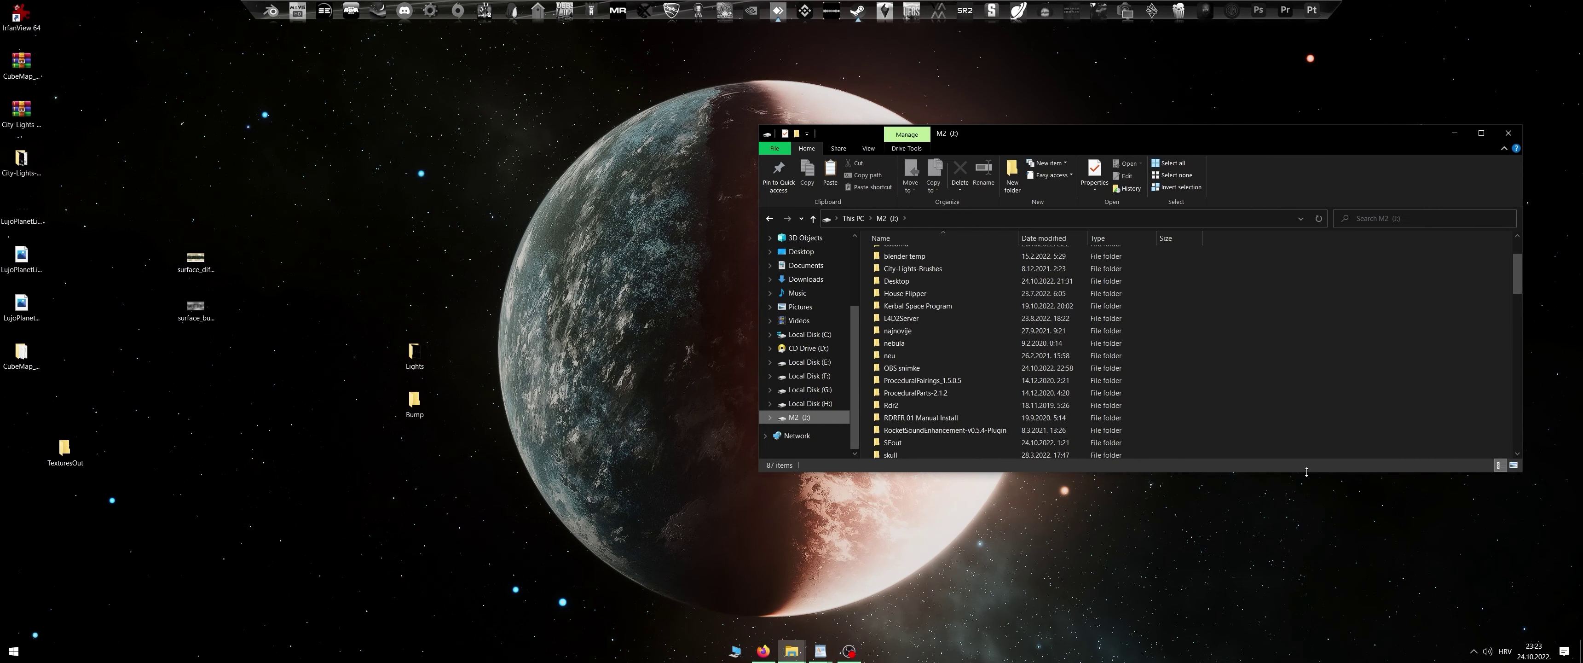
{"action": "left_click_drag", "start_coordinate": [1306, 472], "coordinate": [1275, 650]}
{"action": "left_click_drag", "start_coordinate": [1252, 144], "coordinate": [1256, 80]}
Open the SpaceEngine planet textures folder at Steam\steamapps\common\SpaceEngine\addons\textures\planets on the M2 drive
{"action": "scroll", "coordinate": [934, 430], "scroll_direction": "down", "scroll_amount": 3}
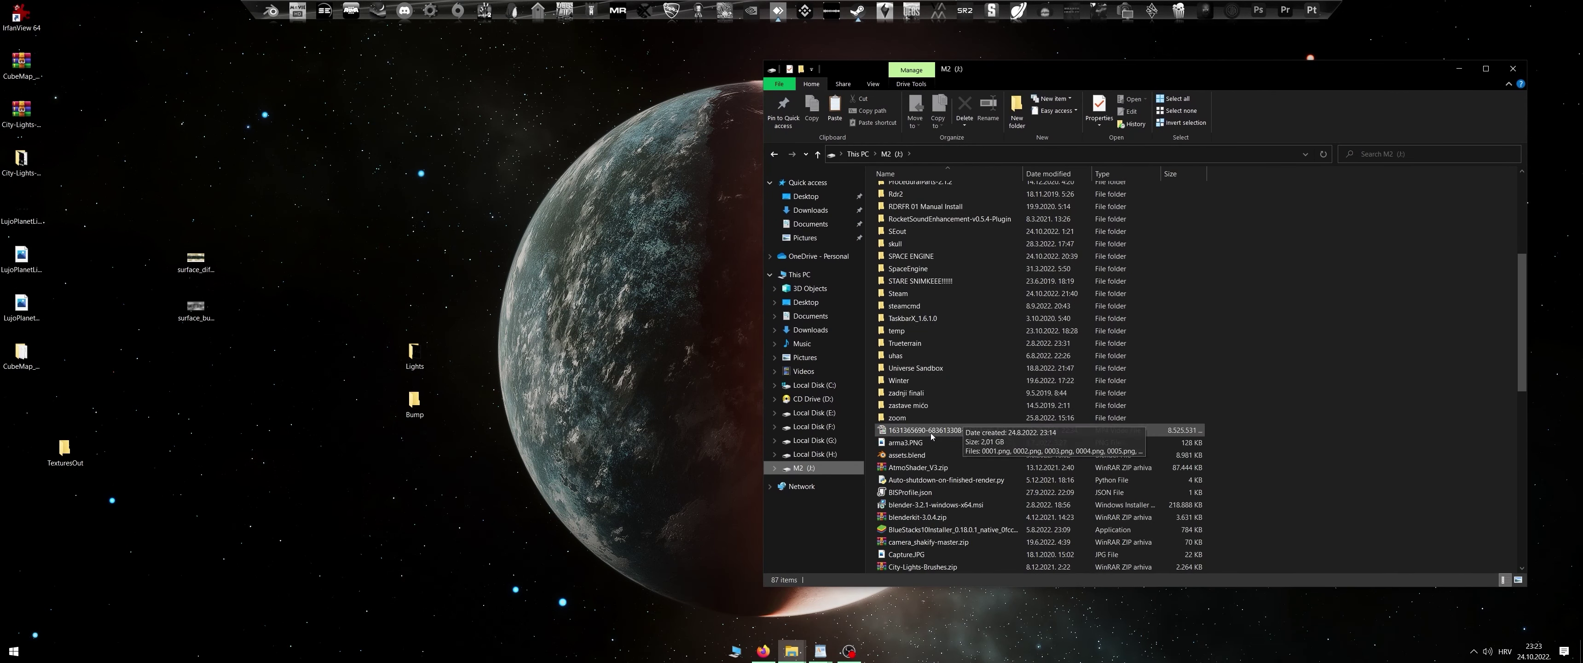
{"action": "double_click", "coordinate": [905, 304]}
{"action": "double_click", "coordinate": [921, 191]}
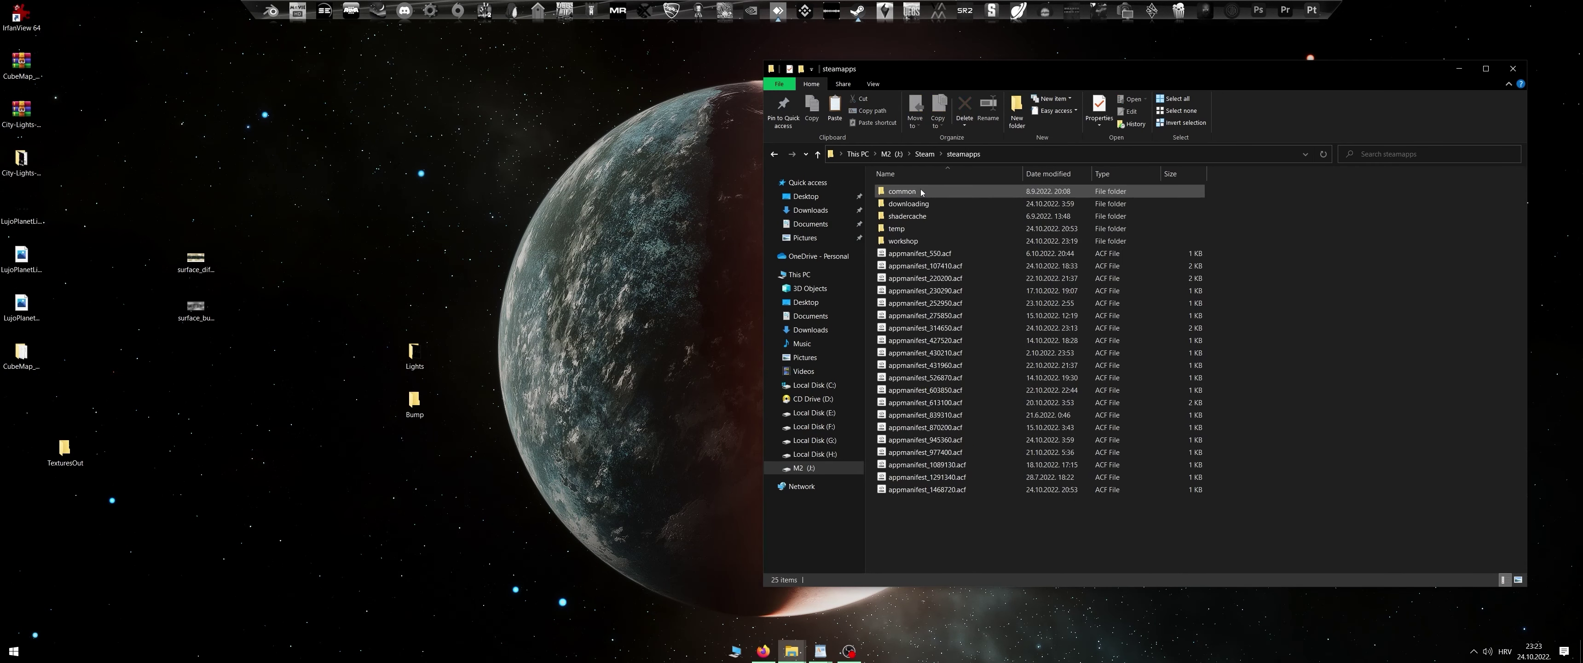
{"action": "double_click", "coordinate": [921, 191]}
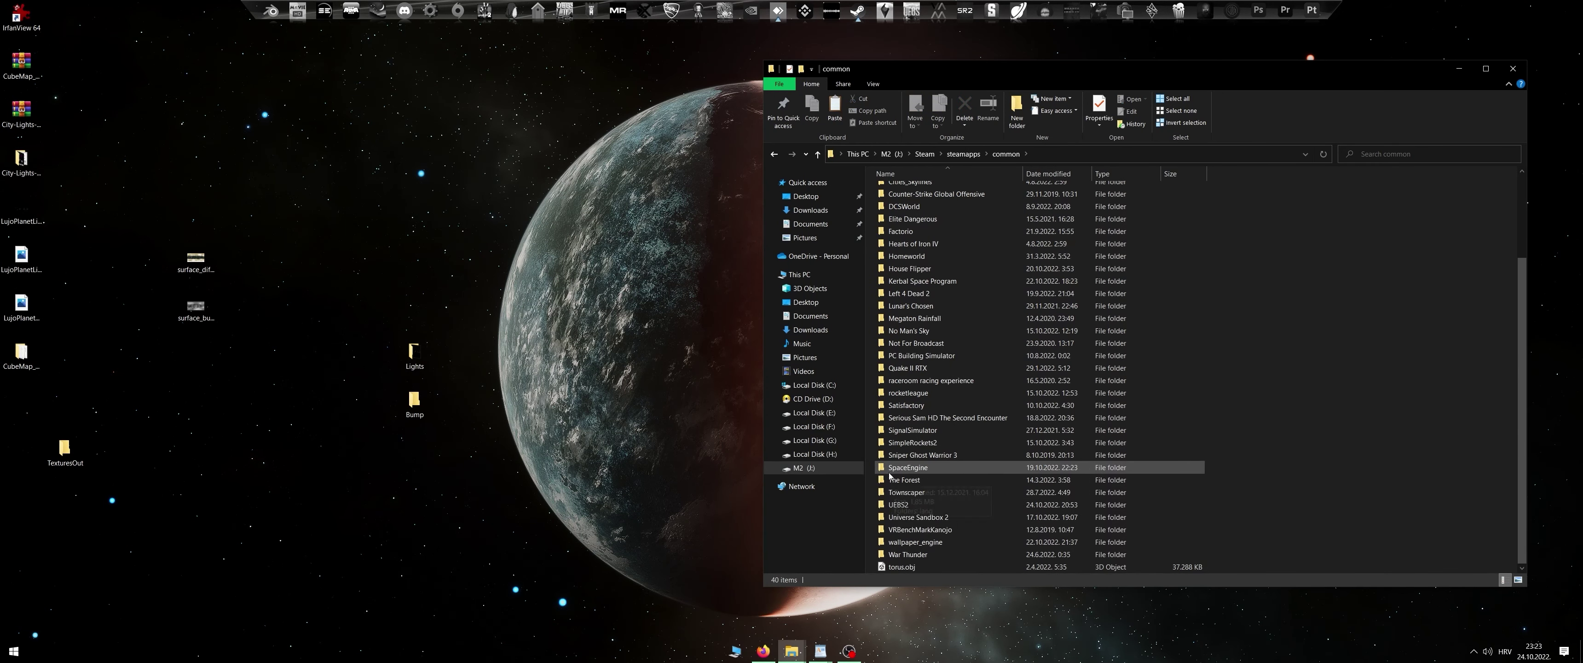
{"action": "double_click", "coordinate": [891, 464]}
{"action": "double_click", "coordinate": [909, 189]}
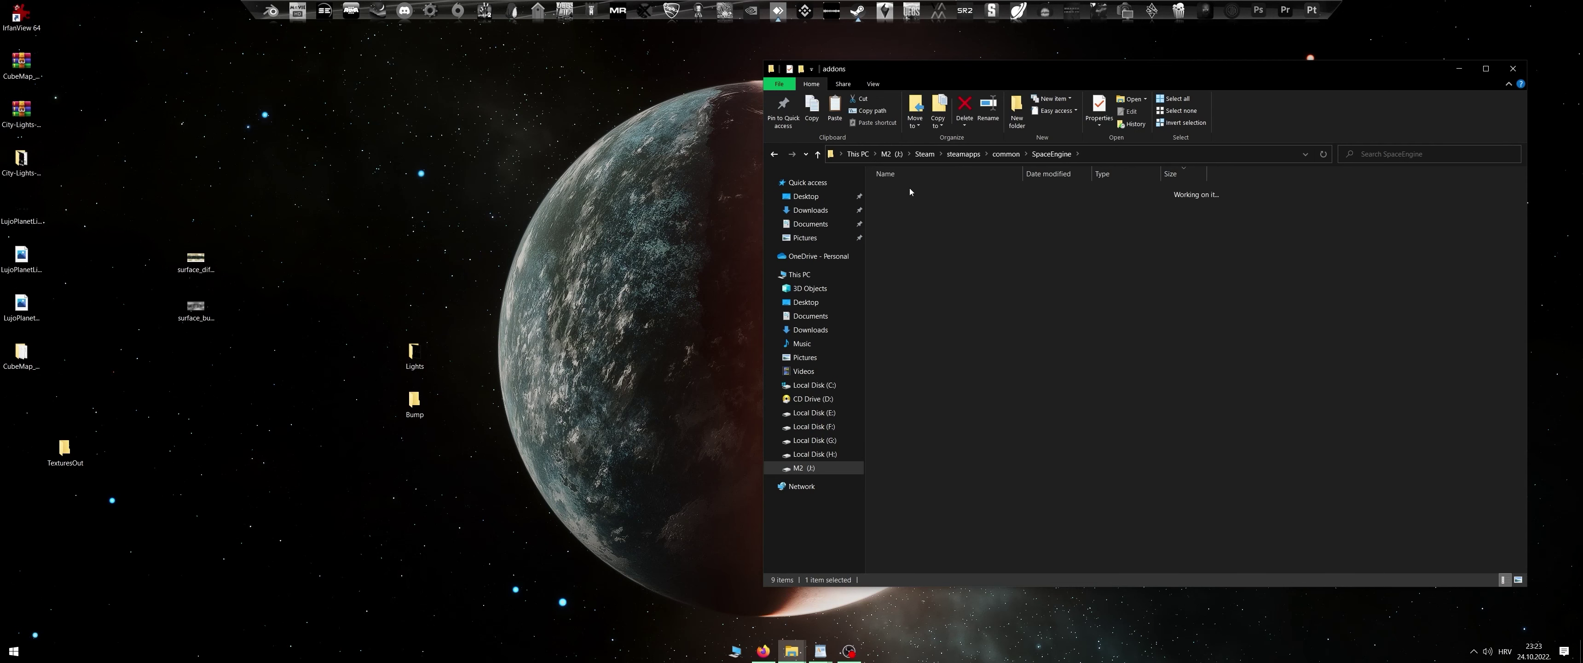
{"action": "scroll", "coordinate": [940, 409], "scroll_direction": "down", "scroll_amount": 5}
{"action": "left_click", "coordinate": [922, 492]}
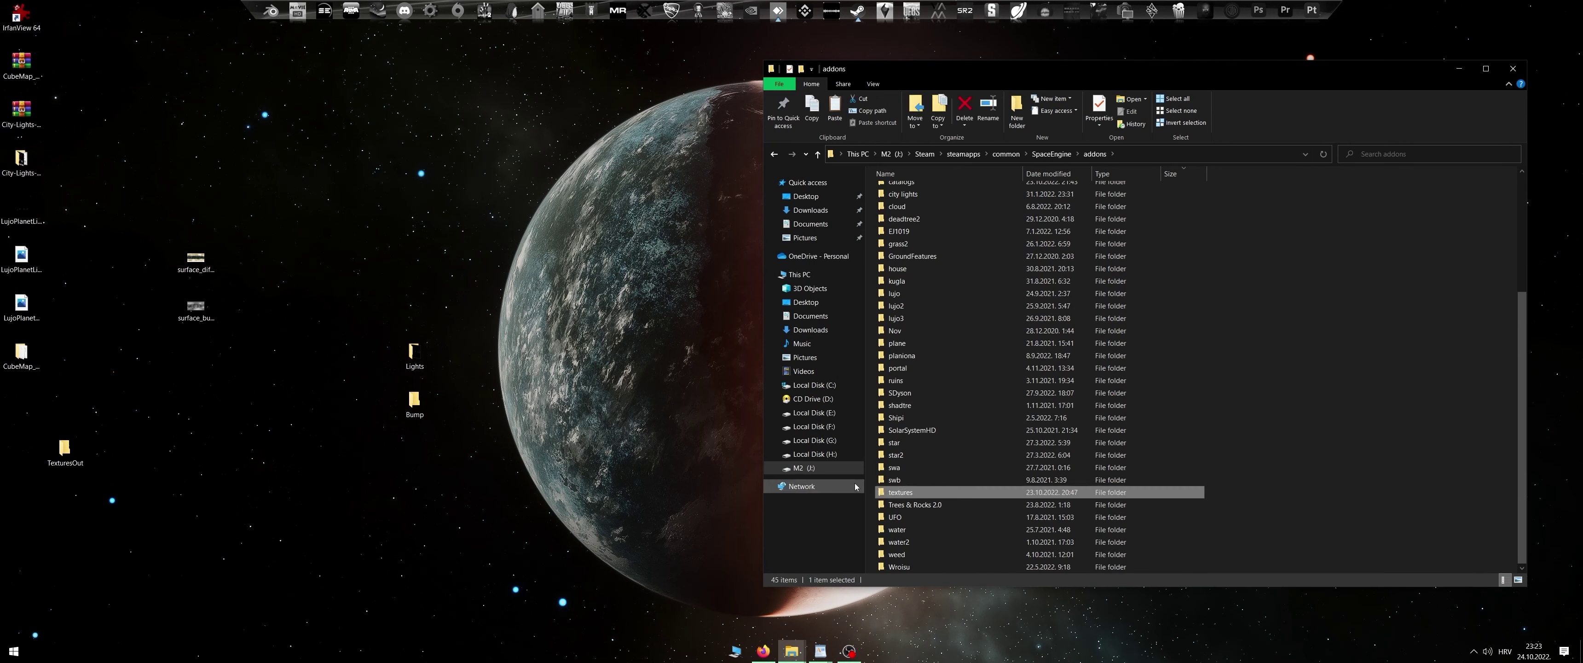
{"action": "double_click", "coordinate": [897, 493]}
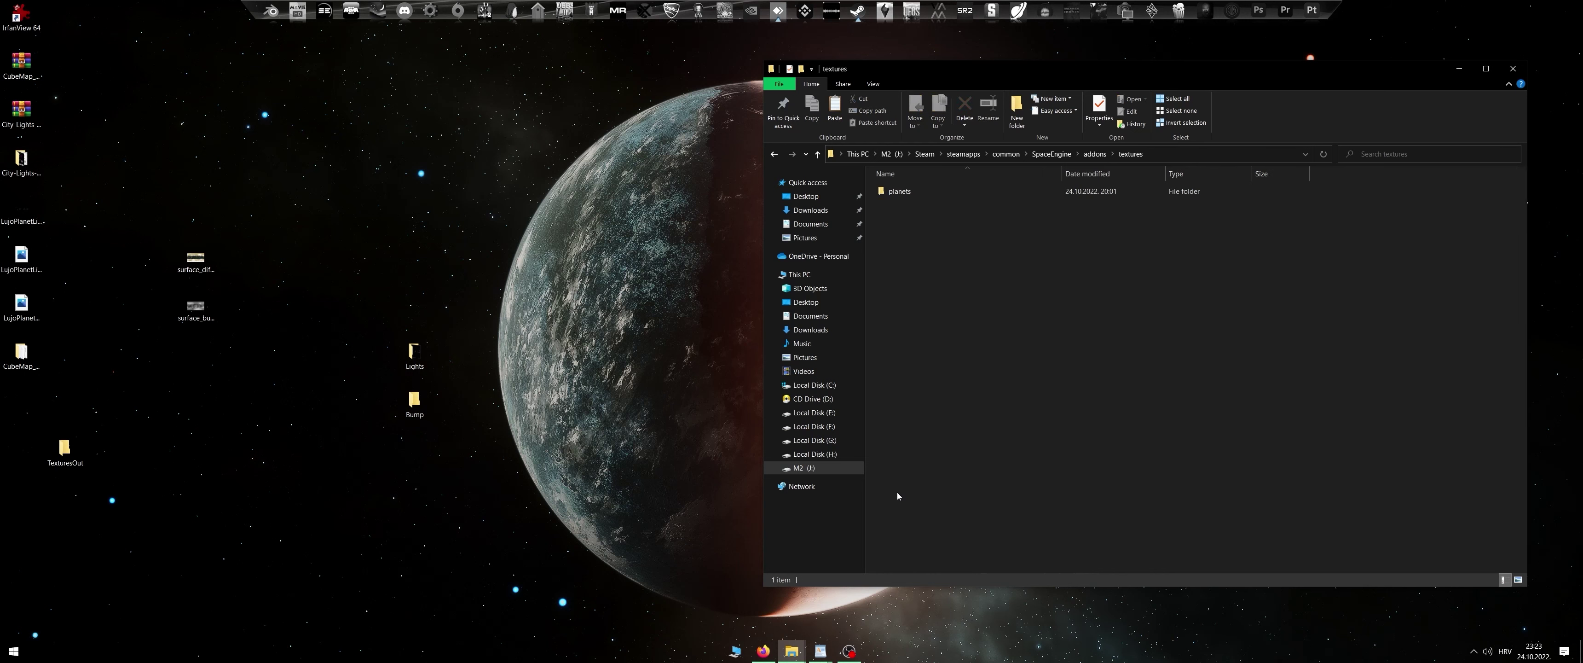
{"action": "double_click", "coordinate": [912, 197]}
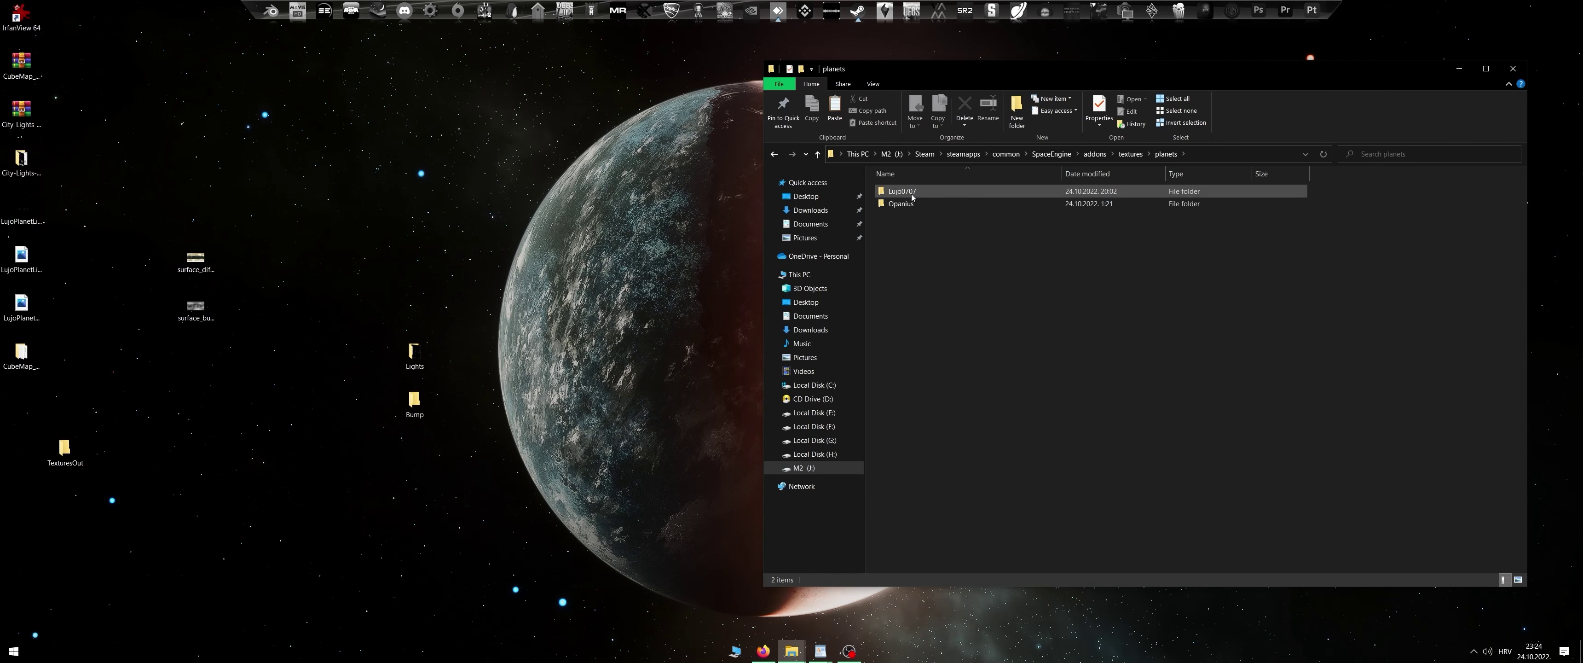
Remove the Lujo0707 folder from planets and create a new folder there named LujoPlanet
{"action": "left_click", "coordinate": [912, 196]}
{"action": "right_click", "coordinate": [904, 220]}
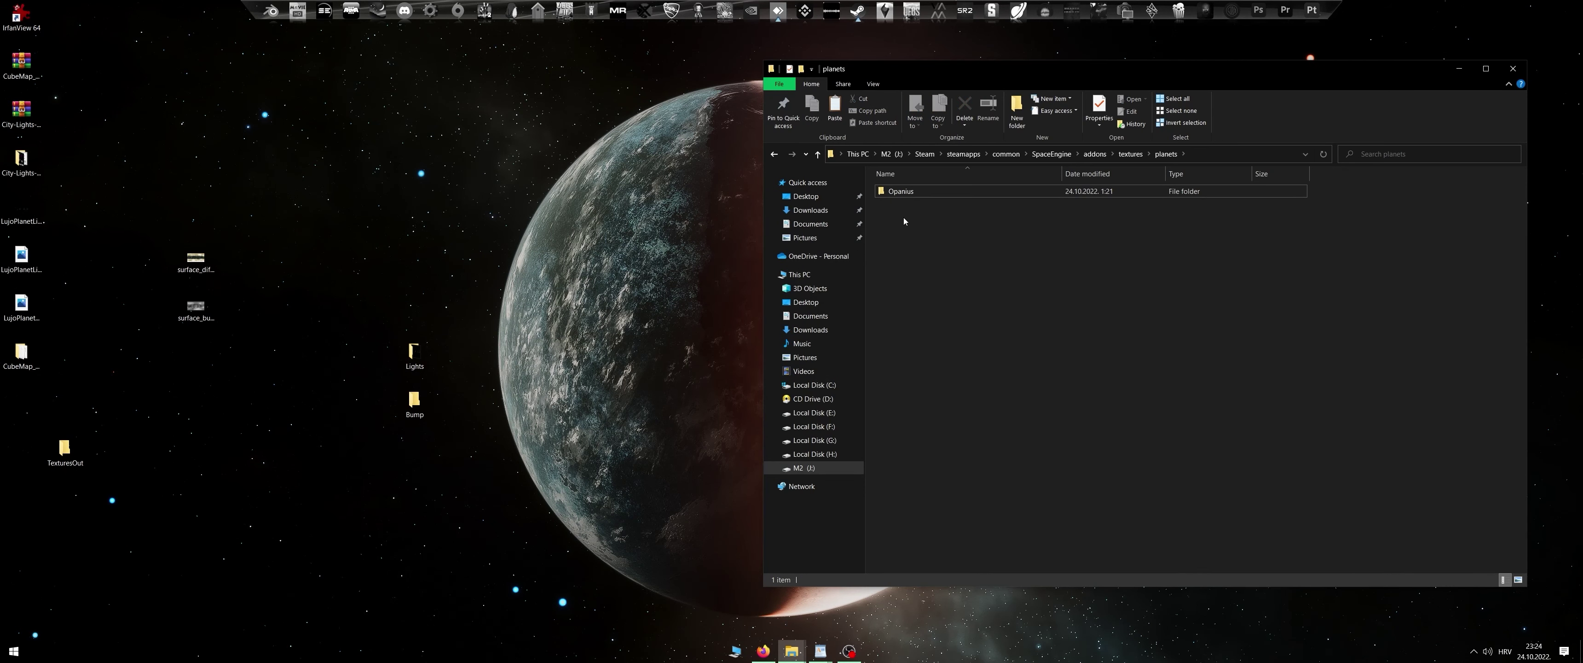
{"action": "left_click", "coordinate": [1045, 374]}
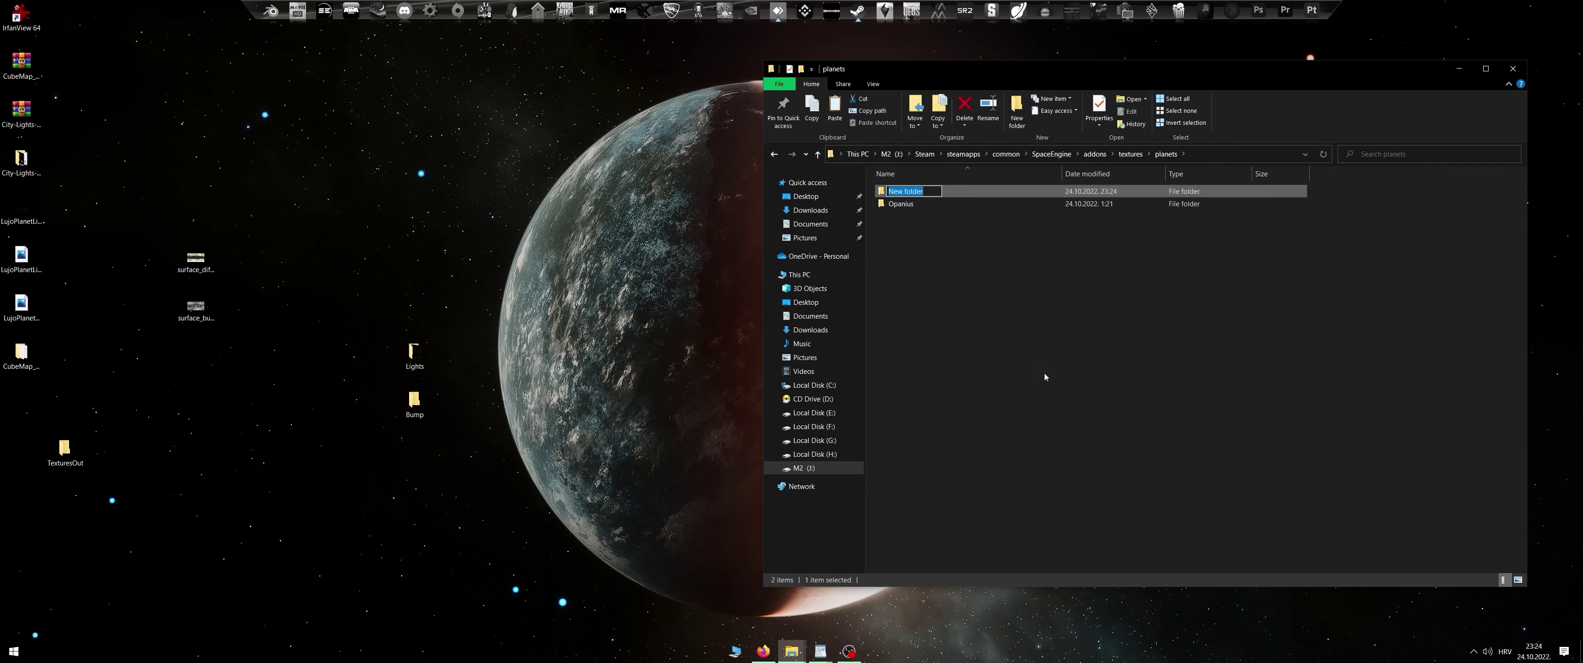
{"action": "type", "text": "Lujo0707"}
{"action": "key", "text": "BackSpace"}
{"action": "key", "text": "BackSpace"}
{"action": "key", "text": "BackSpace"}
{"action": "type", "text": "Planet"}
{"action": "key", "text": "Return"}
Open the LujoPlanet folder, copy the Lights and Bump folders from the Desktop into it, and open the copied Bump folder
{"action": "double_click", "coordinate": [911, 194]}
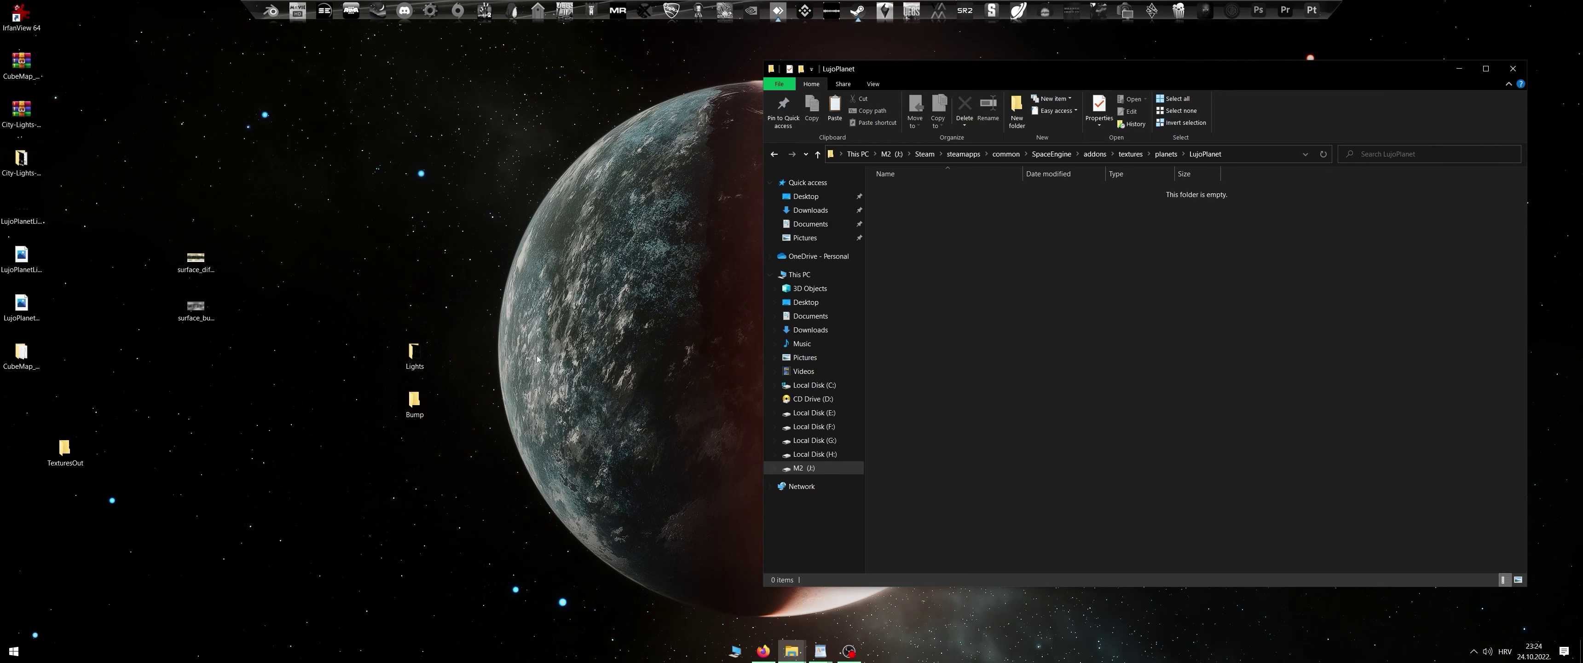
{"action": "left_click_drag", "start_coordinate": [489, 319], "coordinate": [988, 366]}
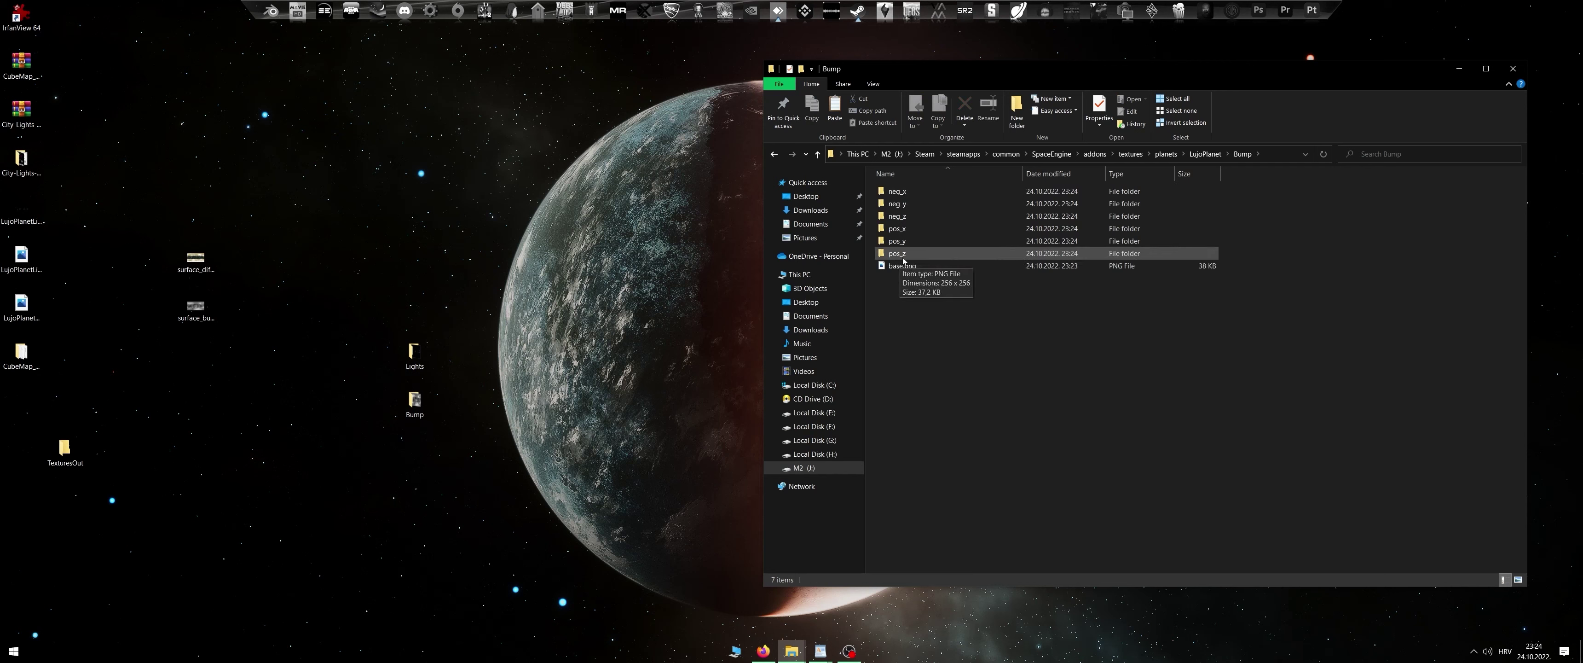
Go up from the Bump folder to the SpaceEngine addons folder and open catalogs\planets
{"action": "left_click", "coordinate": [896, 207]}
{"action": "key", "text": "alt+Up"}
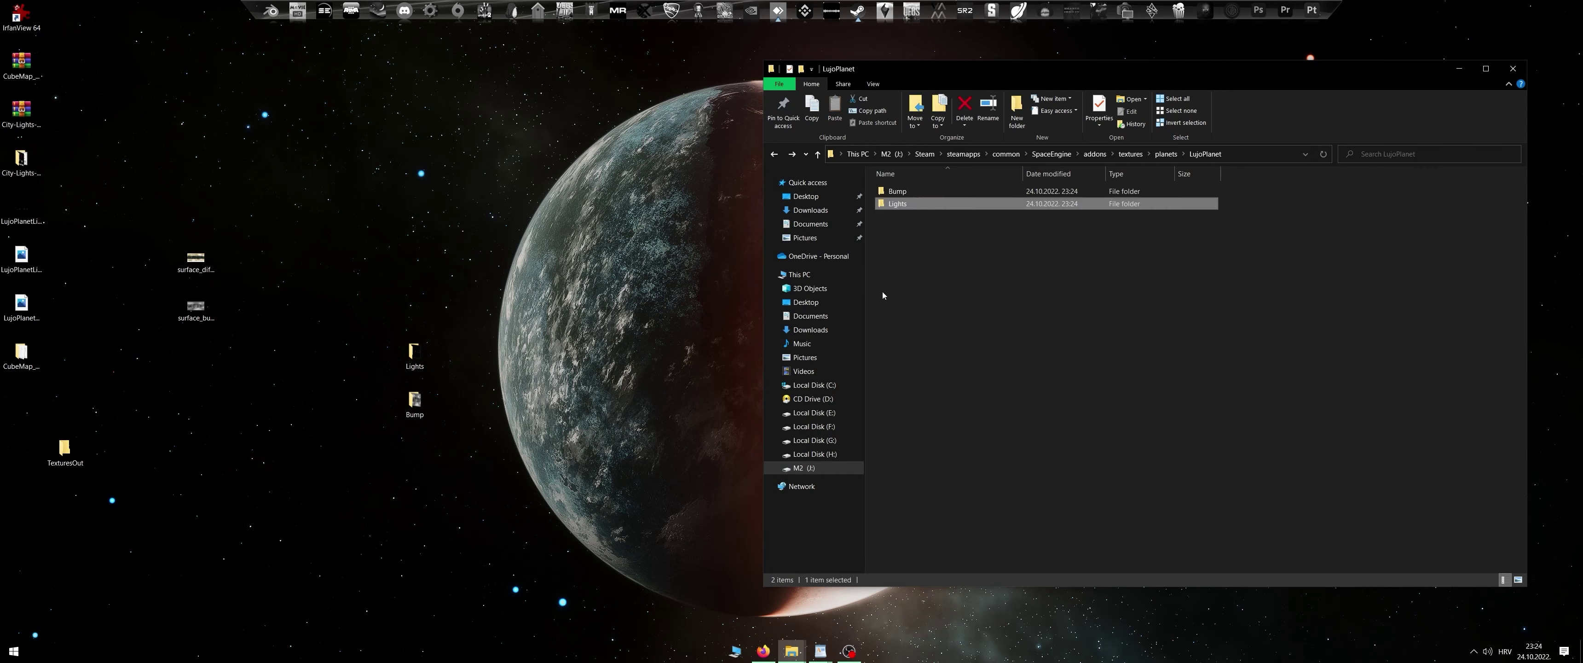
{"action": "key", "text": "alt+Up"}
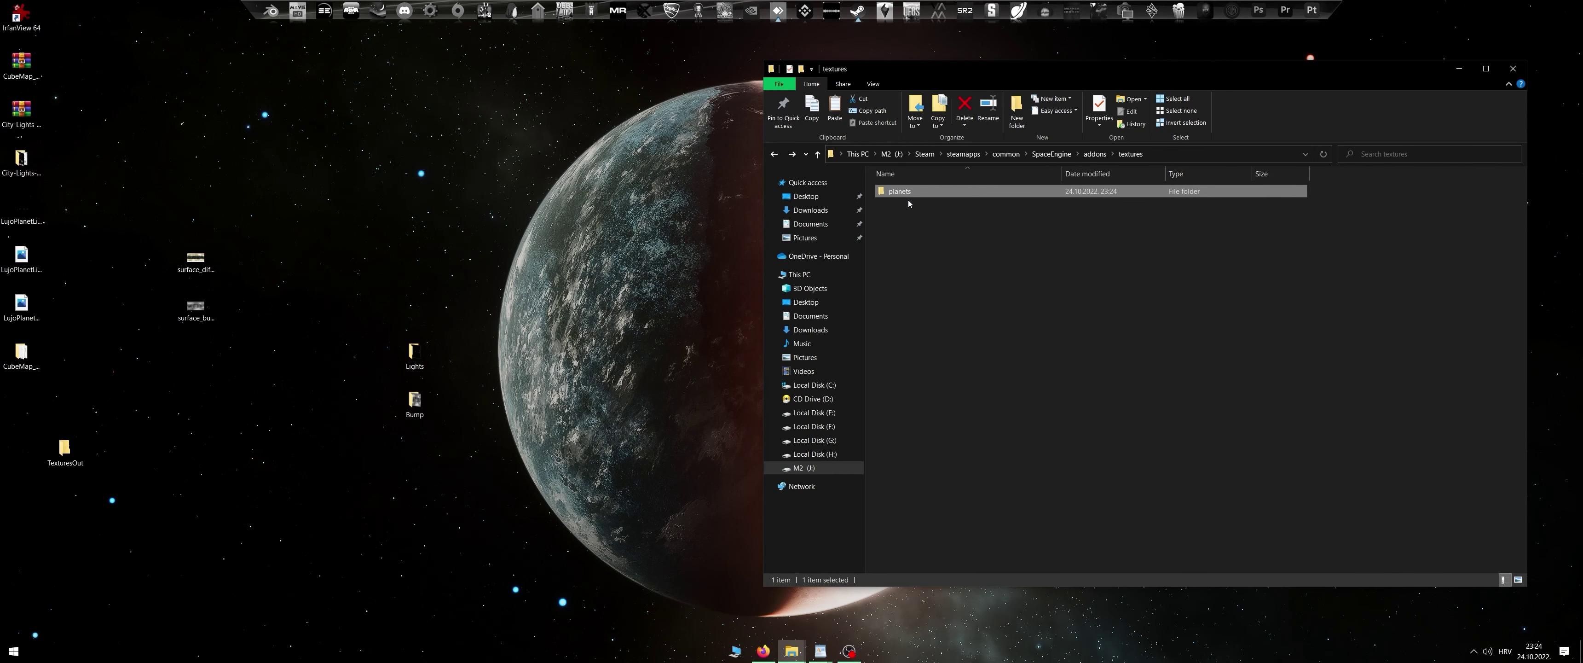
{"action": "key", "text": "alt+Up"}
{"action": "left_click_drag", "start_coordinate": [1096, 75], "coordinate": [770, 84]}
{"action": "scroll", "coordinate": [614, 571], "scroll_direction": "down", "scroll_amount": 2}
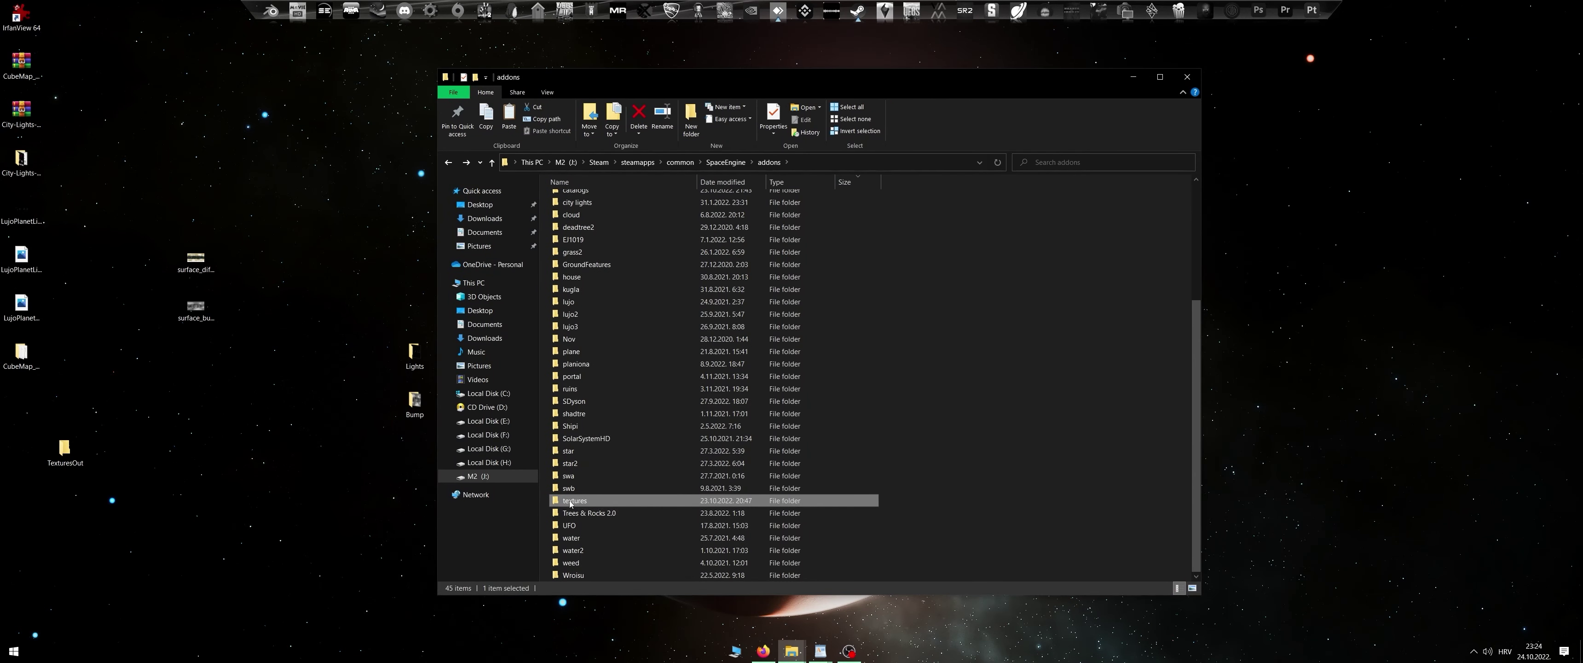
{"action": "scroll", "coordinate": [614, 394], "scroll_direction": "up", "scroll_amount": 4}
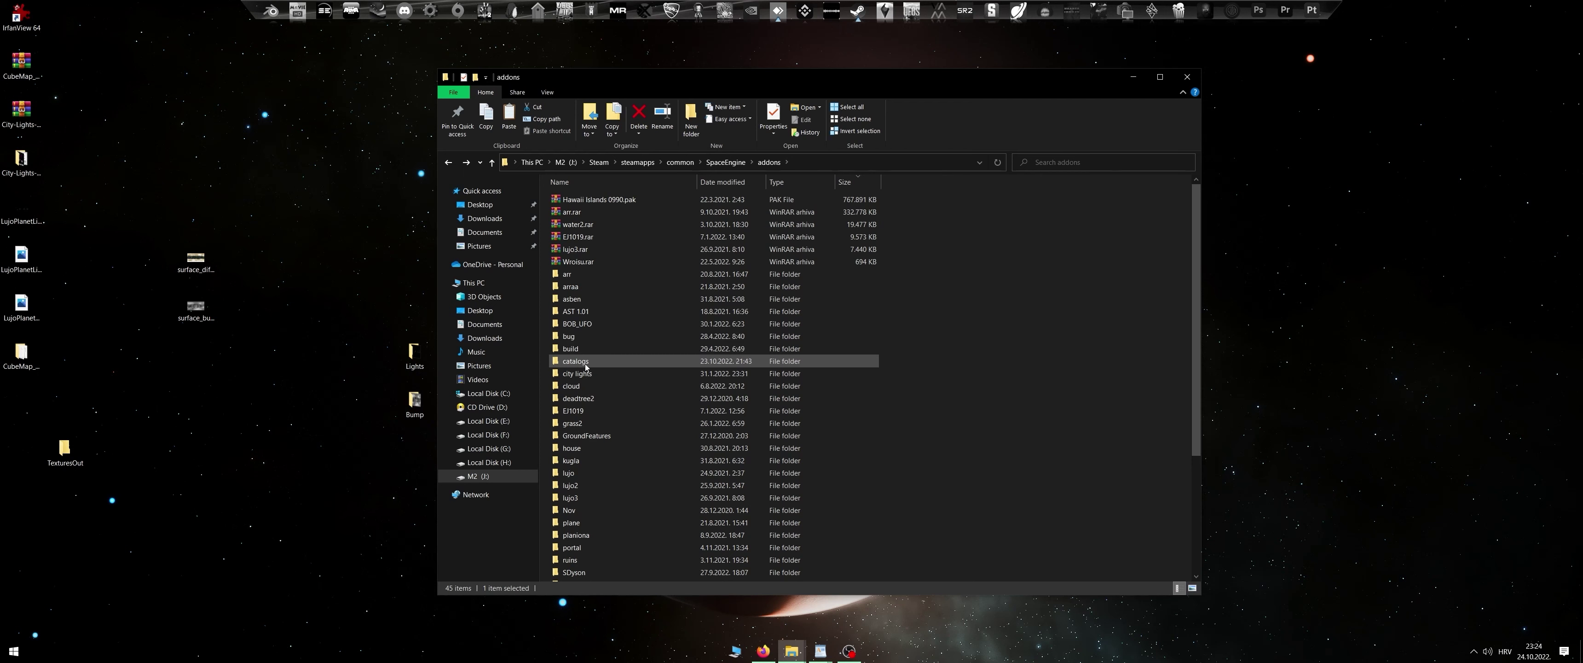
{"action": "double_click", "coordinate": [575, 332]}
{"action": "double_click", "coordinate": [574, 199]}
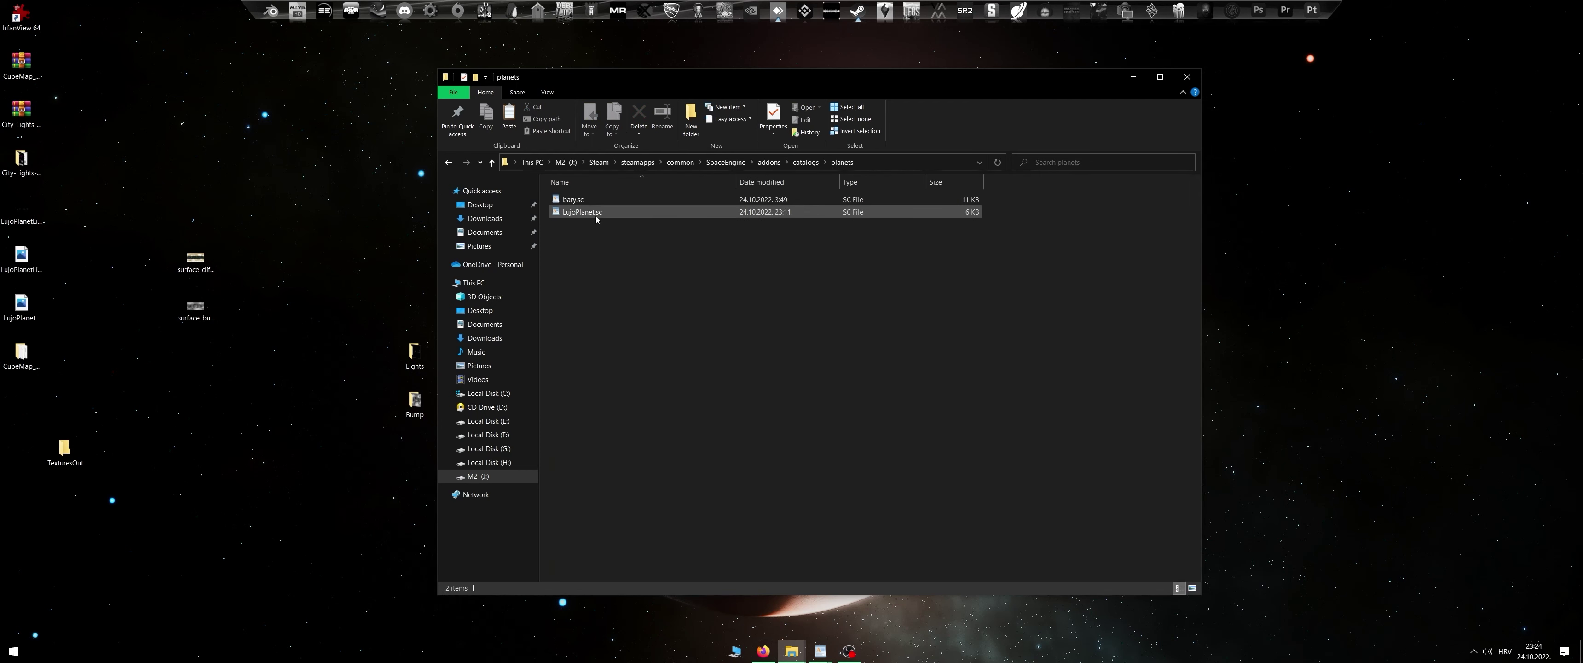
Open LujoPlanet.sc in WordPad and bring its Surface block into view
{"action": "double_click", "coordinate": [583, 210]}
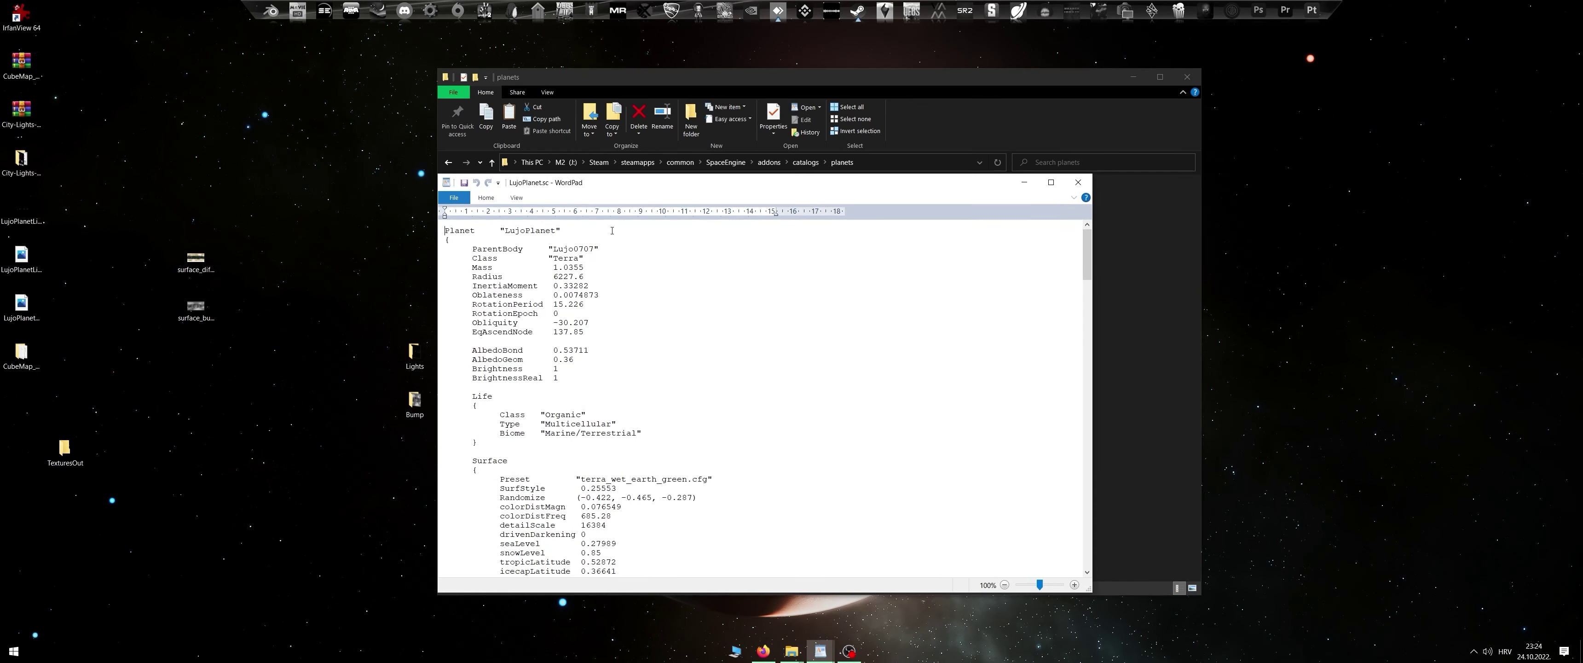
{"action": "left_click_drag", "start_coordinate": [656, 185], "coordinate": [711, 114]}
{"action": "scroll", "coordinate": [667, 328], "scroll_direction": "down", "scroll_amount": 5}
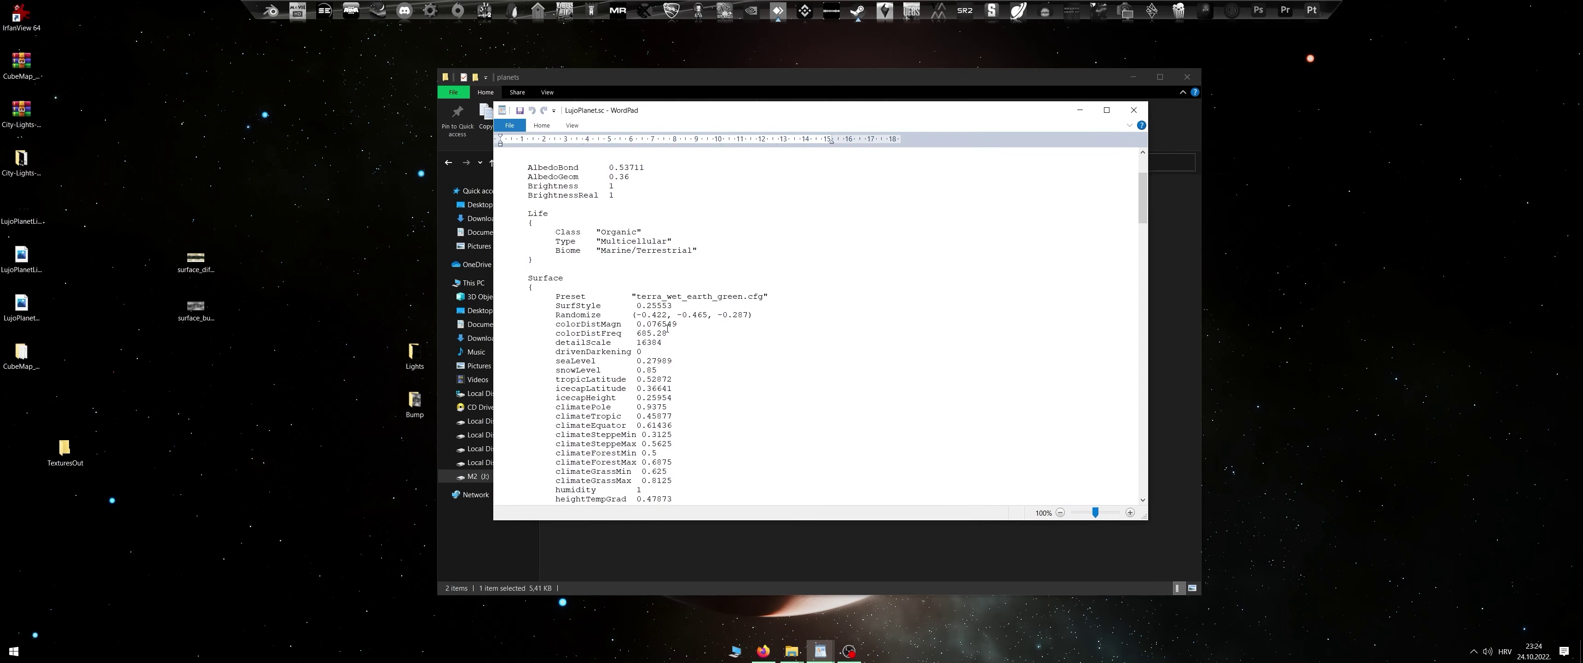
{"action": "scroll", "coordinate": [667, 328], "scroll_direction": "up", "scroll_amount": 4}
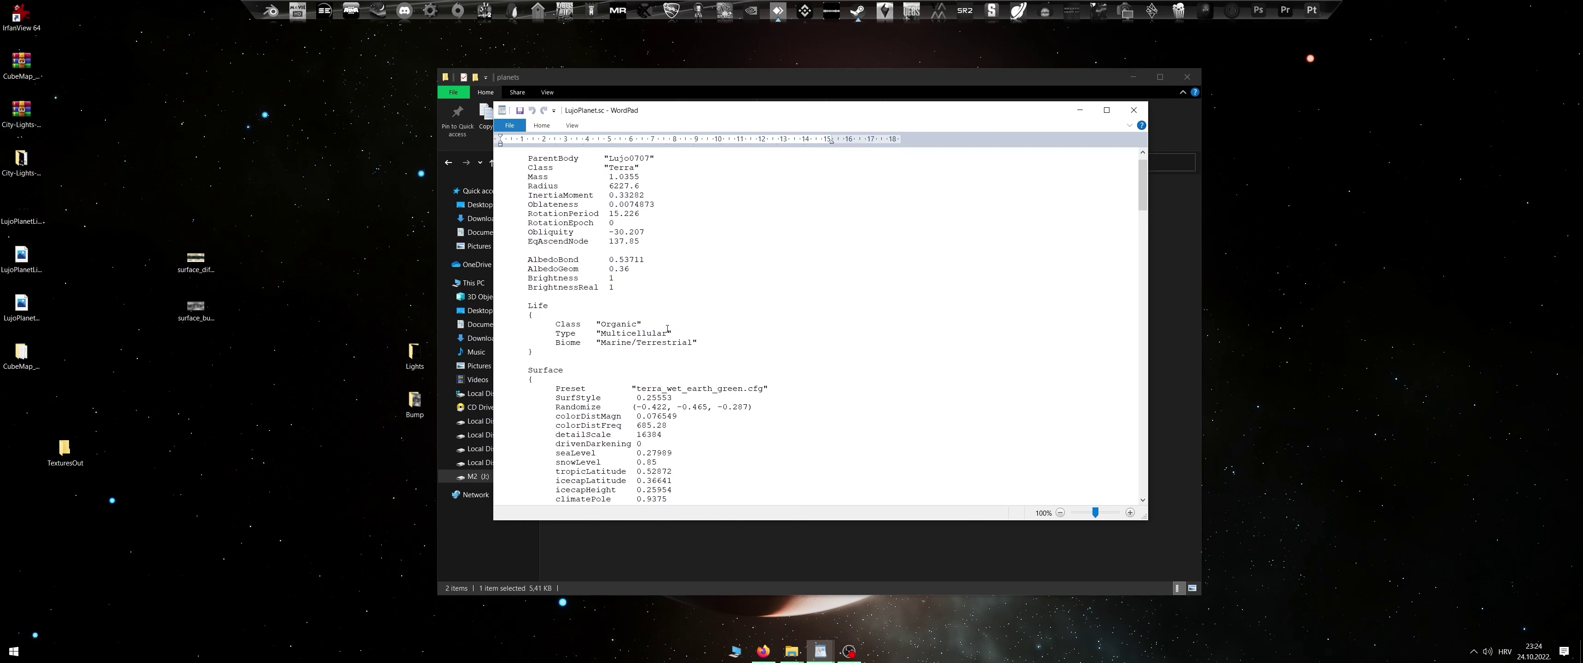
{"action": "left_click", "coordinate": [820, 650]}
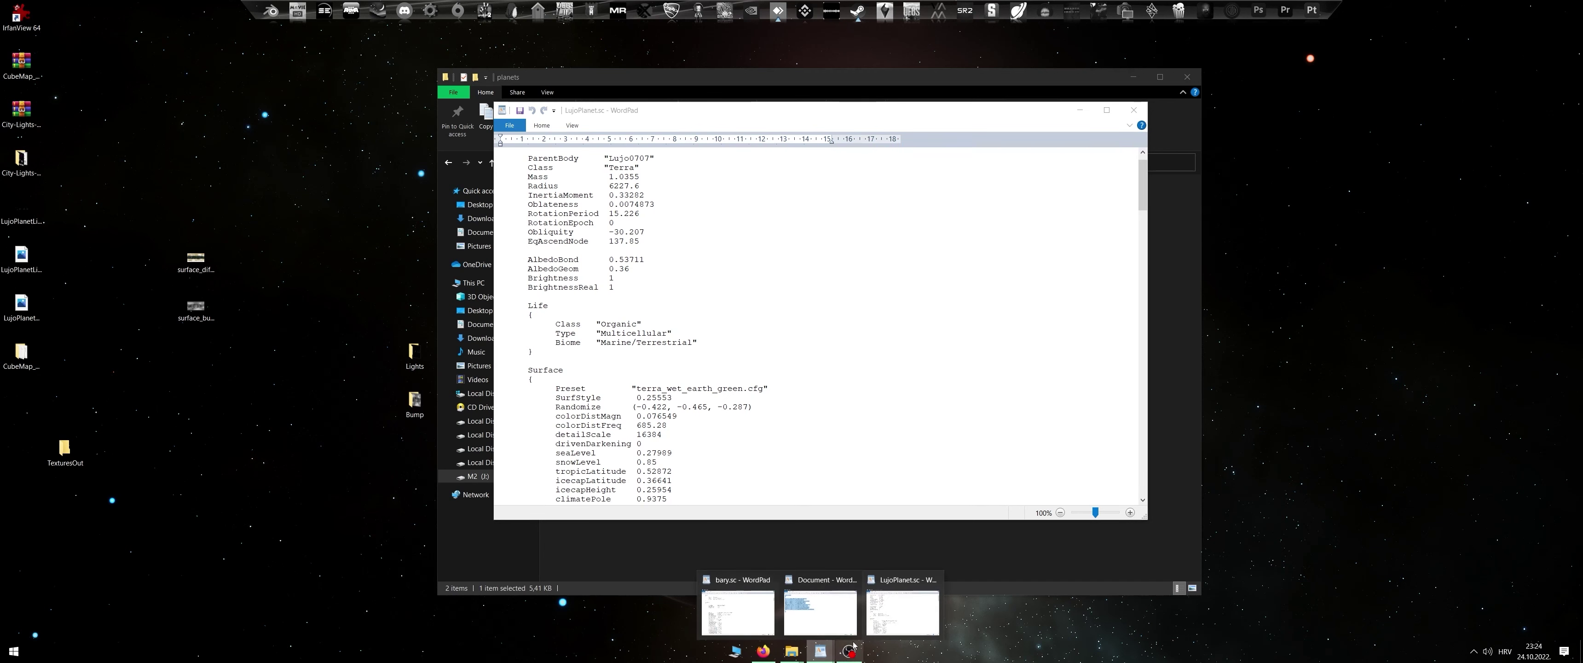
Add the lines BumpMap "LujoPlanet/Bump" and BumpHeight 19 at the start of the Surface block, set apart from Preset by blank lines
{"action": "left_click", "coordinate": [547, 382]}
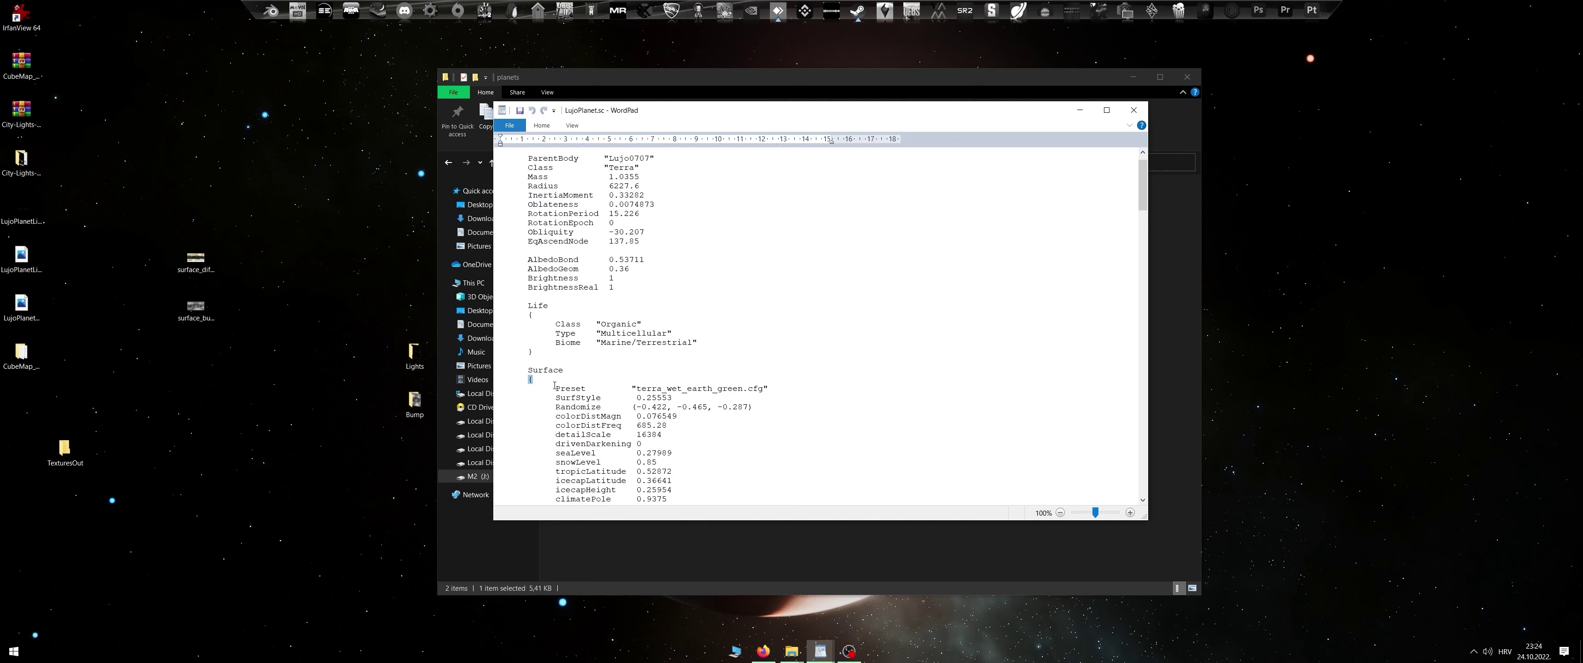
{"action": "key", "text": "Return"}
{"action": "key", "text": "Return"}
{"action": "key", "text": "Return"}
{"action": "key", "text": "Return"}
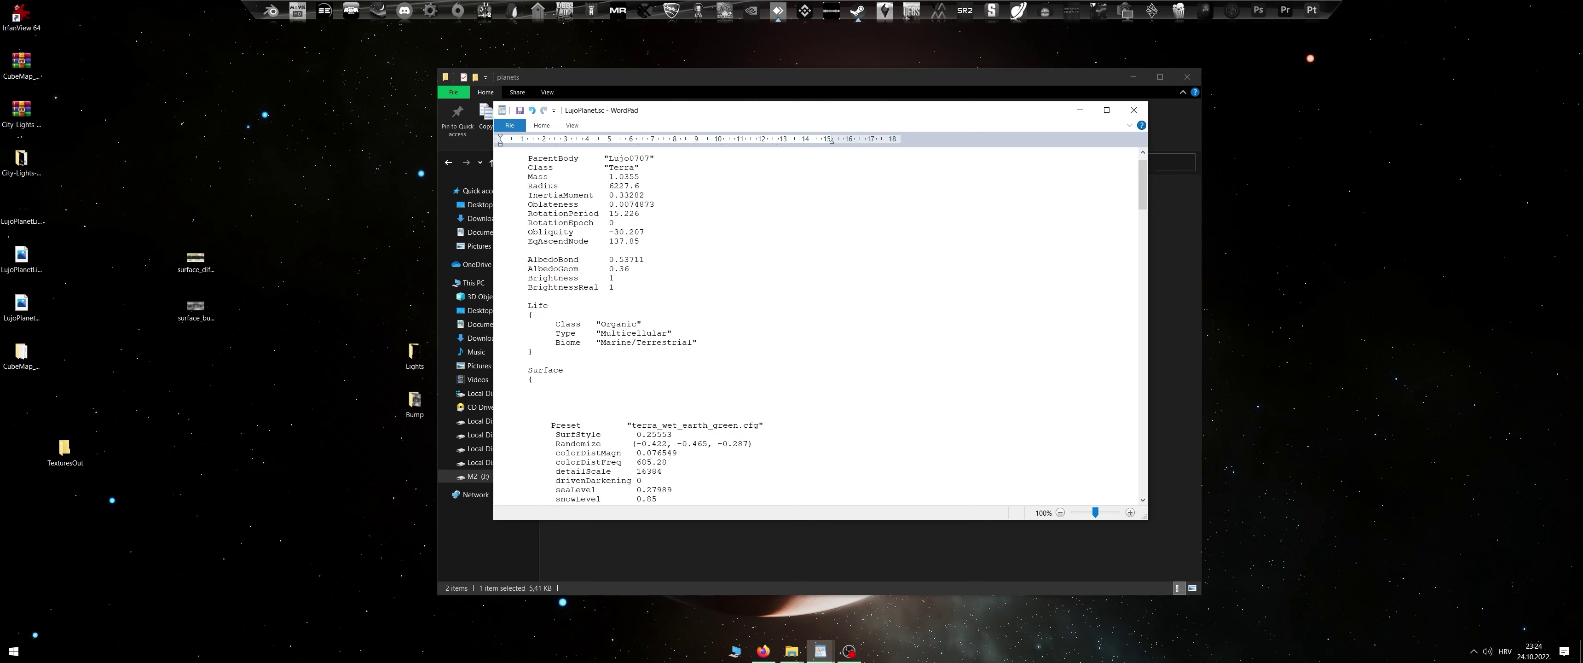
{"action": "key", "text": "Return"}
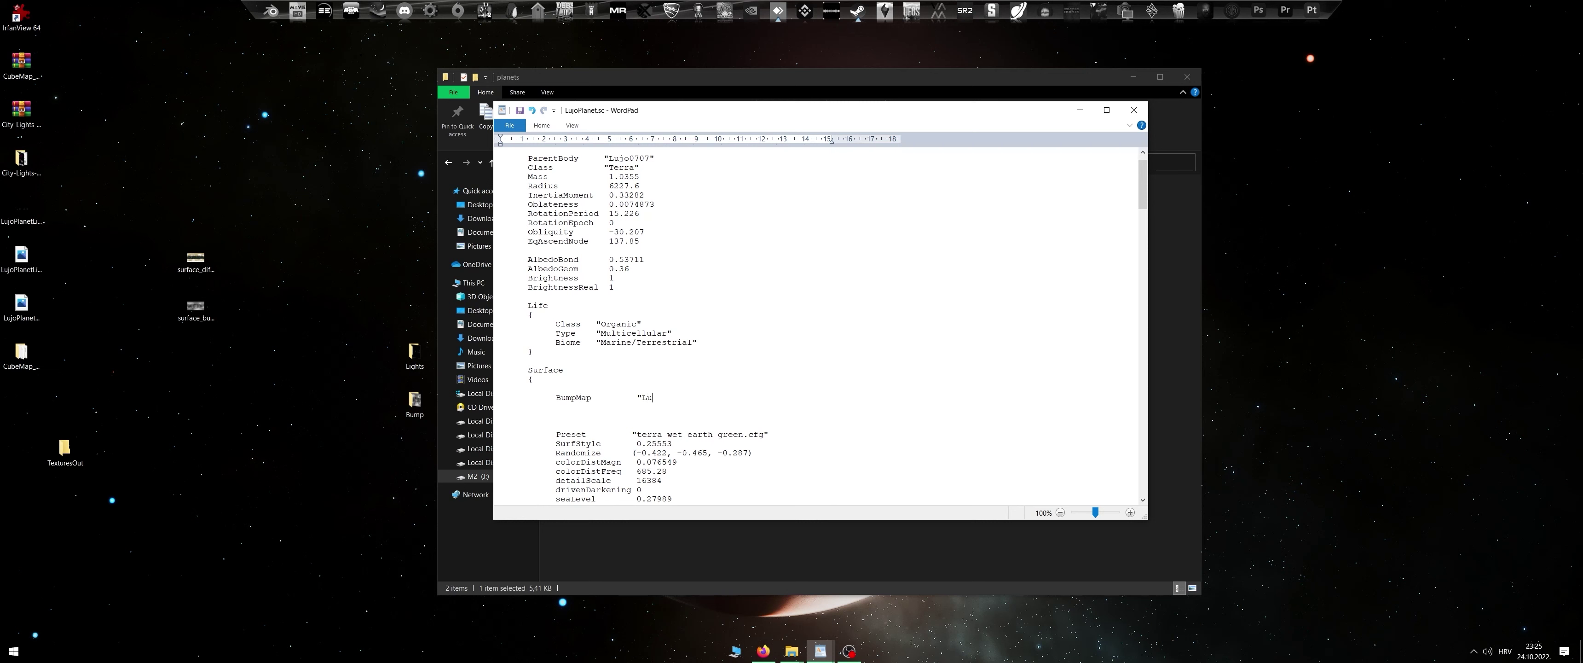
{"action": "type", "text": "joPlanet/Bump"}
{"action": "key", "text": "Return"}
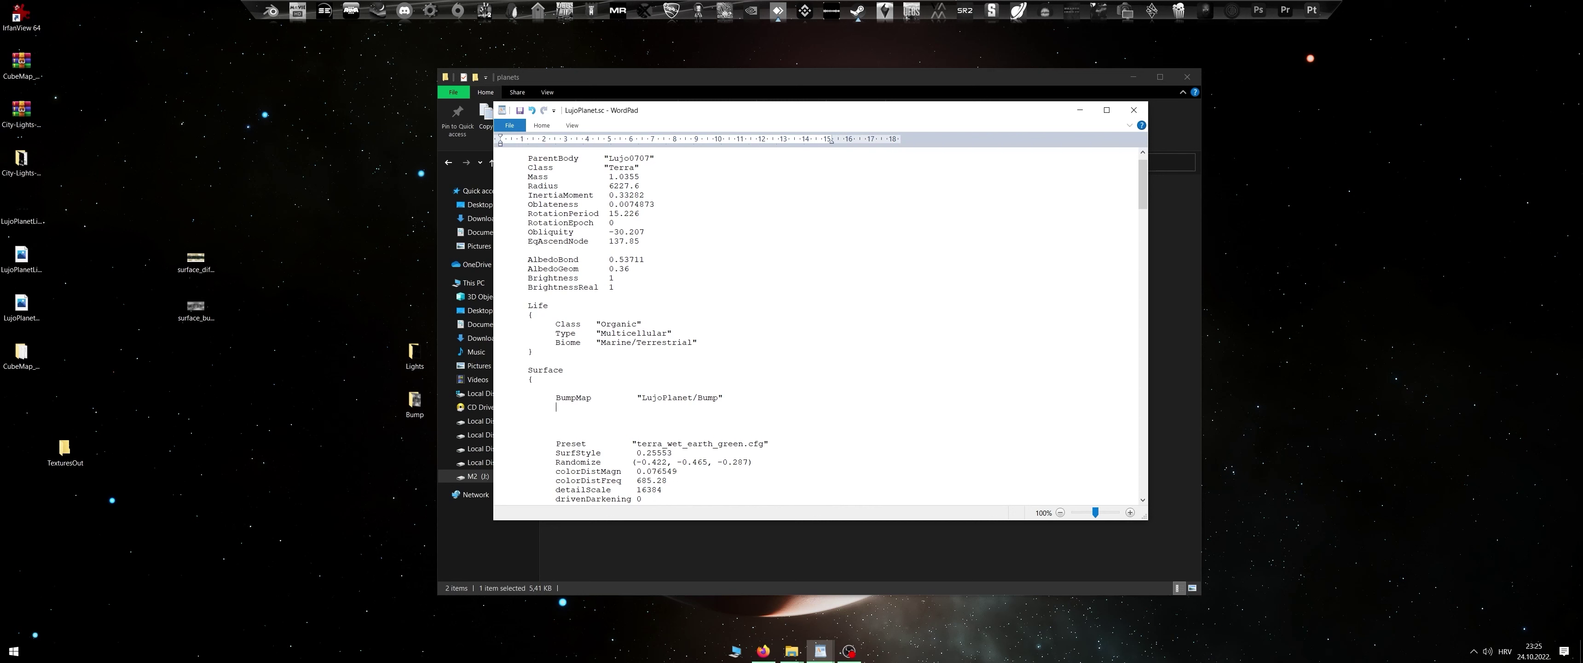
{"action": "type", "text": "BumpHeight       19"}
{"action": "key", "text": "Return"}
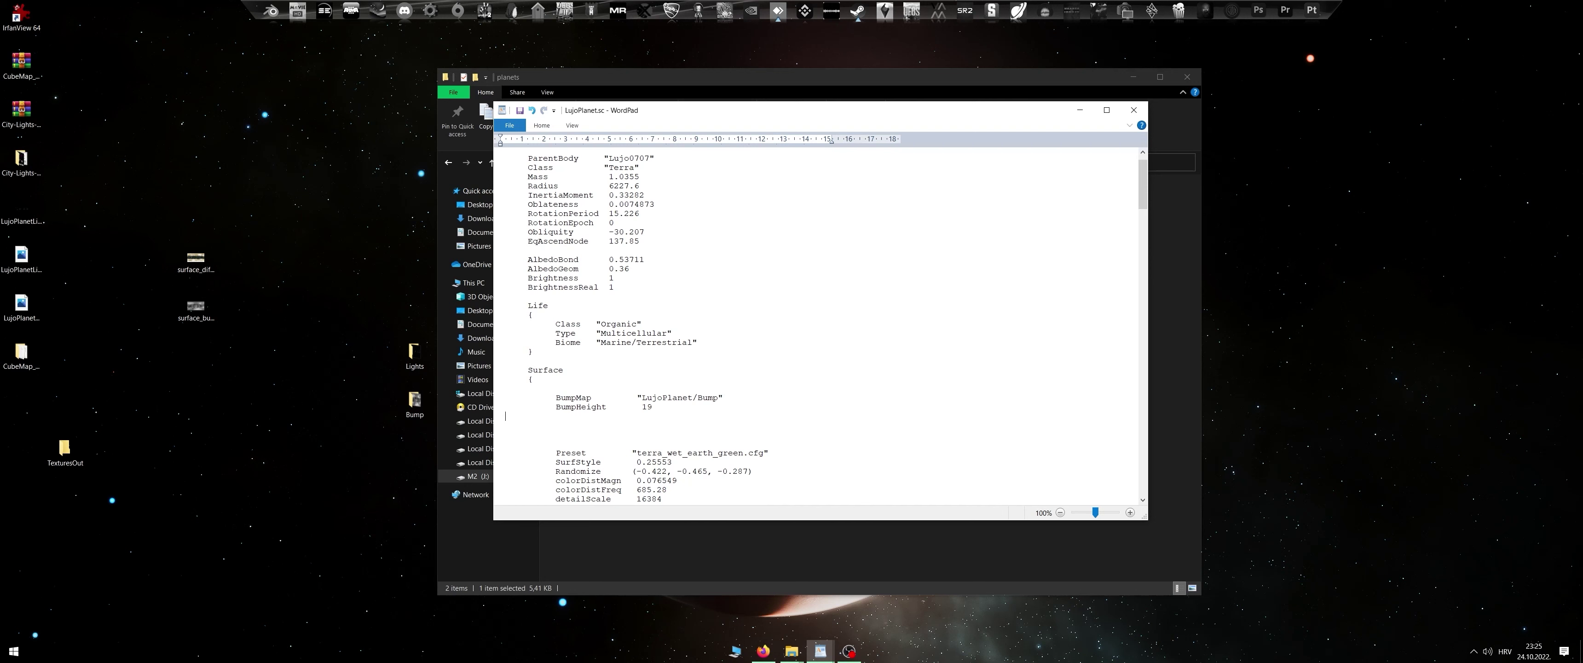